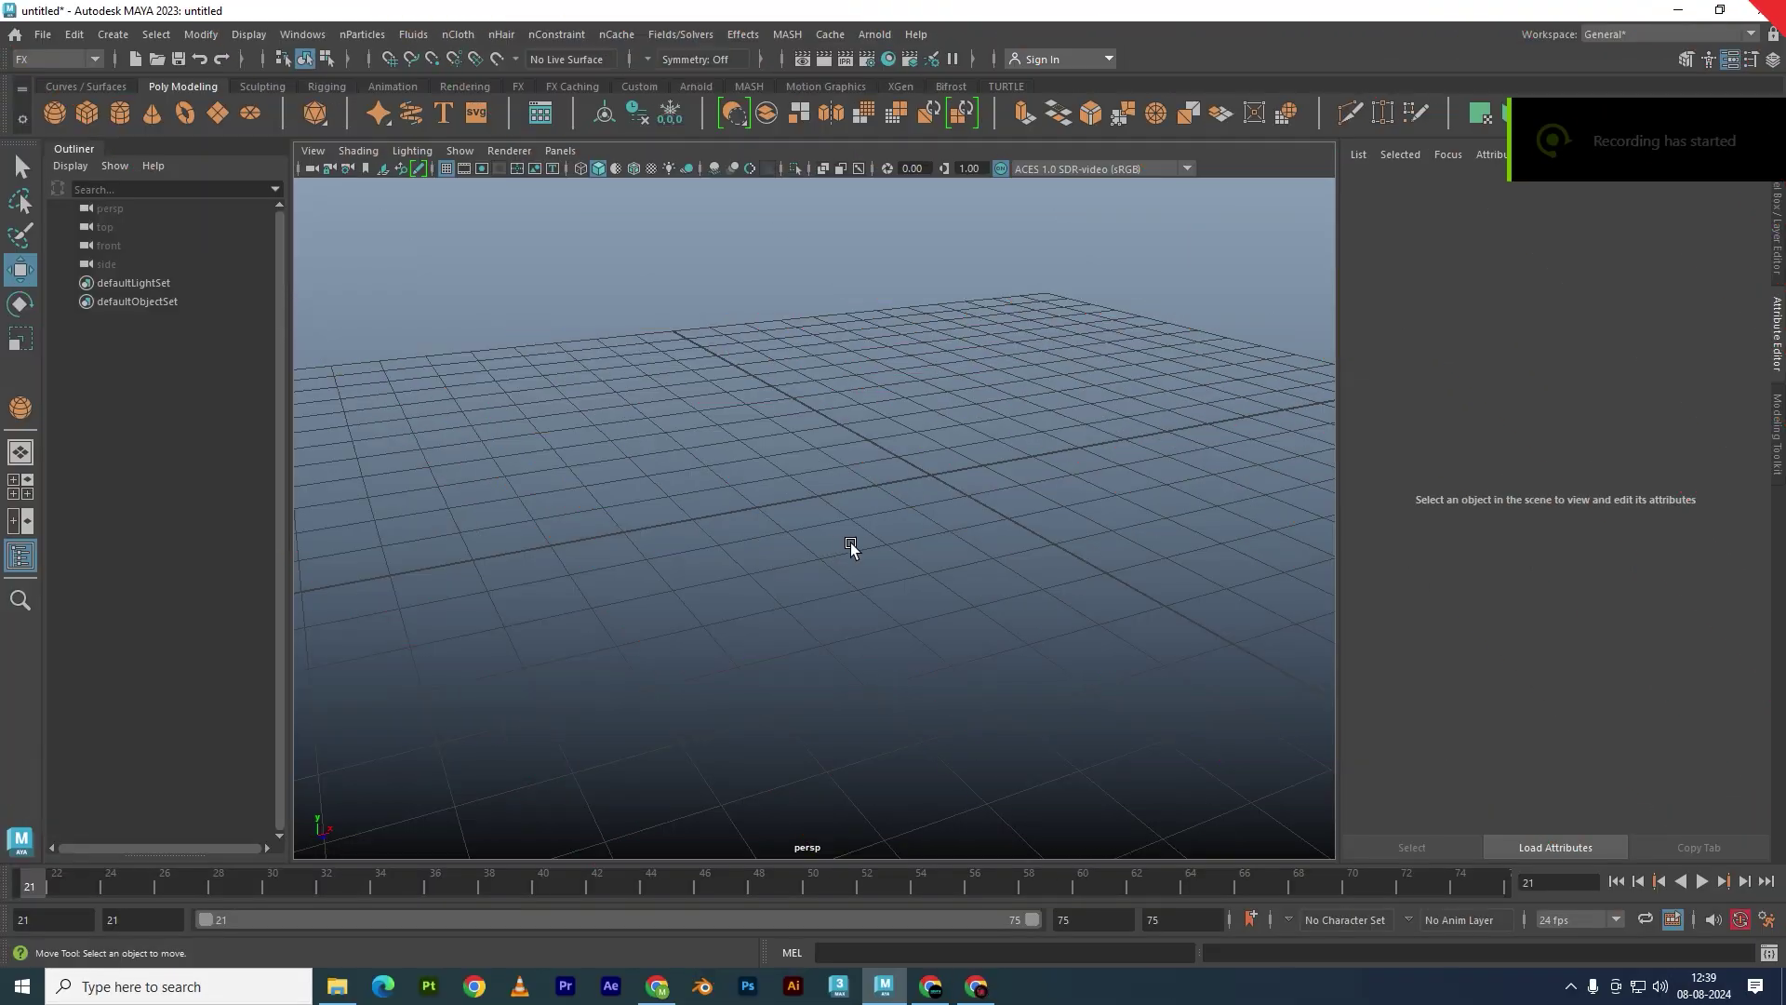
# Draw a tall polygon plane in the front view and center it on the grid
pyautogui.moveTo(850, 551)
pyautogui.keyDown('alt'); pyautogui.mouseDown()
pyautogui.moveTo(979, 552)
pyautogui.moveTo(868, 562)
pyautogui.mouseUp(); pyautogui.keyUp('alt')
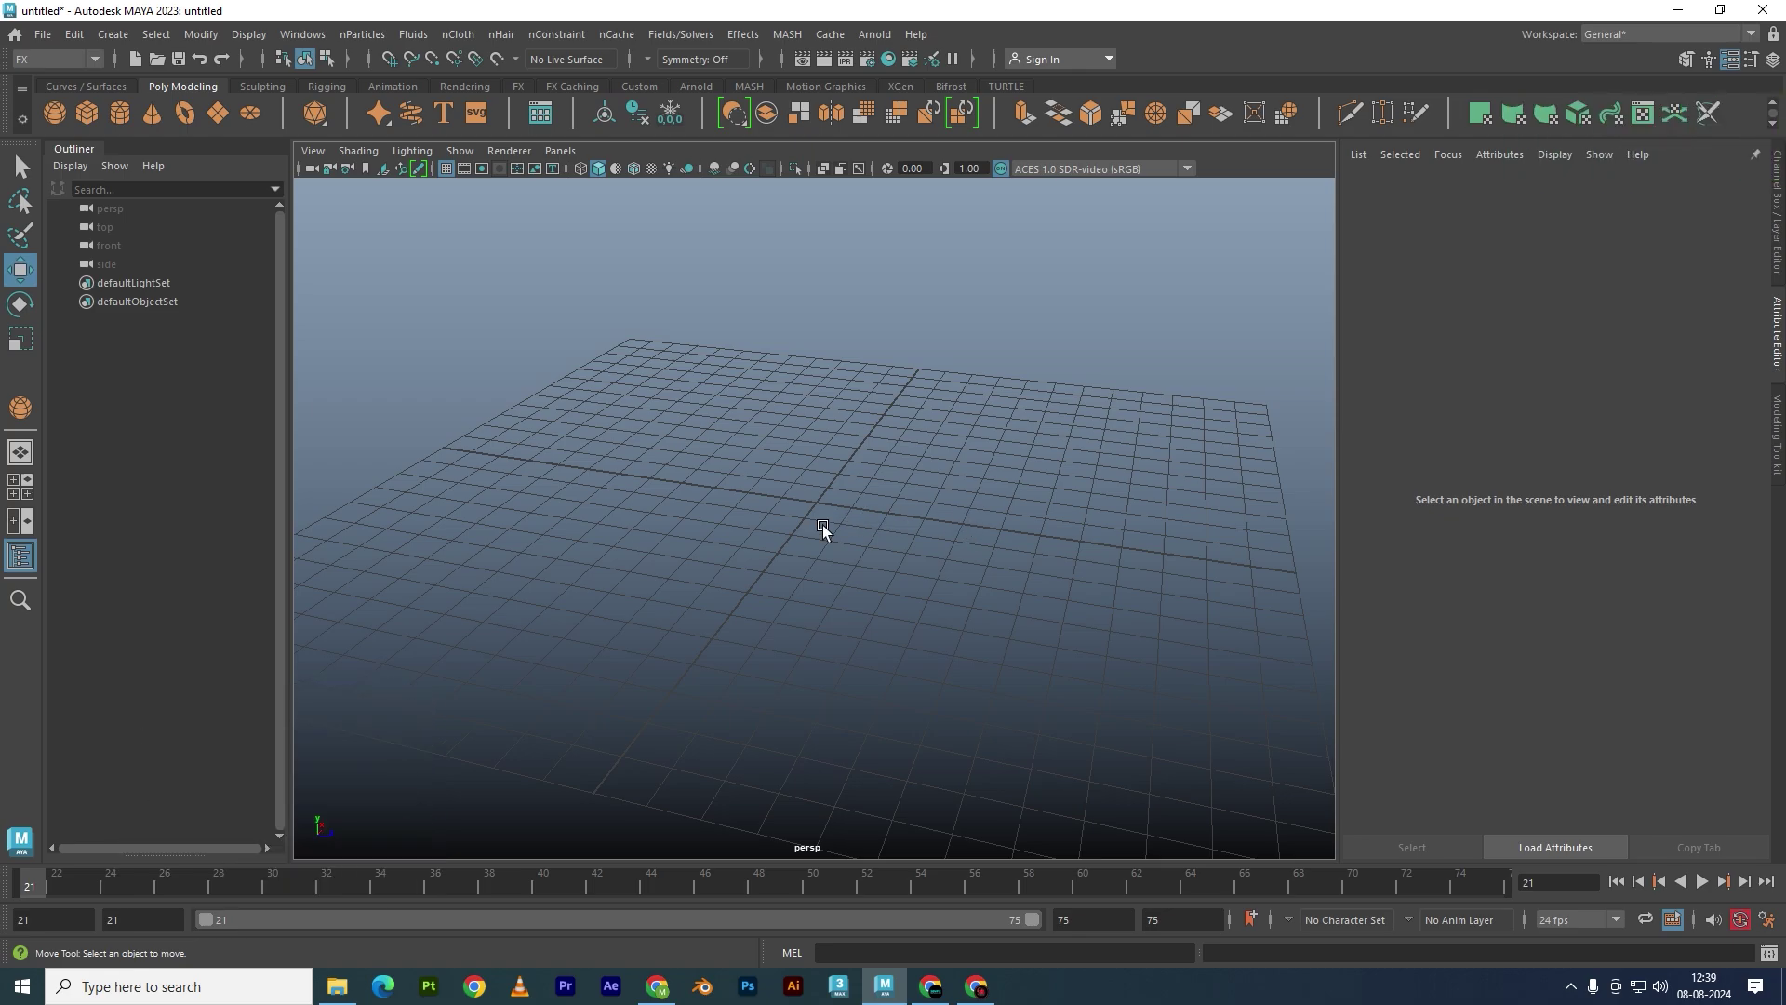
pyautogui.moveTo(772, 551)
pyautogui.keyDown('alt'); pyautogui.mouseDown()
pyautogui.moveTo(611, 505)
pyautogui.moveTo(689, 558)
pyautogui.mouseUp(); pyautogui.keyUp('alt')
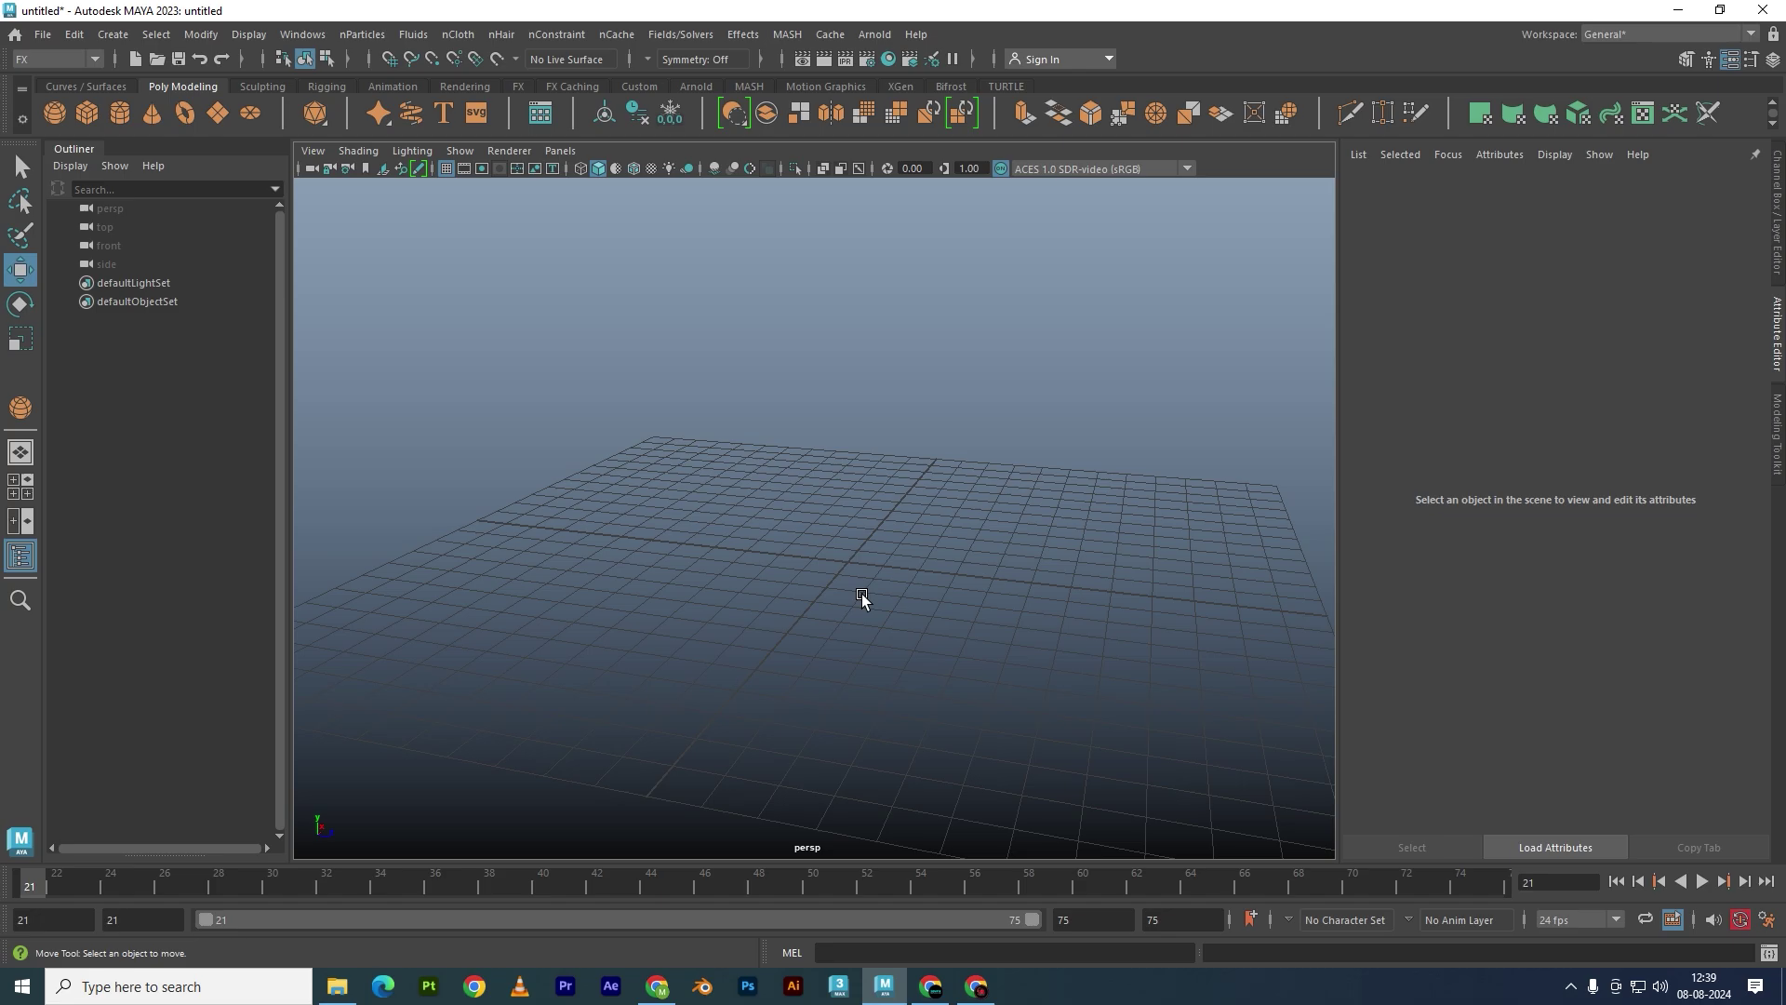
pyautogui.moveTo(808, 592)
pyautogui.keyDown('alt'); pyautogui.mouseDown()
pyautogui.moveTo(758, 598)
pyautogui.moveTo(917, 588)
pyautogui.moveTo(717, 611)
pyautogui.moveTo(1041, 546)
pyautogui.mouseUp(); pyautogui.keyUp('alt')
pyautogui.press('space')
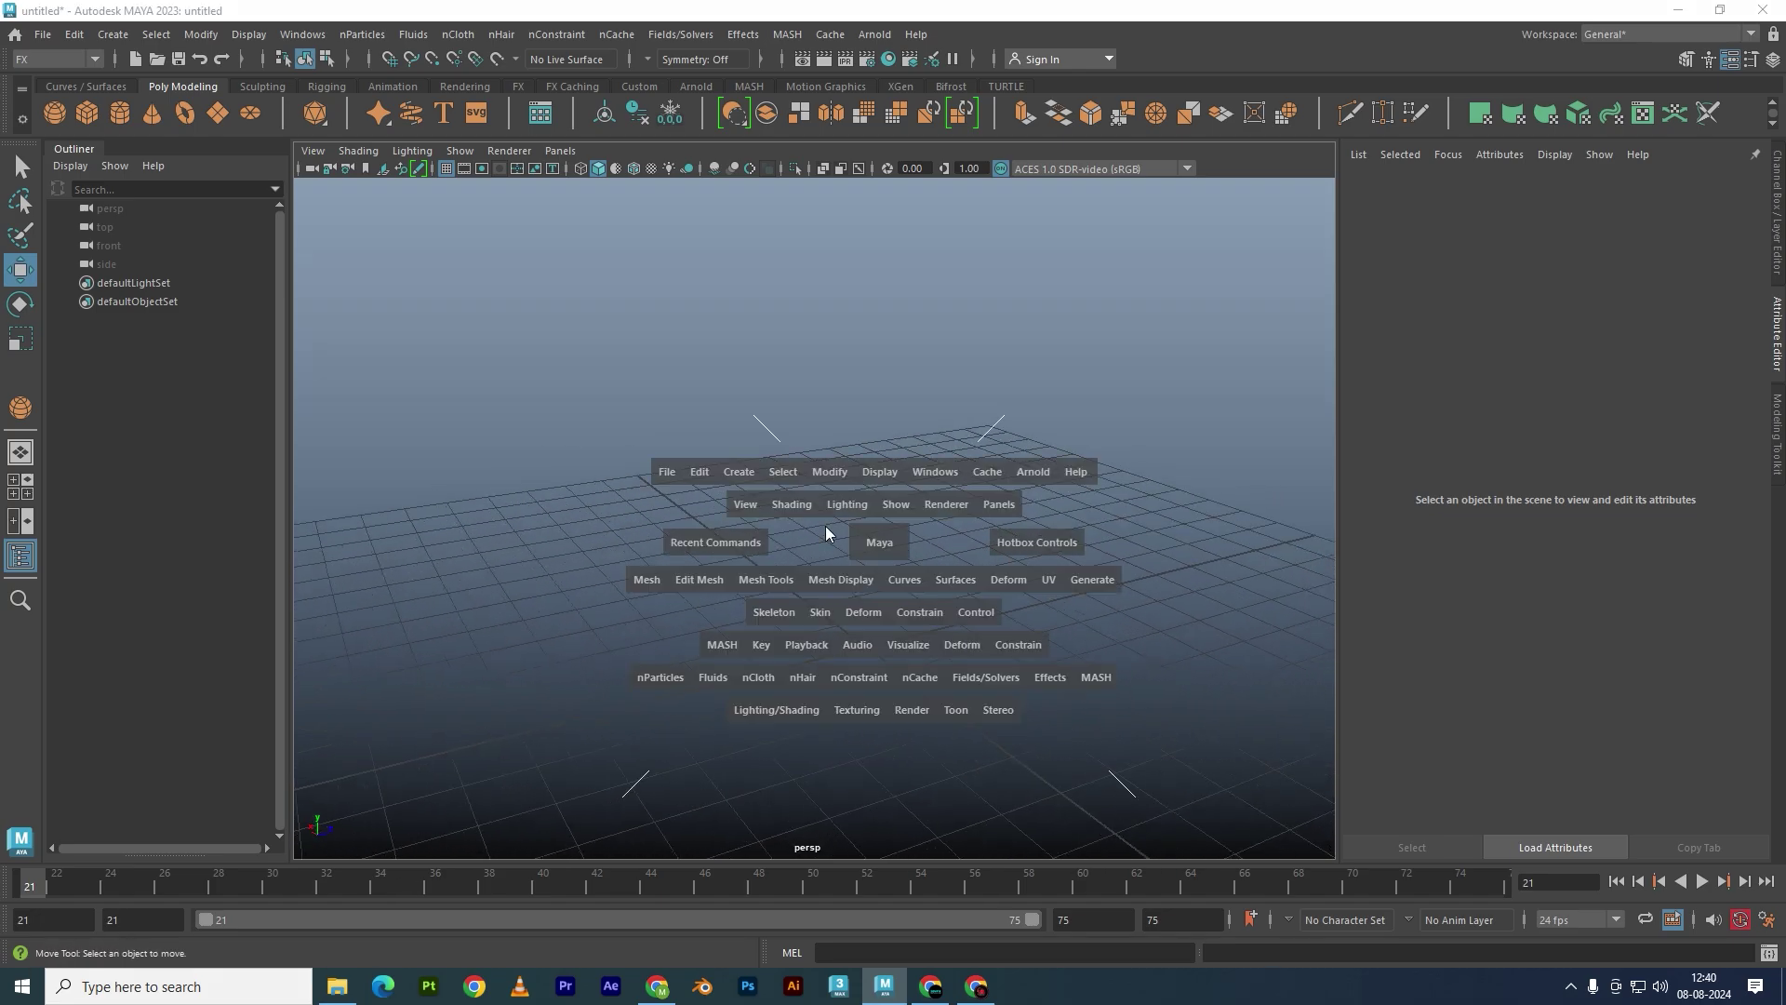
pyautogui.press('space')
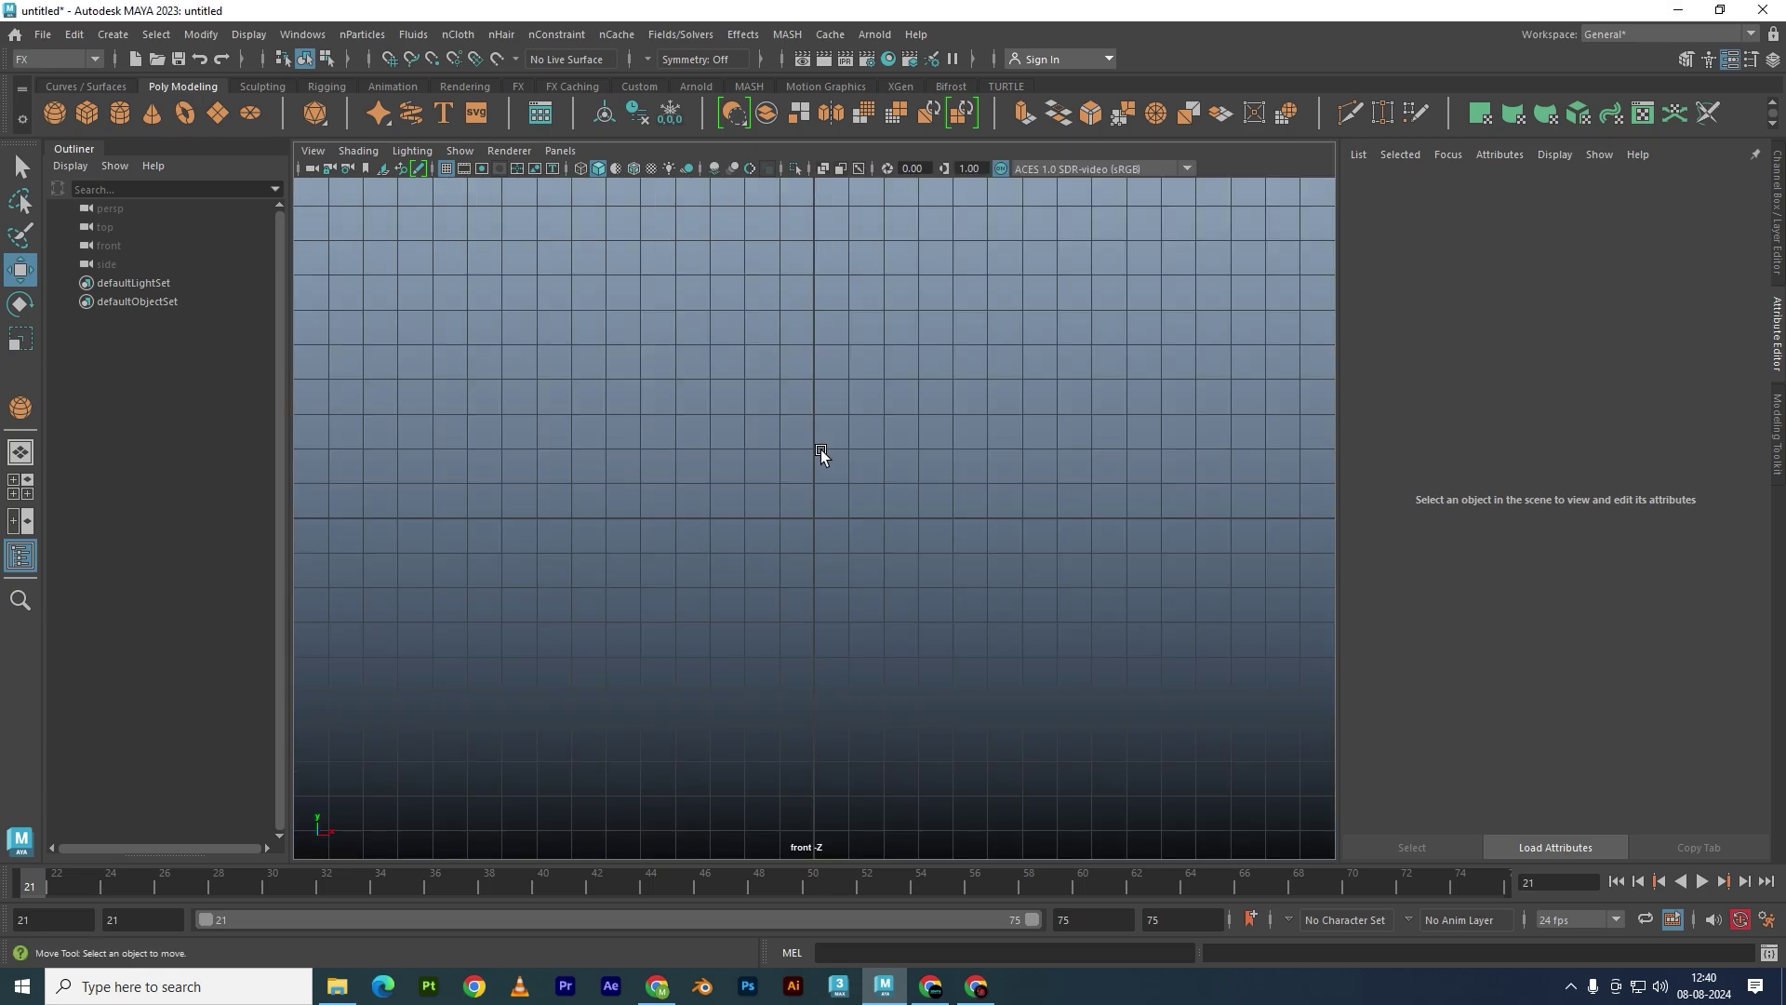
pyautogui.keyDown('alt'); pyautogui.moveTo(636, 470); pyautogui.dragTo(790, 326, button='middle'); pyautogui.keyUp('alt')
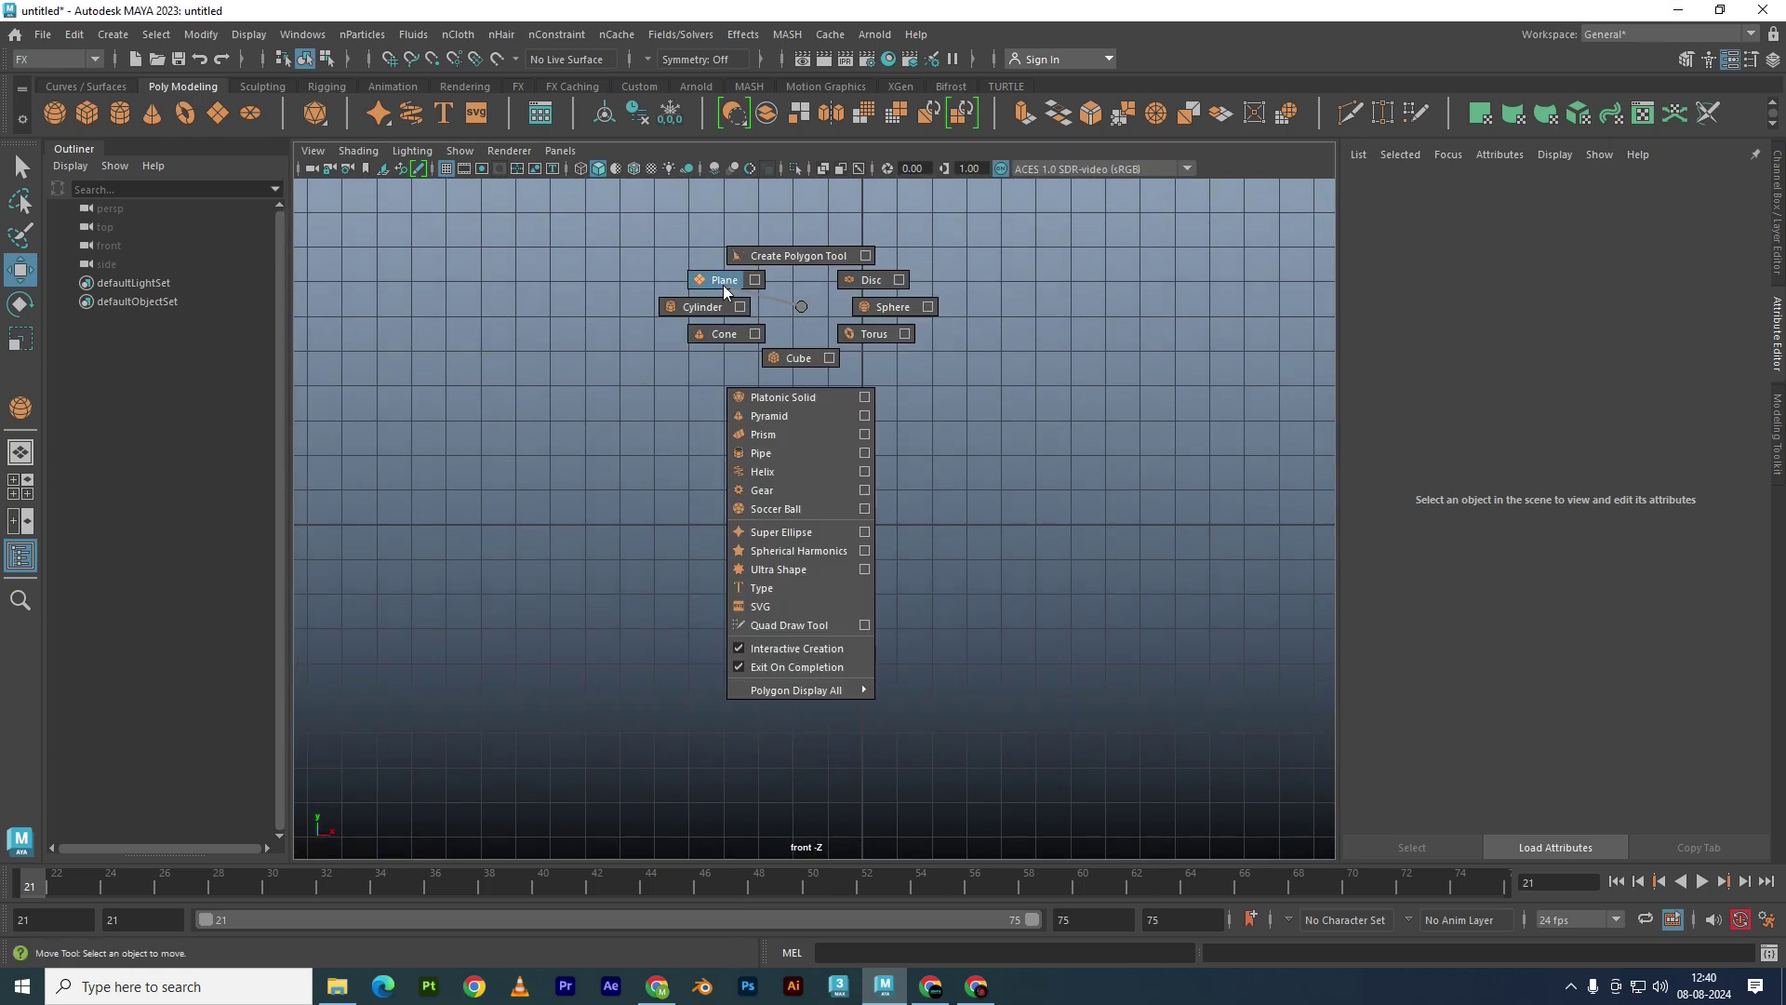
pyautogui.keyDown('shift'); pyautogui.moveTo(797, 307); pyautogui.dragTo(852, 388, button='right'); pyautogui.keyUp('shift')
pyautogui.moveTo(684, 234); pyautogui.dragTo(1145, 828)
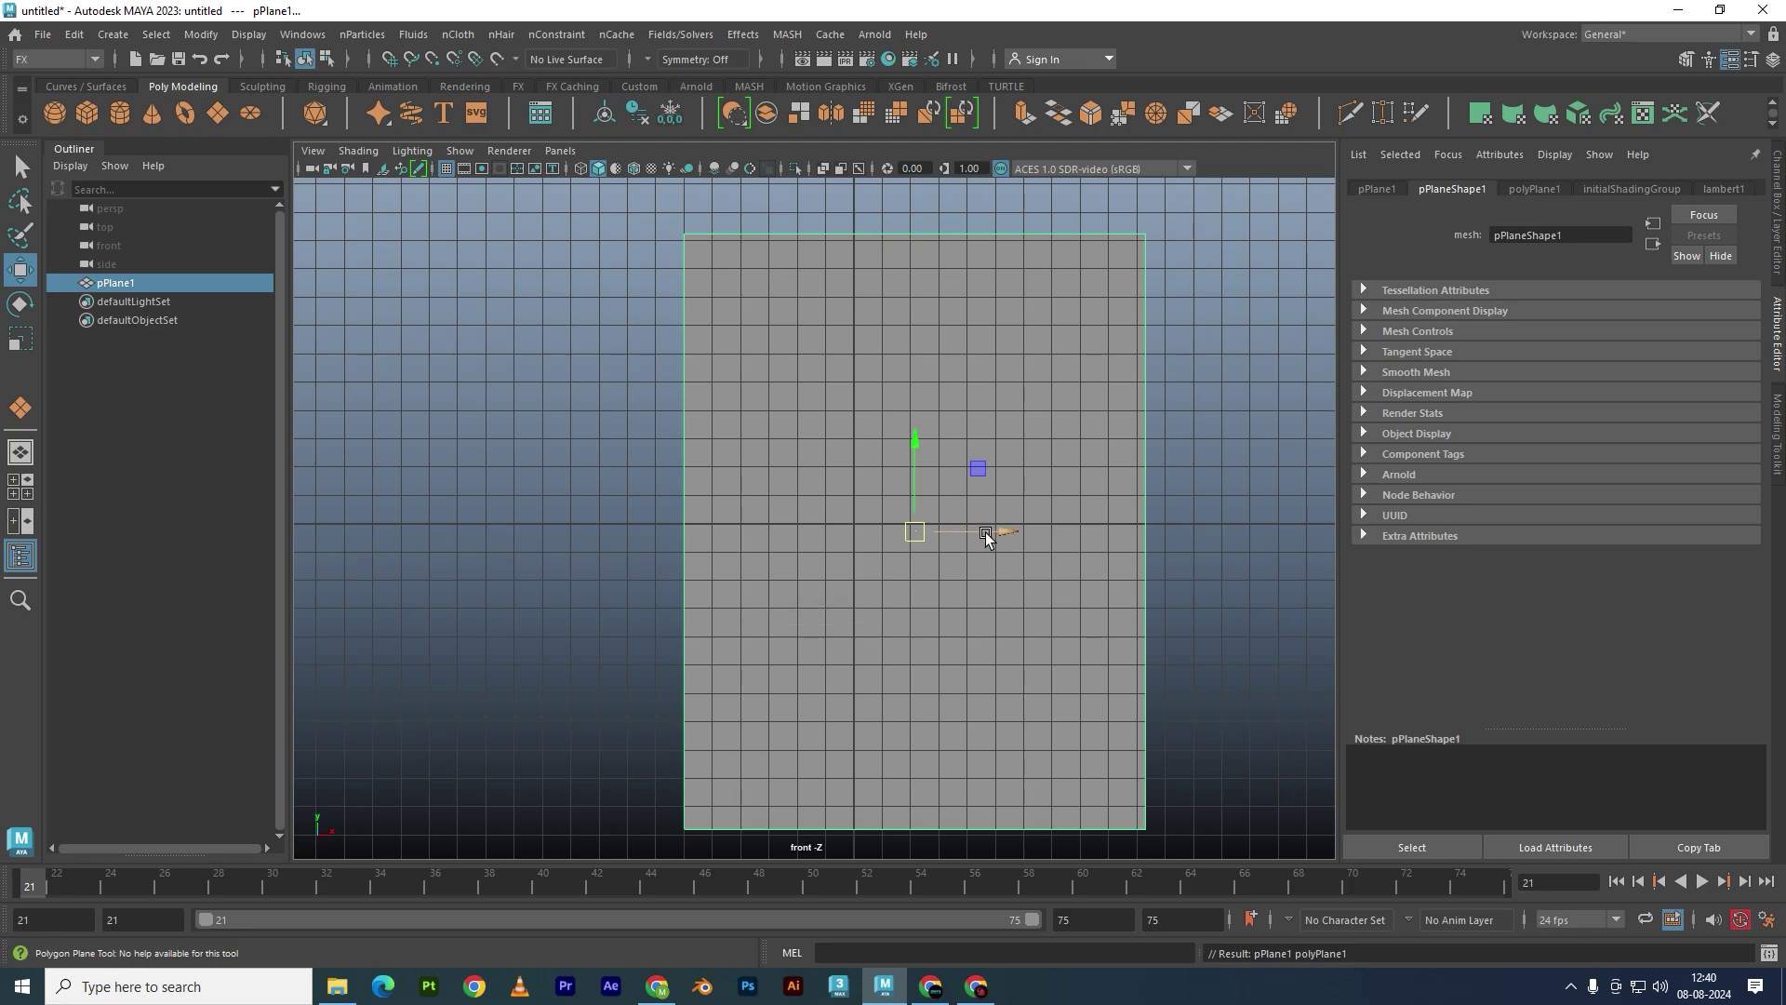
pyautogui.press('x')
pyautogui.moveTo(981, 532)
pyautogui.mouseDown()
pyautogui.moveTo(863, 526)
pyautogui.moveTo(855, 483)
pyautogui.mouseUp()
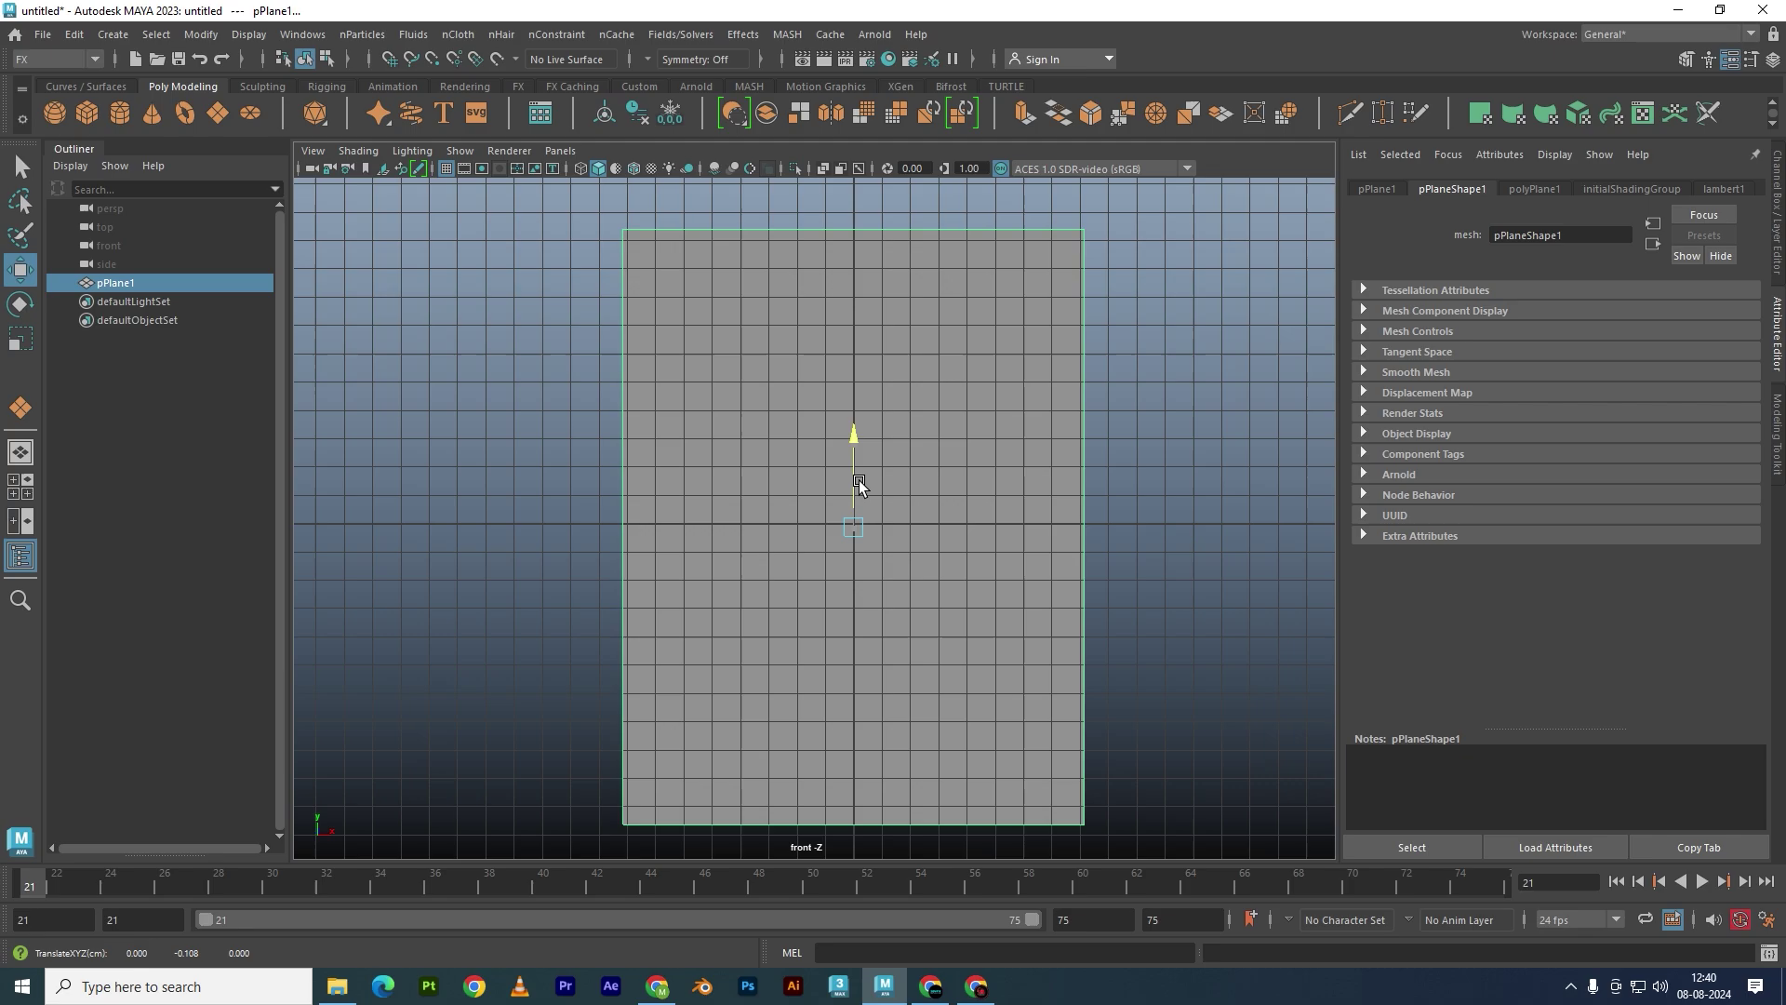
# Set the plane's Subdivisions Width and Height to 50 each
pyautogui.hotkey('ctrl', 'a')
pyautogui.moveTo(970, 507)
pyautogui.keyDown('alt'); pyautogui.mouseDown(button='middle')
pyautogui.moveTo(1000, 425)
pyautogui.moveTo(1130, 493)
pyautogui.moveTo(1051, 618)
pyautogui.mouseUp(button='middle'); pyautogui.keyUp('alt')
pyautogui.scroll(2, 999, 424)
pyautogui.click(1643, 458)
pyautogui.moveTo(1643, 458); pyautogui.dragTo(1762, 479, button='middle')
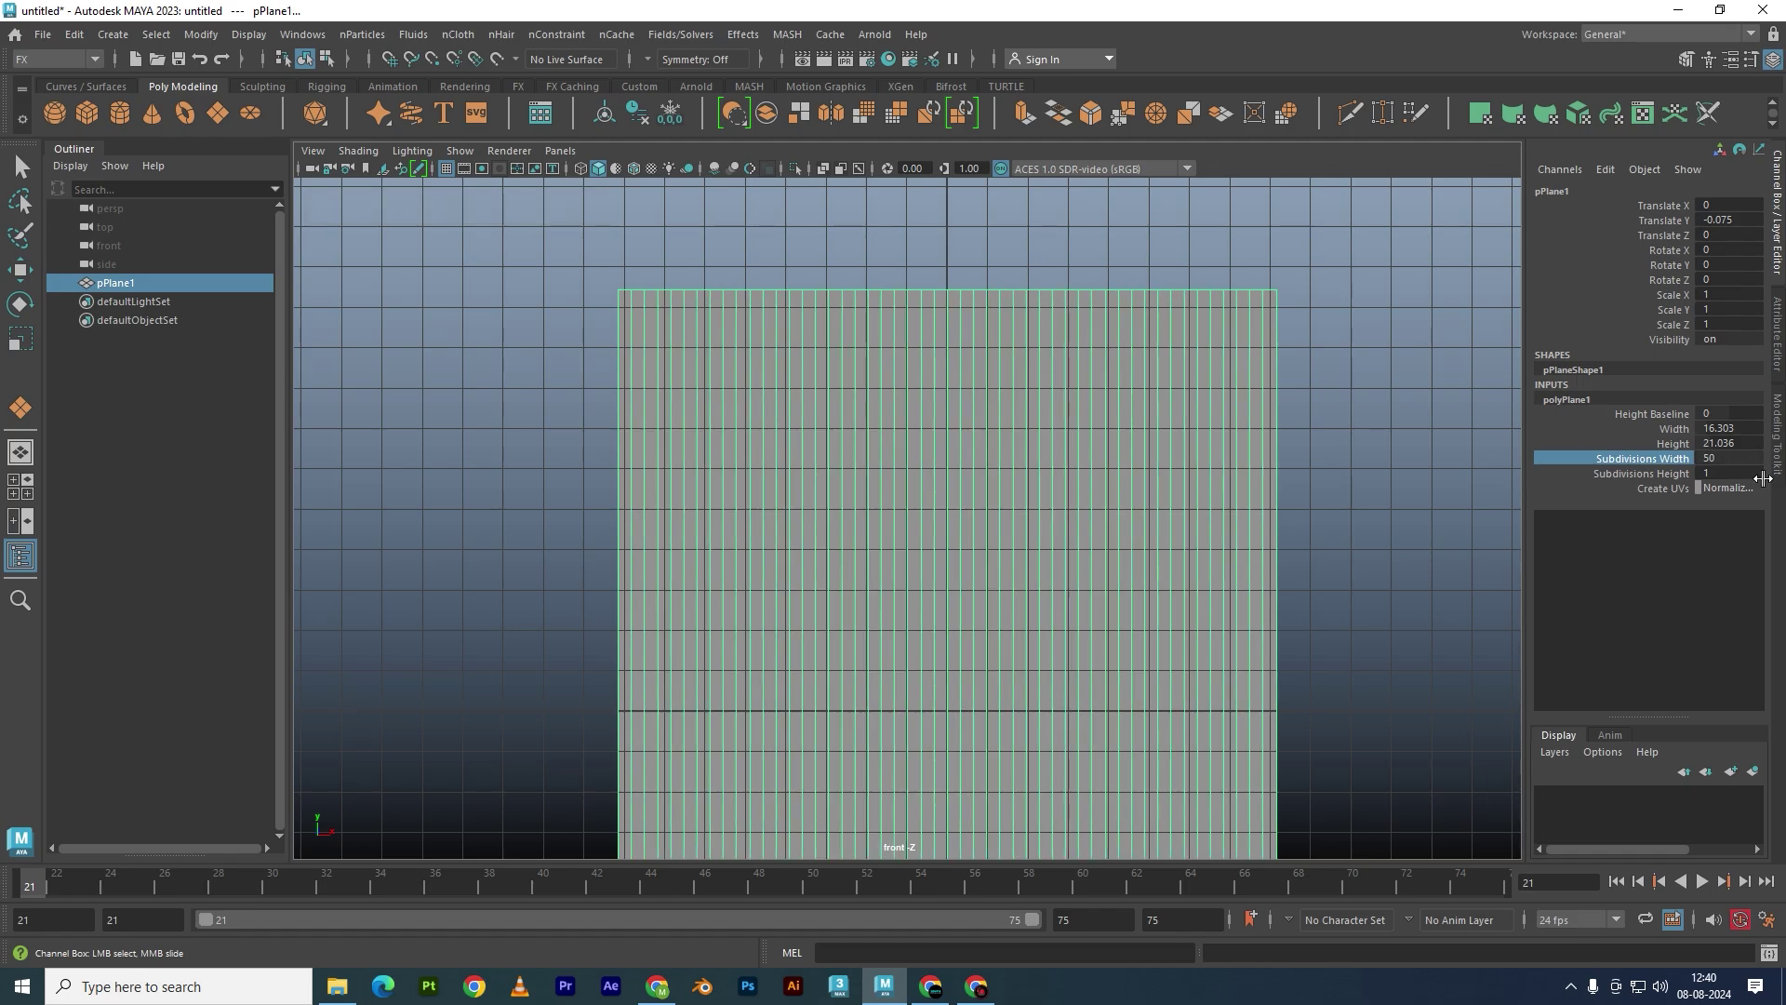
pyautogui.click(1614, 474)
pyautogui.moveTo(969, 447); pyautogui.dragTo(1626, 446, button='middle')
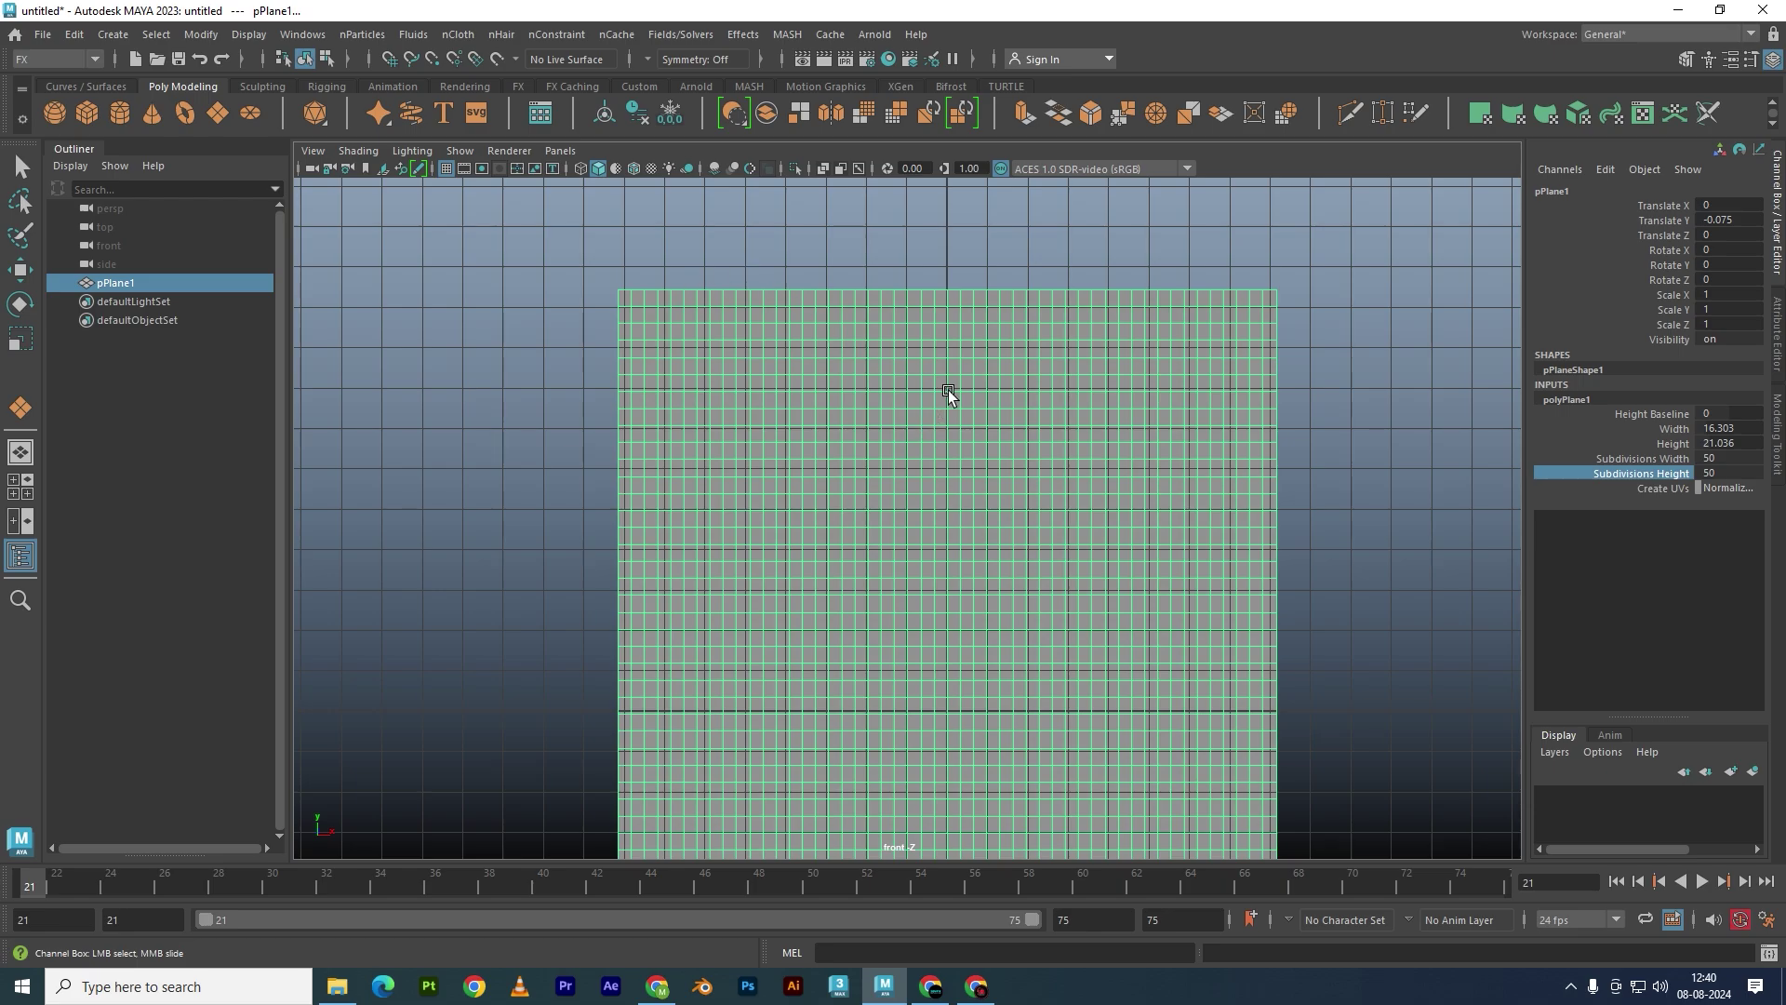
pyautogui.scroll(2, 947, 389)
pyautogui.scroll(1, 761, 373)
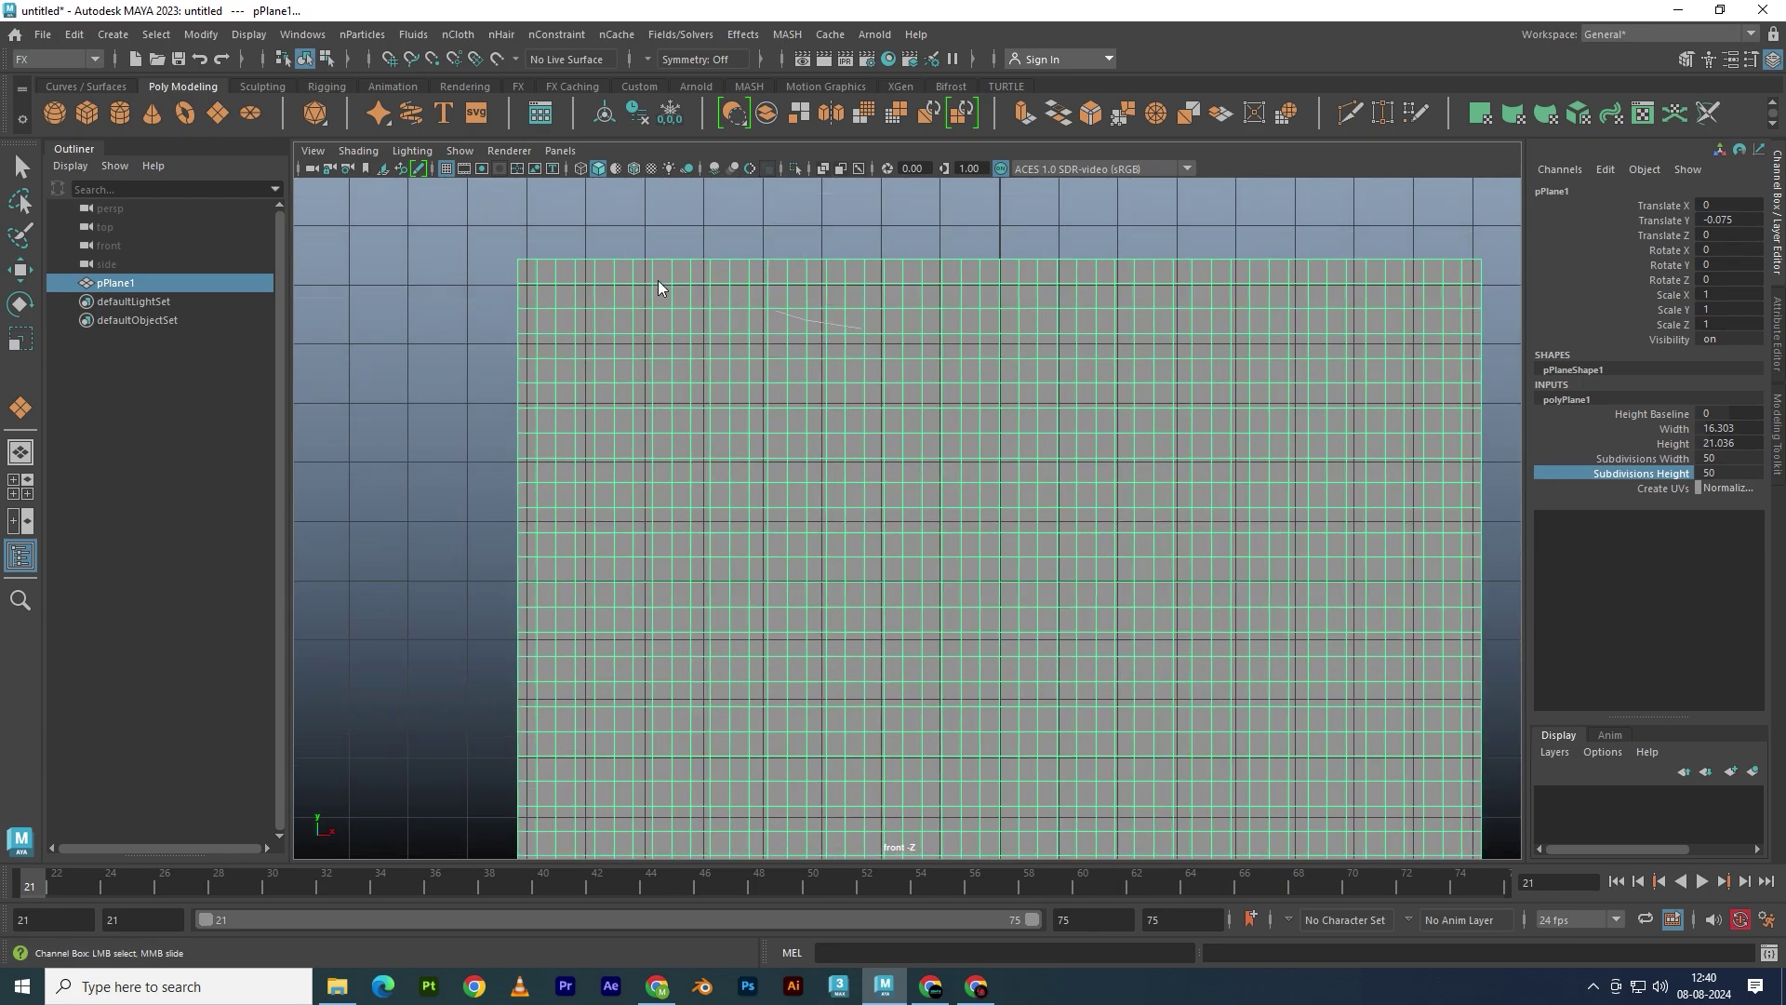
# Switch the plane to face selection mode
pyautogui.press('F8')
pyautogui.keyDown('alt'); pyautogui.moveTo(658, 307); pyautogui.dragTo(574, 354, button='middle'); pyautogui.keyUp('alt')
pyautogui.moveTo(576, 328); pyautogui.dragTo(567, 350, button='right')
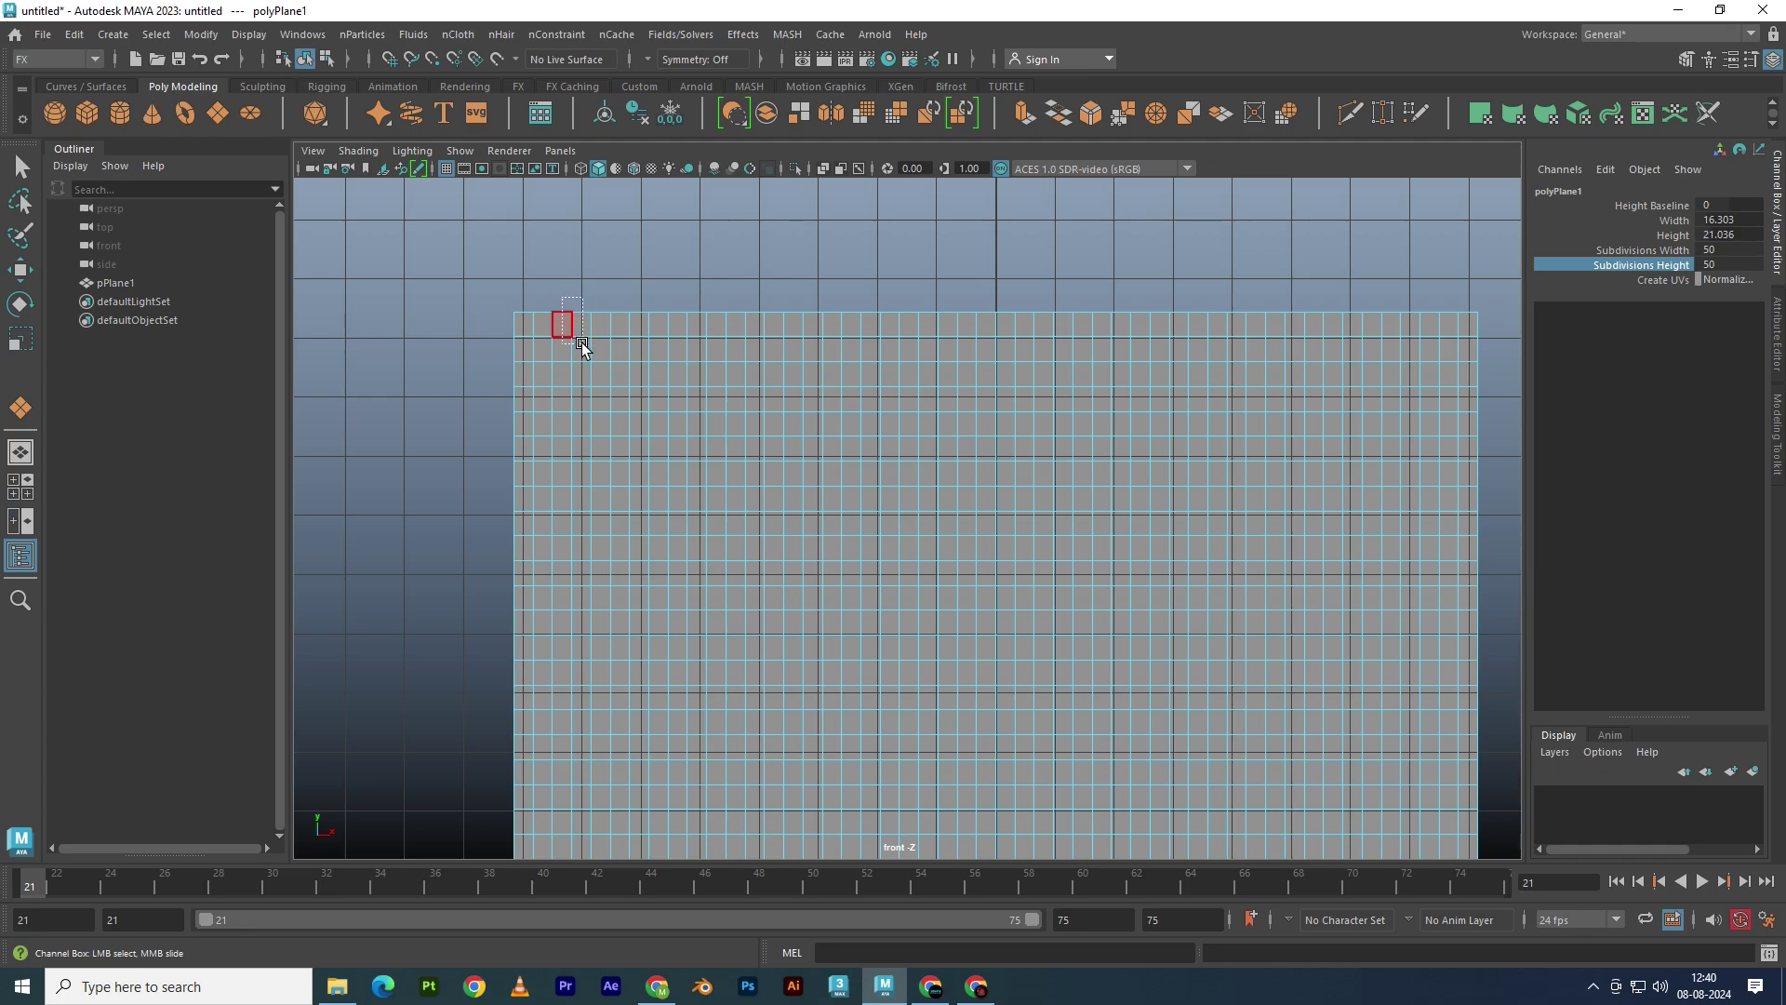
# Select alternating two-face blocks along the left half of the plane's top row
pyautogui.moveTo(582, 346); pyautogui.dragTo(584, 346)
pyautogui.press('w')
pyautogui.scroll(2, 629, 320)
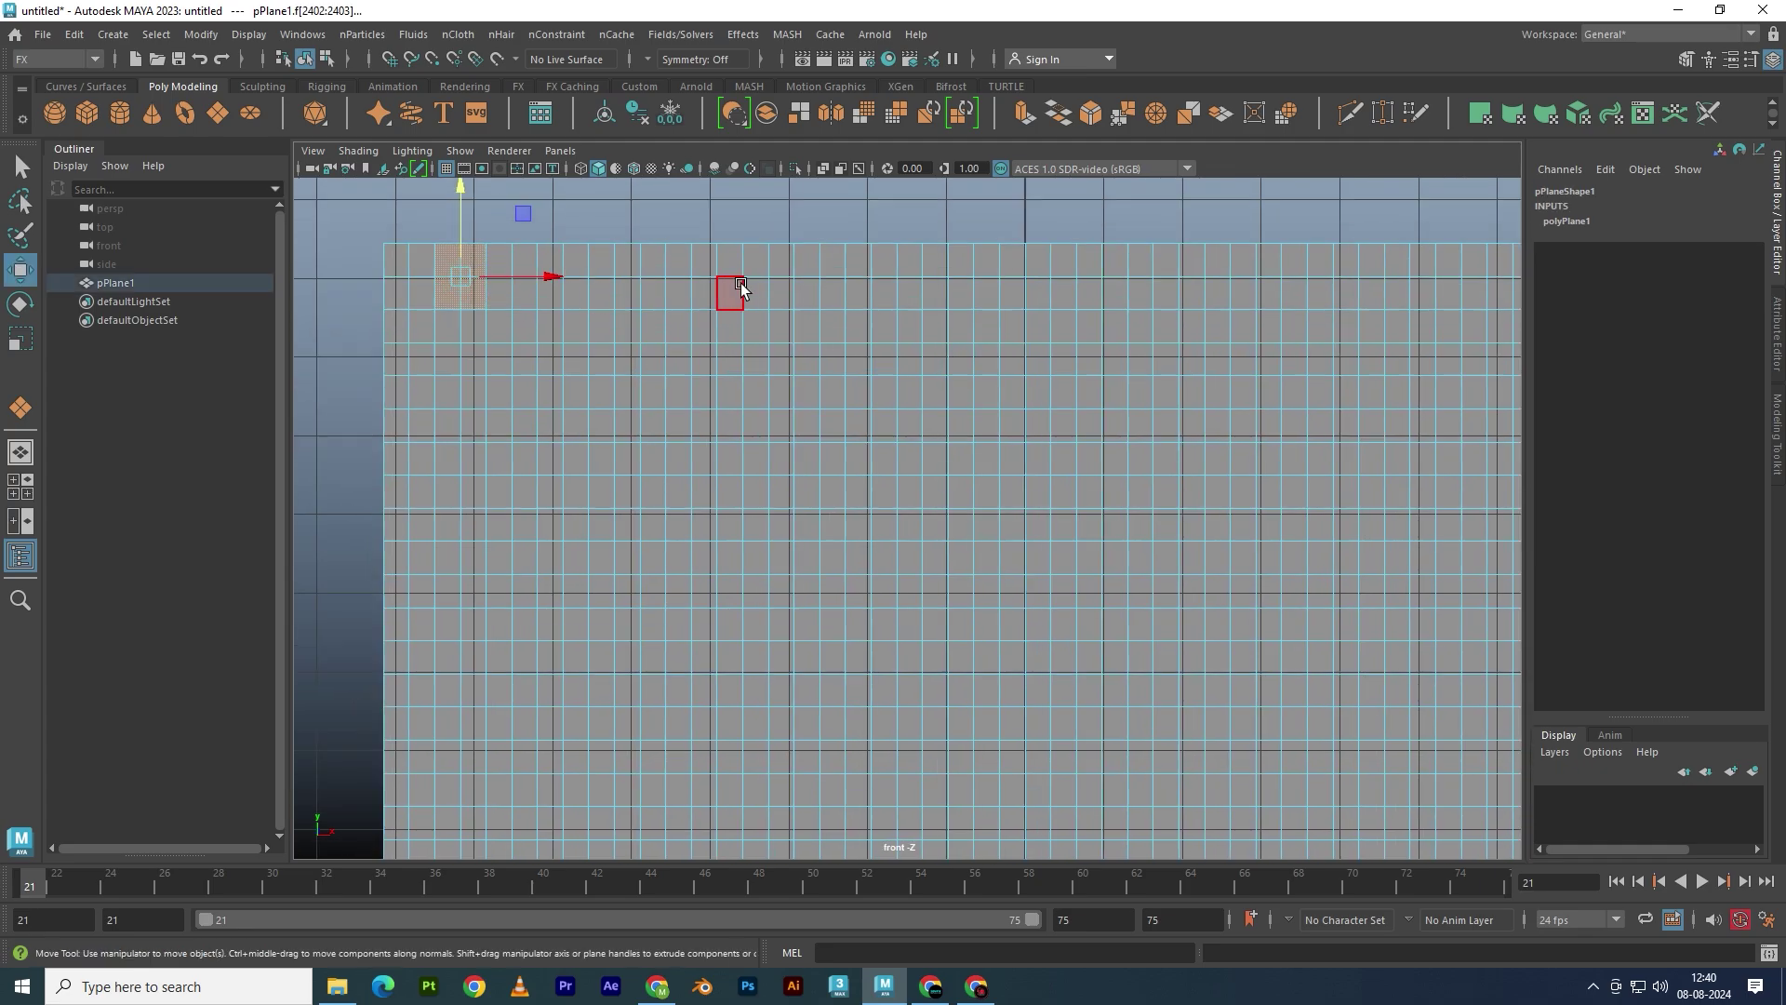
pyautogui.hotkey('ctrl', 'space')
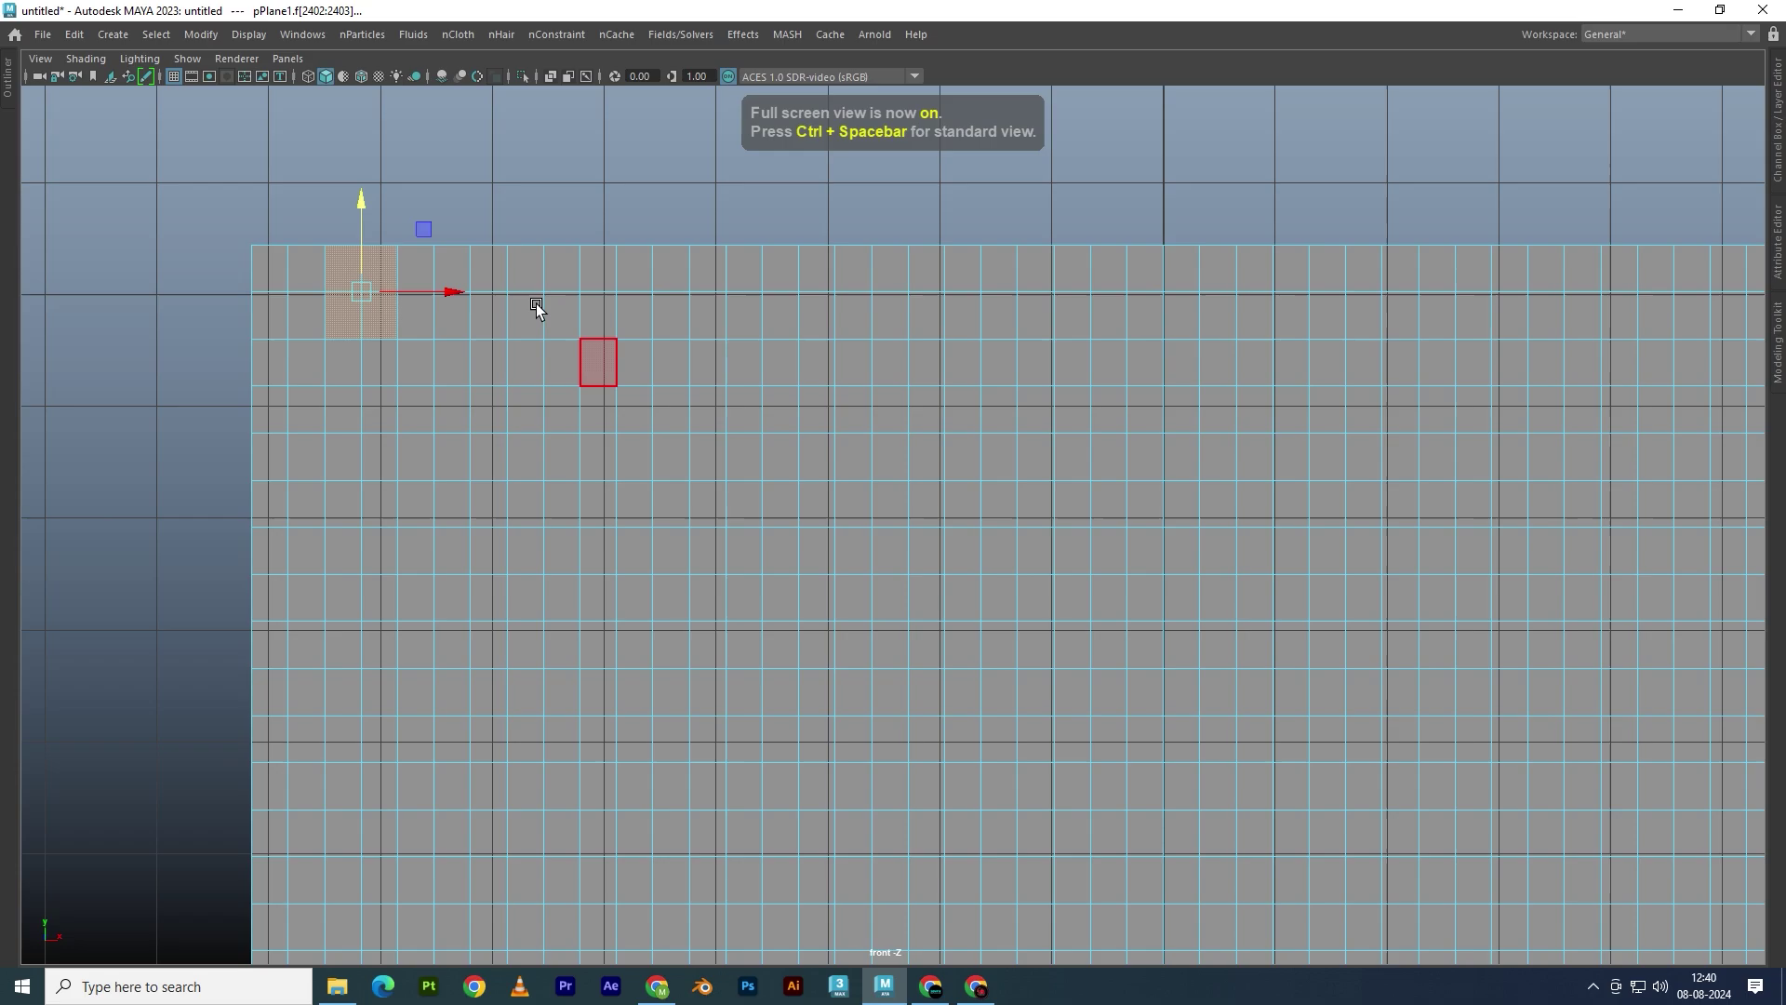
pyautogui.keyDown('shift'); pyautogui.moveTo(487, 221); pyautogui.dragTo(525, 316); pyautogui.keyUp('shift')
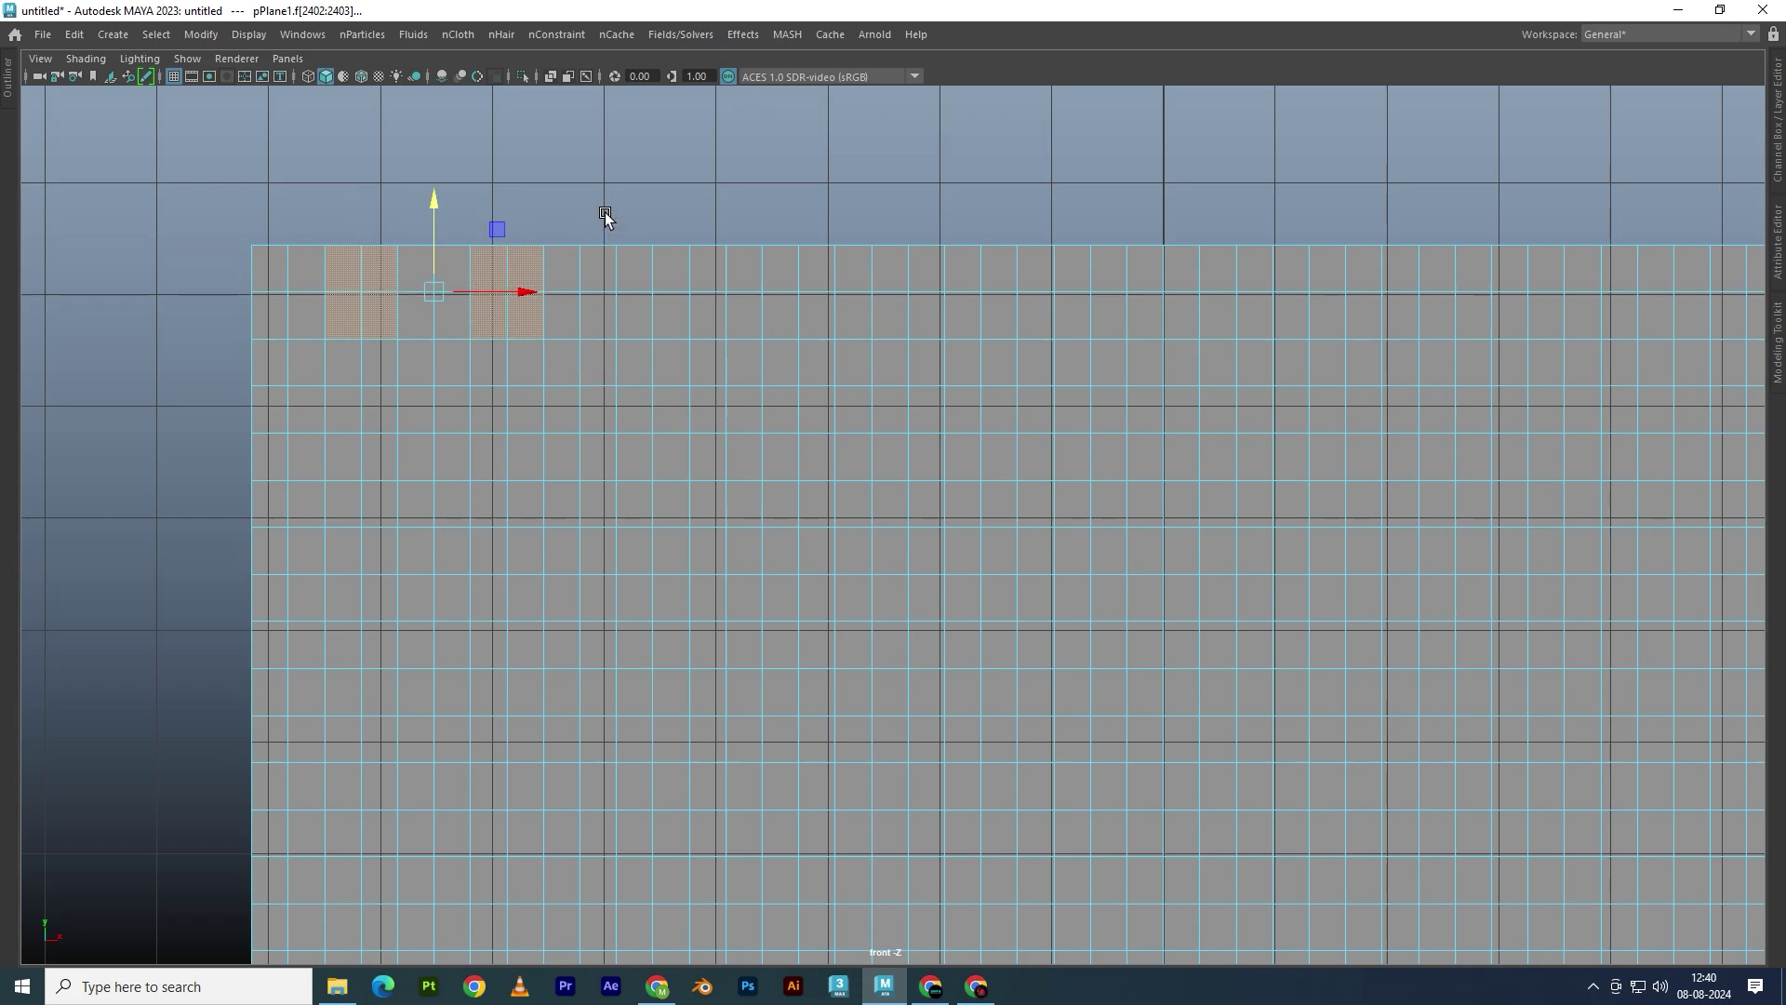
pyautogui.keyDown('shift'); pyautogui.moveTo(670, 272); pyautogui.dragTo(683, 300); pyautogui.keyUp('shift')
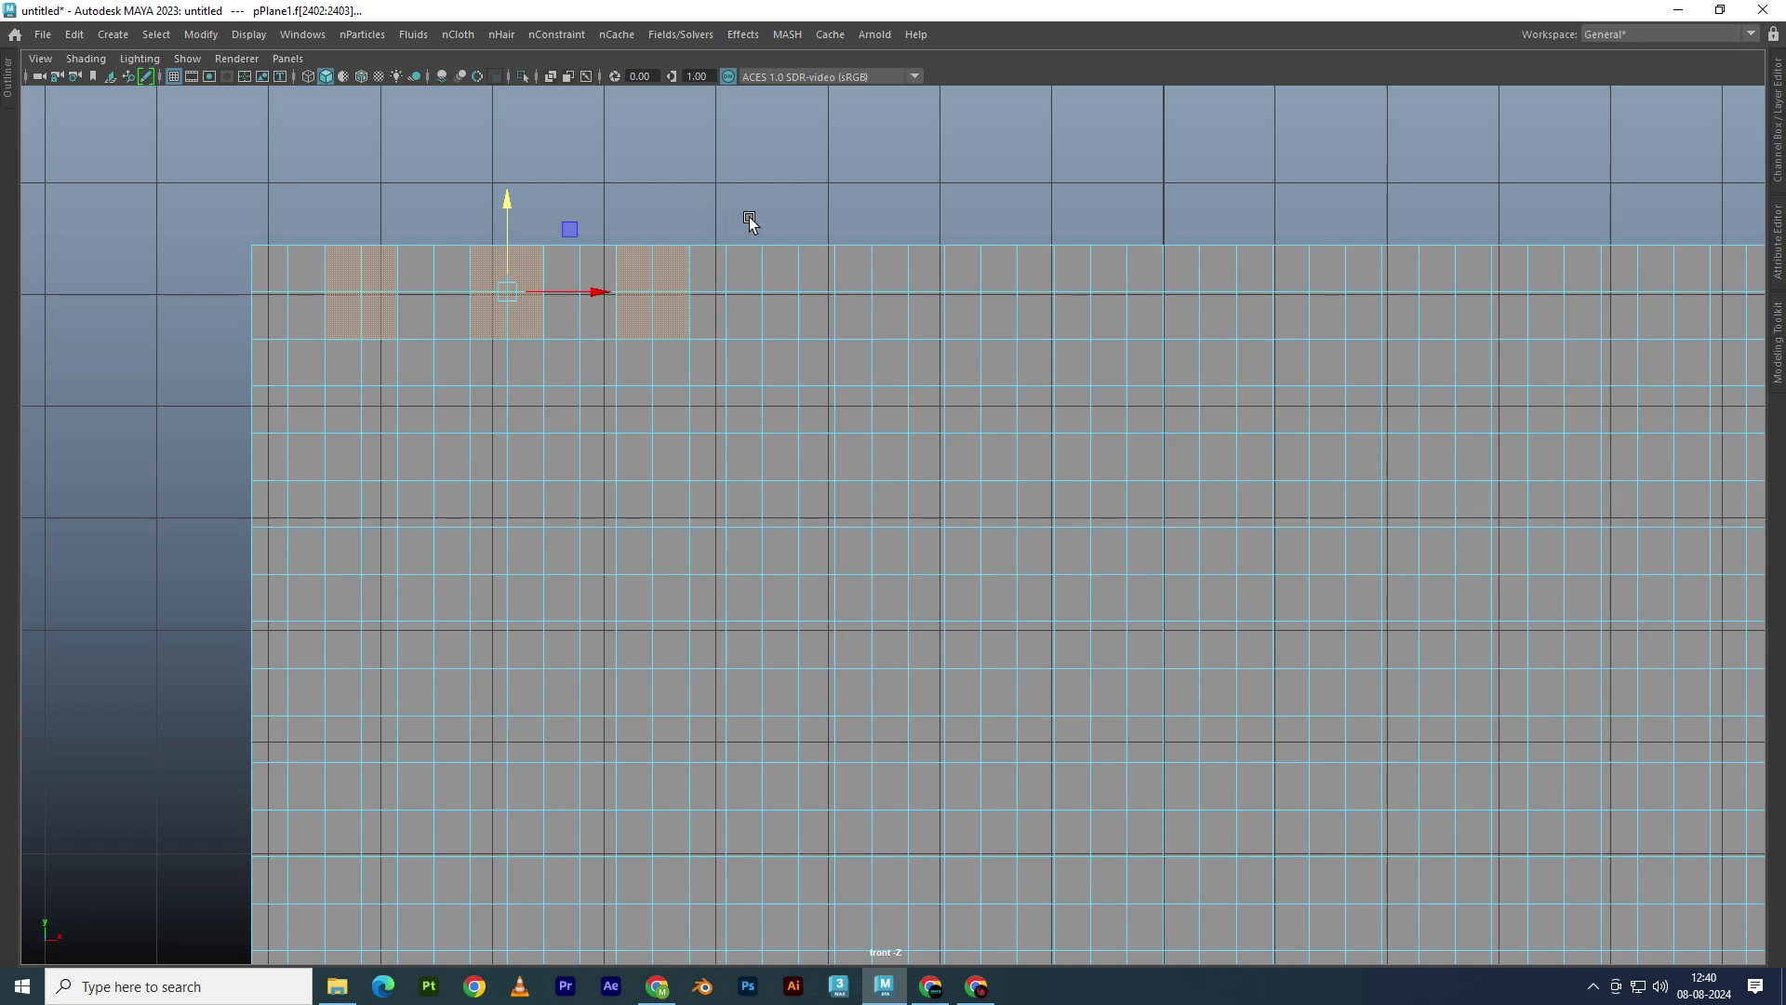
pyautogui.keyDown('shift'); pyautogui.moveTo(806, 307); pyautogui.dragTo(807, 309); pyautogui.keyUp('shift')
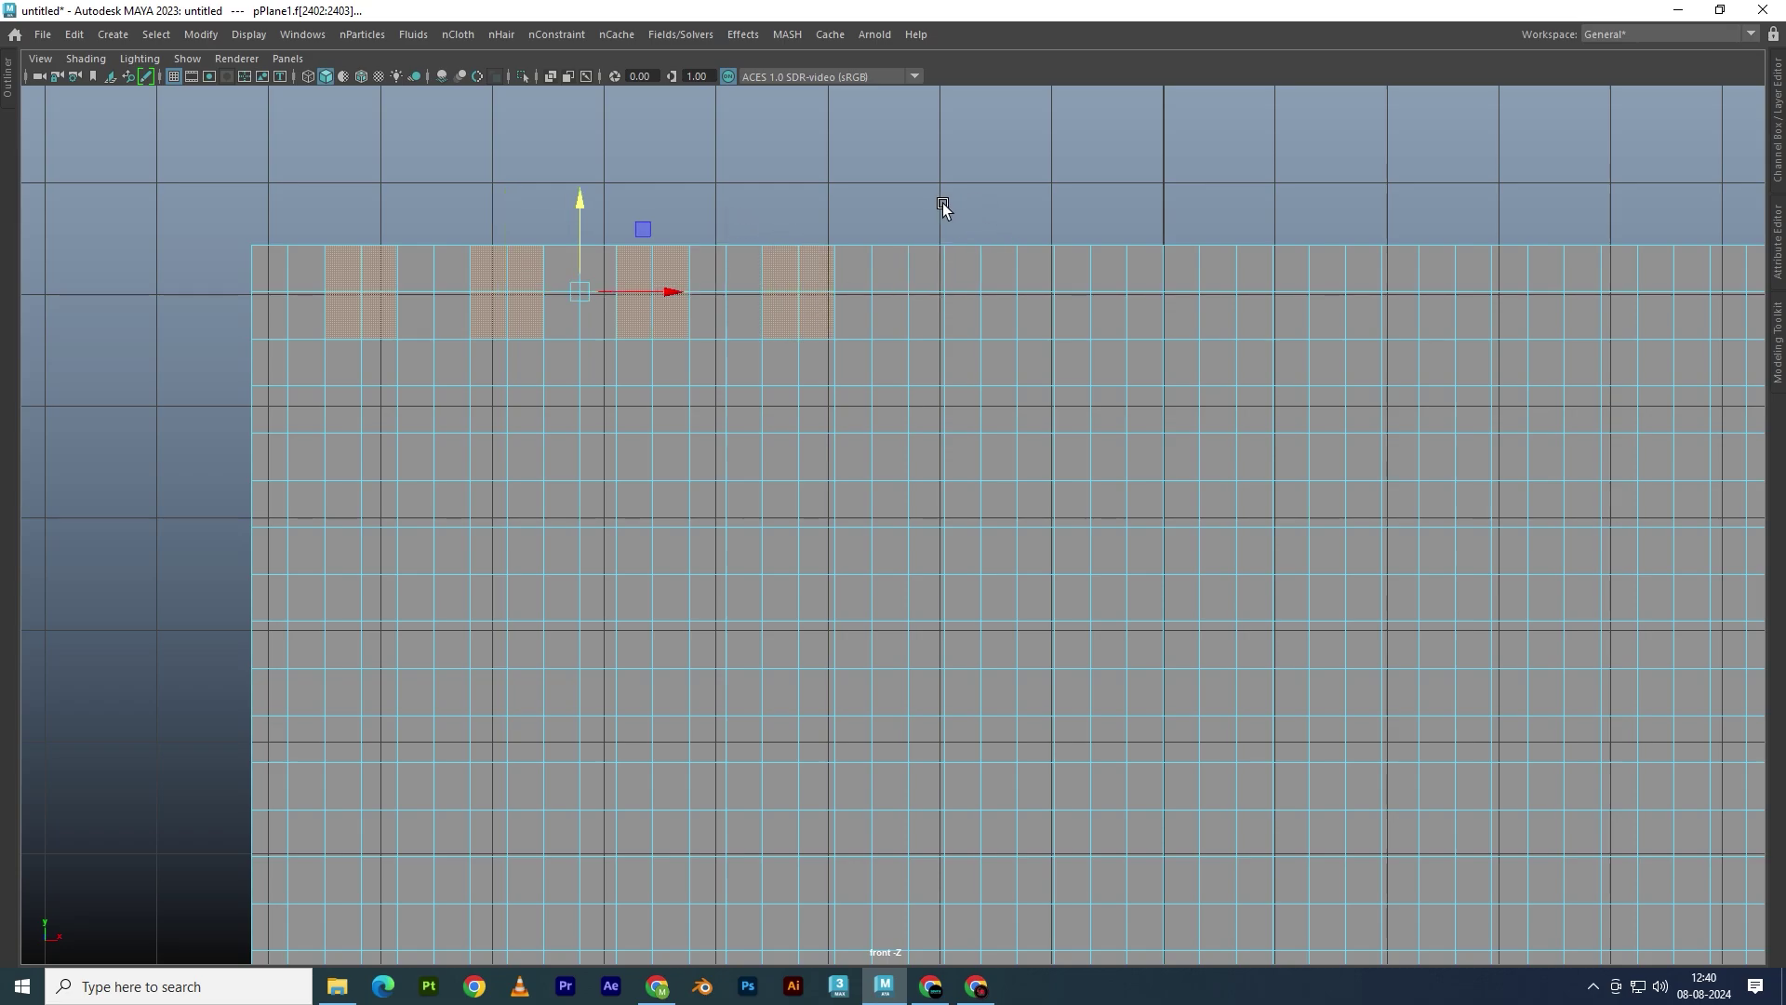
pyautogui.keyDown('shift'); pyautogui.moveTo(962, 293); pyautogui.dragTo(964, 294); pyautogui.keyUp('shift')
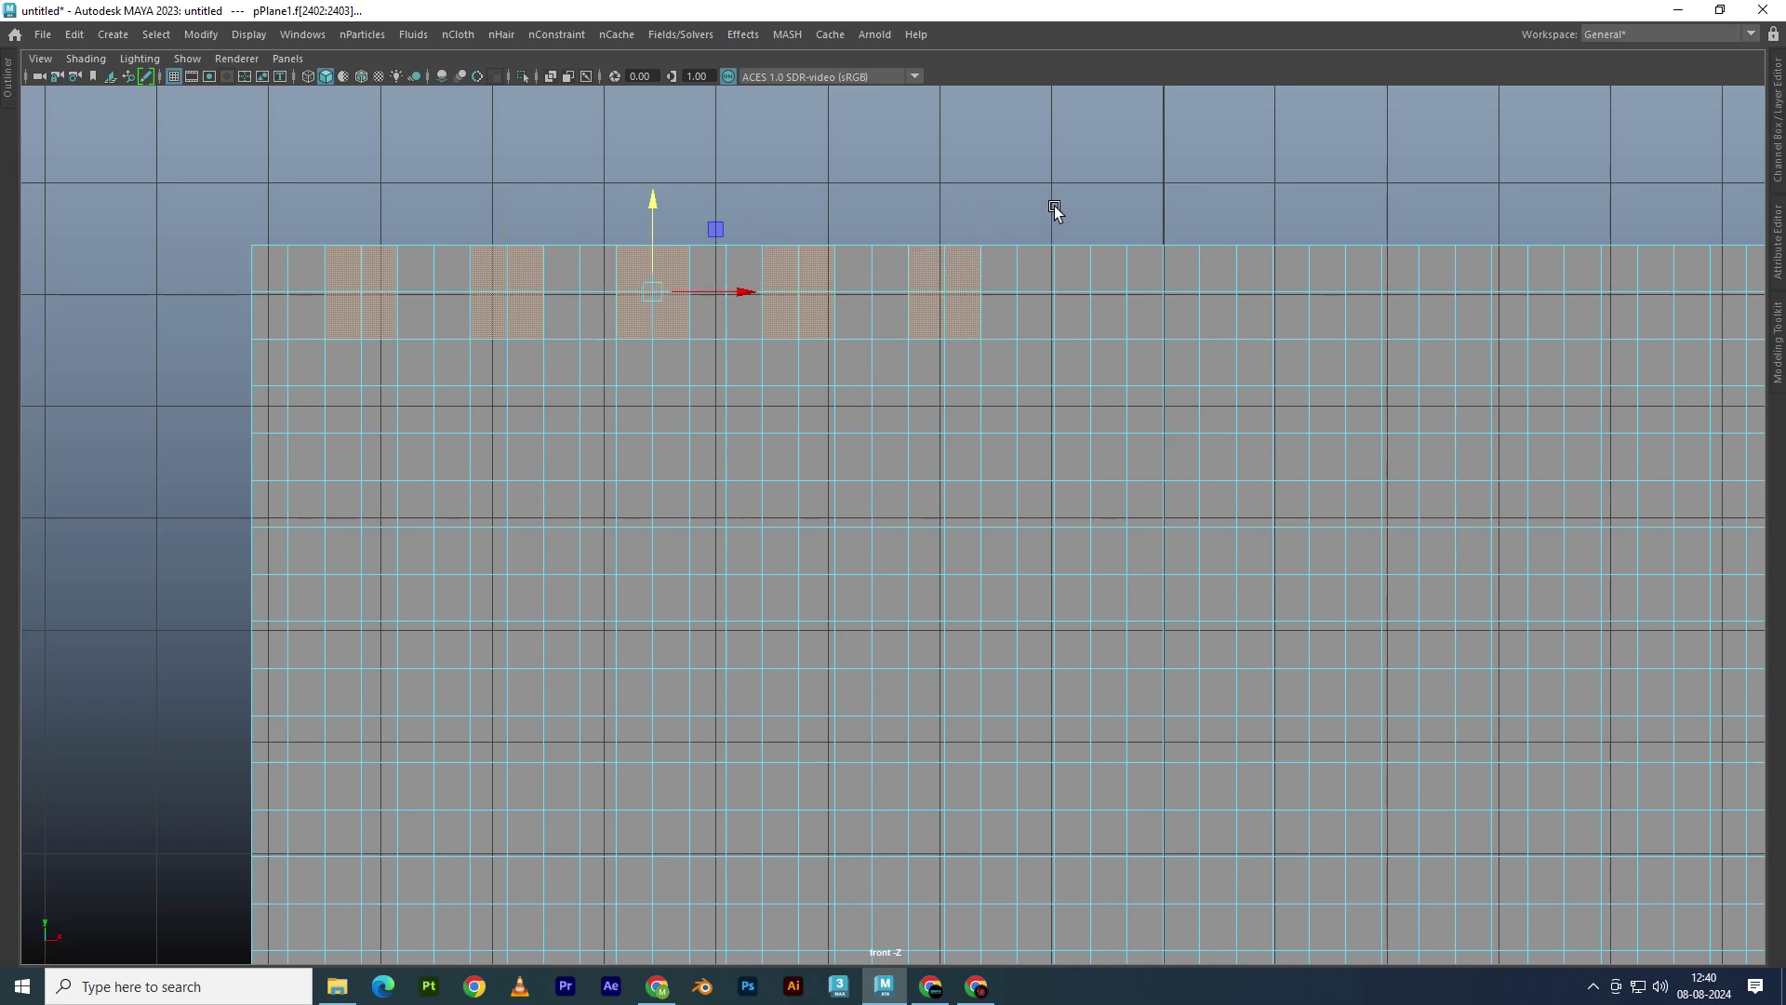
pyautogui.keyDown('shift'); pyautogui.moveTo(1070, 220); pyautogui.dragTo(1120, 310); pyautogui.keyUp('shift')
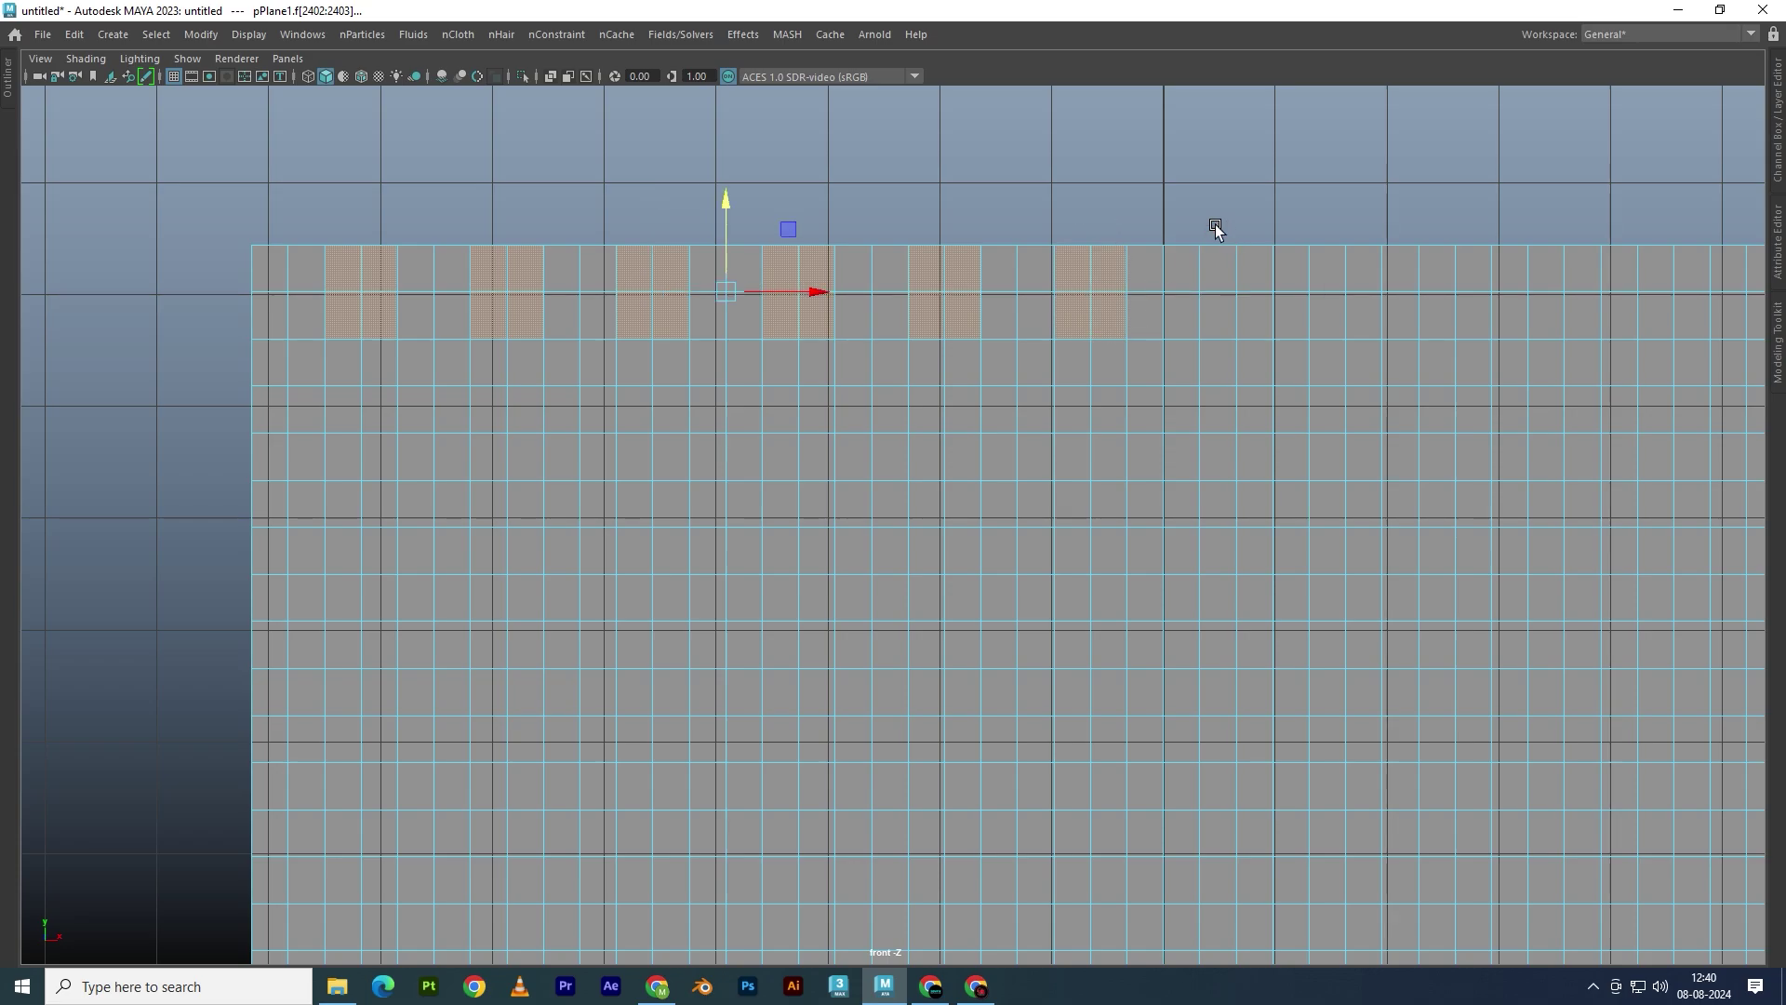
pyautogui.keyDown('shift'); pyautogui.moveTo(1215, 225); pyautogui.dragTo(1249, 311); pyautogui.keyUp('shift')
# Switch to wireframe and add the remaining top-row face pairs out to the right edge
pyautogui.press('4')
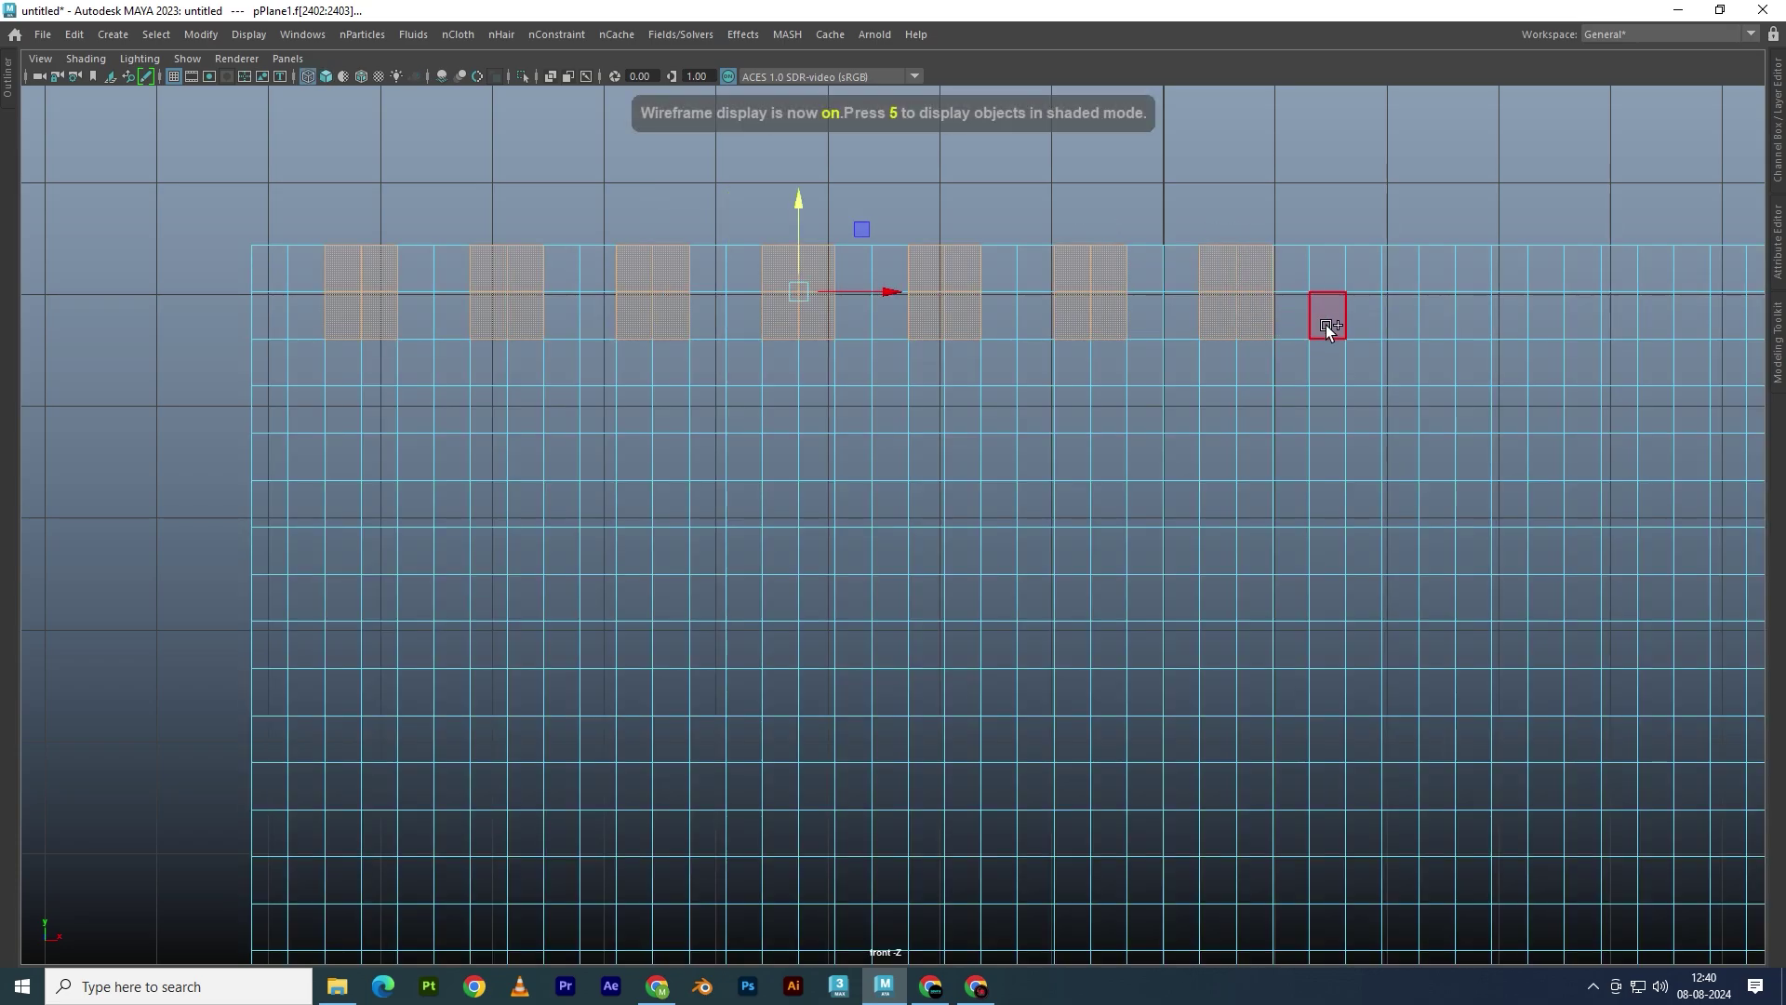
pyautogui.keyDown('shift'); pyautogui.moveTo(1407, 322); pyautogui.dragTo(1406, 324); pyautogui.keyUp('shift')
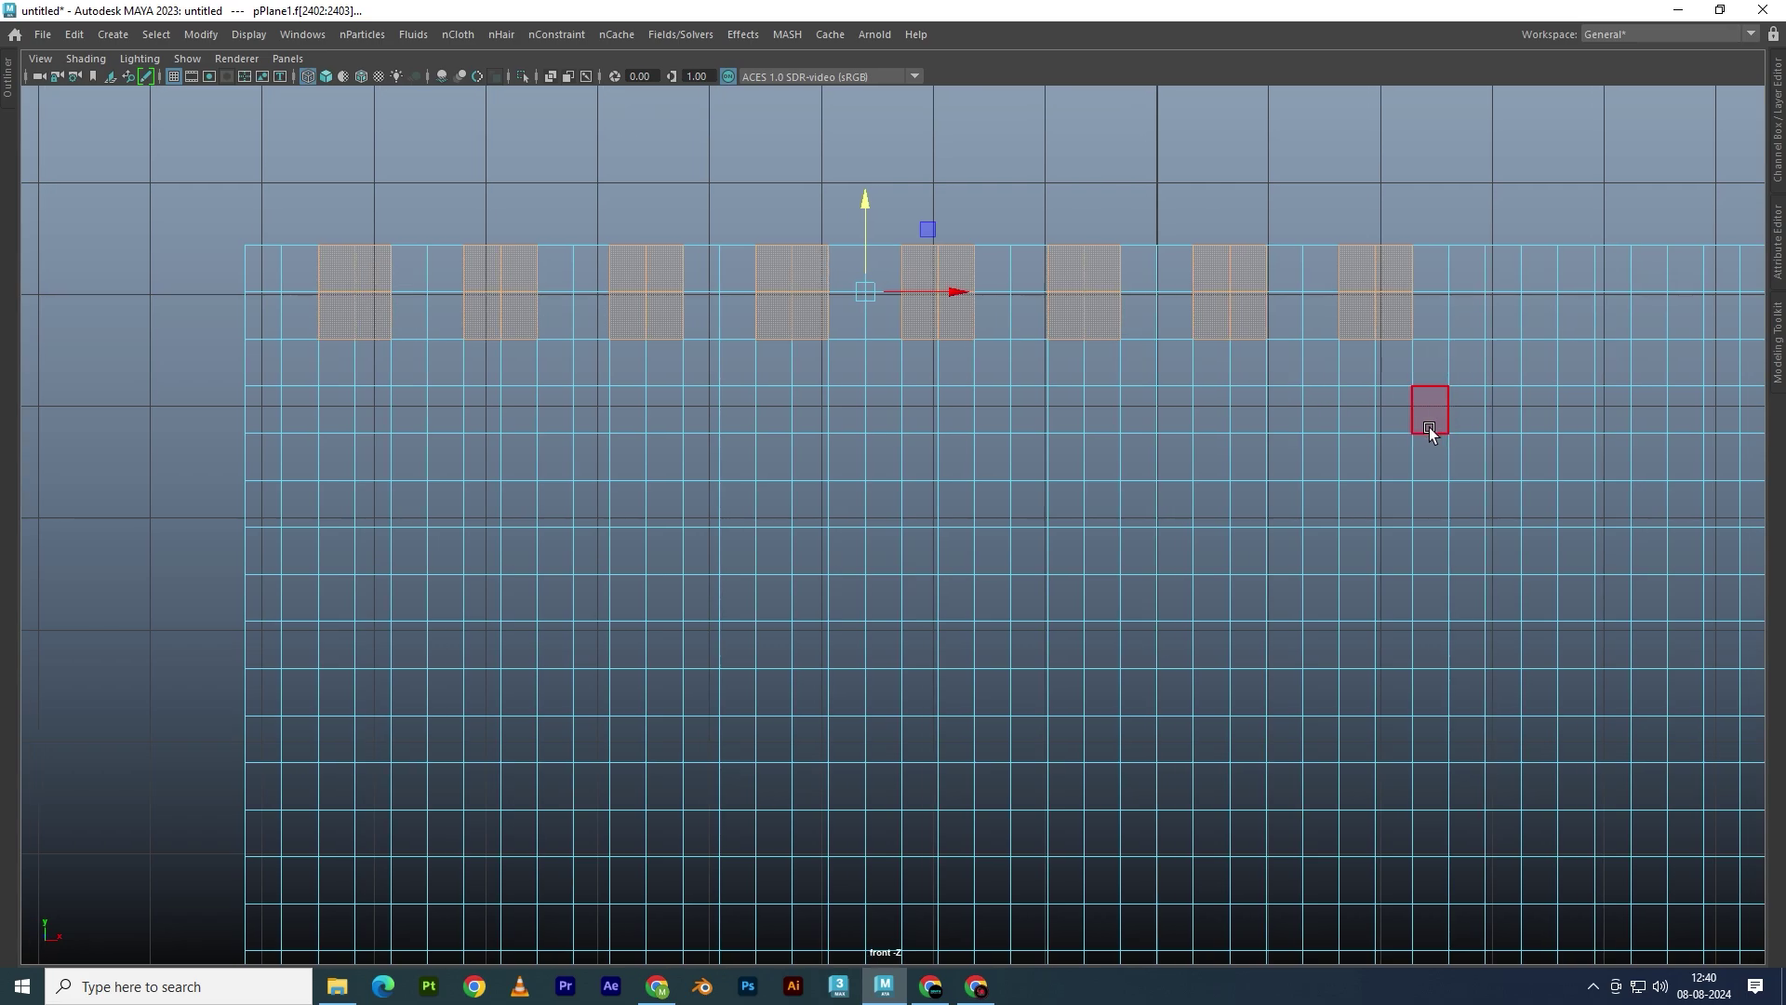
pyautogui.keyDown('alt'); pyautogui.moveTo(1433, 425); pyautogui.dragTo(968, 385, button='middle'); pyautogui.keyUp('alt')
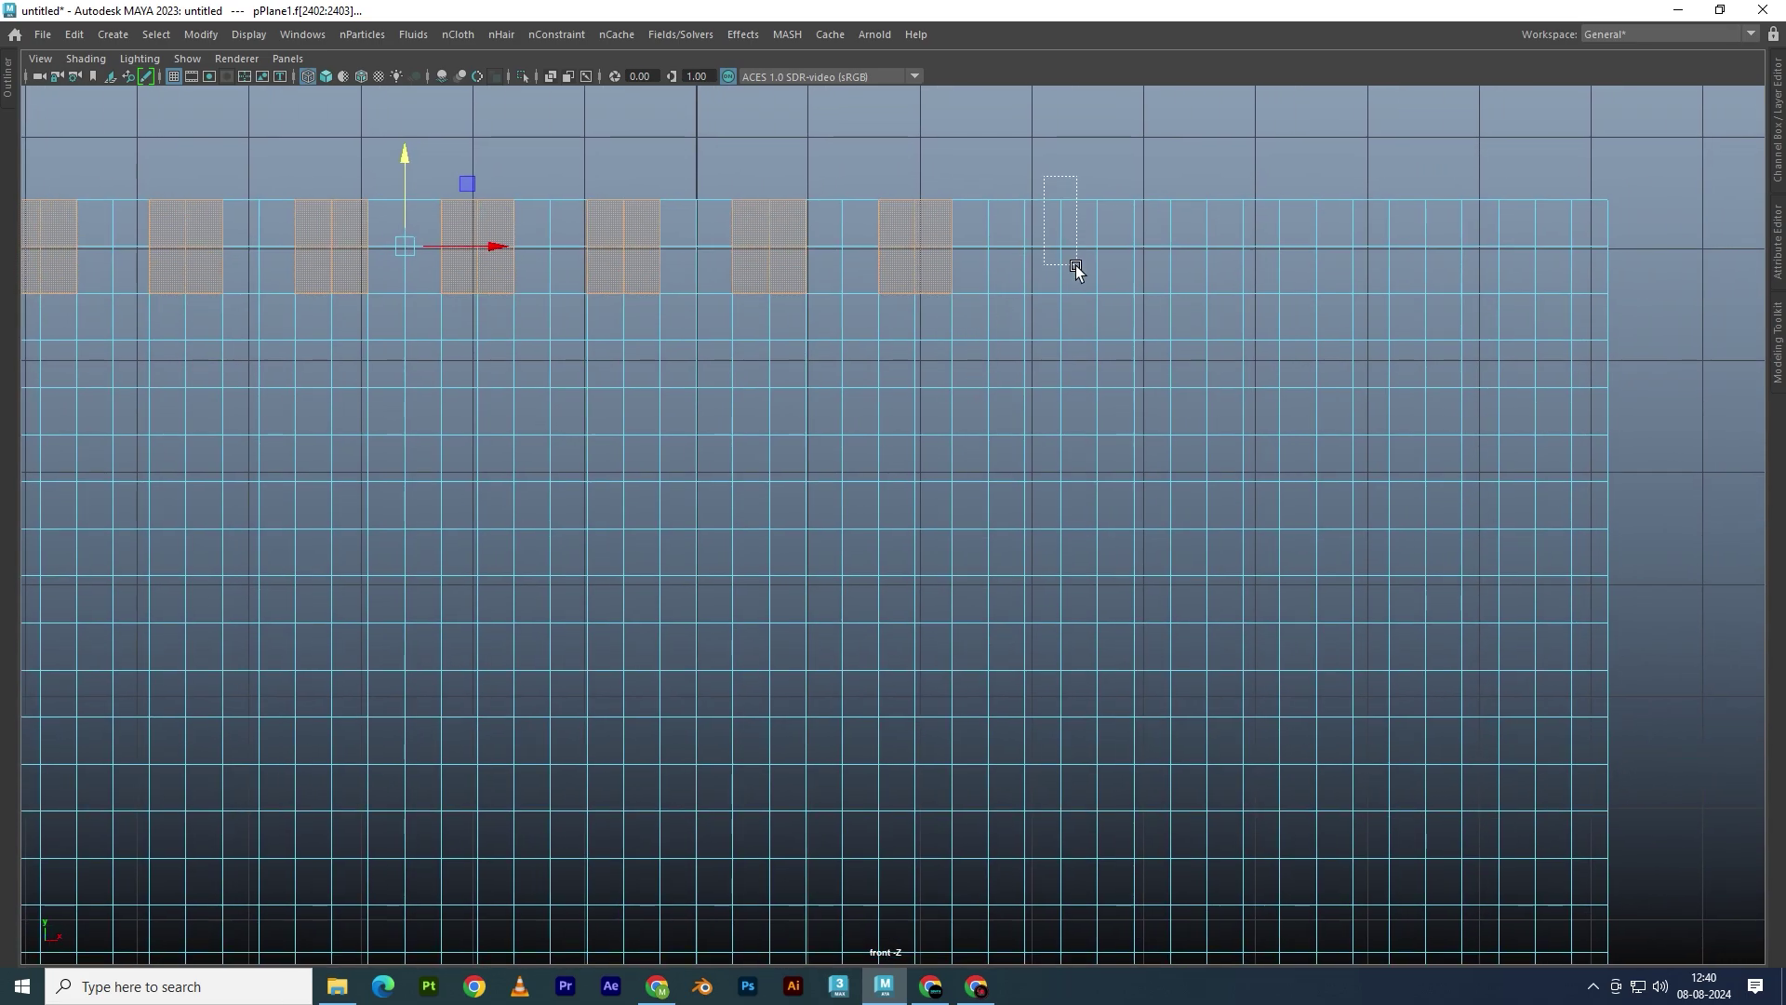
pyautogui.keyDown('shift'); pyautogui.moveTo(1076, 266); pyautogui.dragTo(1077, 267); pyautogui.keyUp('shift')
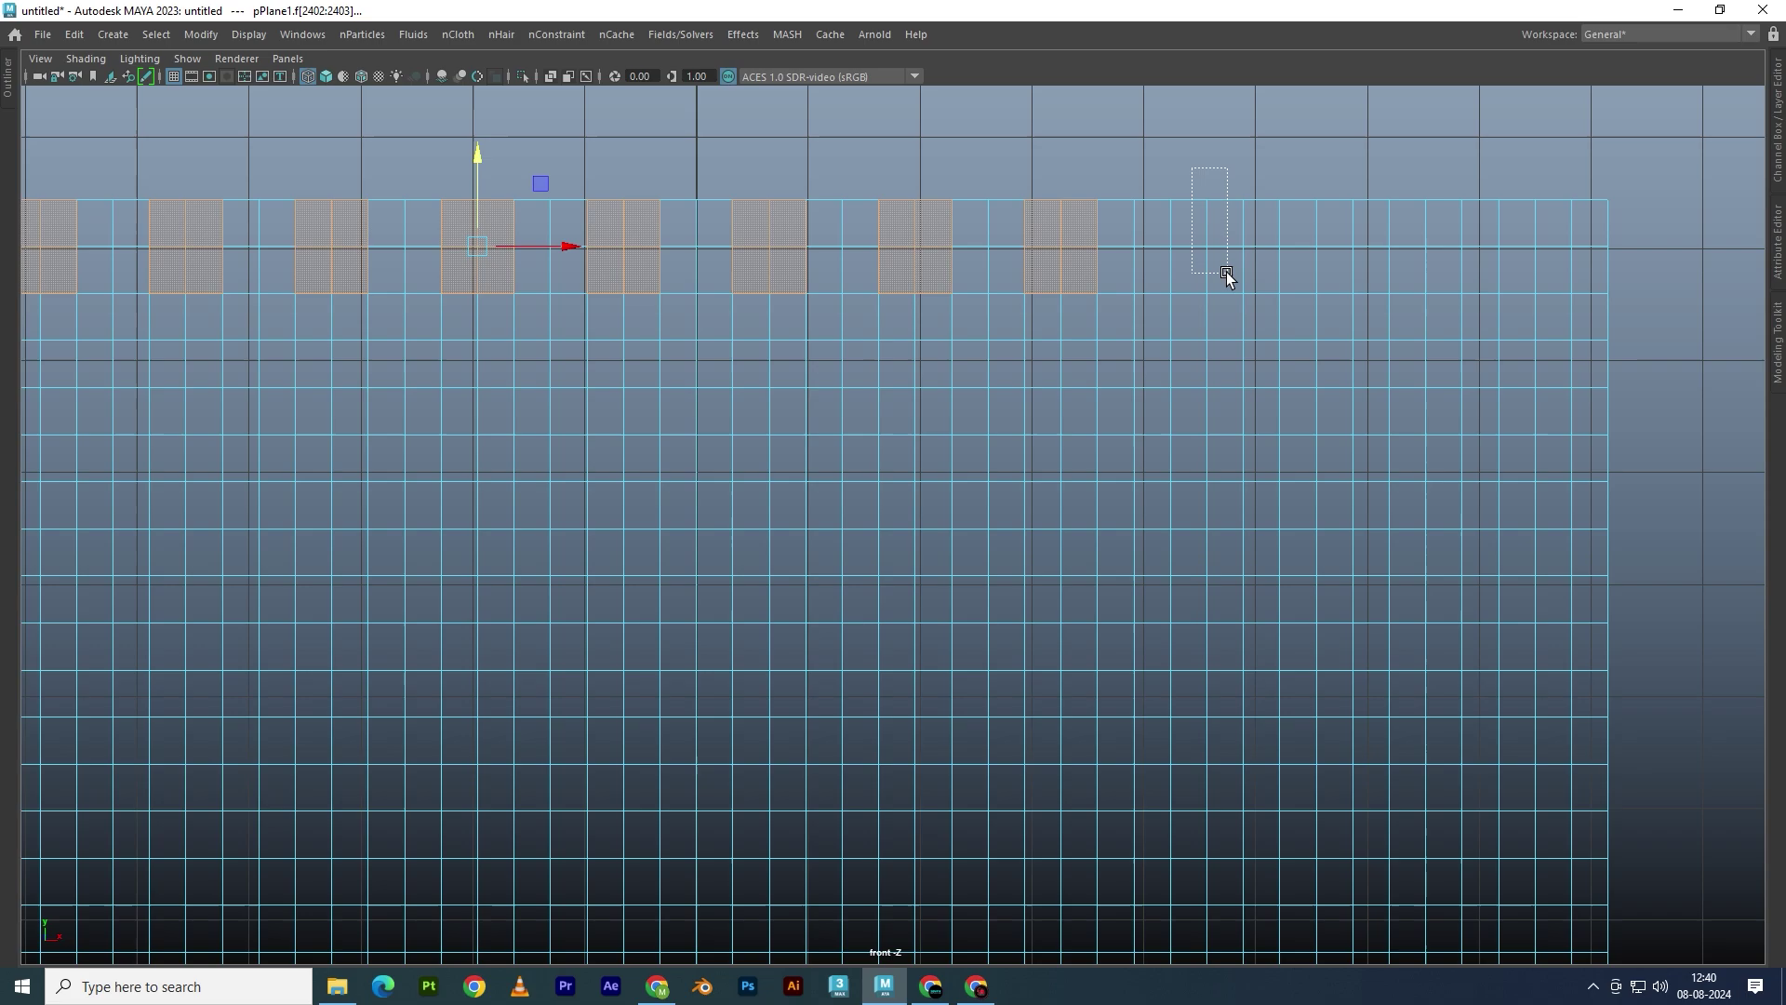
pyautogui.keyDown('shift'); pyautogui.moveTo(1226, 272); pyautogui.dragTo(1226, 272); pyautogui.keyUp('shift')
pyautogui.keyDown('shift'); pyautogui.moveTo(1324, 164); pyautogui.dragTo(1373, 265); pyautogui.keyUp('shift')
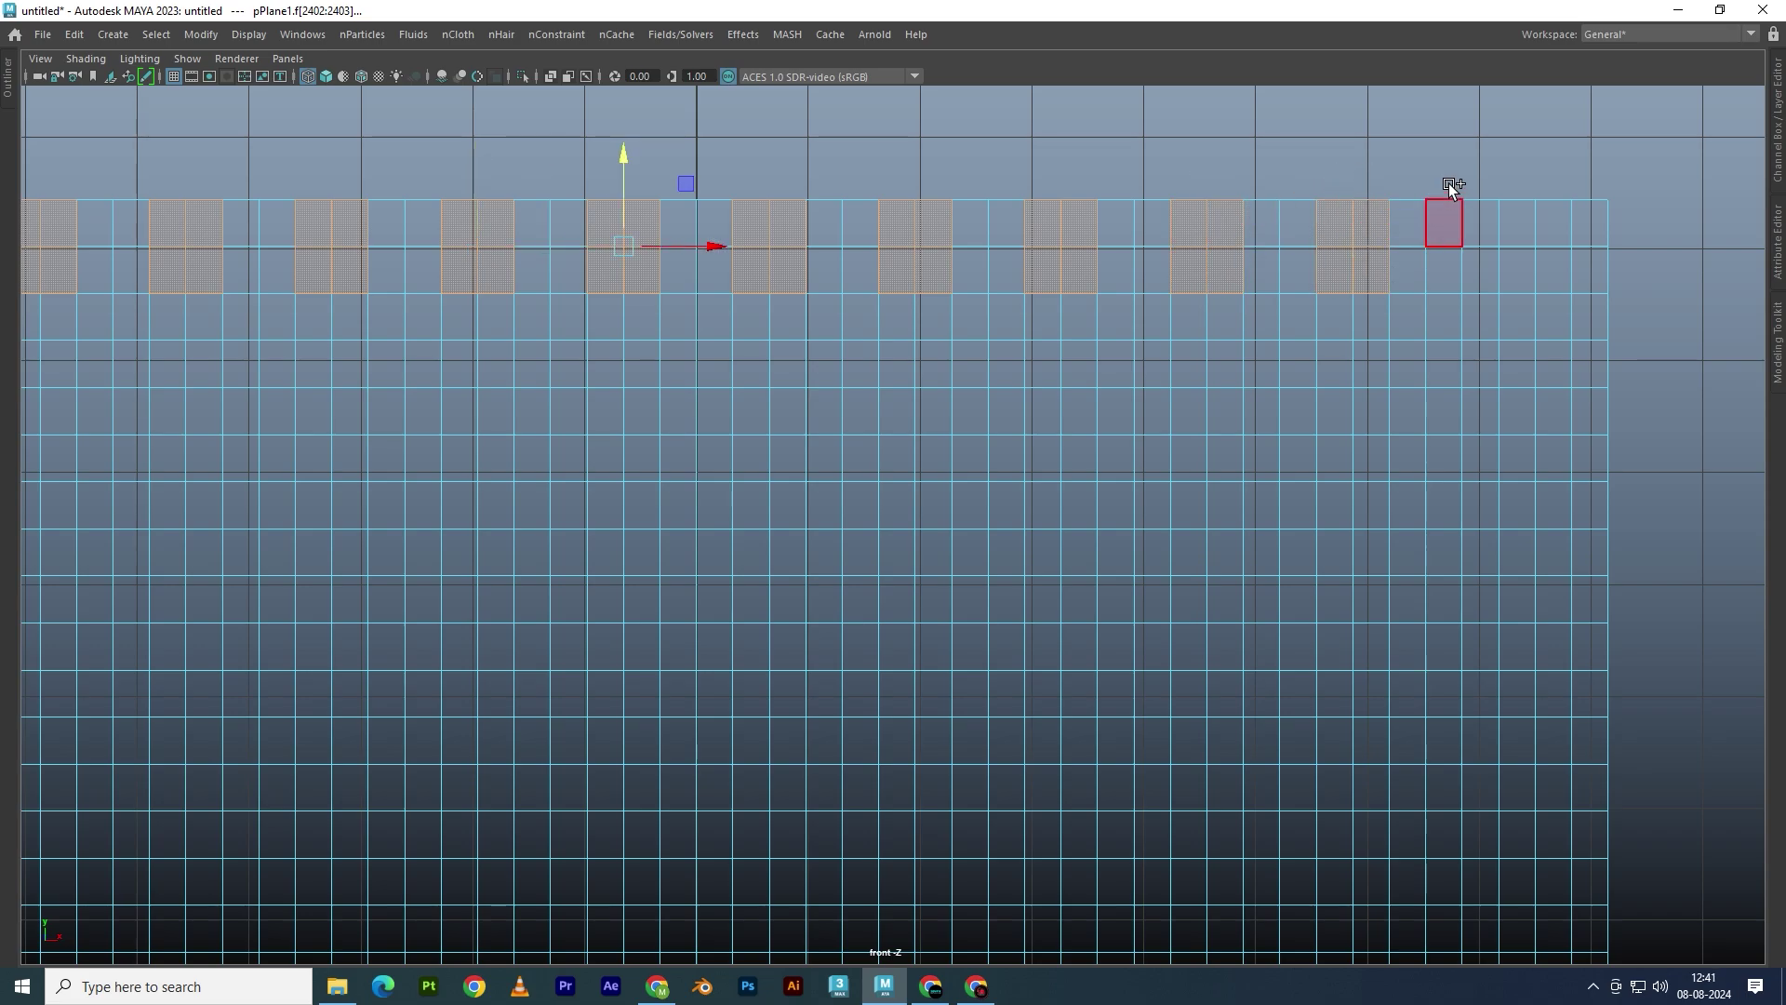
pyautogui.keyDown('shift'); pyautogui.moveTo(1477, 171); pyautogui.dragTo(1525, 288); pyautogui.keyUp('shift')
# Delete the selected top-row faces, leaving a notched row of tabs
pyautogui.press('space')
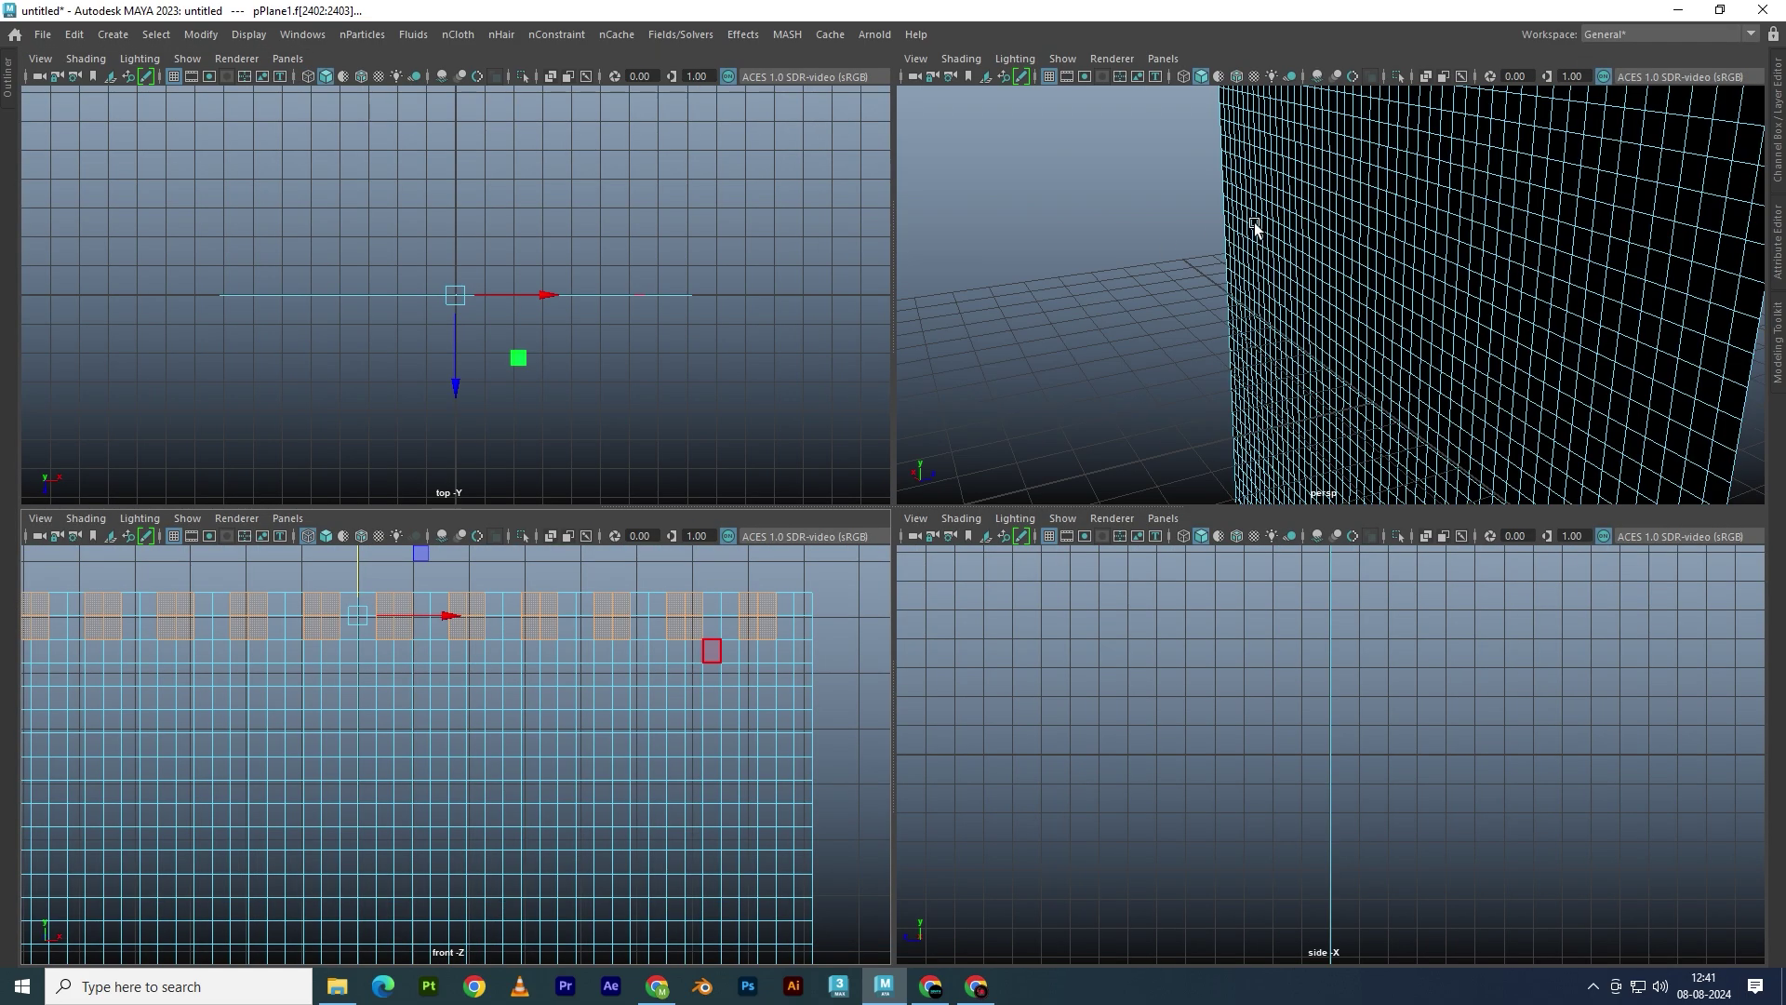
pyautogui.press('space')
pyautogui.press('space')
pyautogui.press('space')
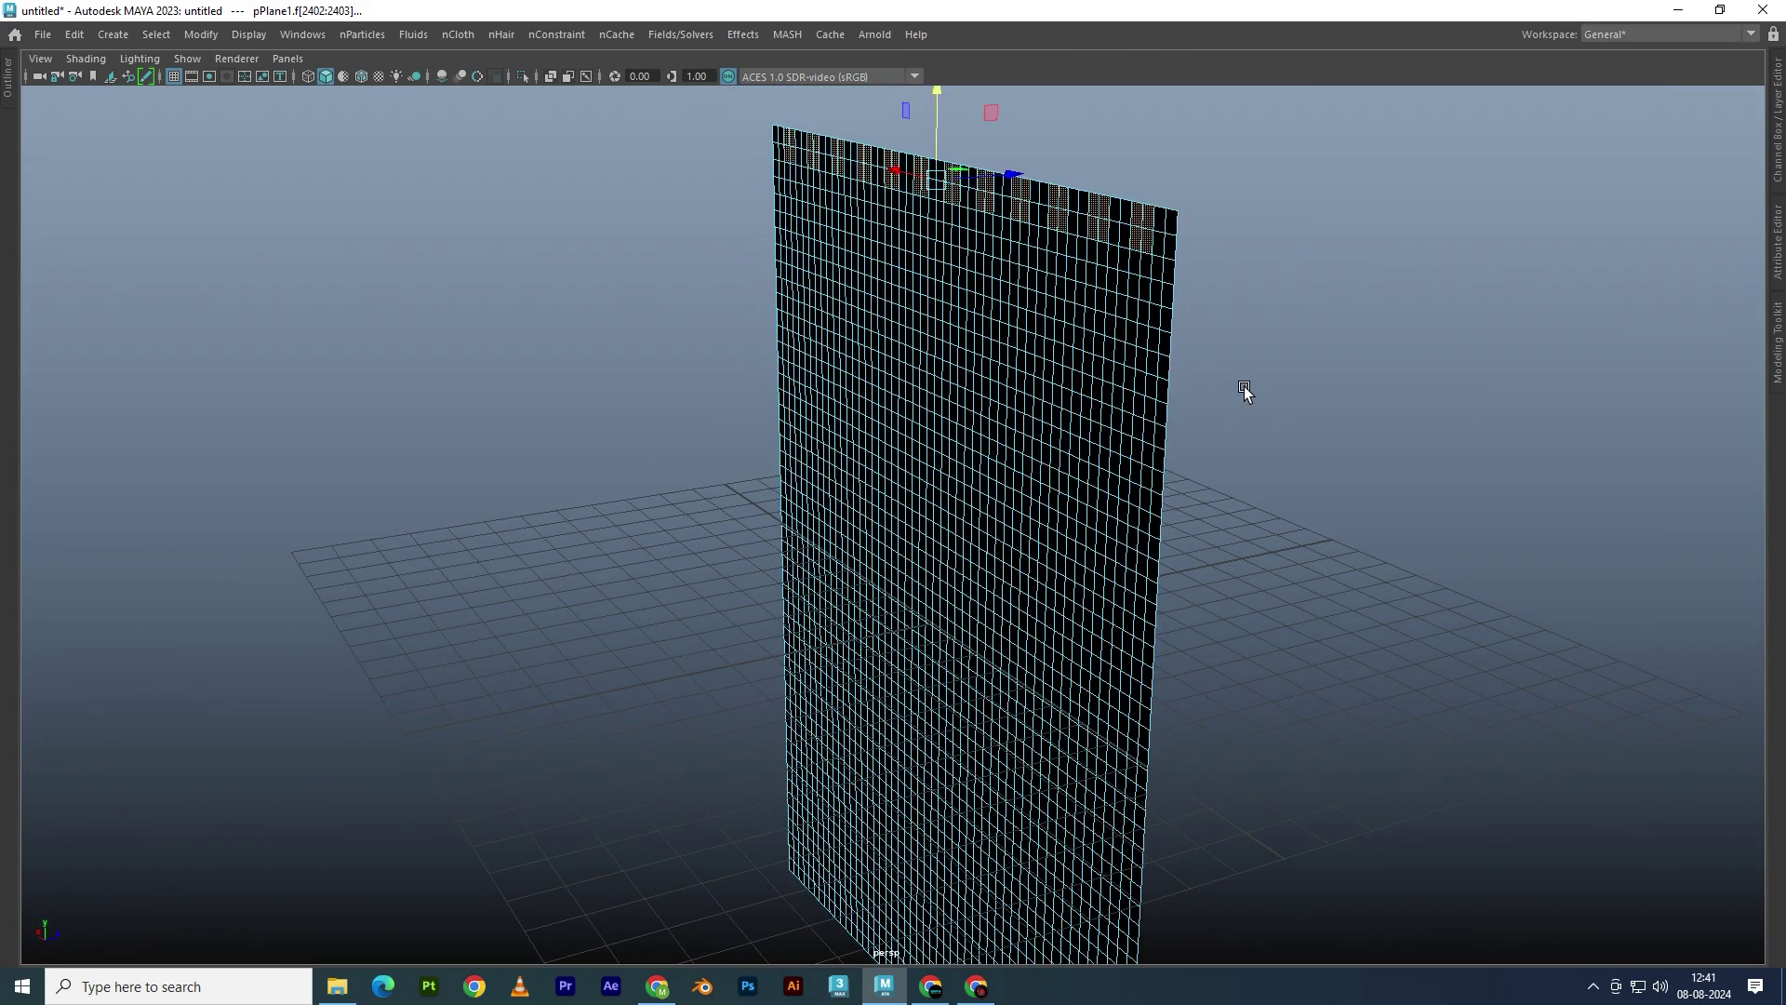
pyautogui.keyDown('alt'); pyautogui.moveTo(1031, 382); pyautogui.dragTo(1137, 398); pyautogui.keyUp('alt')
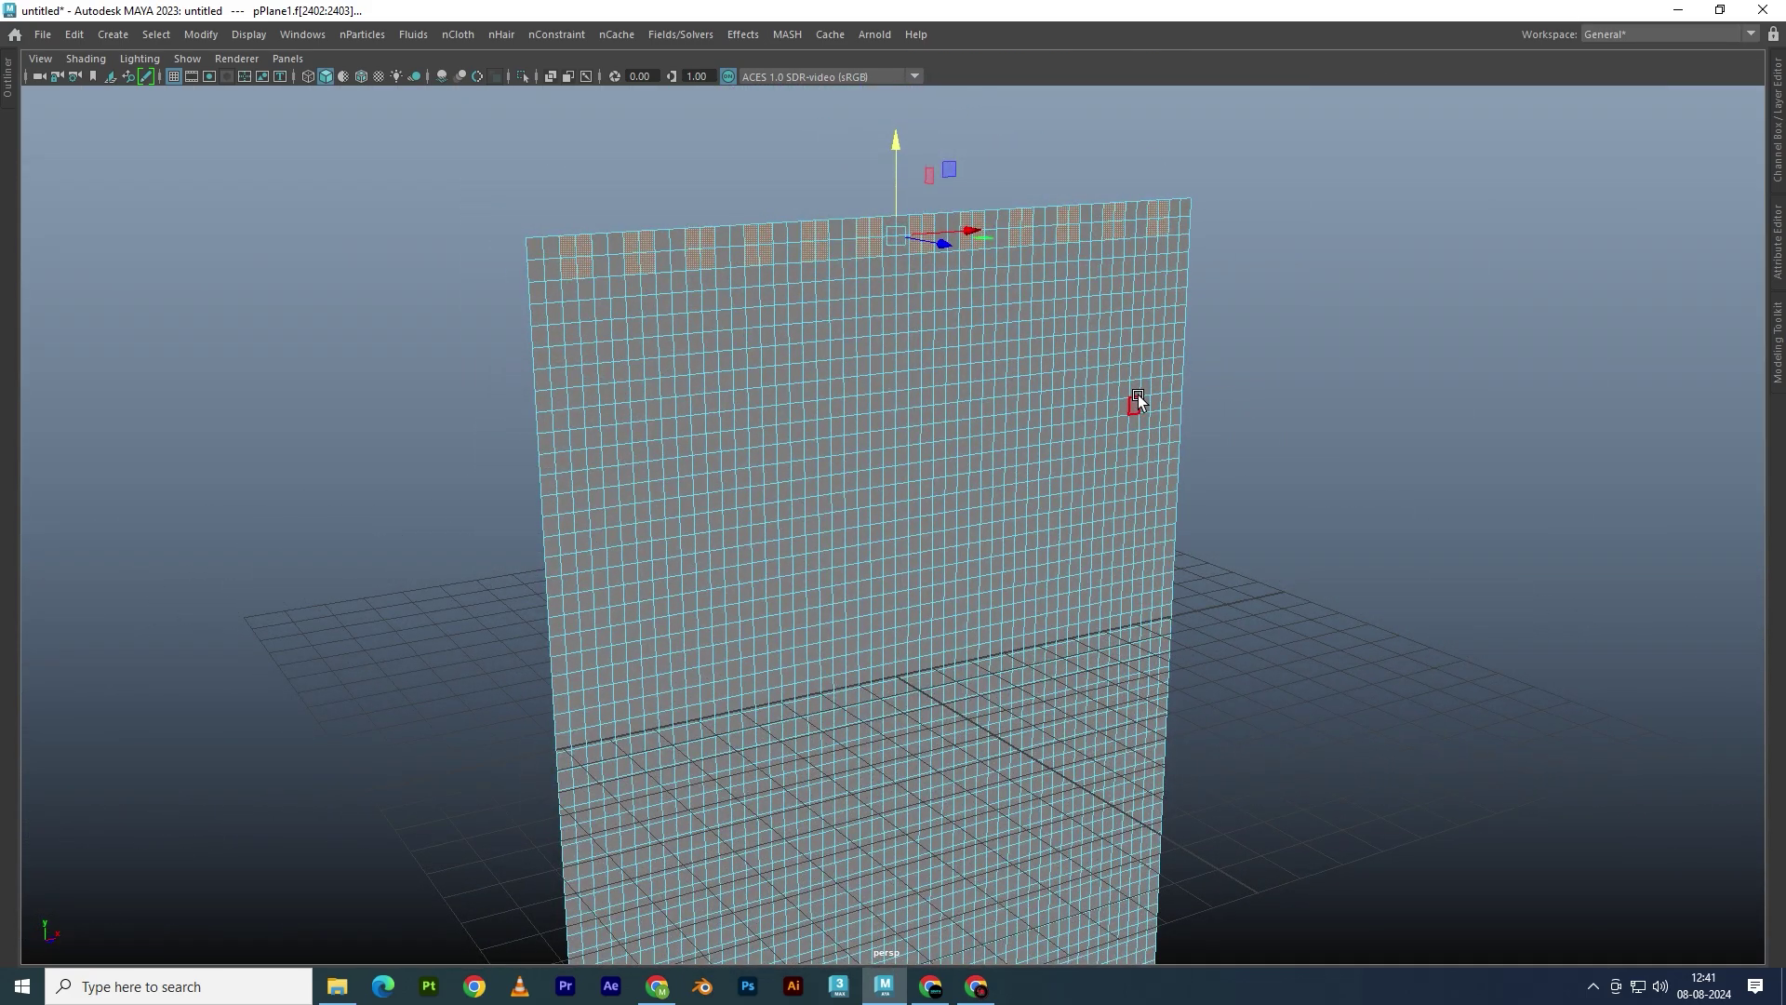
pyautogui.press('Delete')
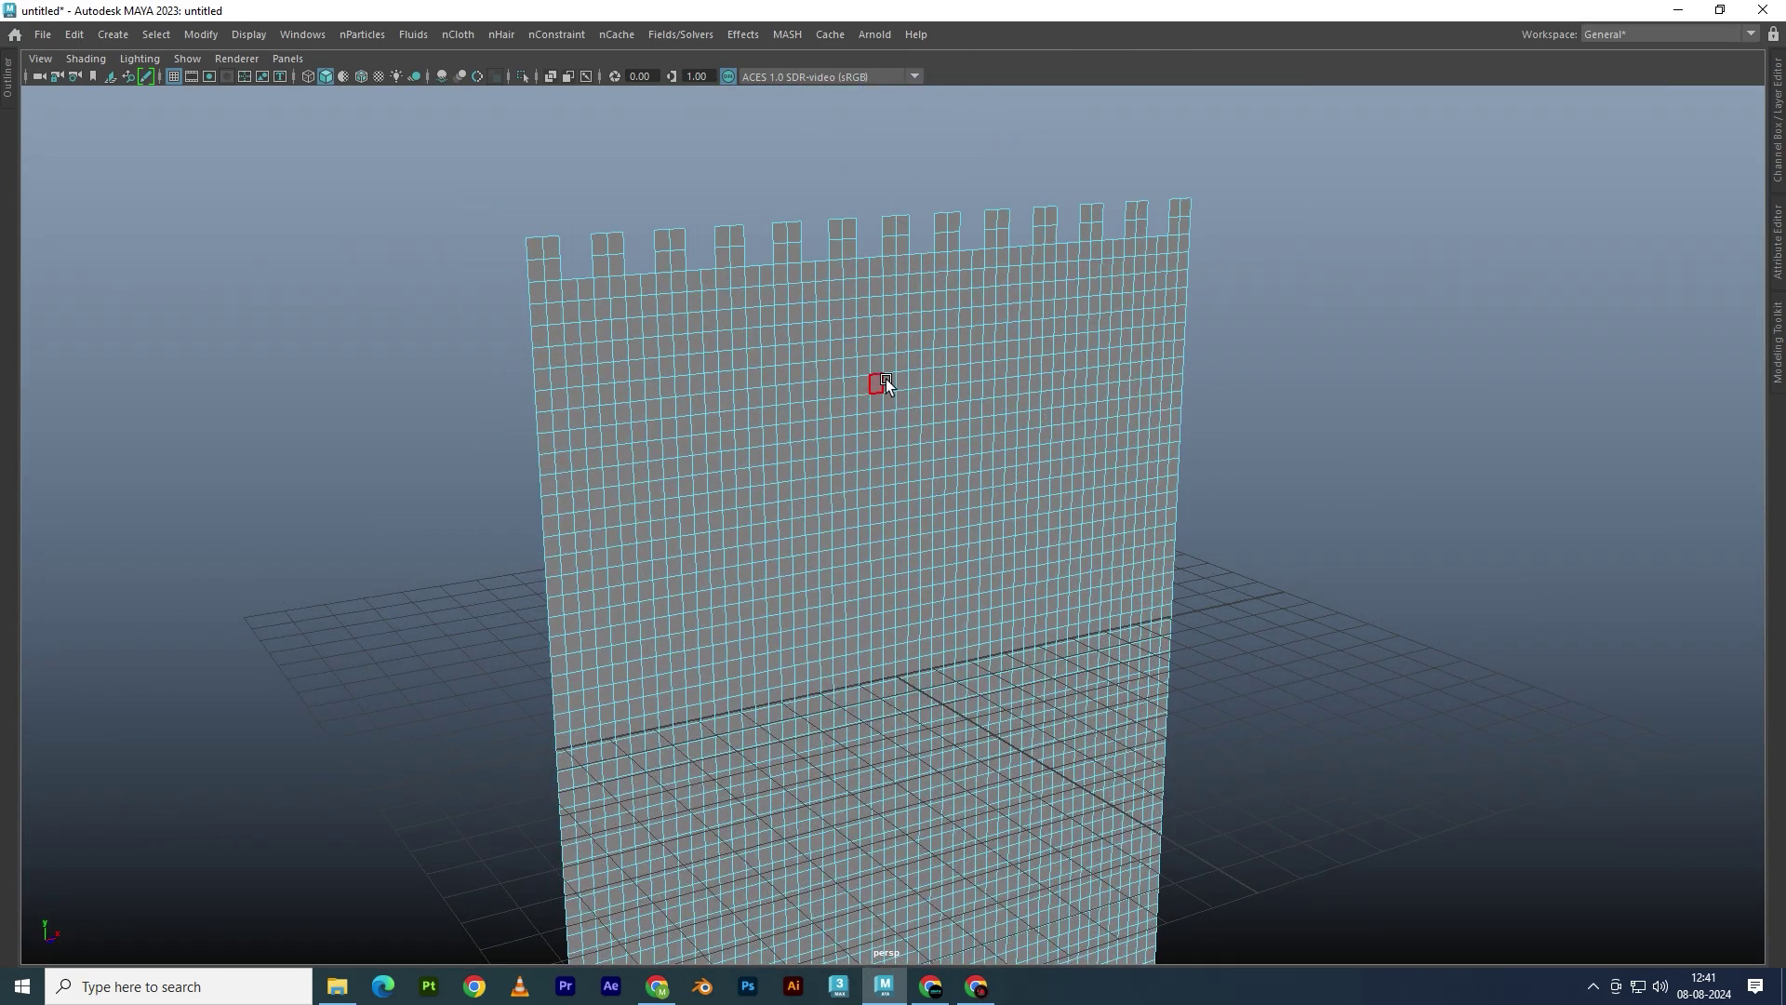
# Select the plane's border edge loop and return to a full front view
pyautogui.keyDown('alt'); pyautogui.moveTo(886, 378); pyautogui.dragTo(729, 322); pyautogui.keyUp('alt')
pyautogui.doubleClick(571, 328)
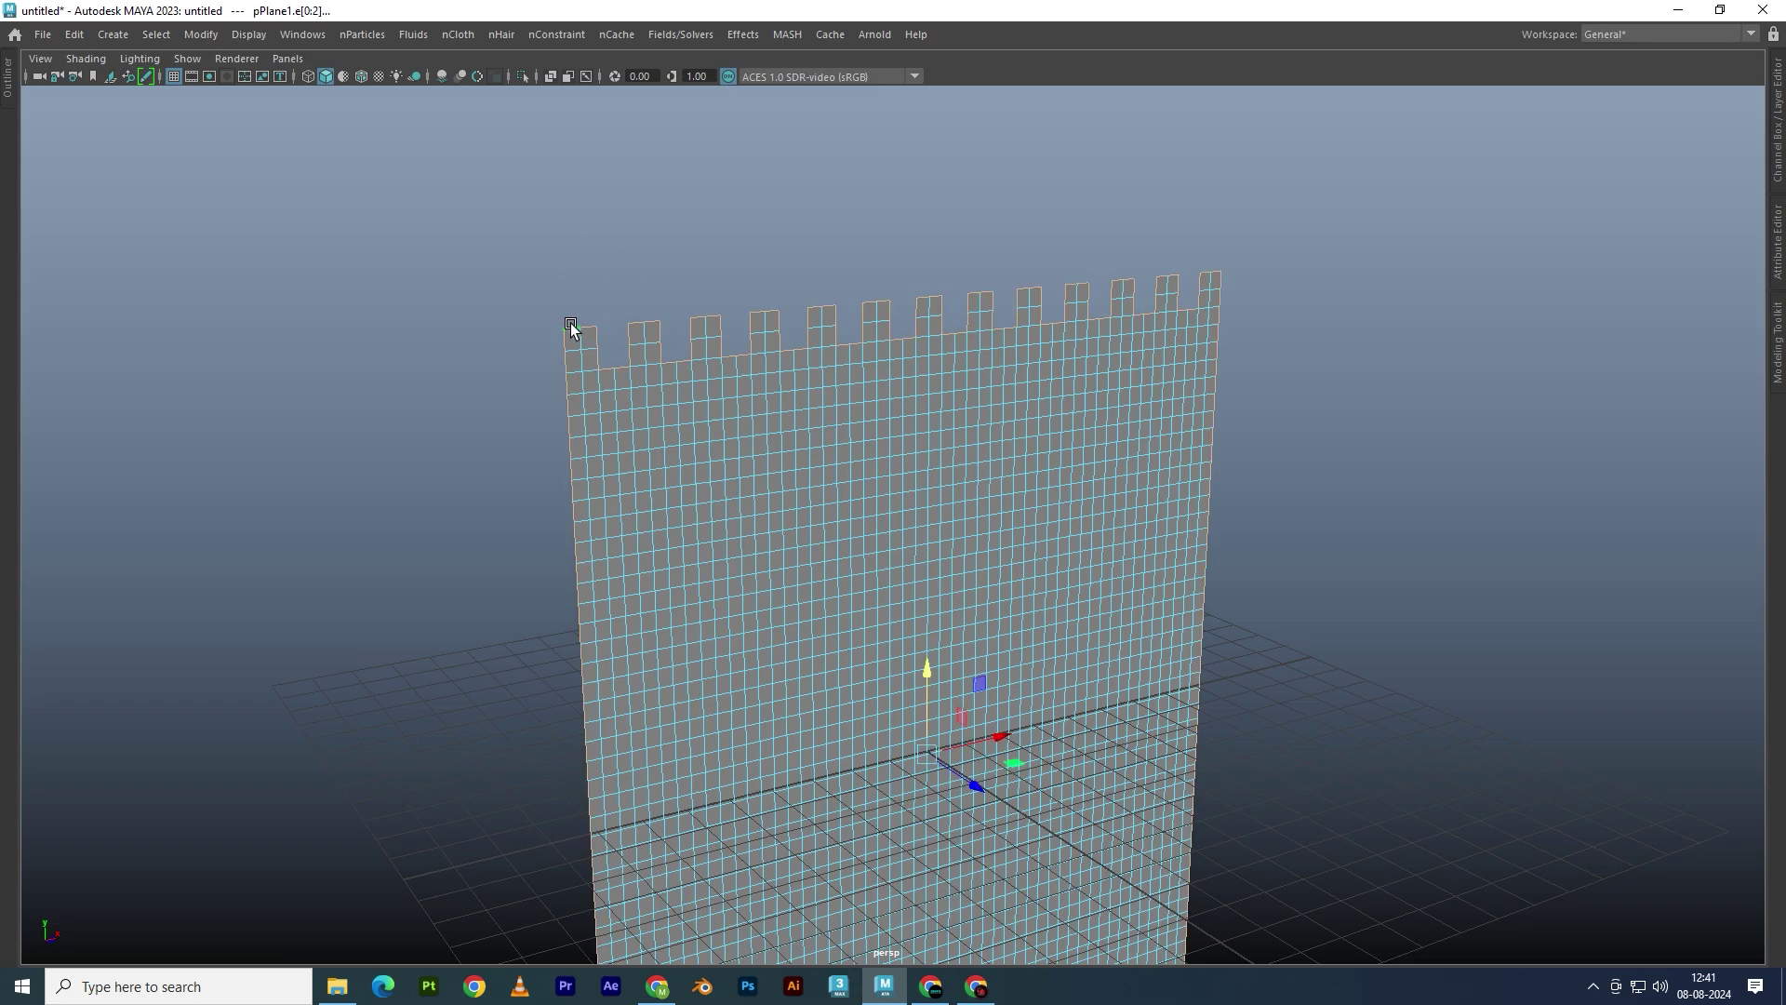
pyautogui.press('space')
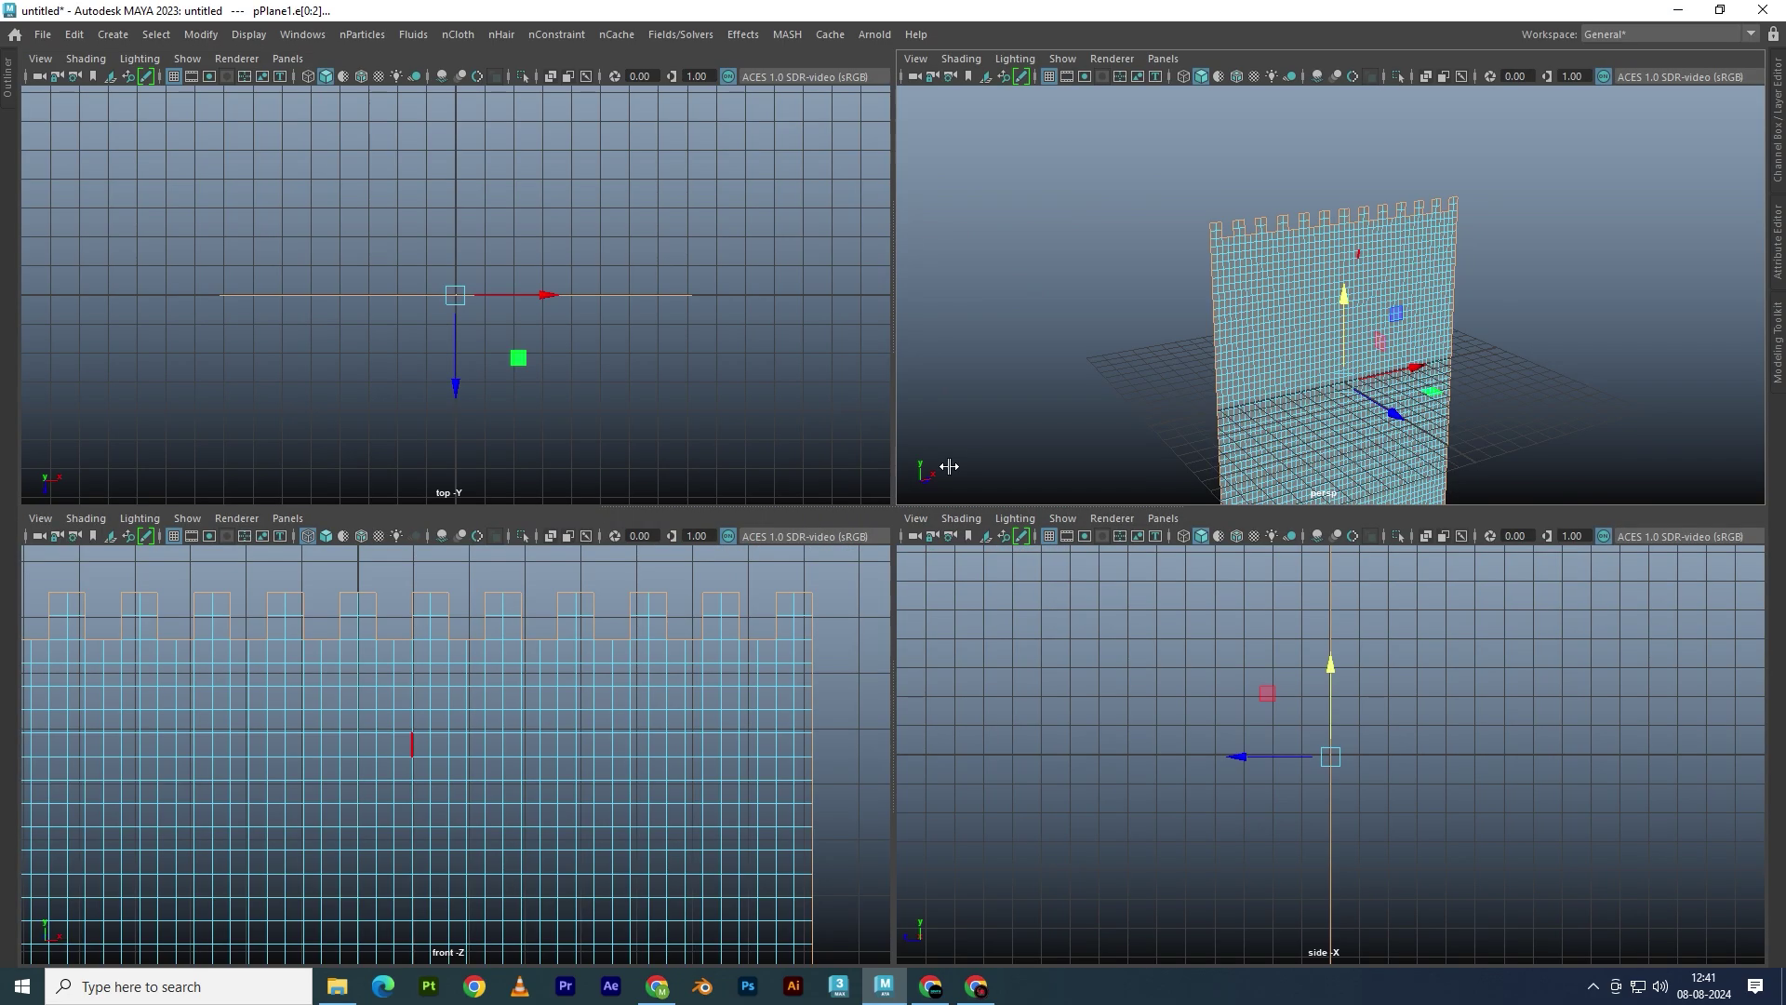
pyautogui.press('space')
# Raise the top row of tab vertices and check the result in the side view
pyautogui.press('F9')
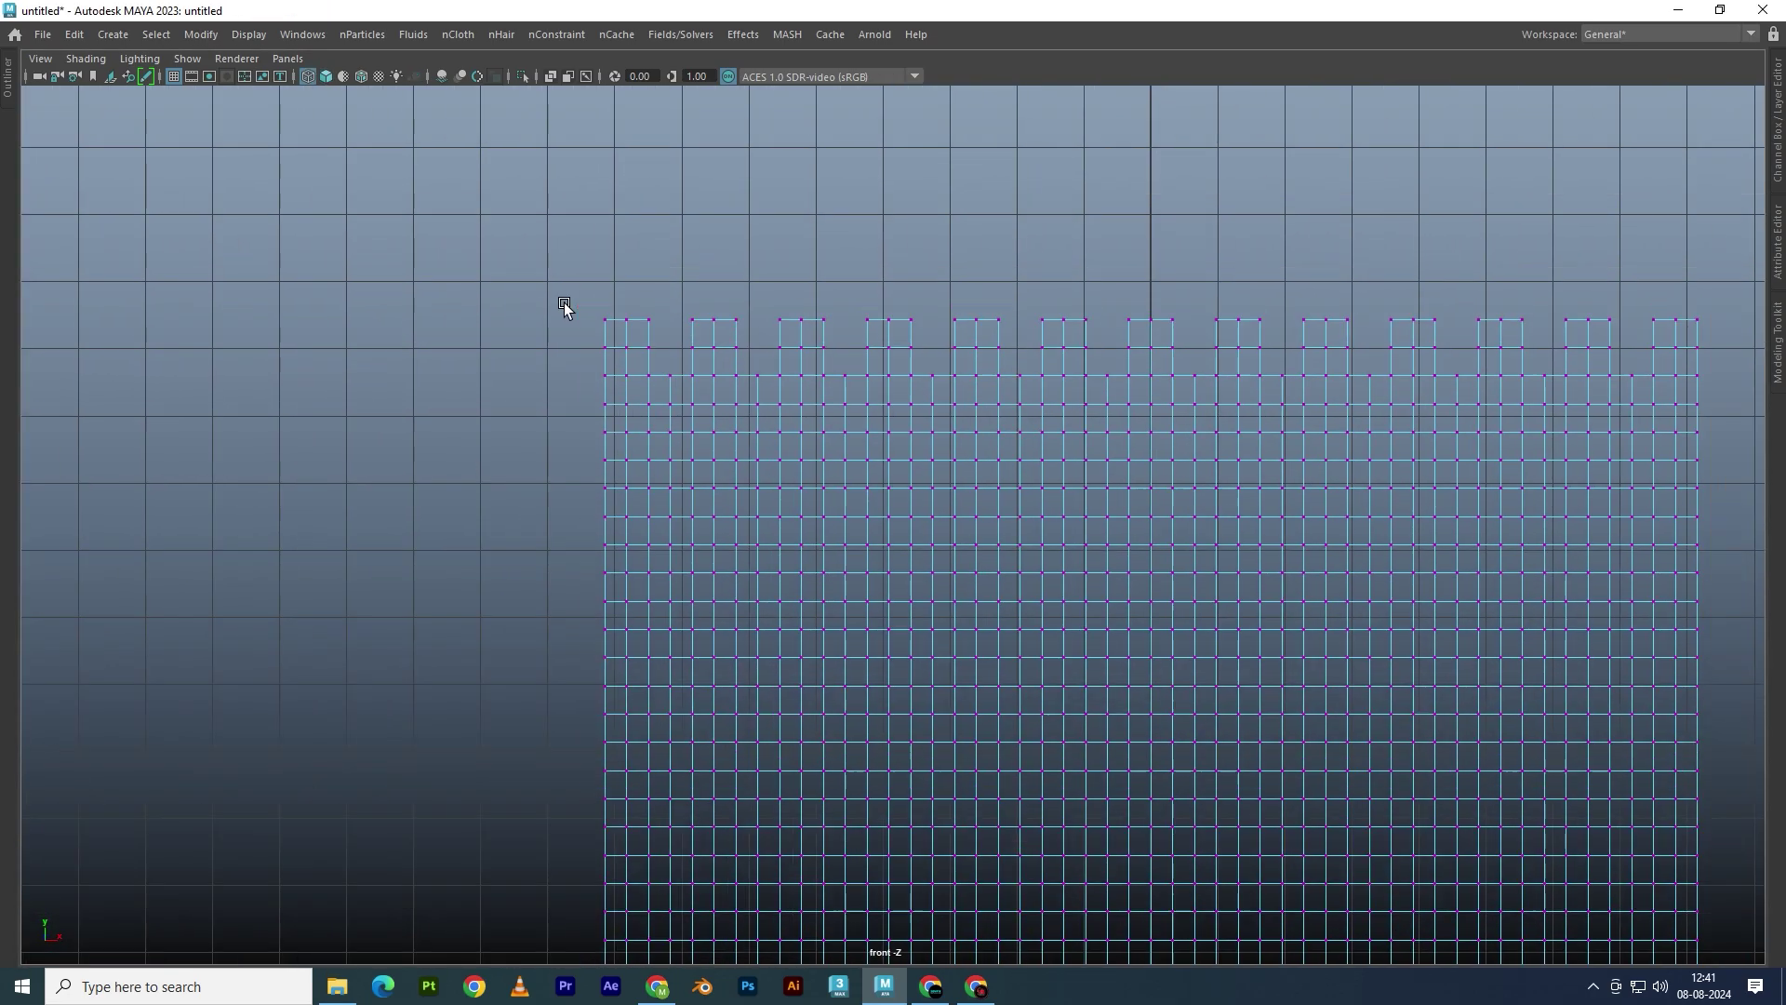
pyautogui.scroll(-3, 574, 347)
pyautogui.moveTo(428, 278); pyautogui.dragTo(1531, 311)
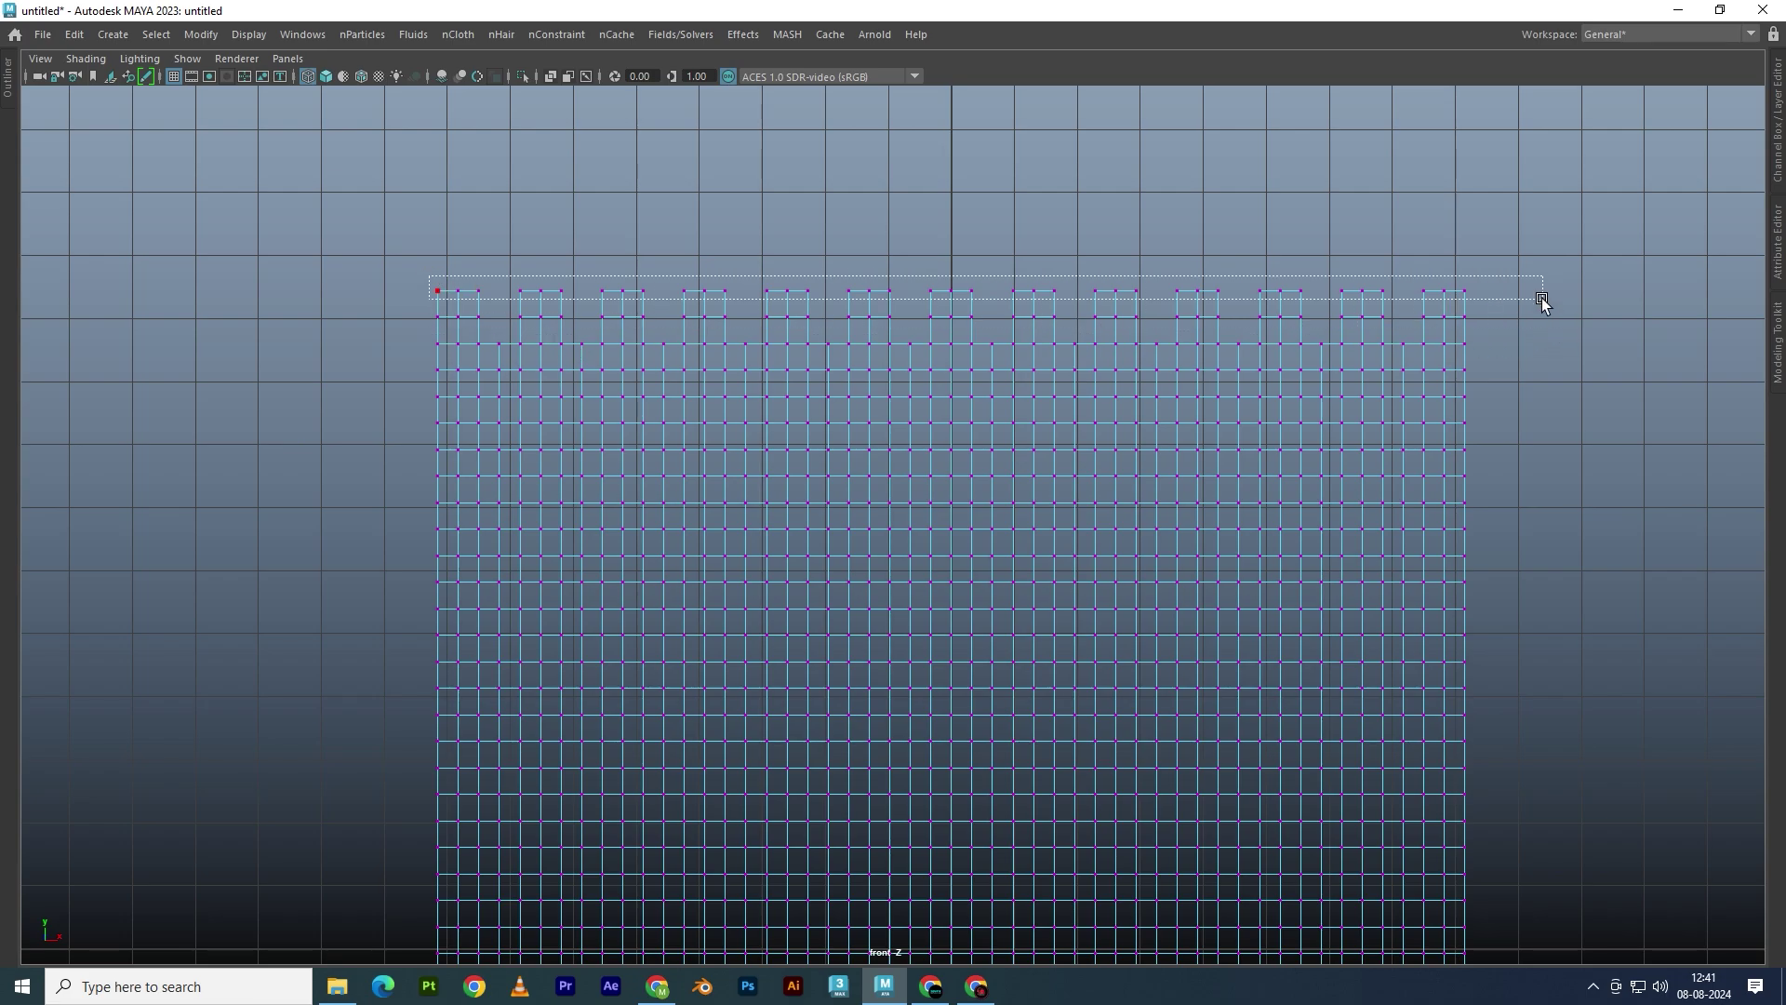
pyautogui.moveTo(952, 216); pyautogui.dragTo(951, 187)
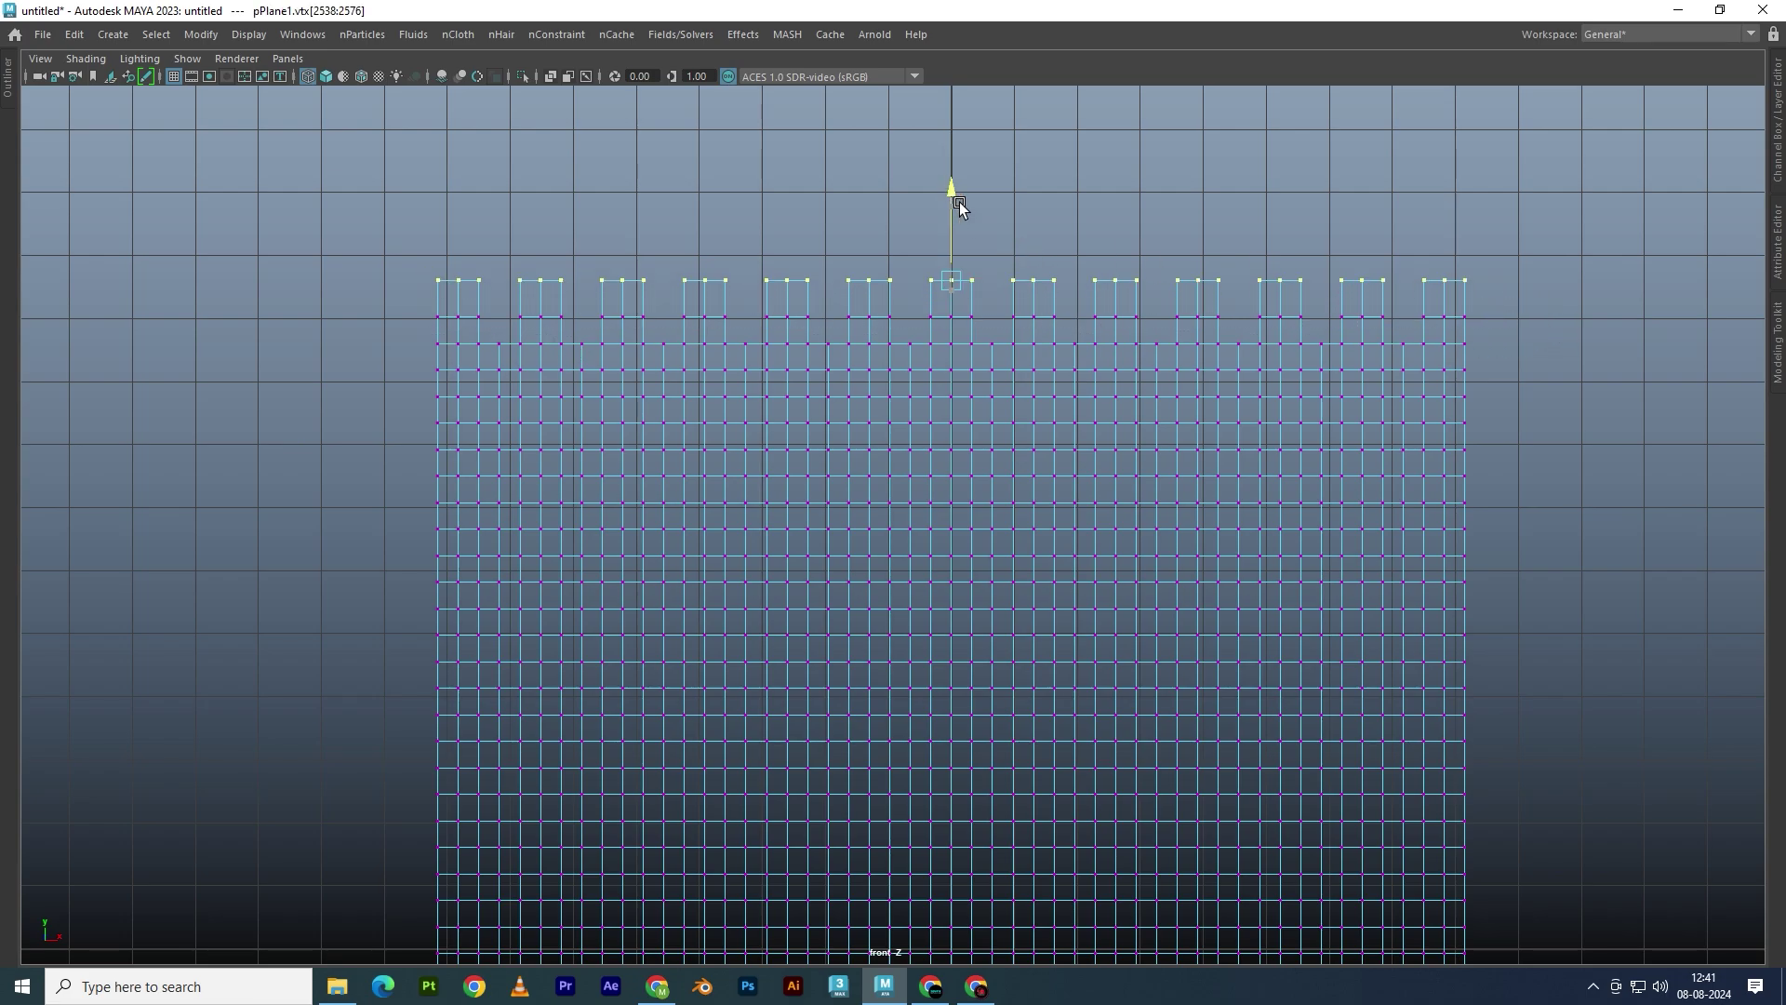
pyautogui.press('space')
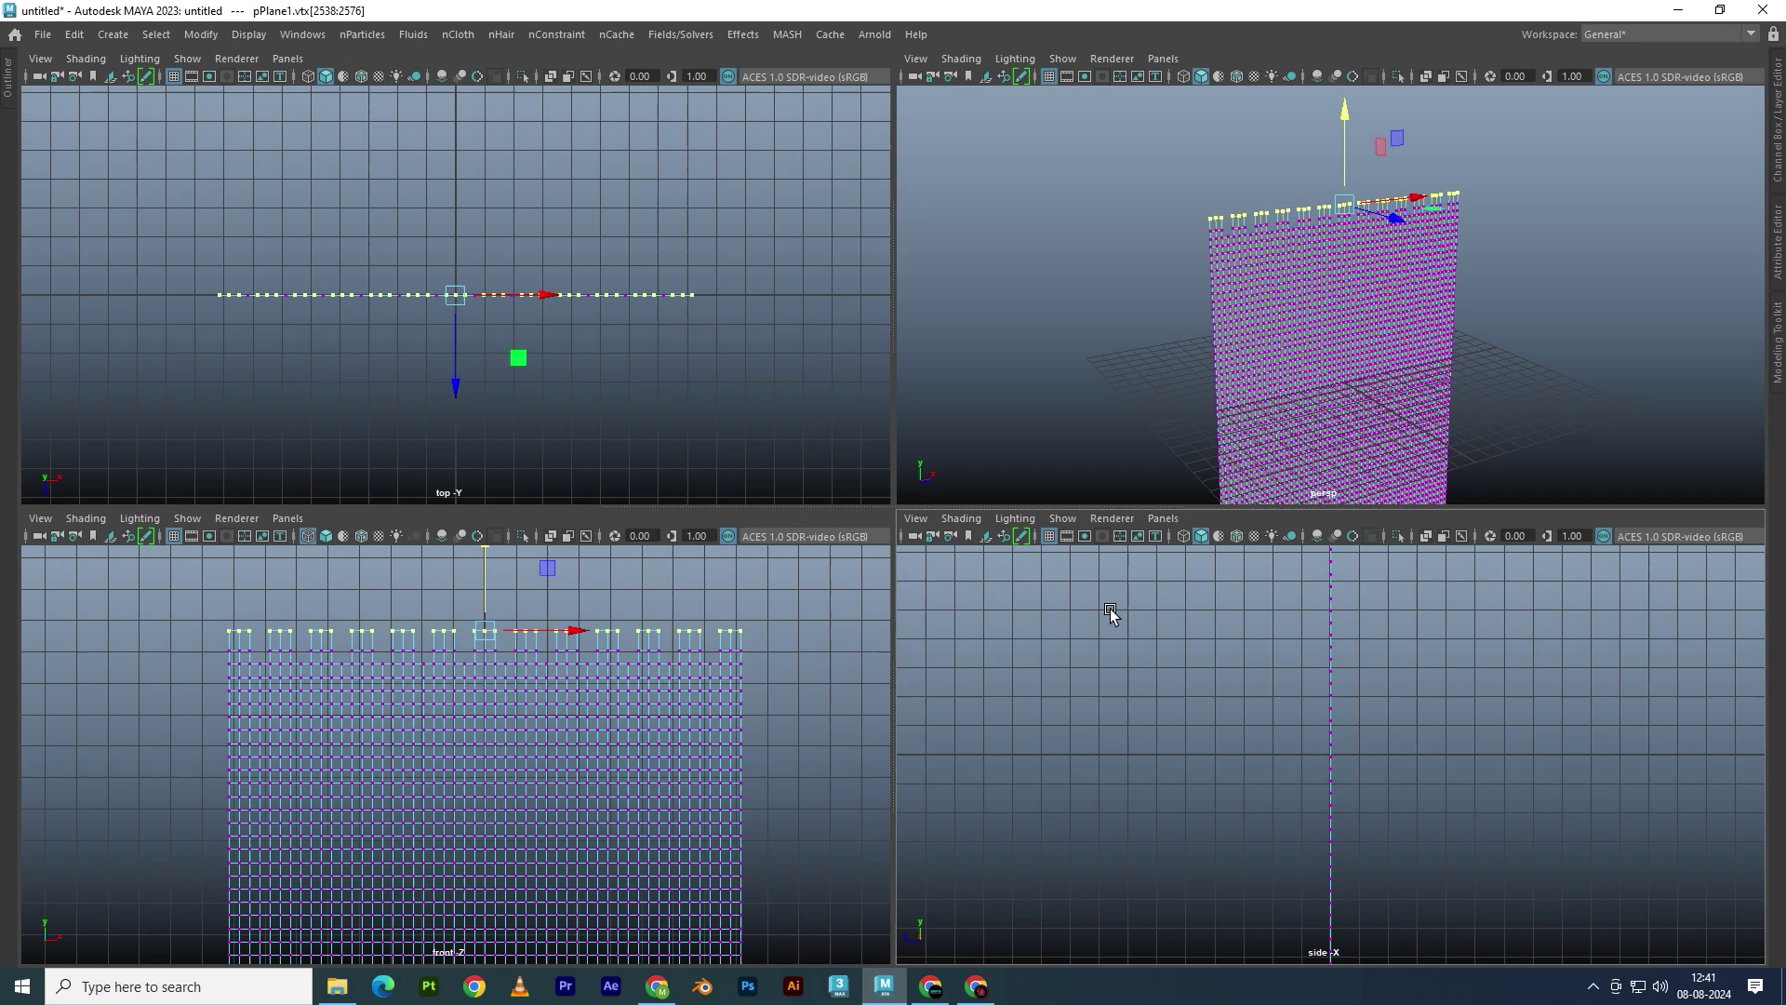
pyautogui.press('space')
pyautogui.scroll(-2, 1061, 471)
pyautogui.scroll(2, 947, 349)
pyautogui.scroll(1, 952, 377)
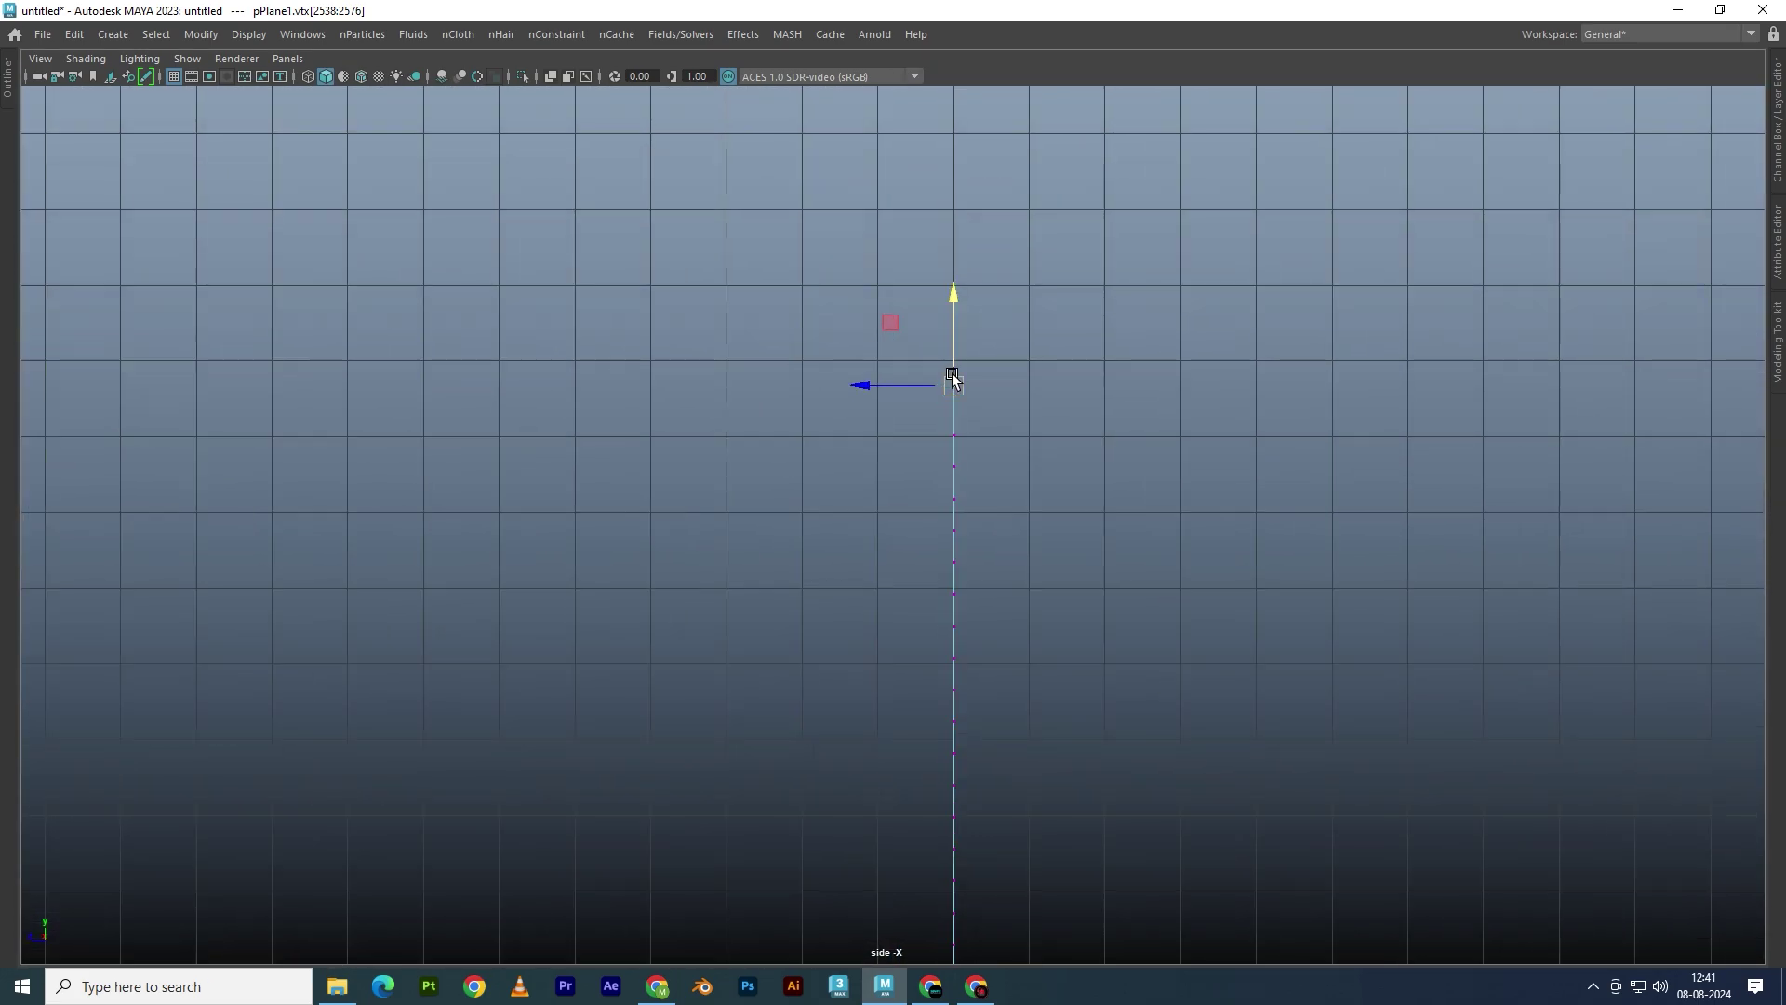
pyautogui.scroll(1, 935, 381)
pyautogui.scroll(1, 958, 376)
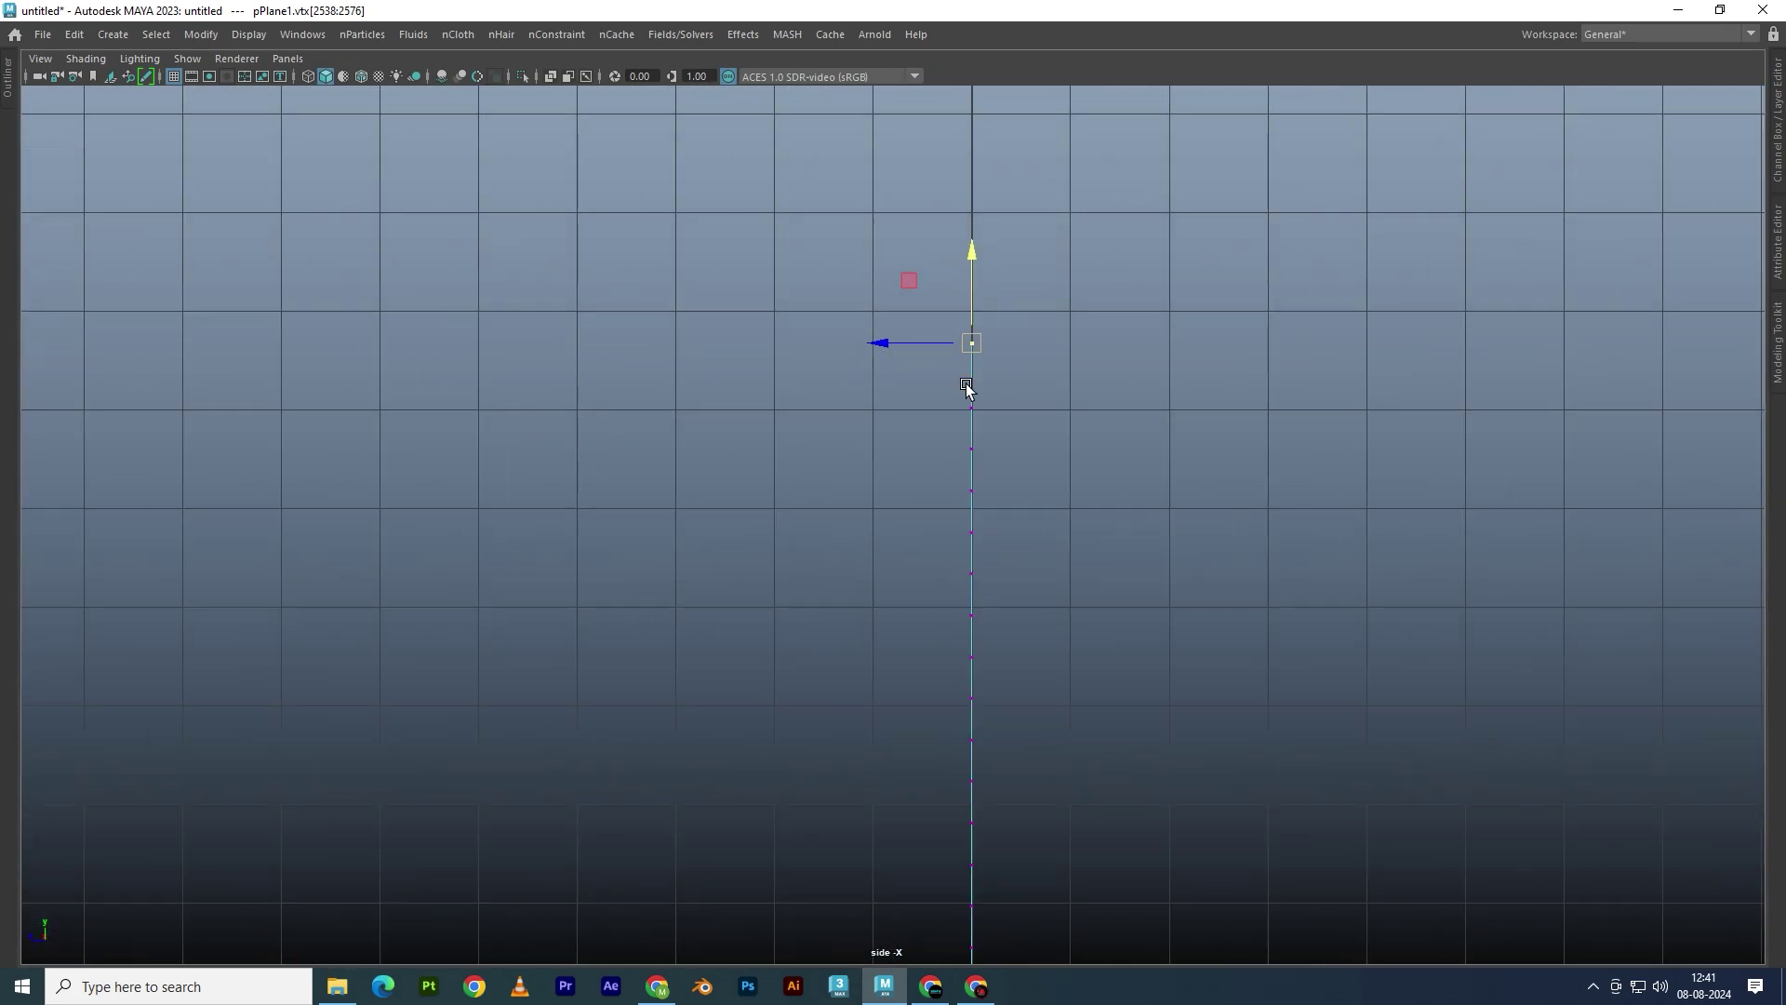
# Switch to edge mode and marquee-select the tabs' top edges in the front view
pyautogui.press('space')
pyautogui.scroll(3, 980, 391)
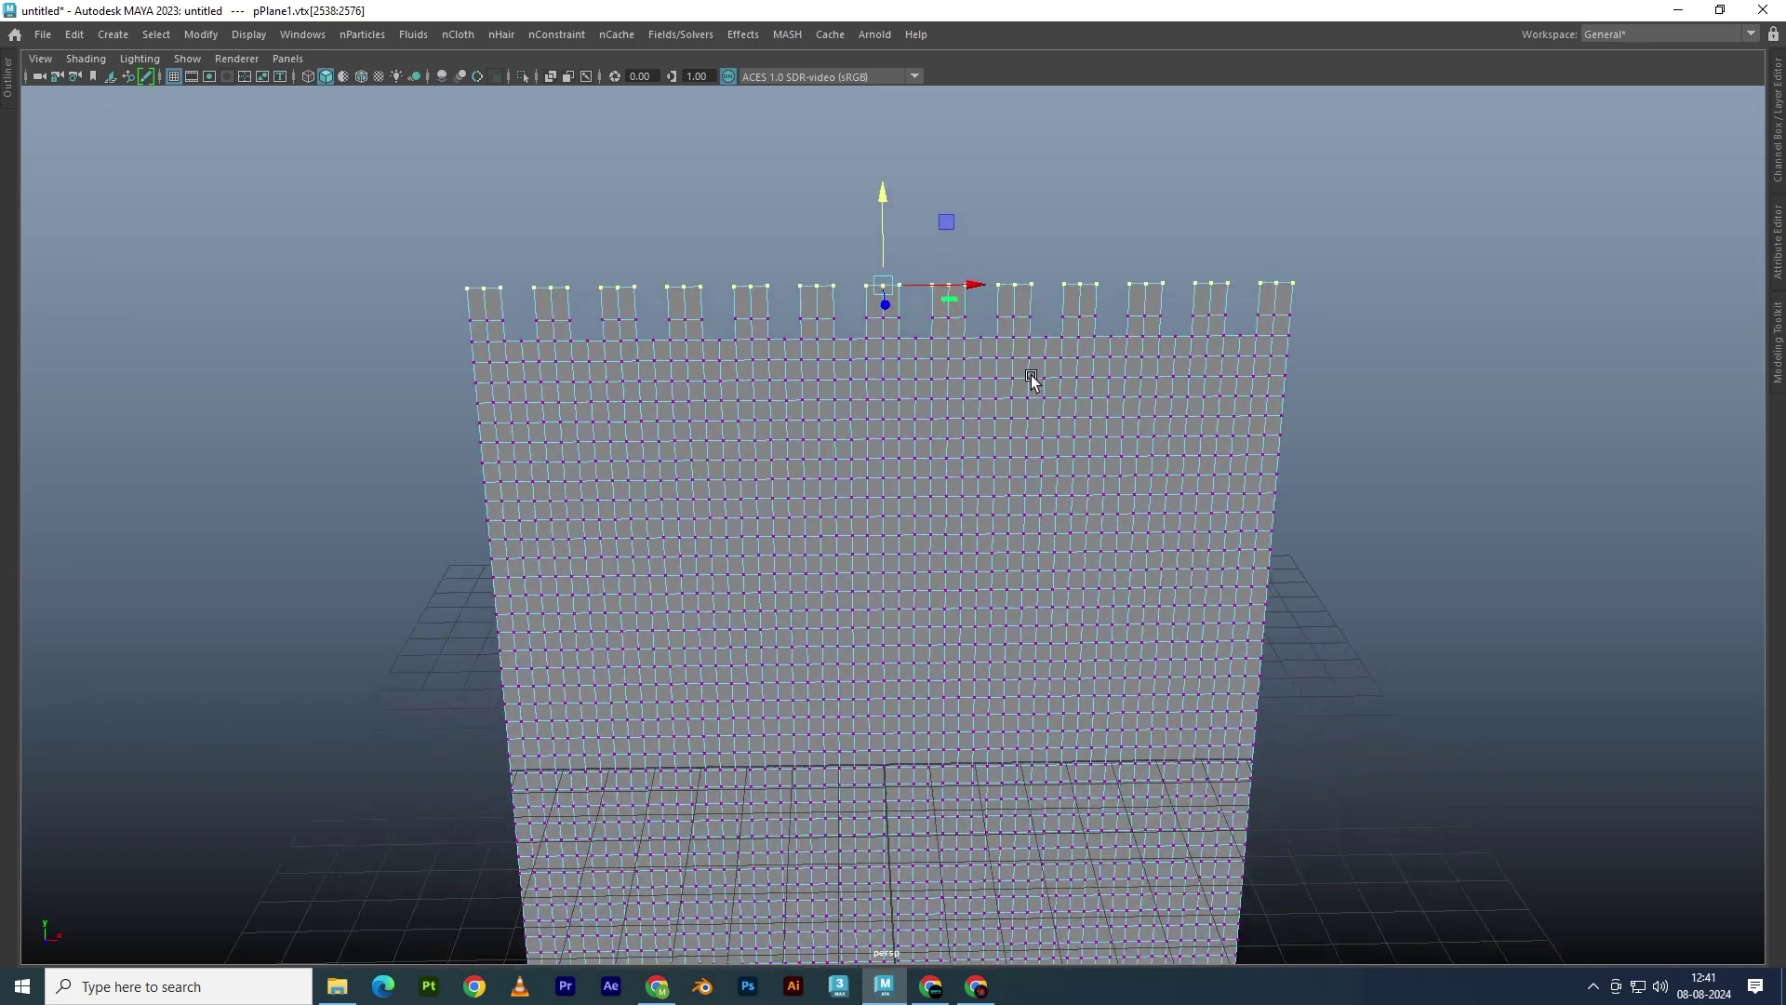
pyautogui.keyDown('alt'); pyautogui.moveTo(863, 409); pyautogui.dragTo(1005, 395); pyautogui.keyUp('alt')
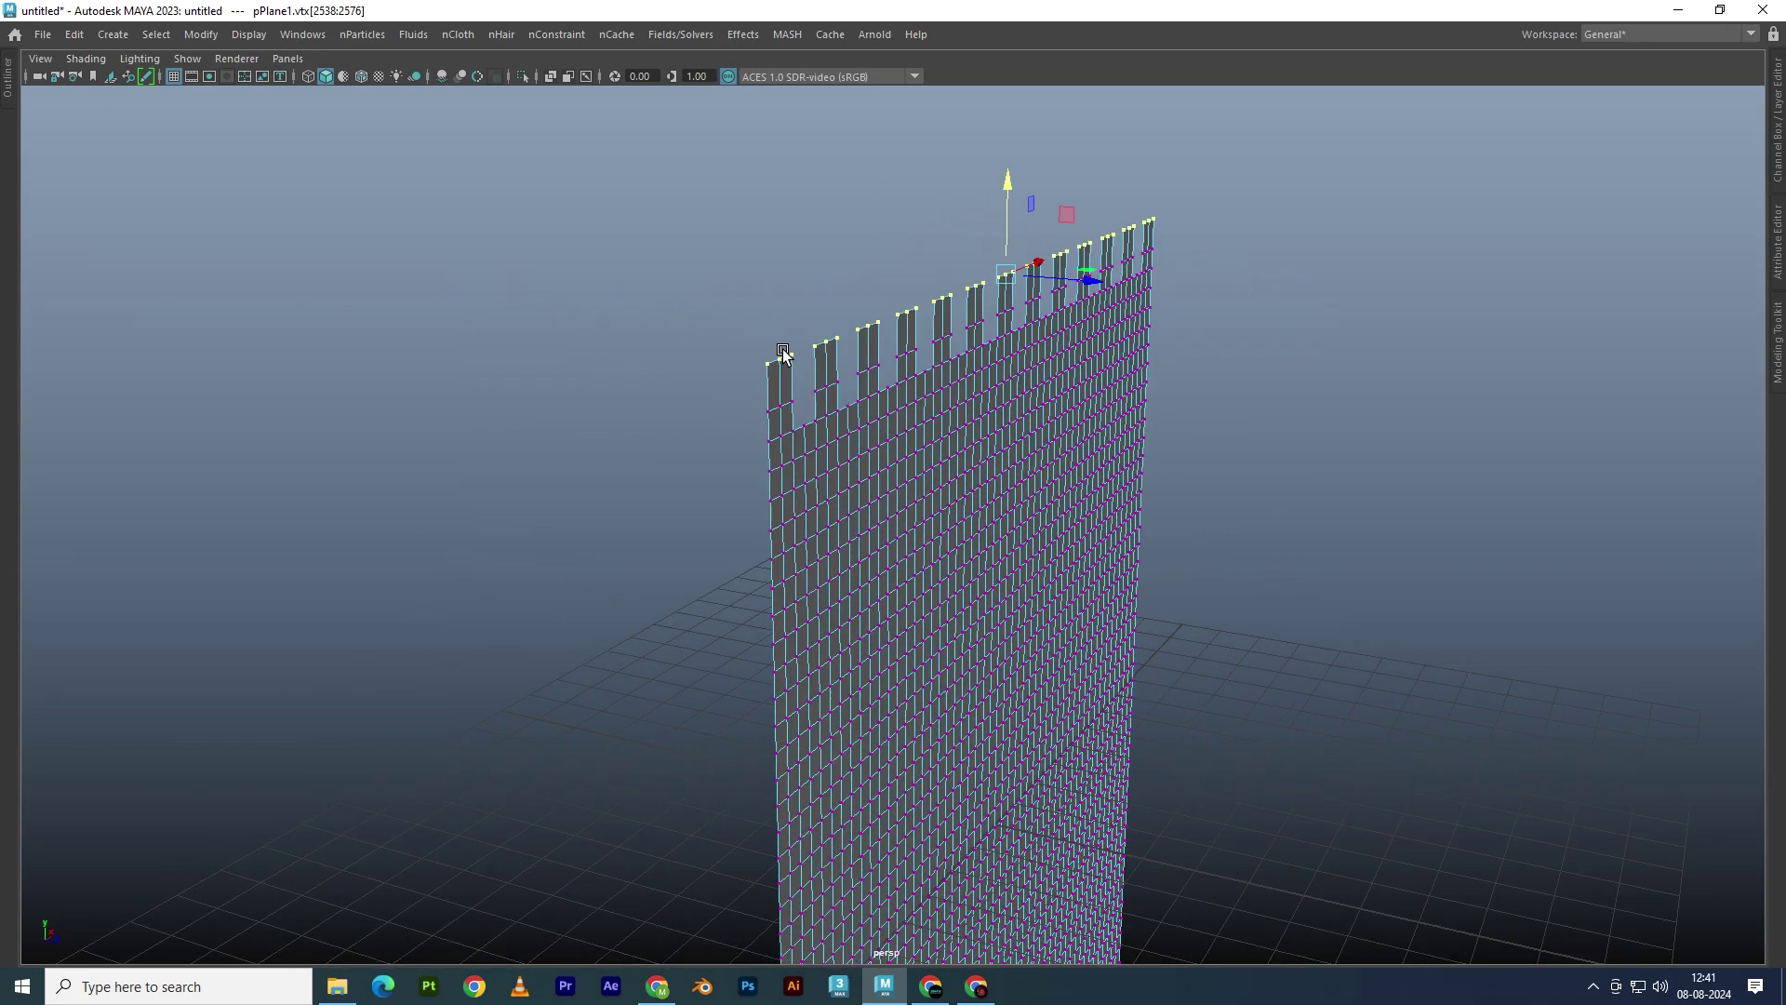
pyautogui.doubleClick(783, 358)
pyautogui.press('space')
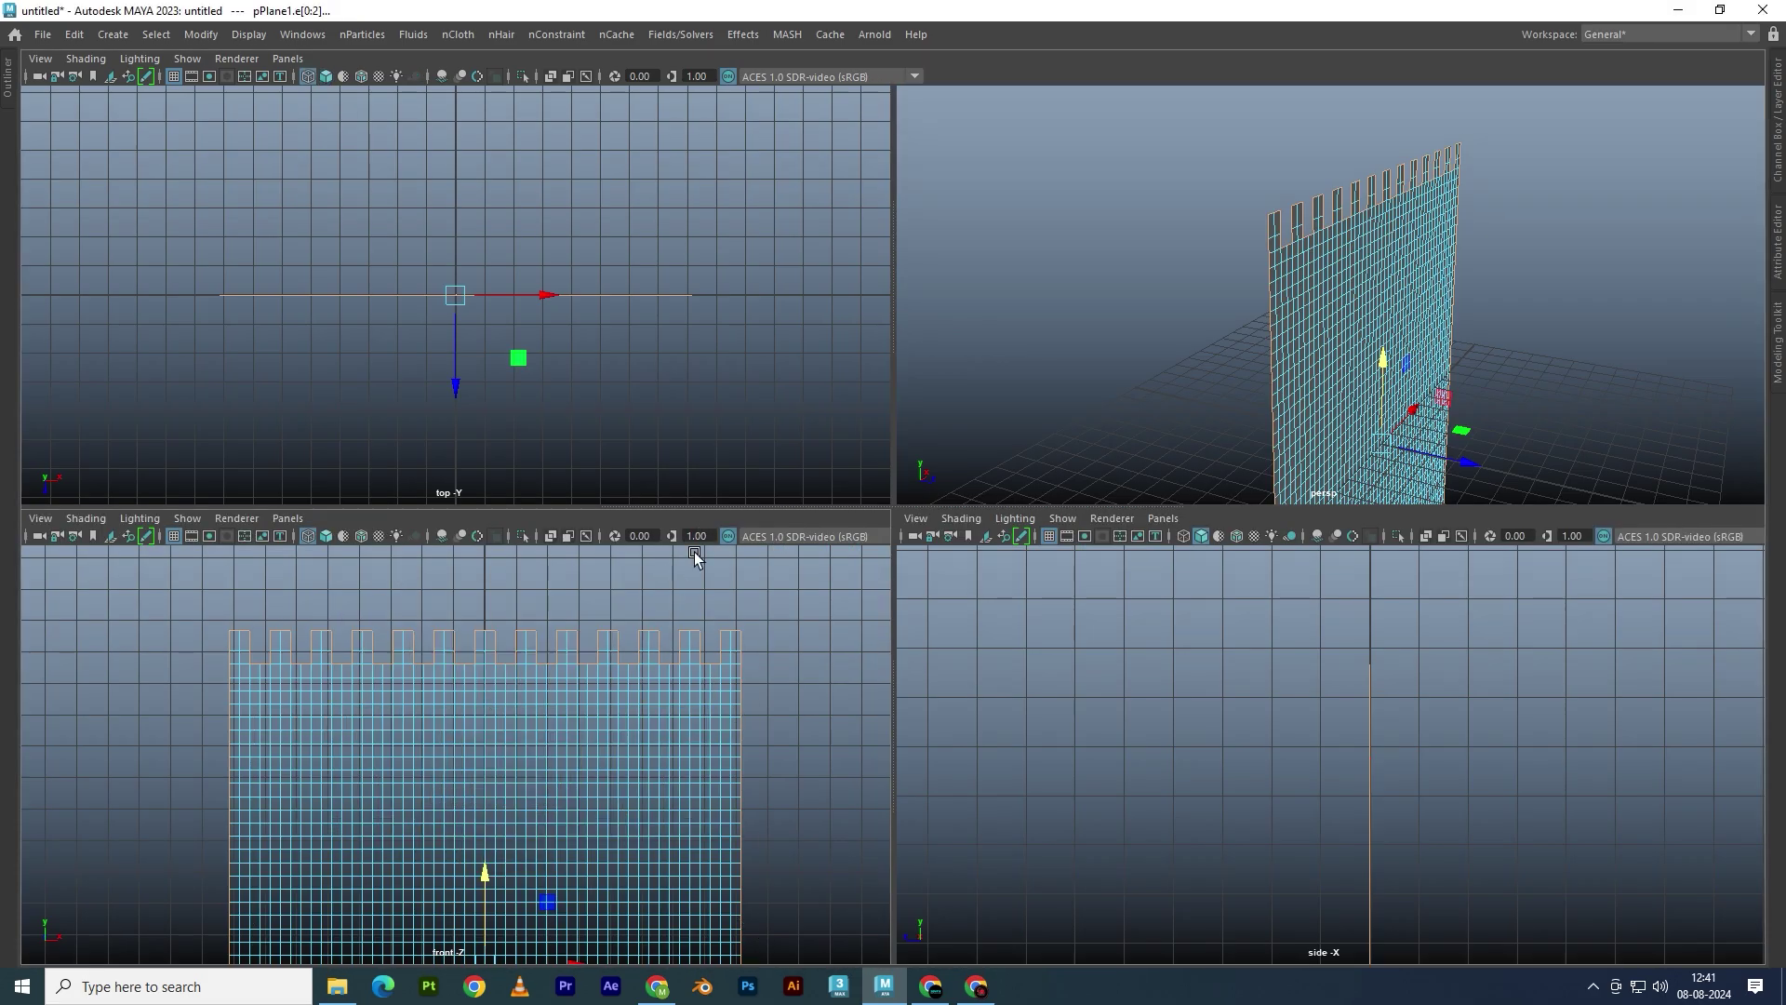
pyautogui.press('space')
pyautogui.moveTo(404, 213); pyautogui.dragTo(1516, 293)
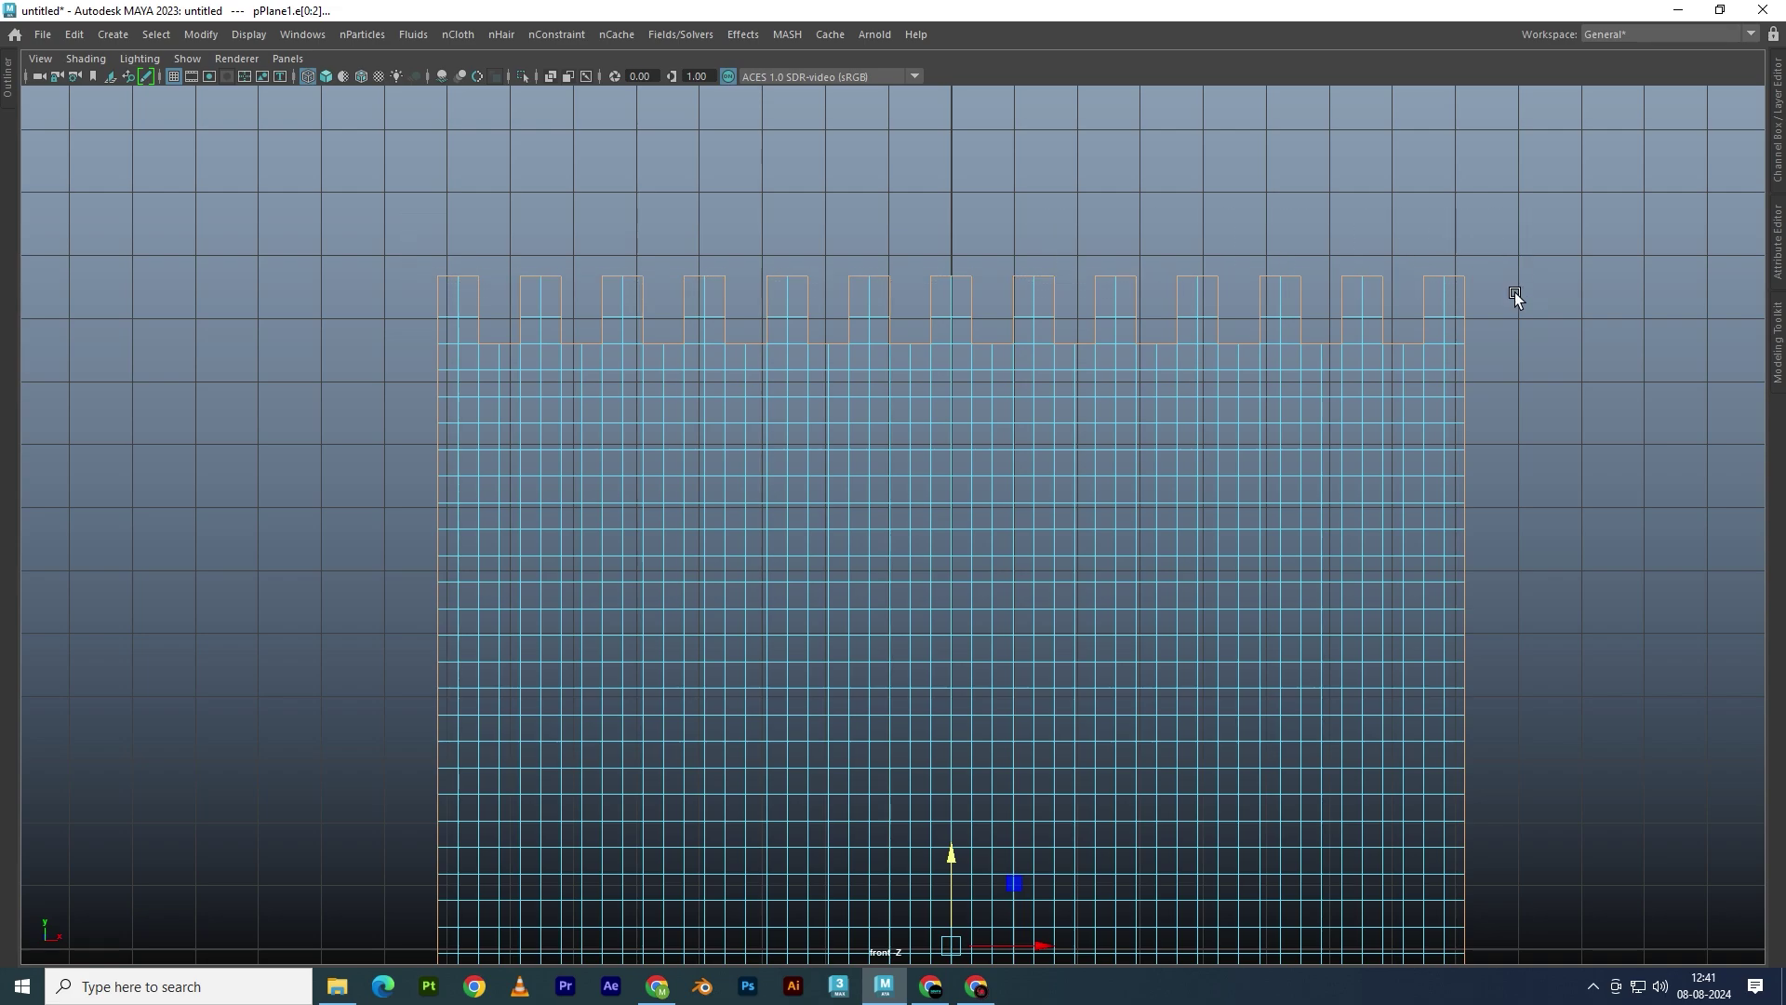
# Extrude the tab top edges three times, pulling the extrusions down to curl the tabs
pyautogui.moveTo(373, 463)
pyautogui.mouseDown()
pyautogui.moveTo(1407, 343)
pyautogui.moveTo(1484, 297)
pyautogui.mouseUp()
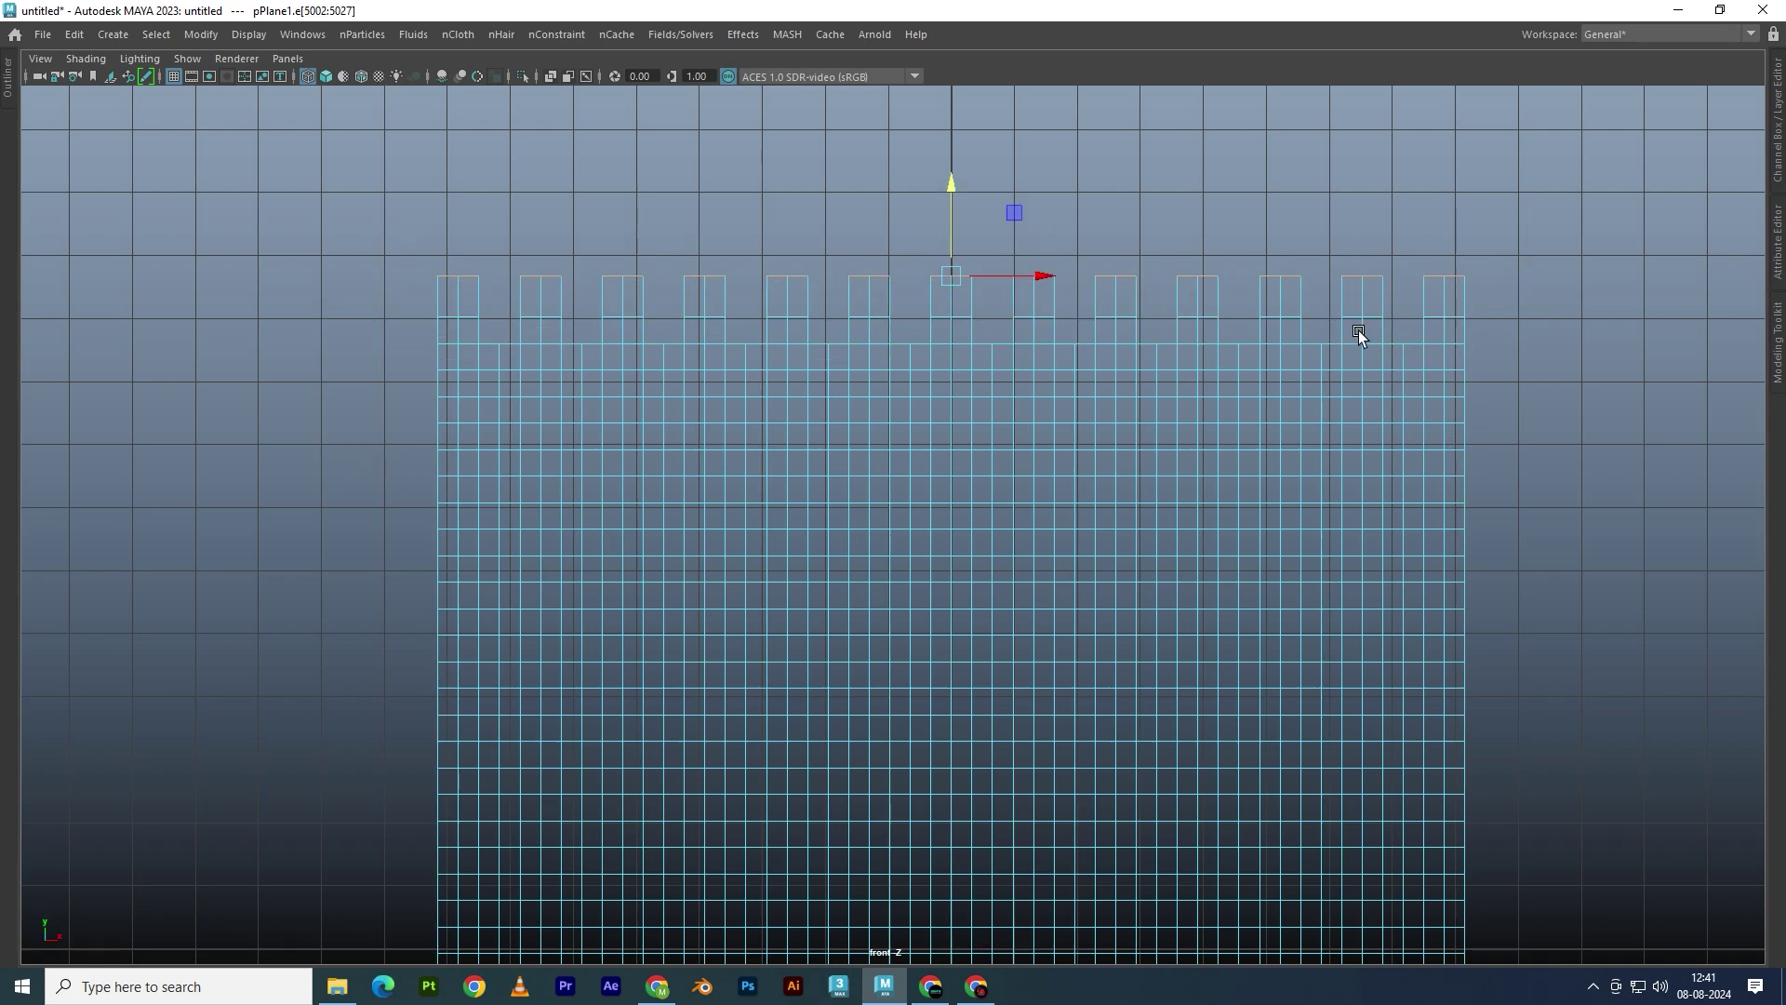
pyautogui.press('space')
pyautogui.press('space')
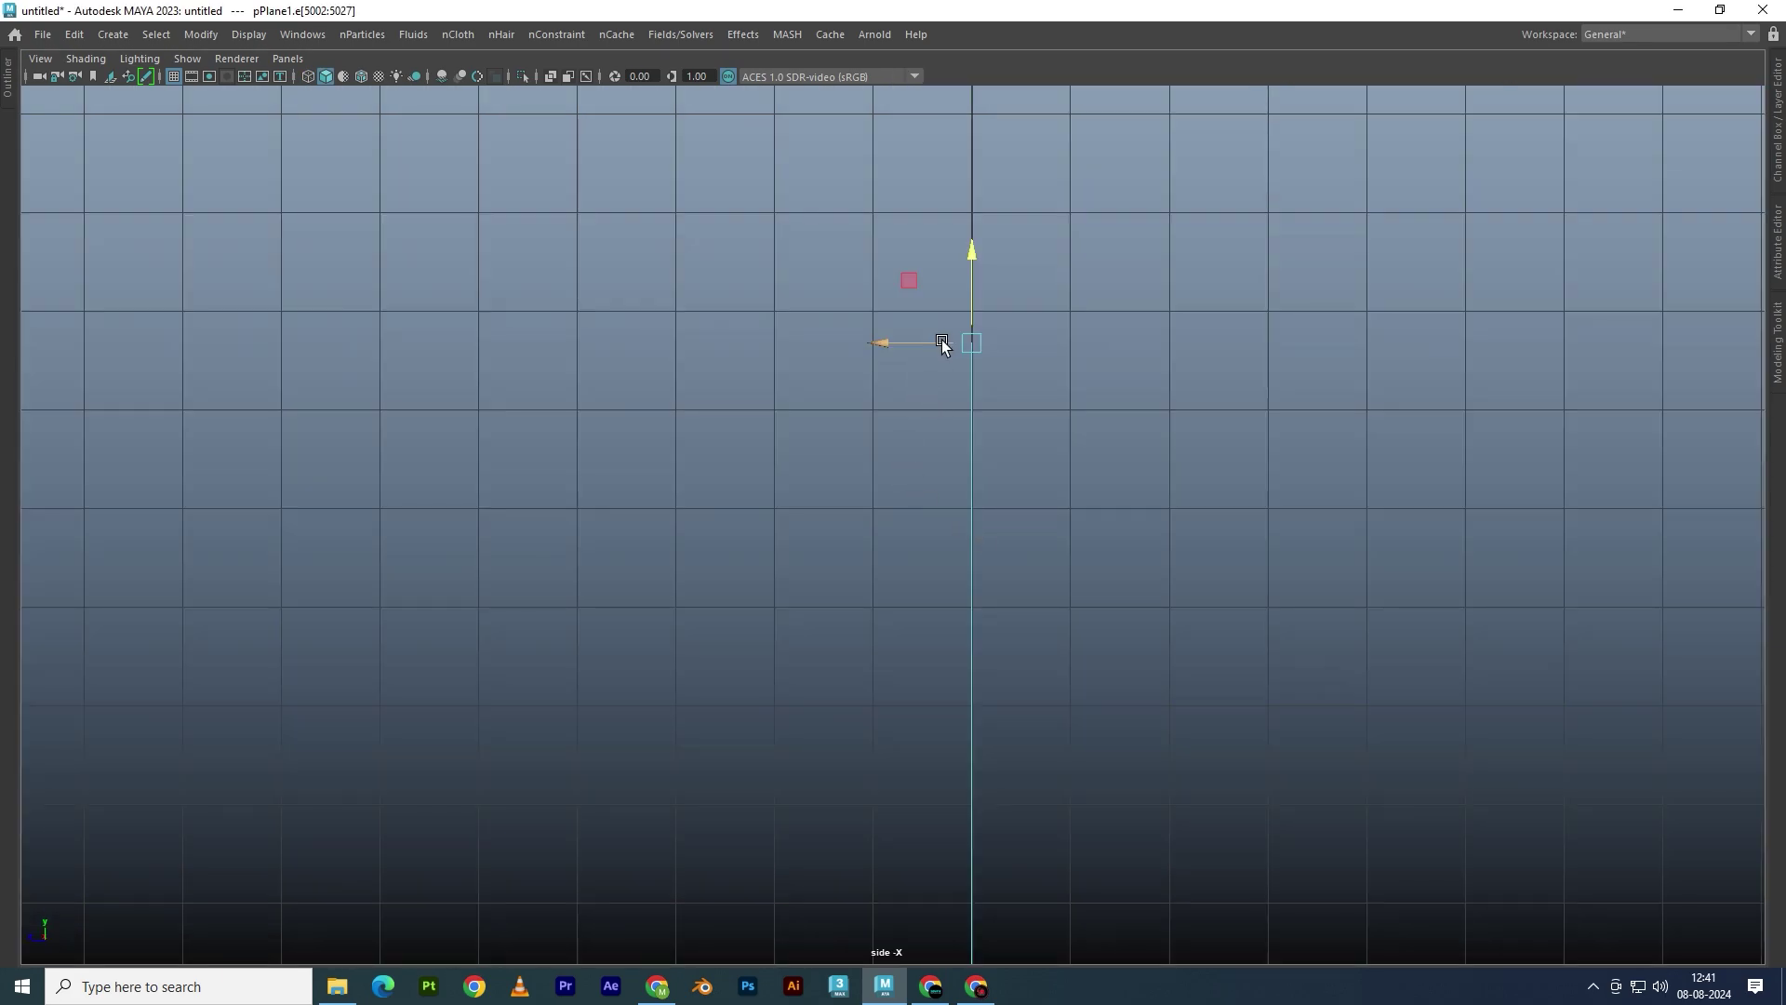
pyautogui.hotkey('ctrl', 'e')
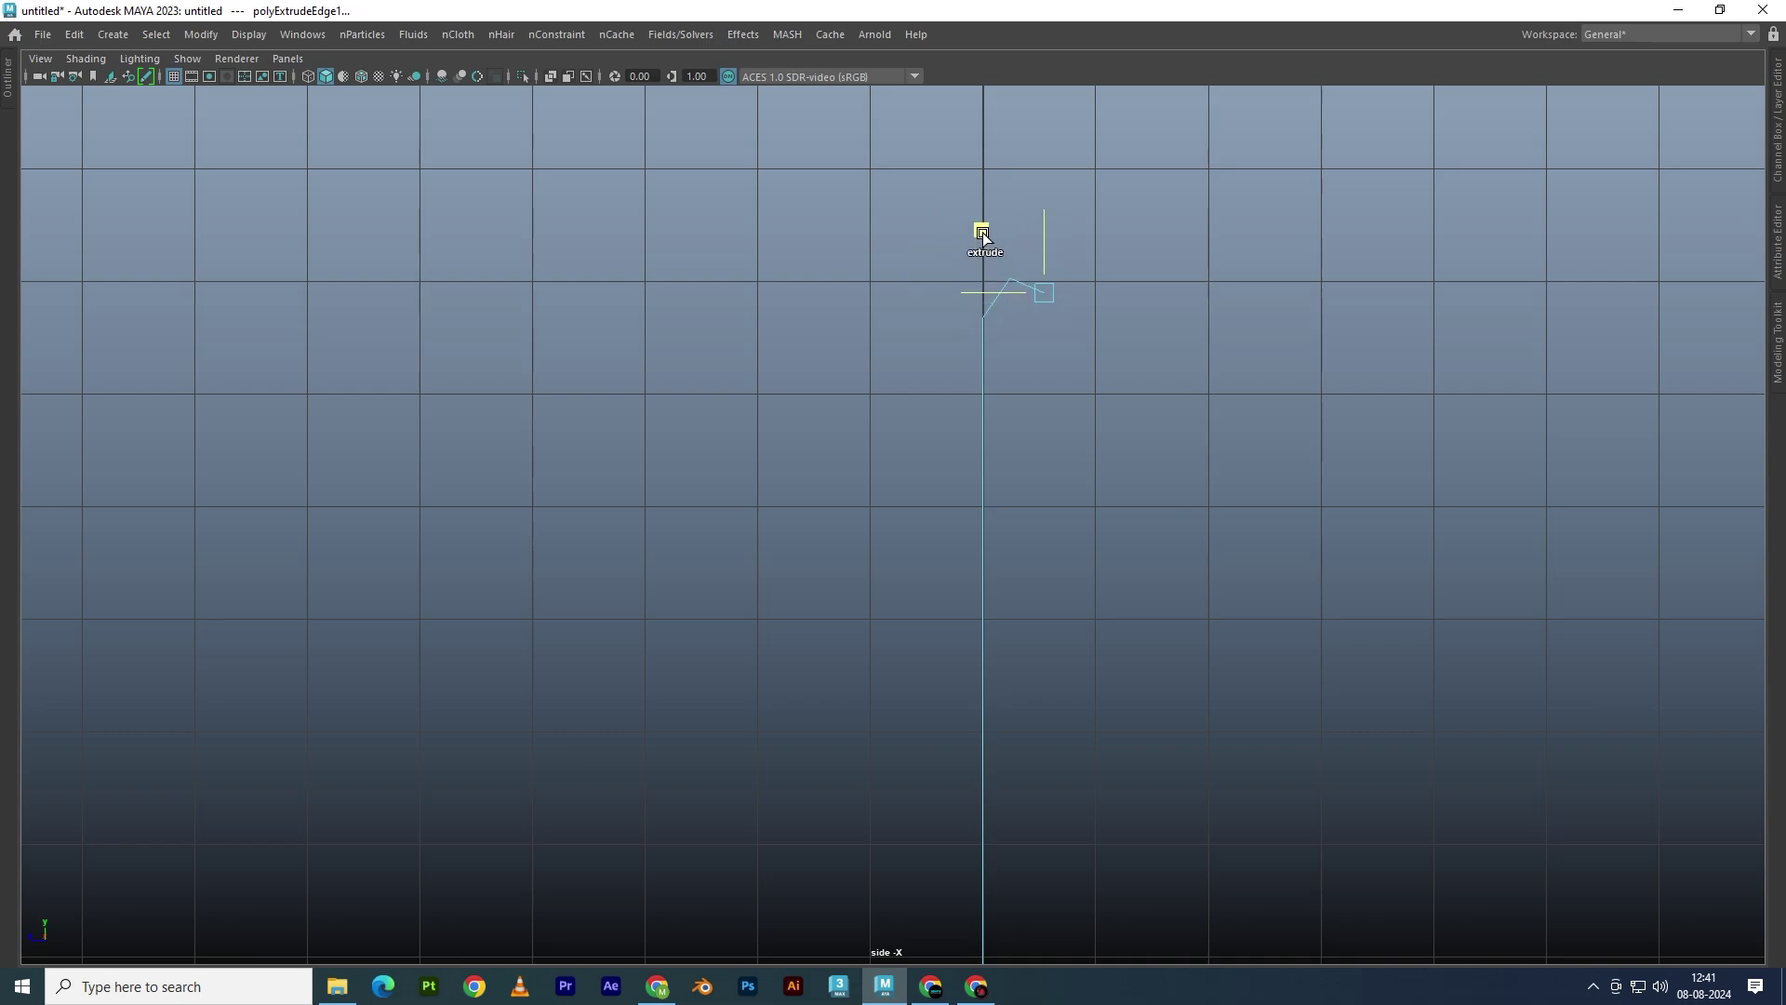
pyautogui.hotkey('ctrl', 'e')
pyautogui.moveTo(990, 240)
pyautogui.mouseDown()
pyautogui.moveTo(993, 272)
pyautogui.moveTo(971, 289)
pyautogui.moveTo(950, 273)
pyautogui.mouseUp()
pyautogui.hotkey('ctrl', 'e')
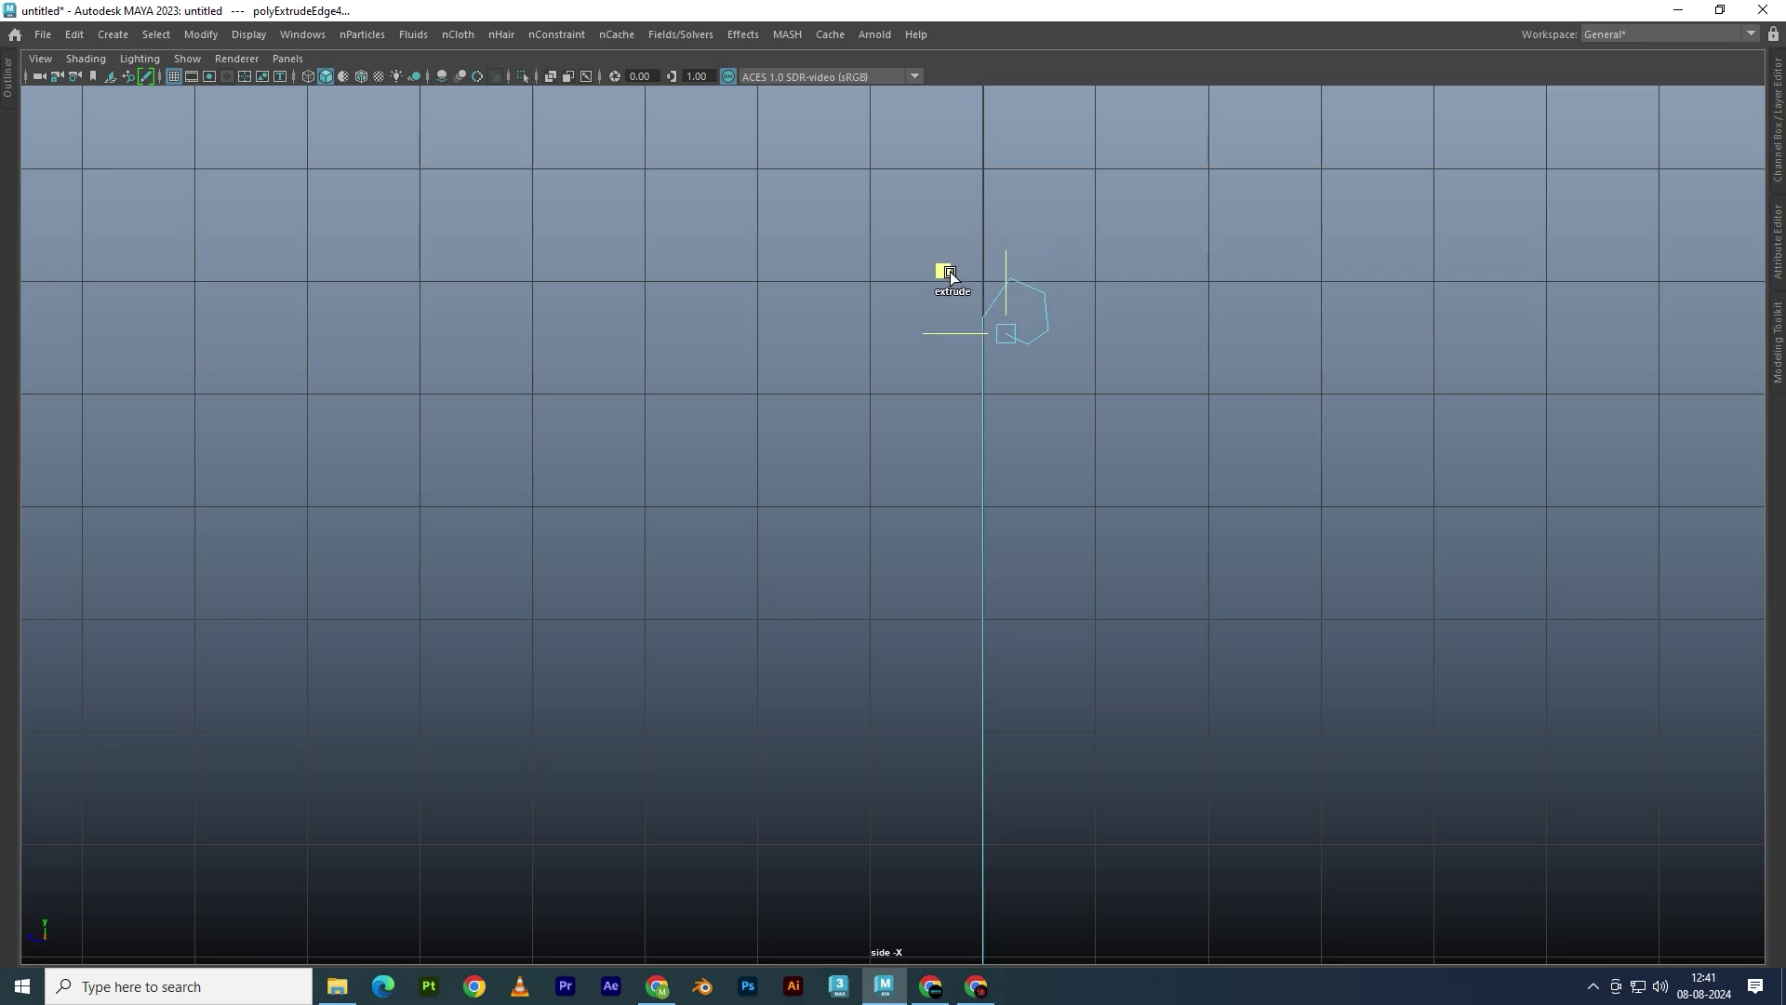
# Orbit the perspective view to inspect the curled tab loops
pyautogui.press('space')
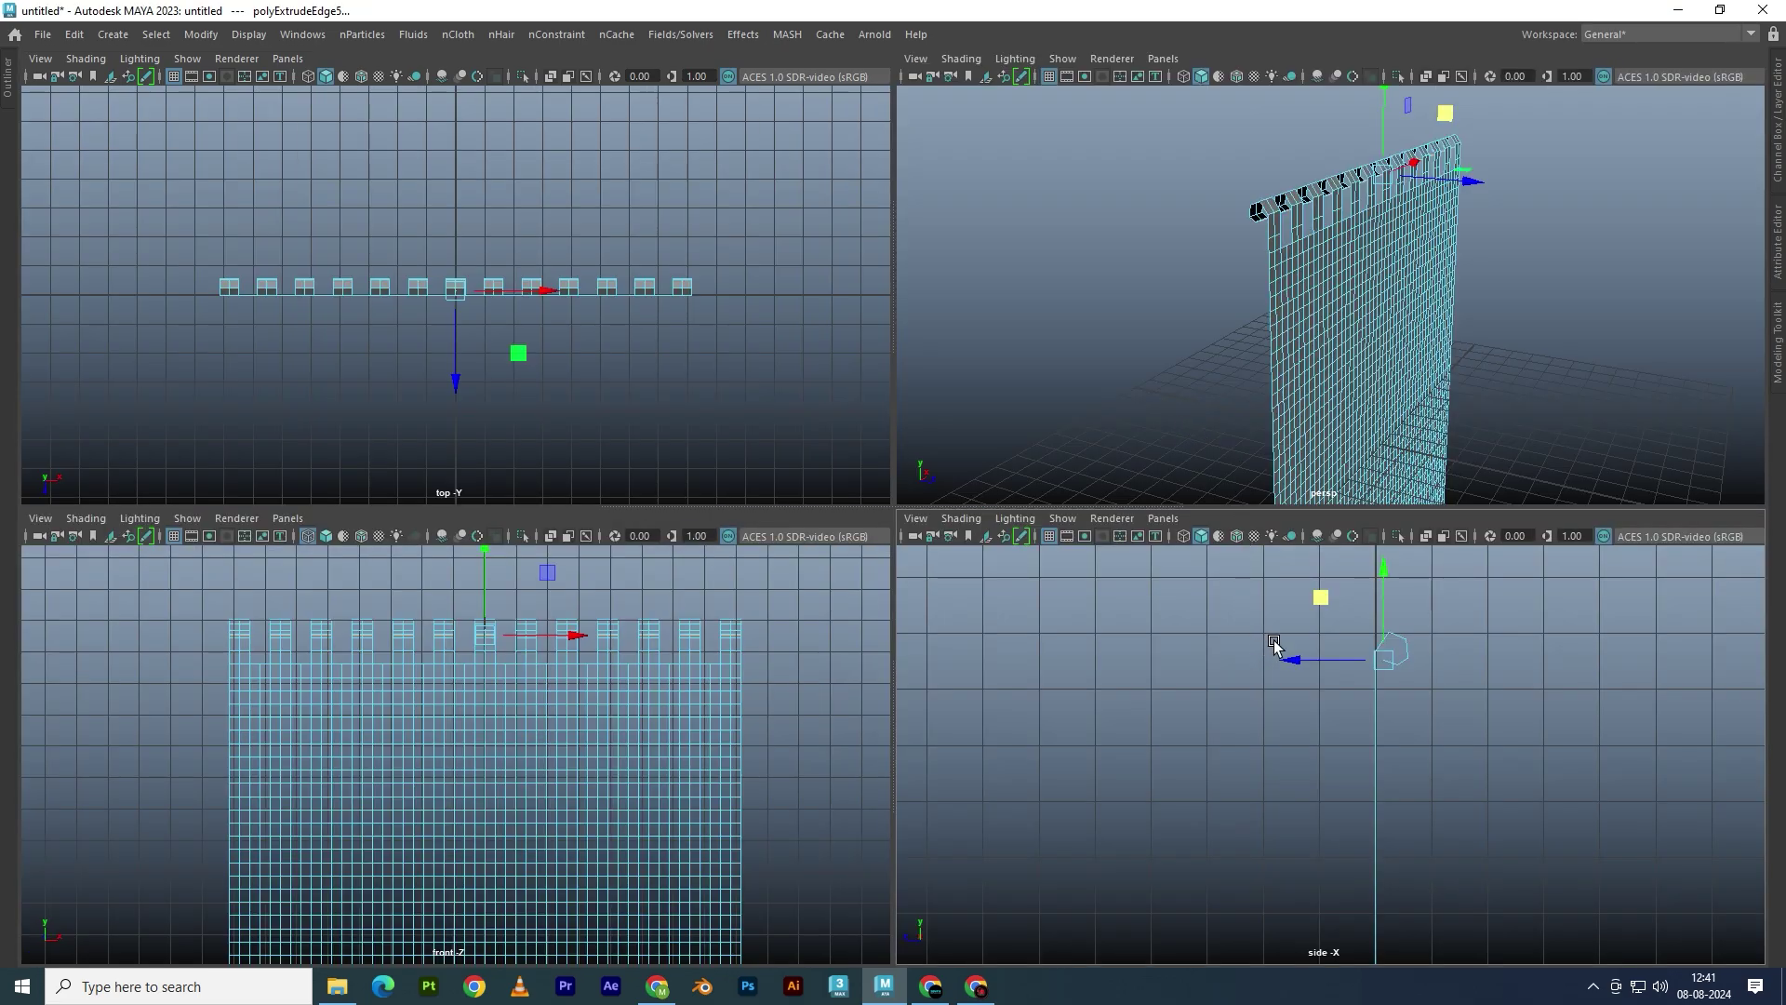
pyautogui.press('space')
pyautogui.press('space')
pyautogui.press('space')
pyautogui.moveTo(1248, 487)
pyautogui.keyDown('alt'); pyautogui.mouseDown()
pyautogui.moveTo(1074, 455)
pyautogui.moveTo(974, 466)
pyautogui.mouseUp(); pyautogui.keyUp('alt')
pyautogui.click(1287, 347)
pyautogui.moveTo(1287, 347)
pyautogui.keyDown('alt'); pyautogui.mouseDown()
pyautogui.moveTo(878, 462)
pyautogui.moveTo(964, 472)
pyautogui.mouseUp(); pyautogui.keyUp('alt')
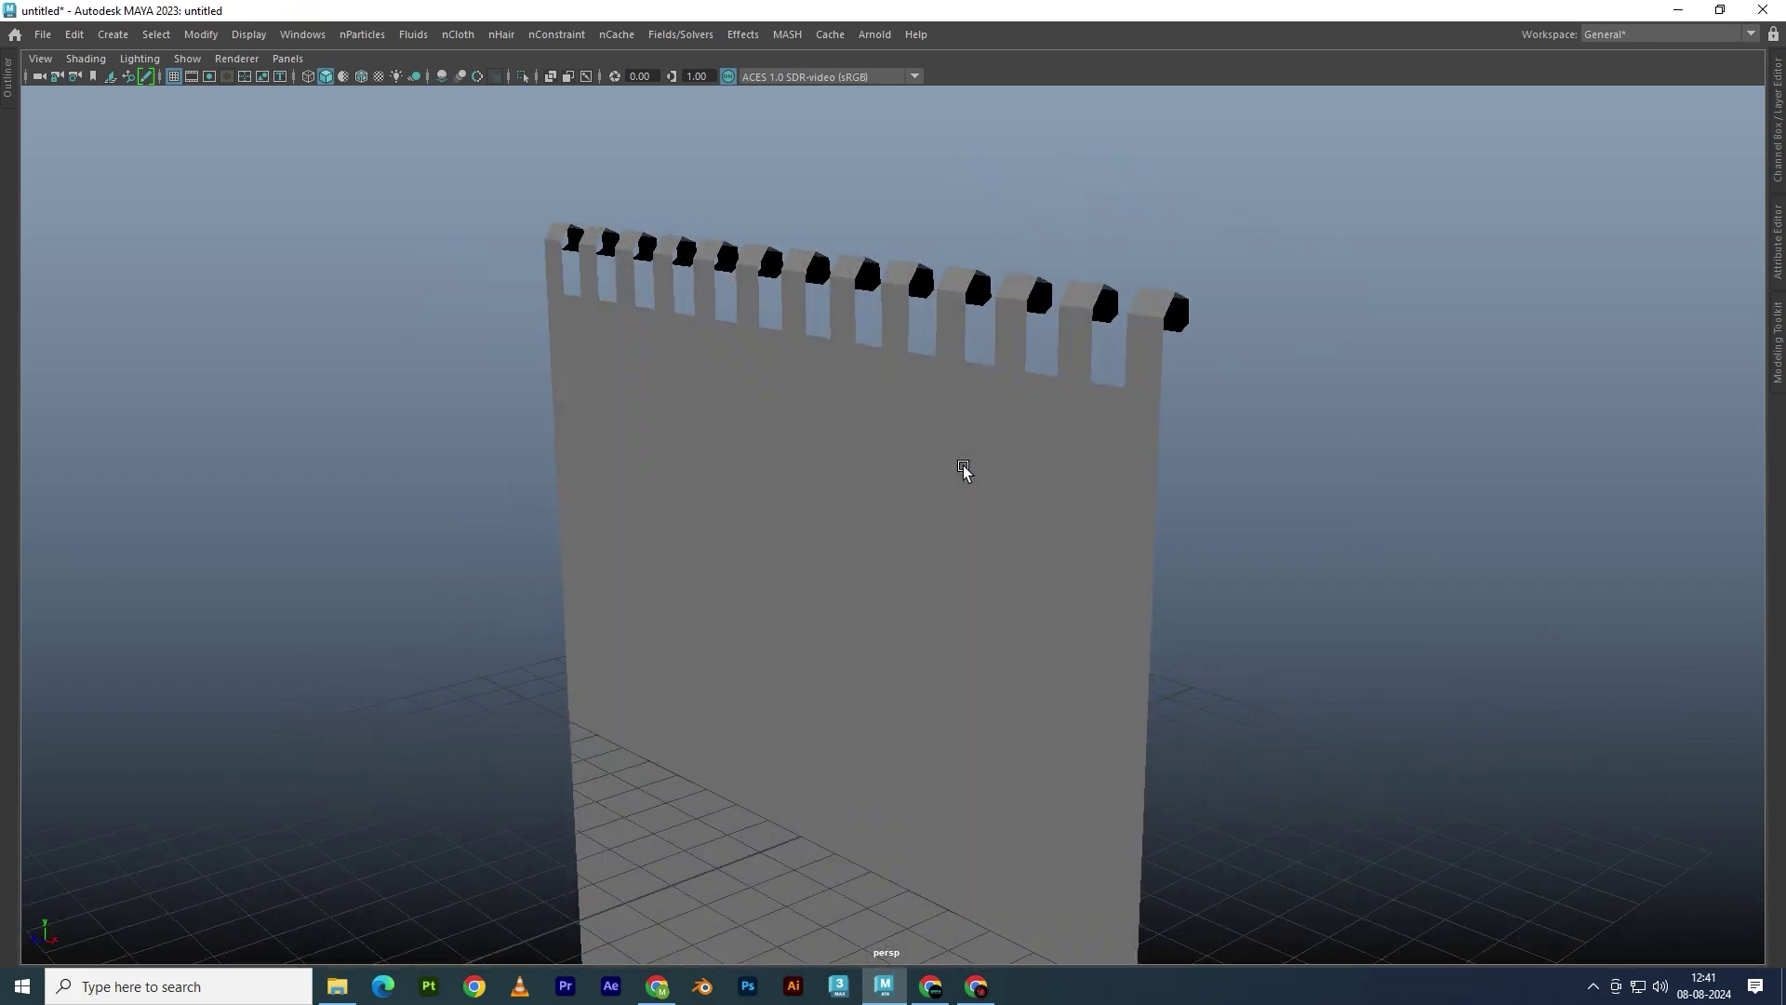
pyautogui.click(964, 471)
pyautogui.press('space')
pyautogui.press('space')
pyautogui.press('space')
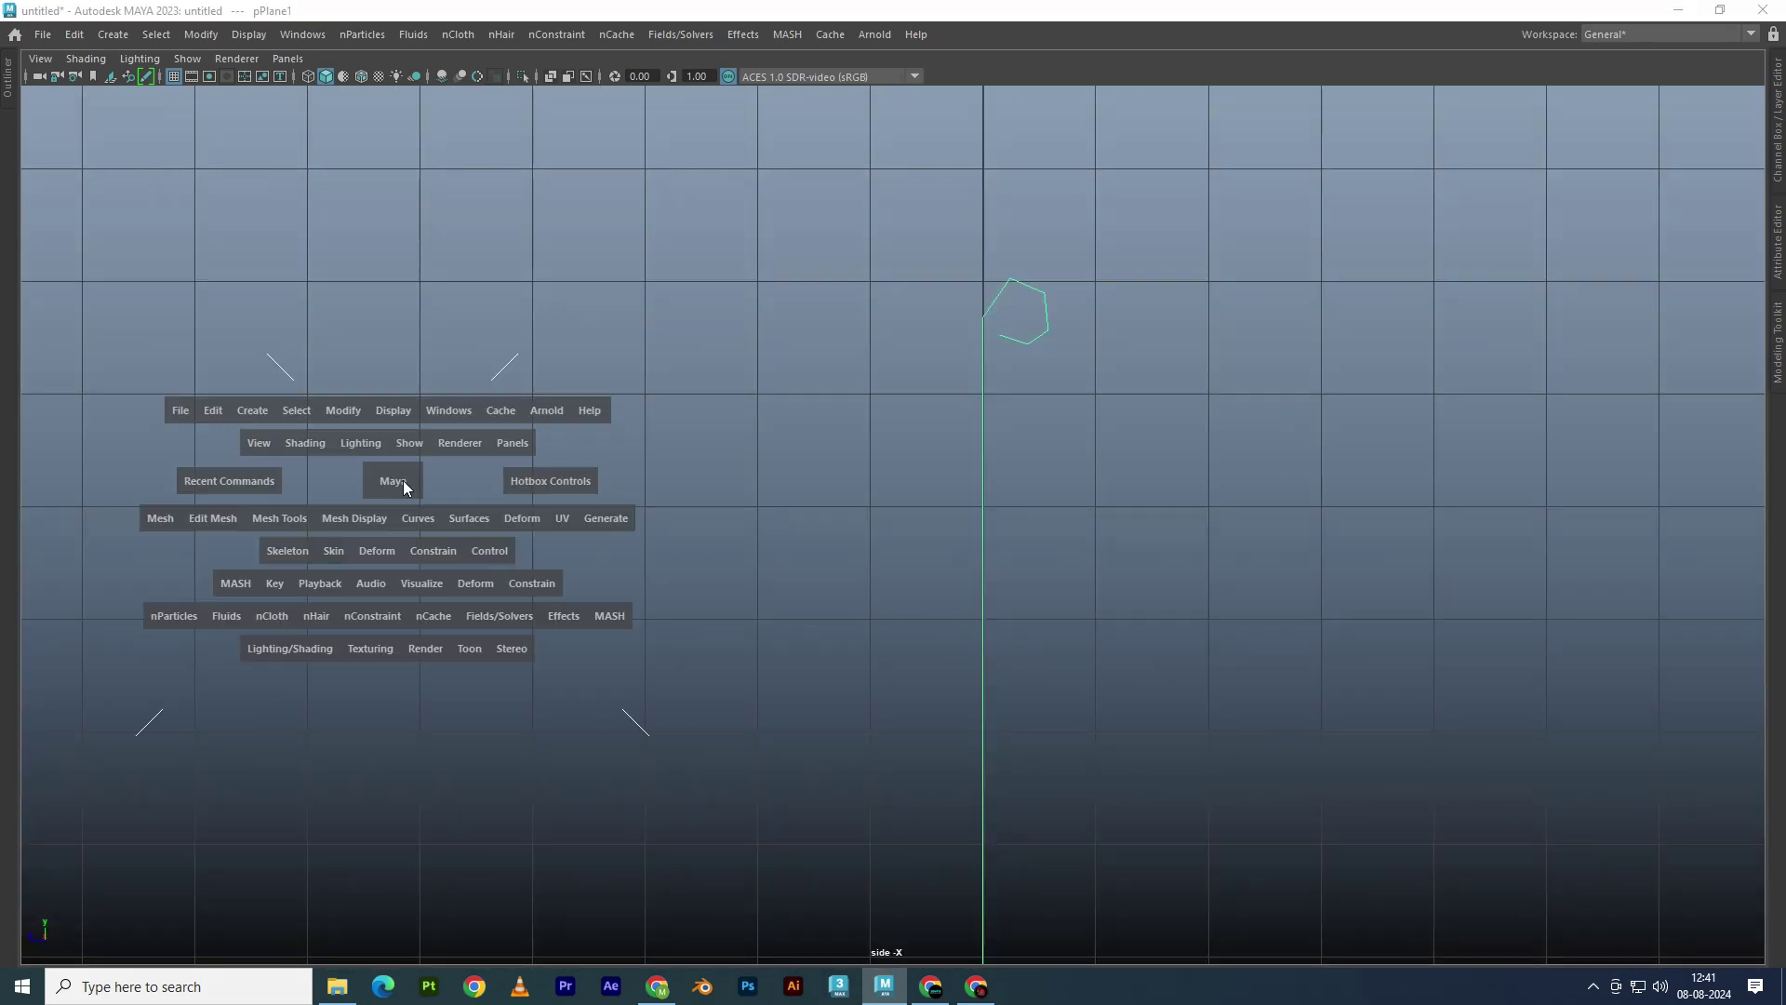
pyautogui.press('space')
pyautogui.press('space')
pyautogui.scroll(2, 932, 443)
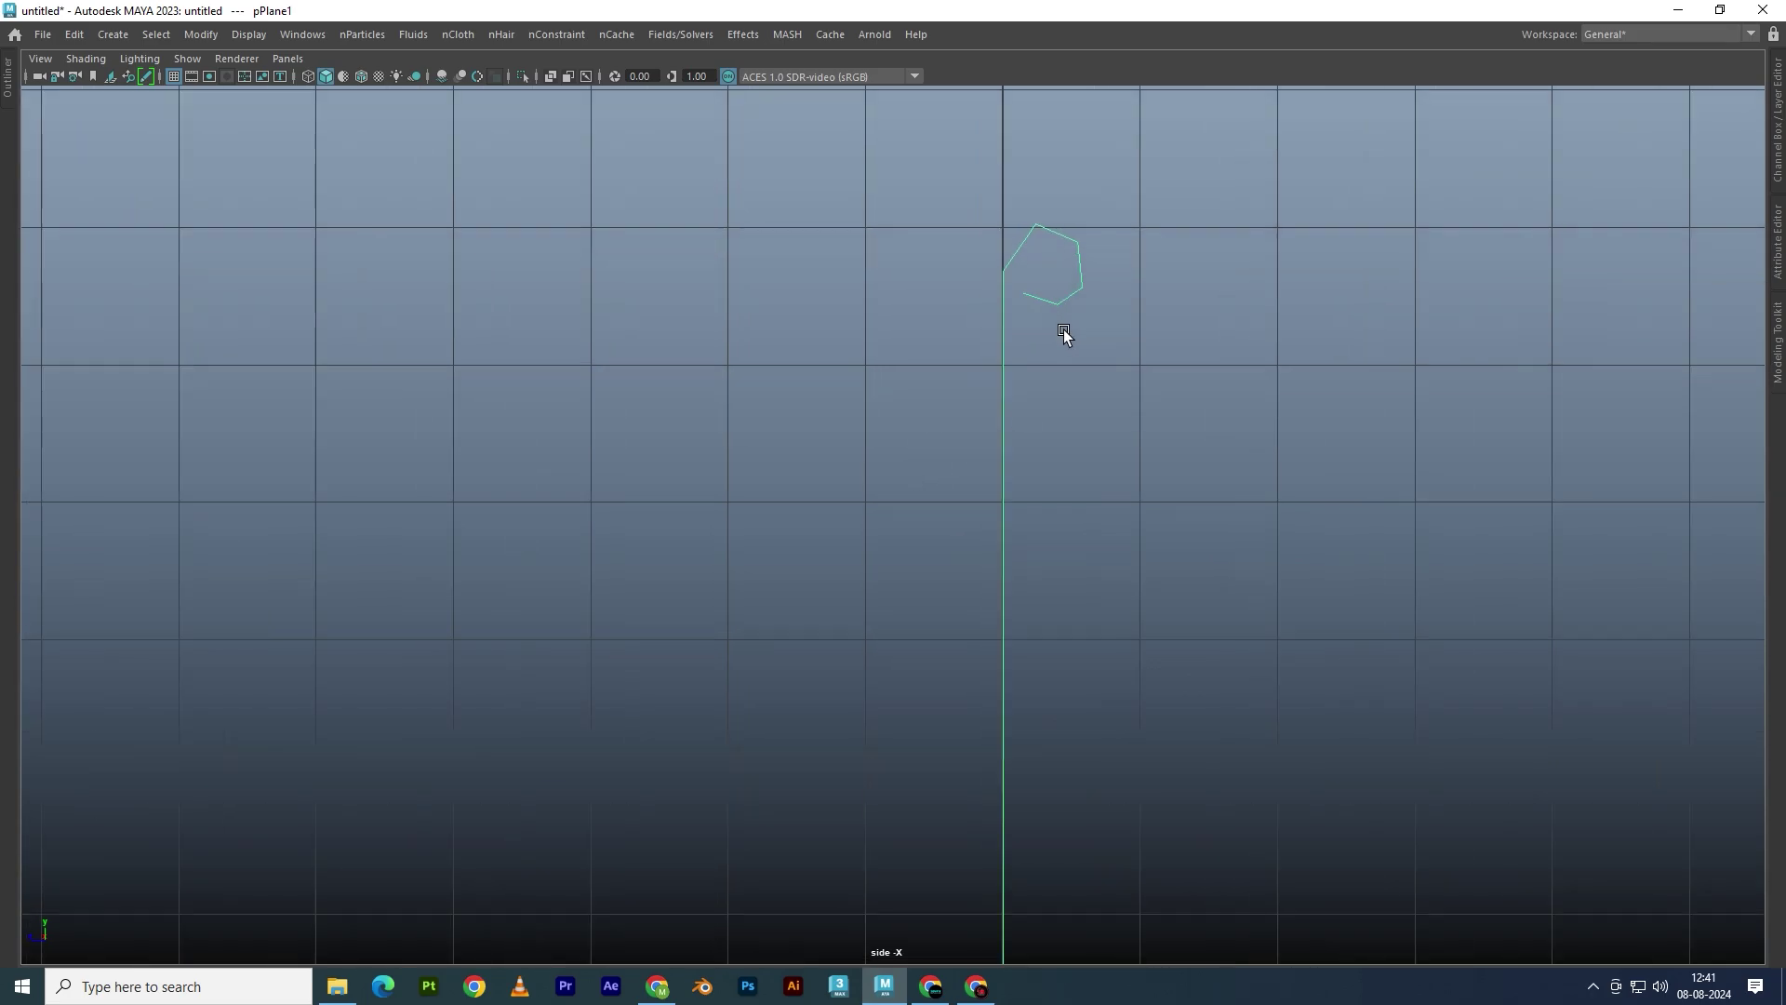
pyautogui.click(980, 351)
pyautogui.scroll(2, 979, 351)
pyautogui.click(998, 354)
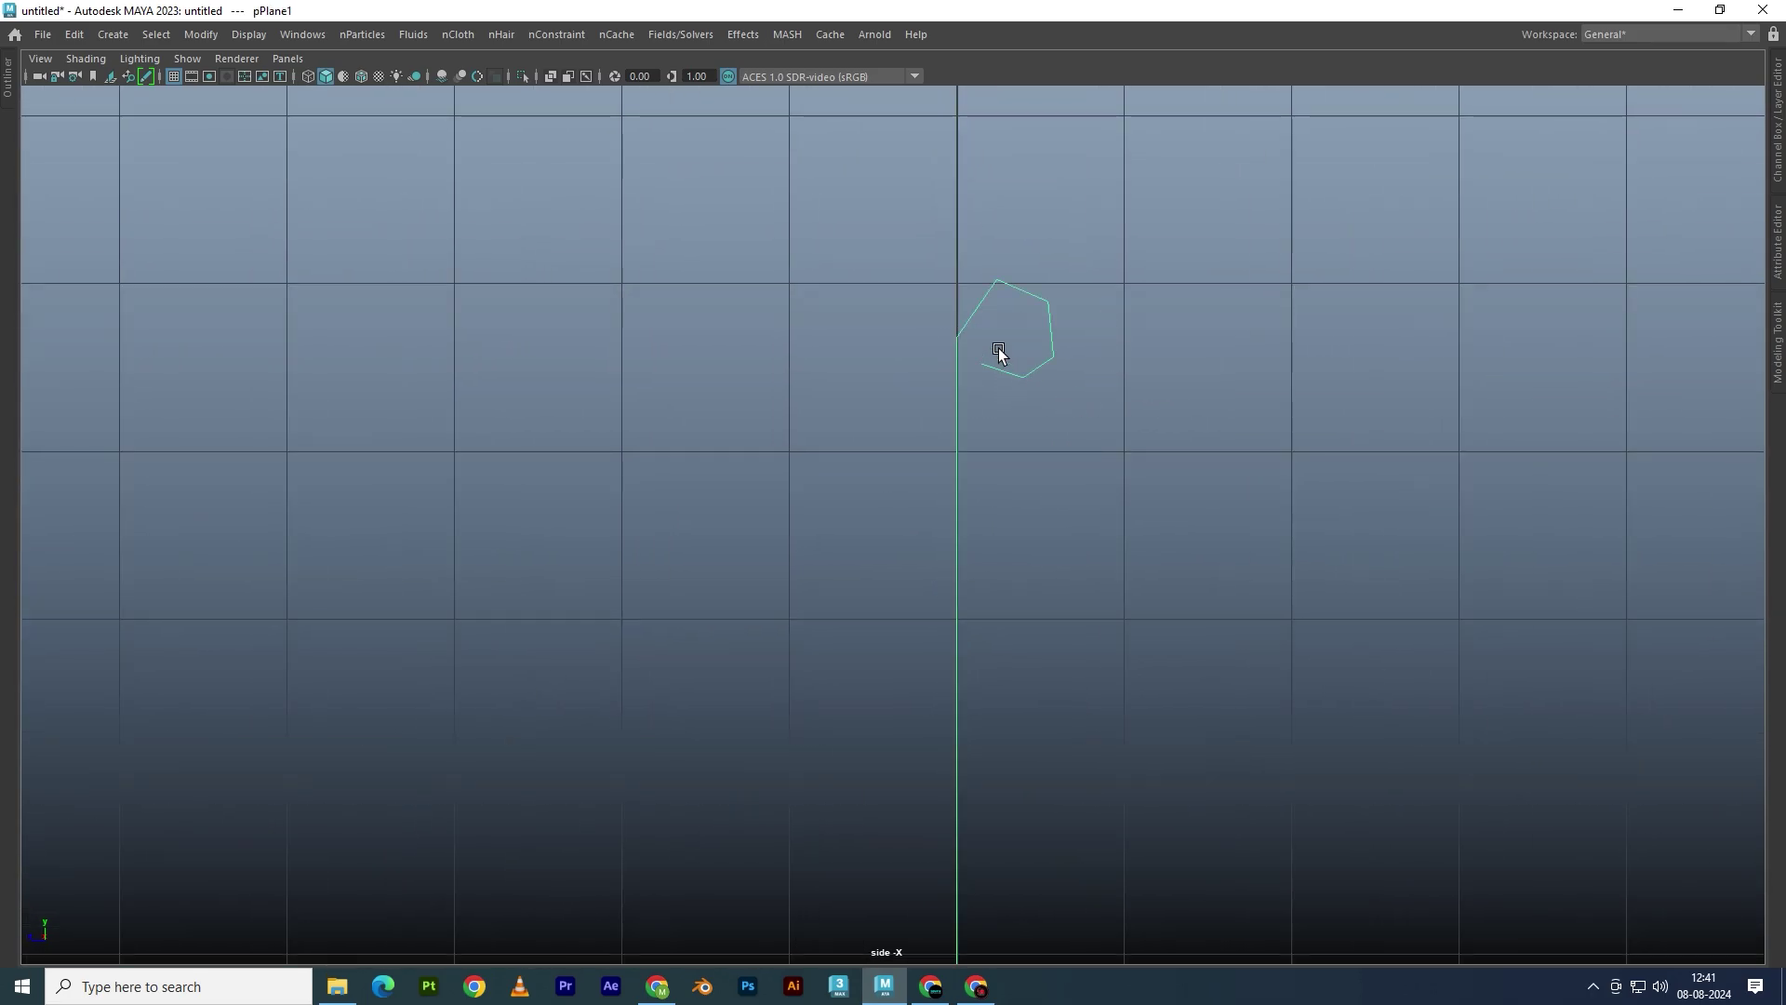
pyautogui.click(965, 287)
pyautogui.scroll(2, 964, 287)
pyautogui.press('space')
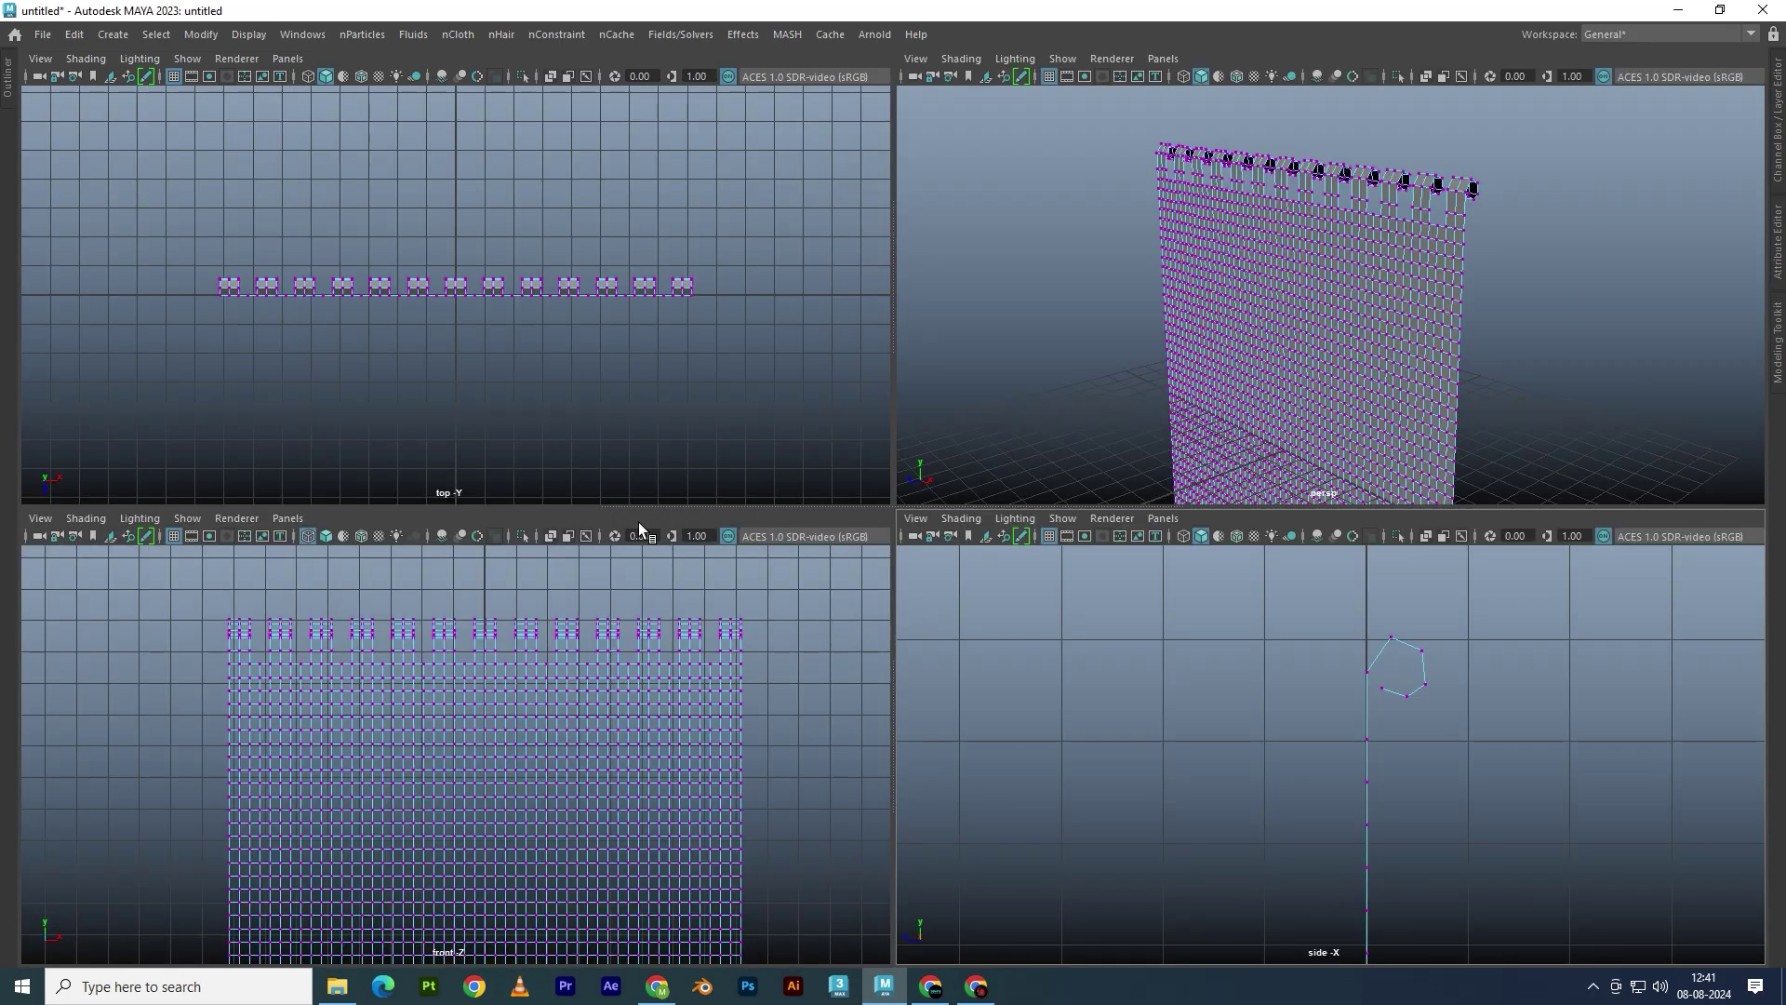
pyautogui.press('space')
pyautogui.press('space')
pyautogui.press('space')
pyautogui.press('space')
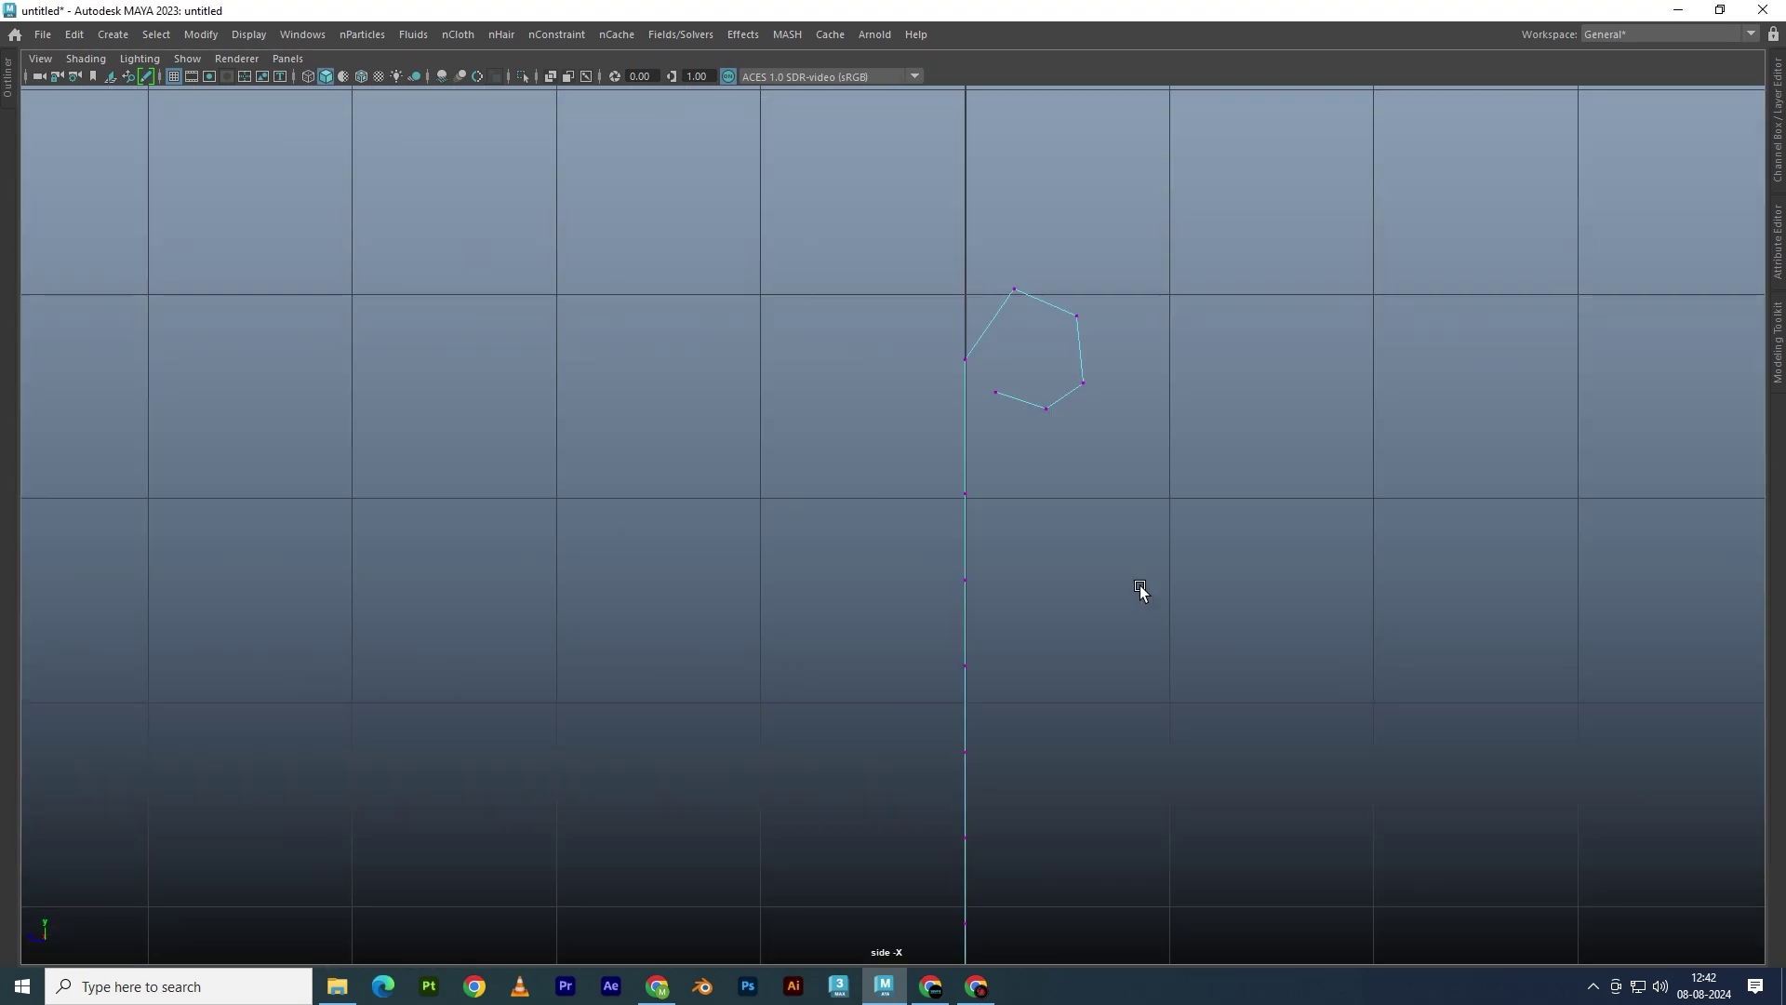
pyautogui.scroll(1, 1011, 391)
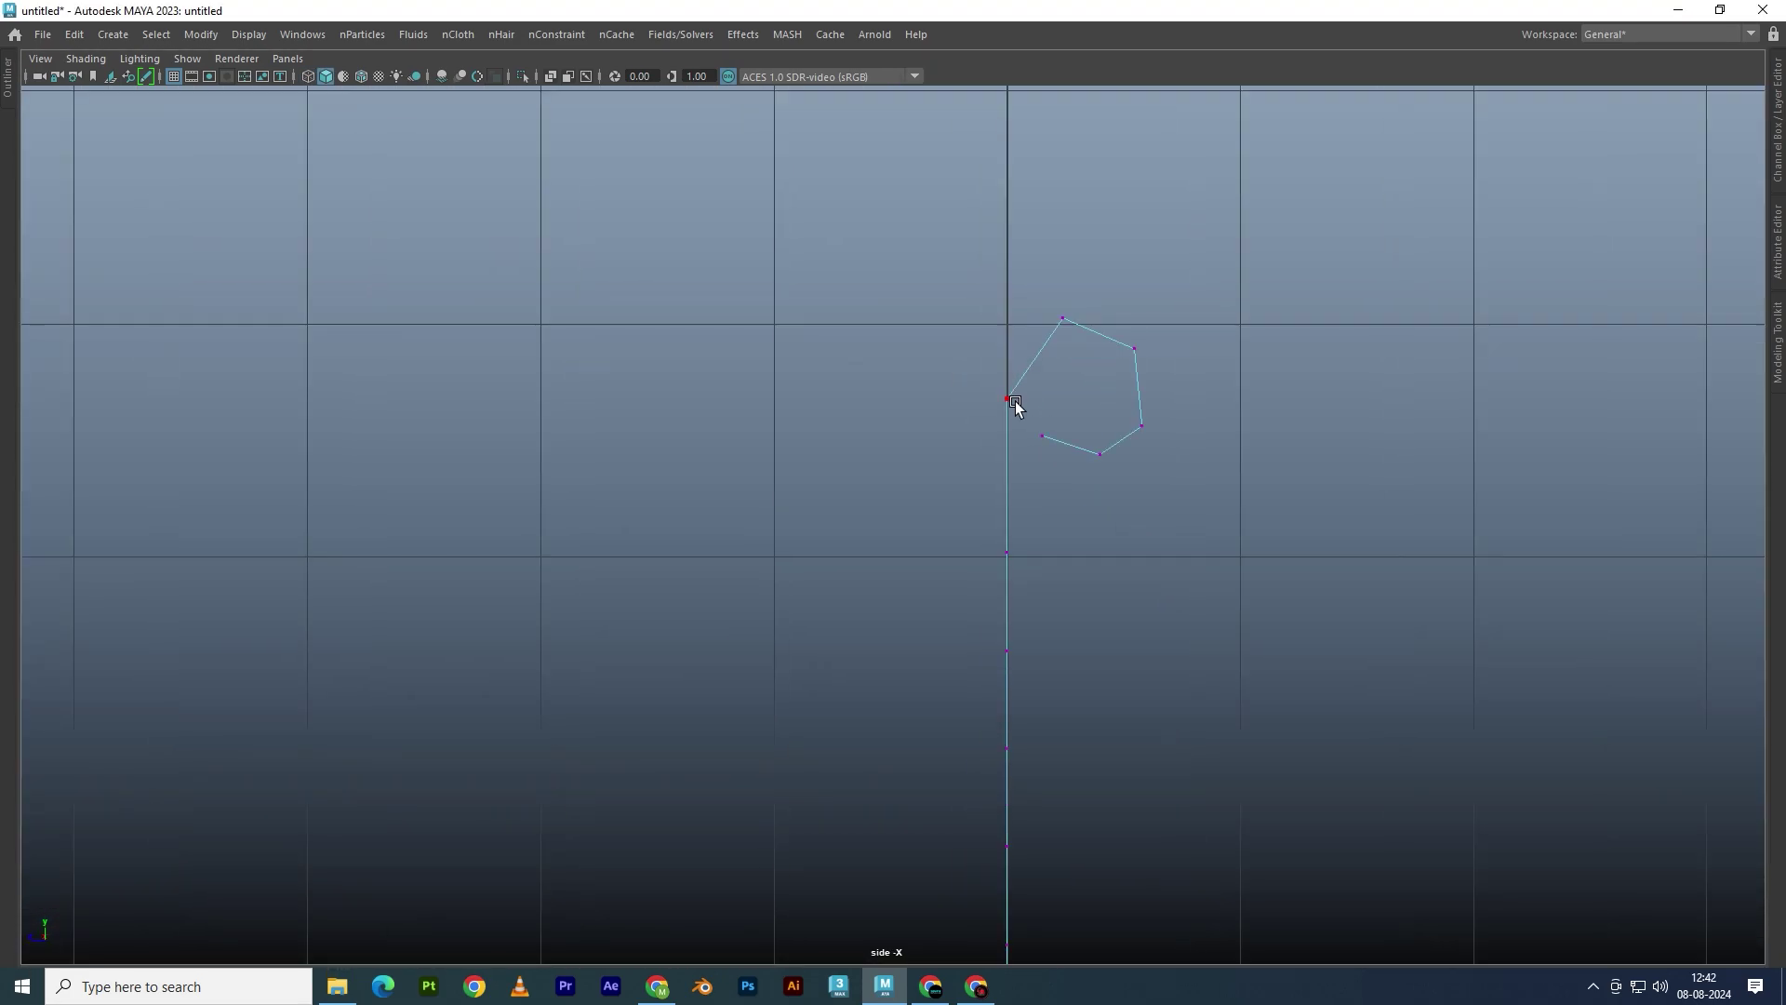
pyautogui.moveTo(1014, 407)
pyautogui.mouseDown(button='right')
pyautogui.moveTo(1020, 344)
pyautogui.moveTo(951, 400)
pyautogui.moveTo(1059, 420)
pyautogui.mouseUp(button='right')
pyautogui.click(1031, 359)
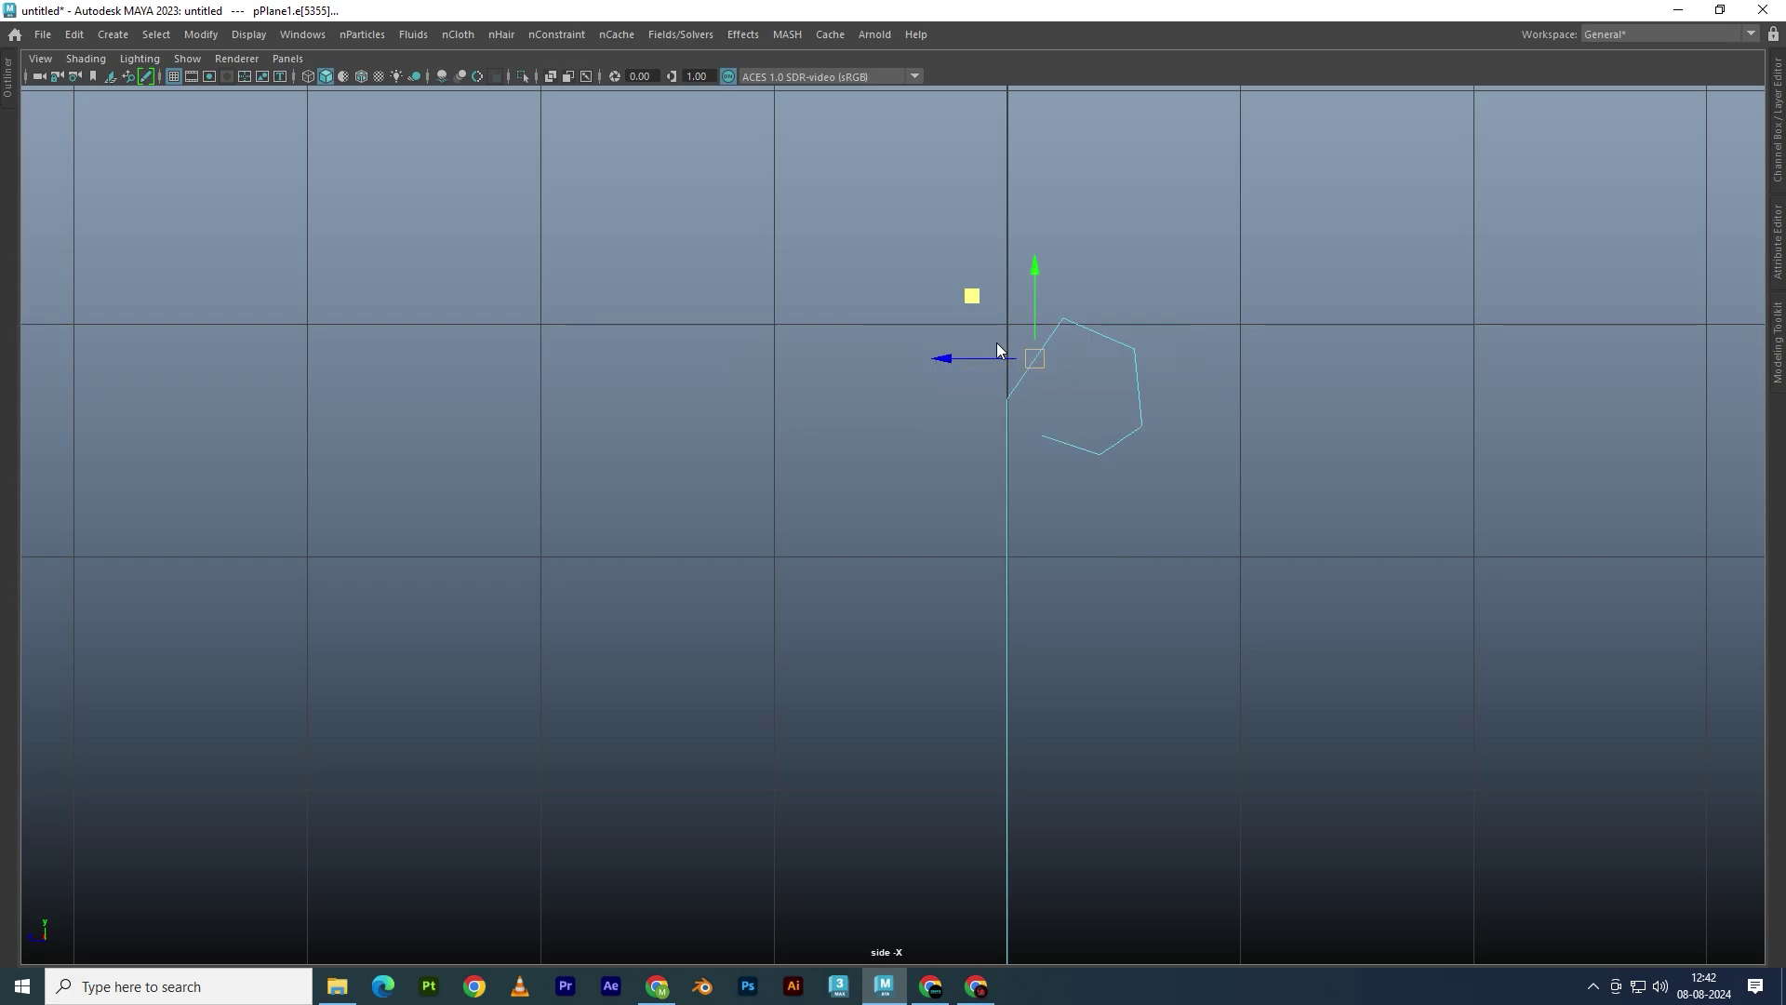
pyautogui.moveTo(997, 349); pyautogui.dragTo(956, 370, button='right')
pyautogui.moveTo(1018, 371); pyautogui.dragTo(1059, 335)
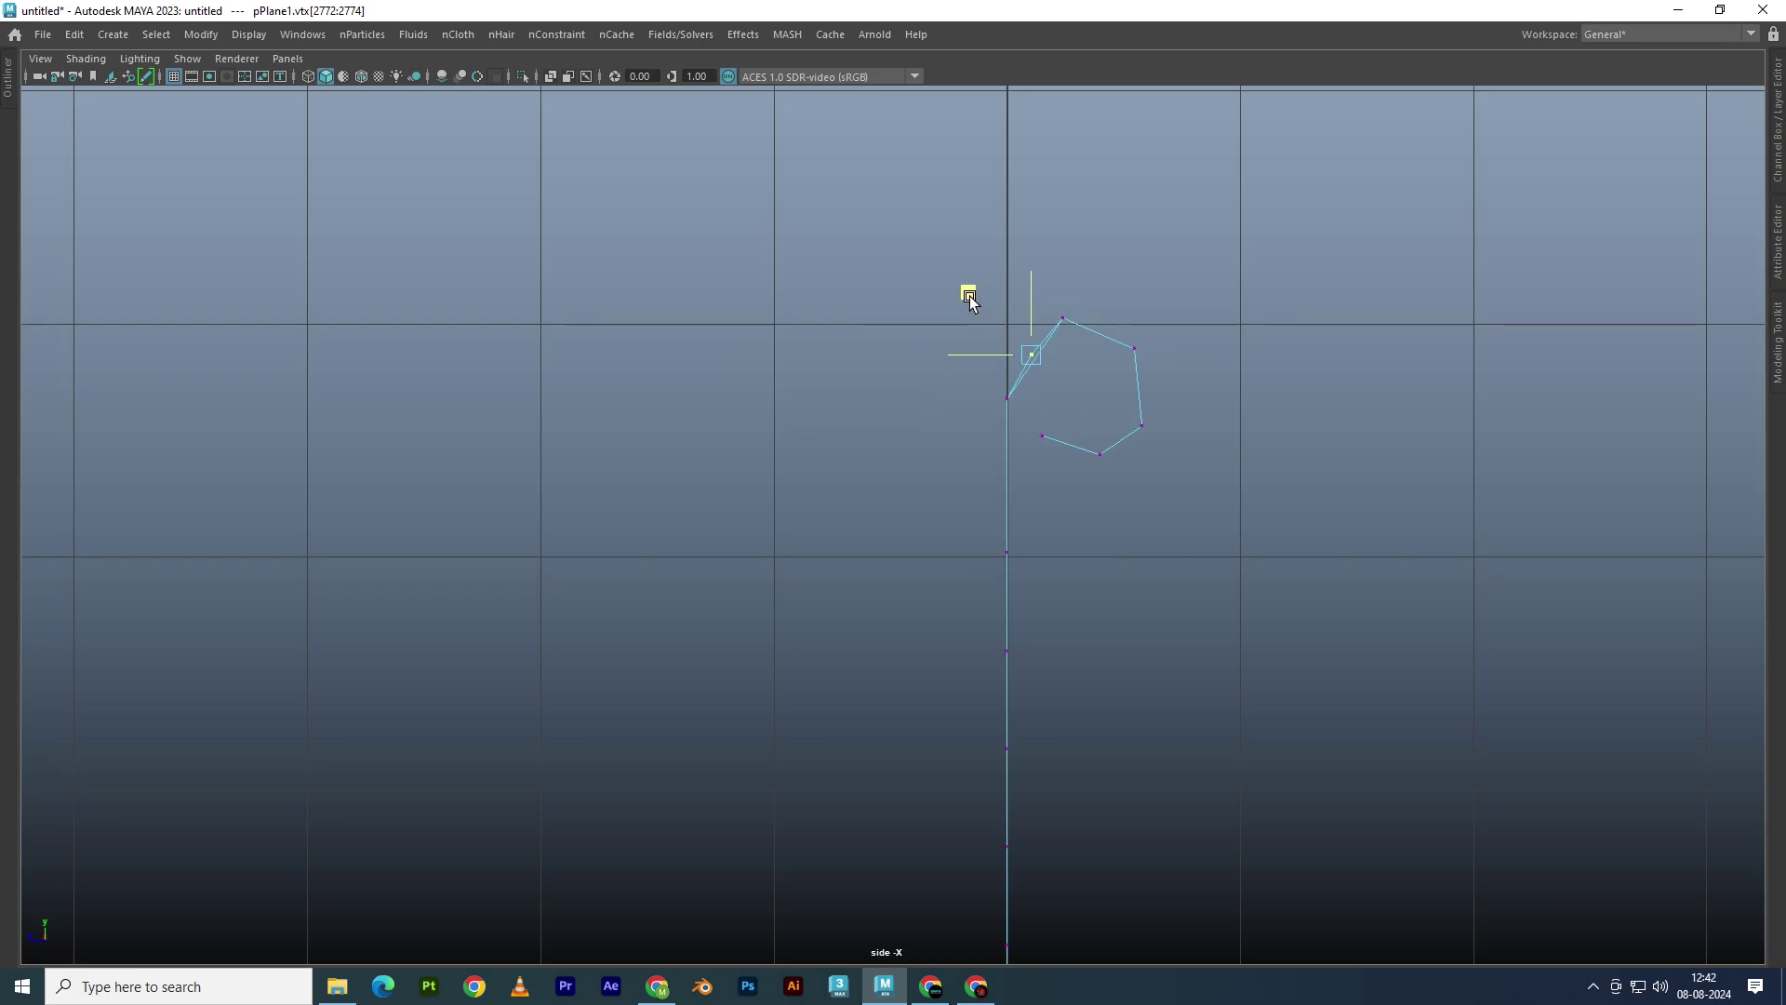
pyautogui.press('space')
pyautogui.press('space')
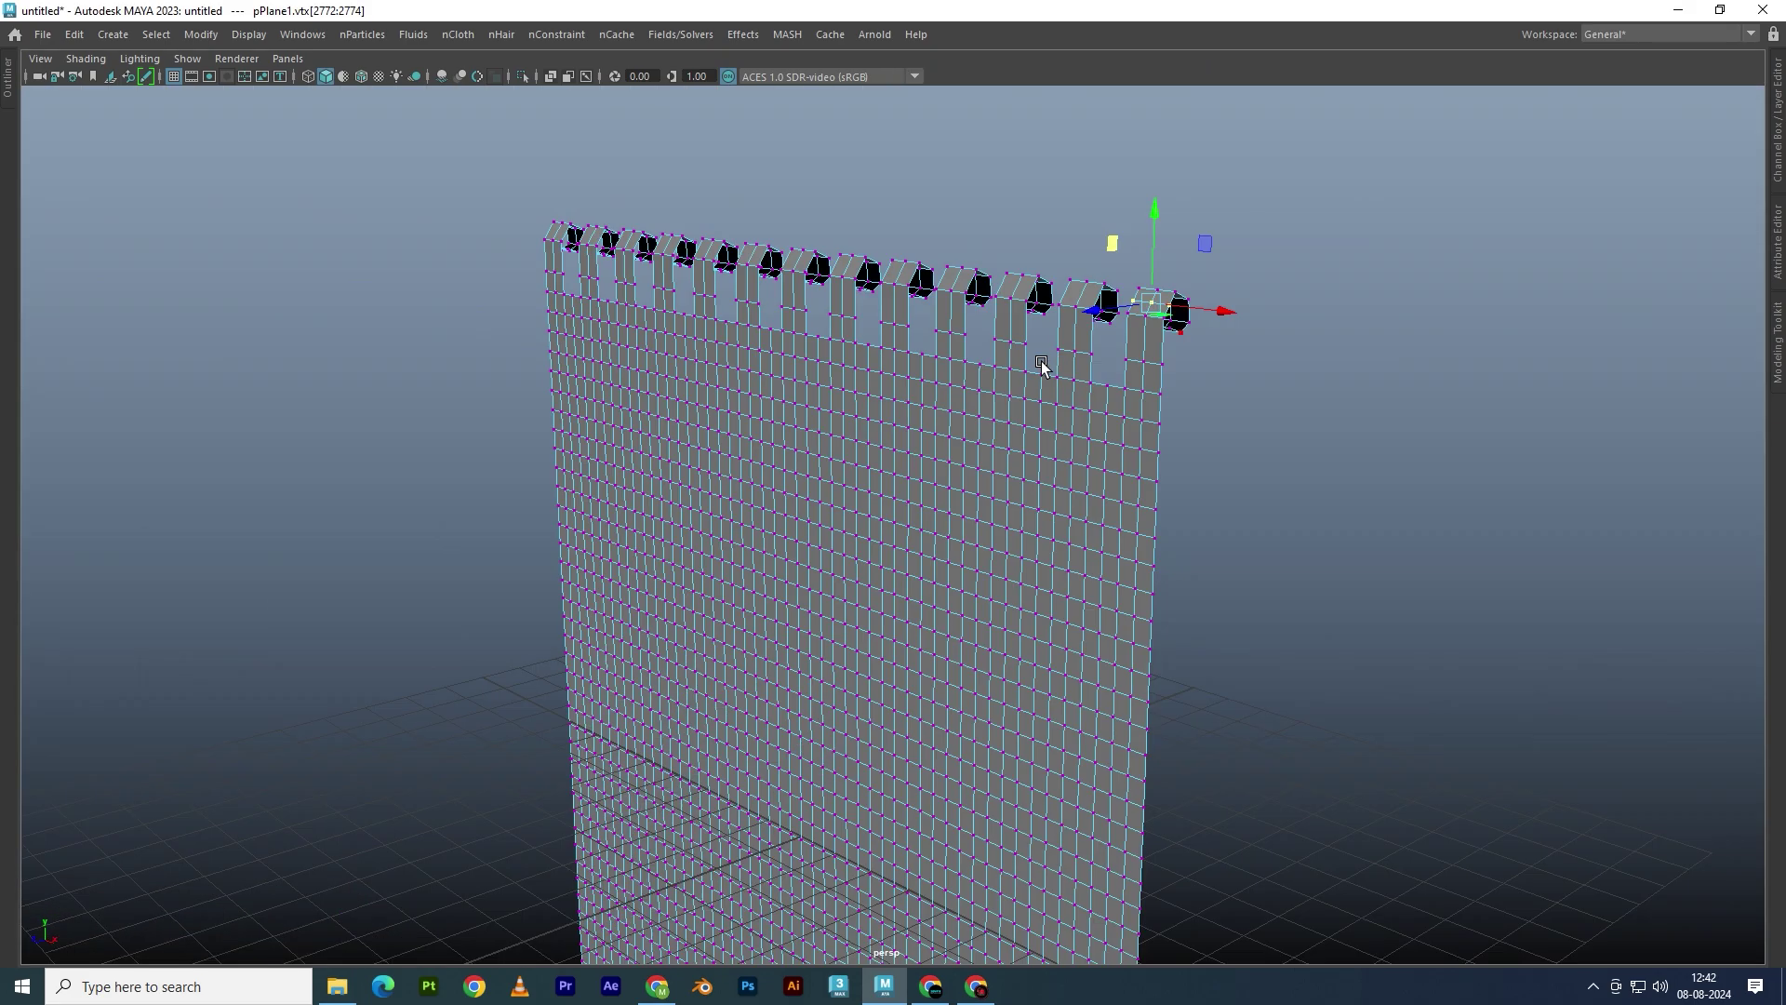
# Orbit up to the tab loops and pick a top edge on one tab
pyautogui.scroll(3, 1042, 365)
pyautogui.moveTo(1013, 367)
pyautogui.keyDown('alt'); pyautogui.mouseDown()
pyautogui.moveTo(942, 351)
pyautogui.moveTo(1197, 387)
pyautogui.mouseUp(); pyautogui.keyUp('alt')
pyautogui.moveTo(1196, 387); pyautogui.dragTo(1262, 304, button='right')
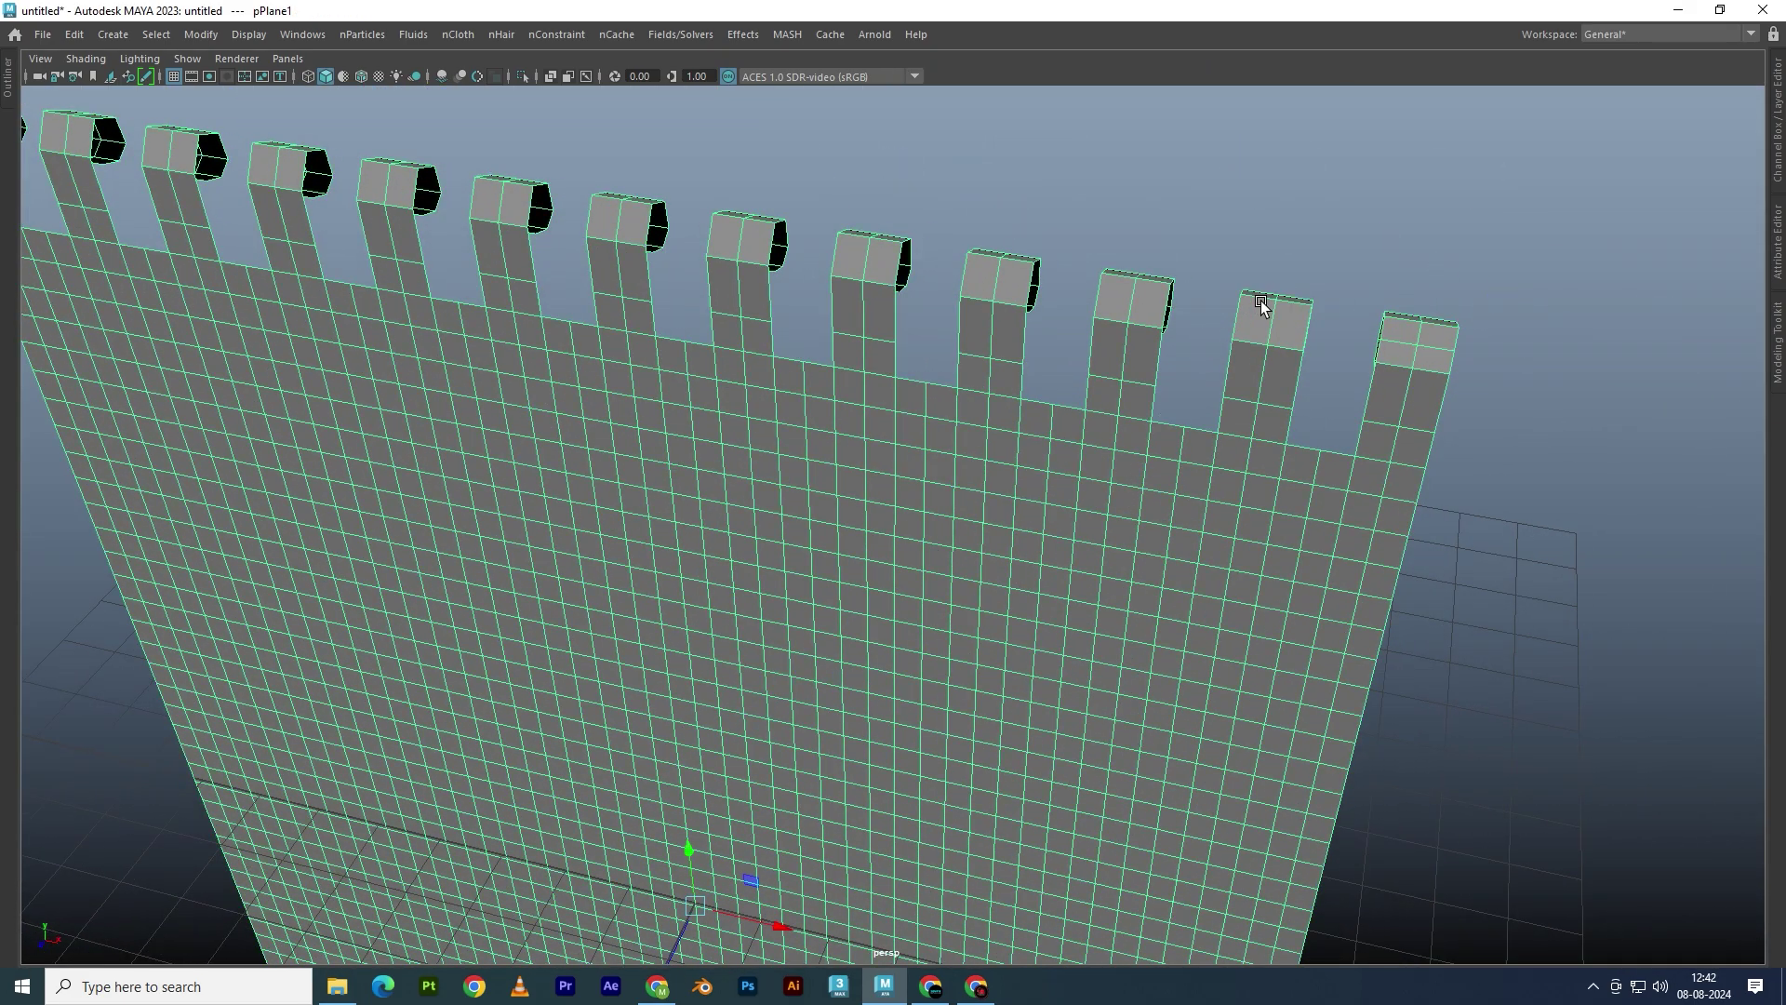
pyautogui.click(1303, 335)
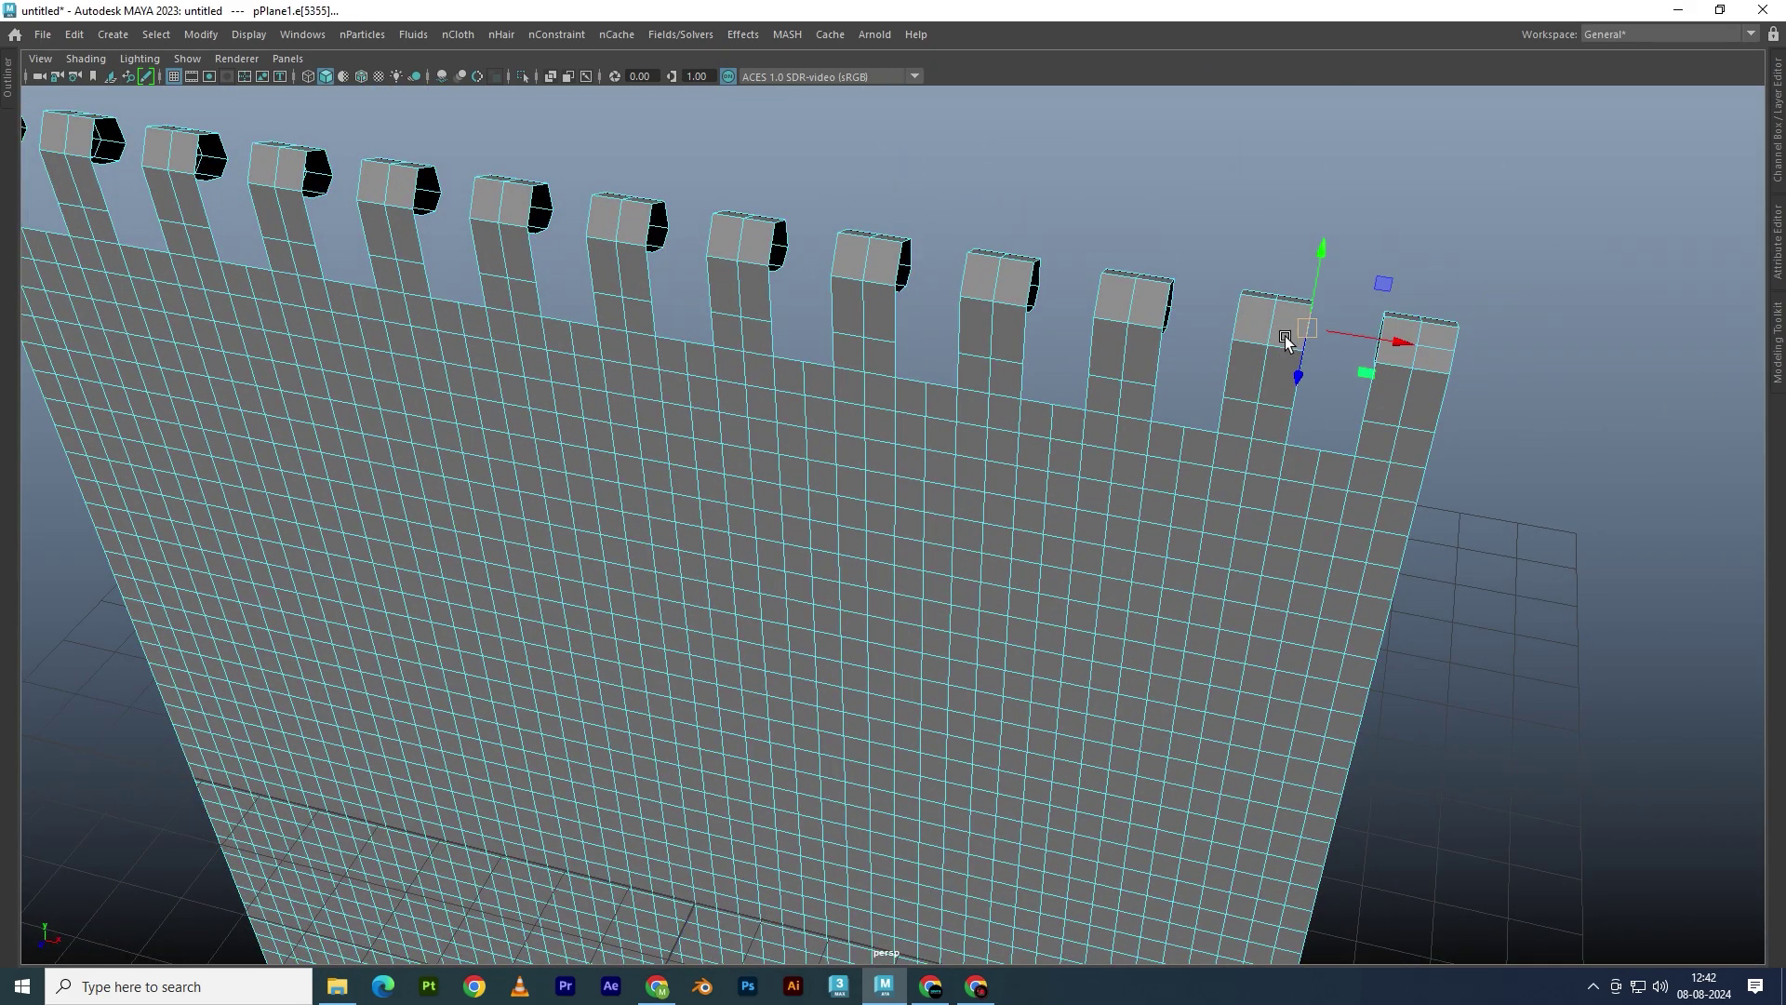
pyautogui.keyDown('shift'); pyautogui.click(1237, 321); pyautogui.keyUp('shift')
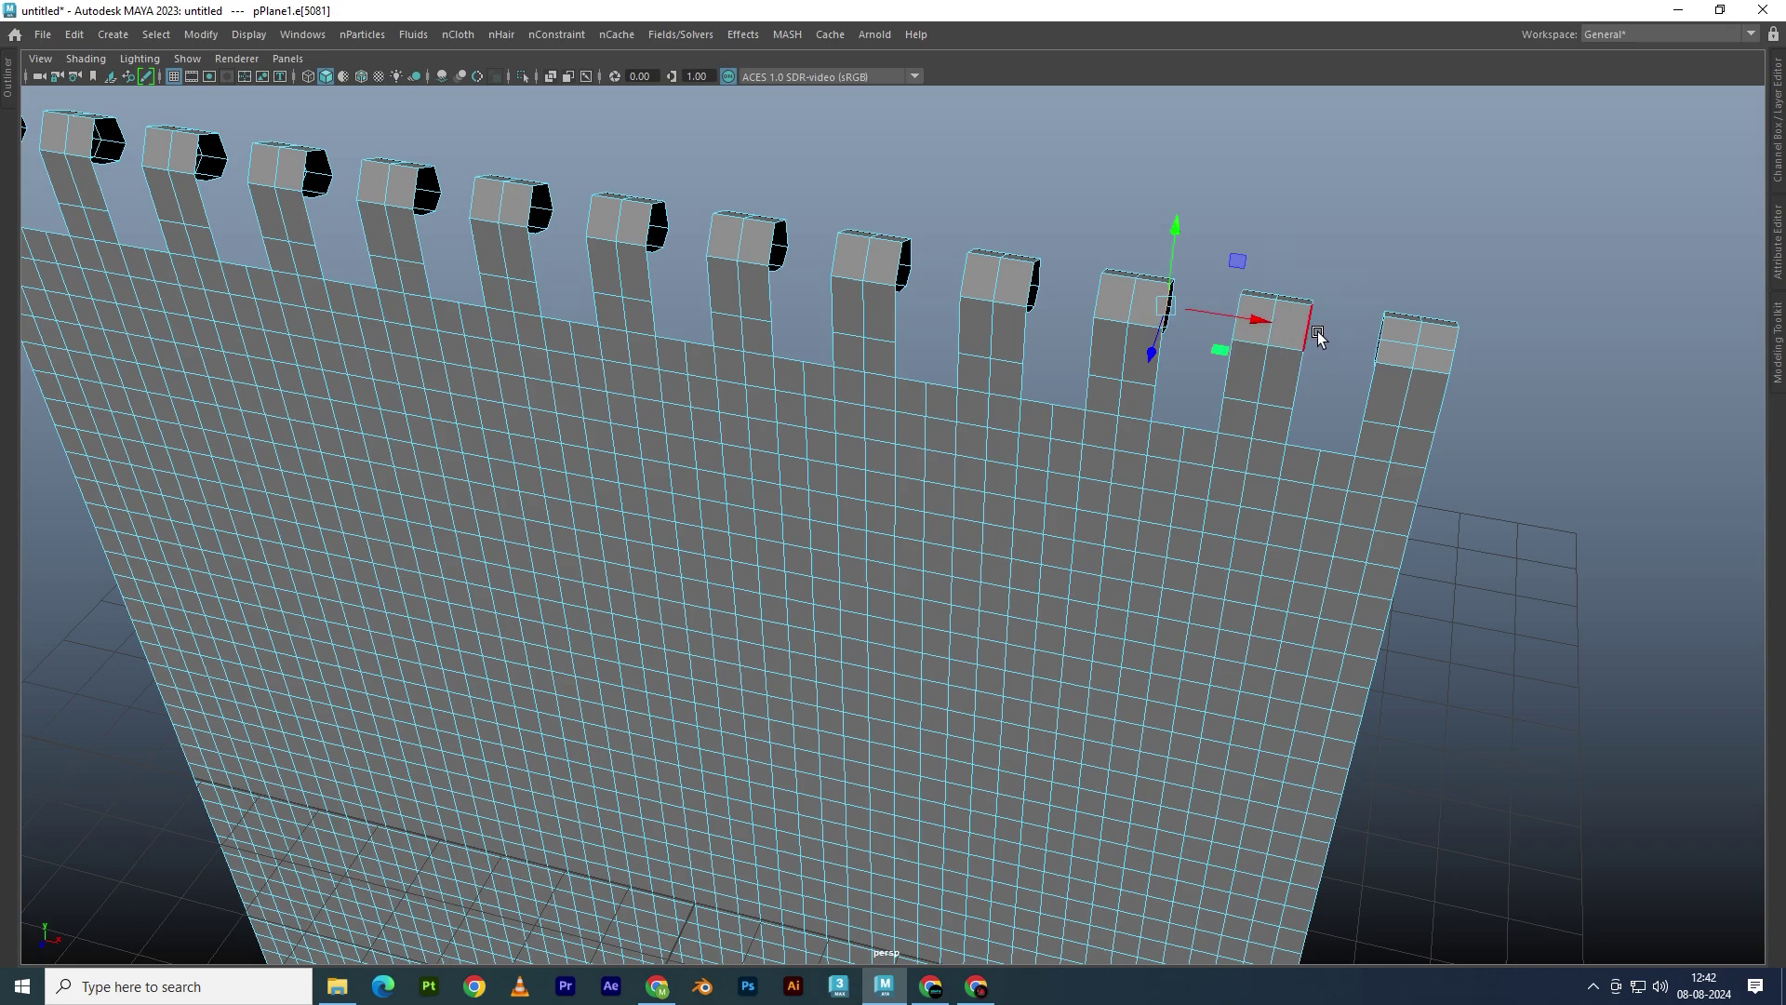
pyautogui.click(1284, 345)
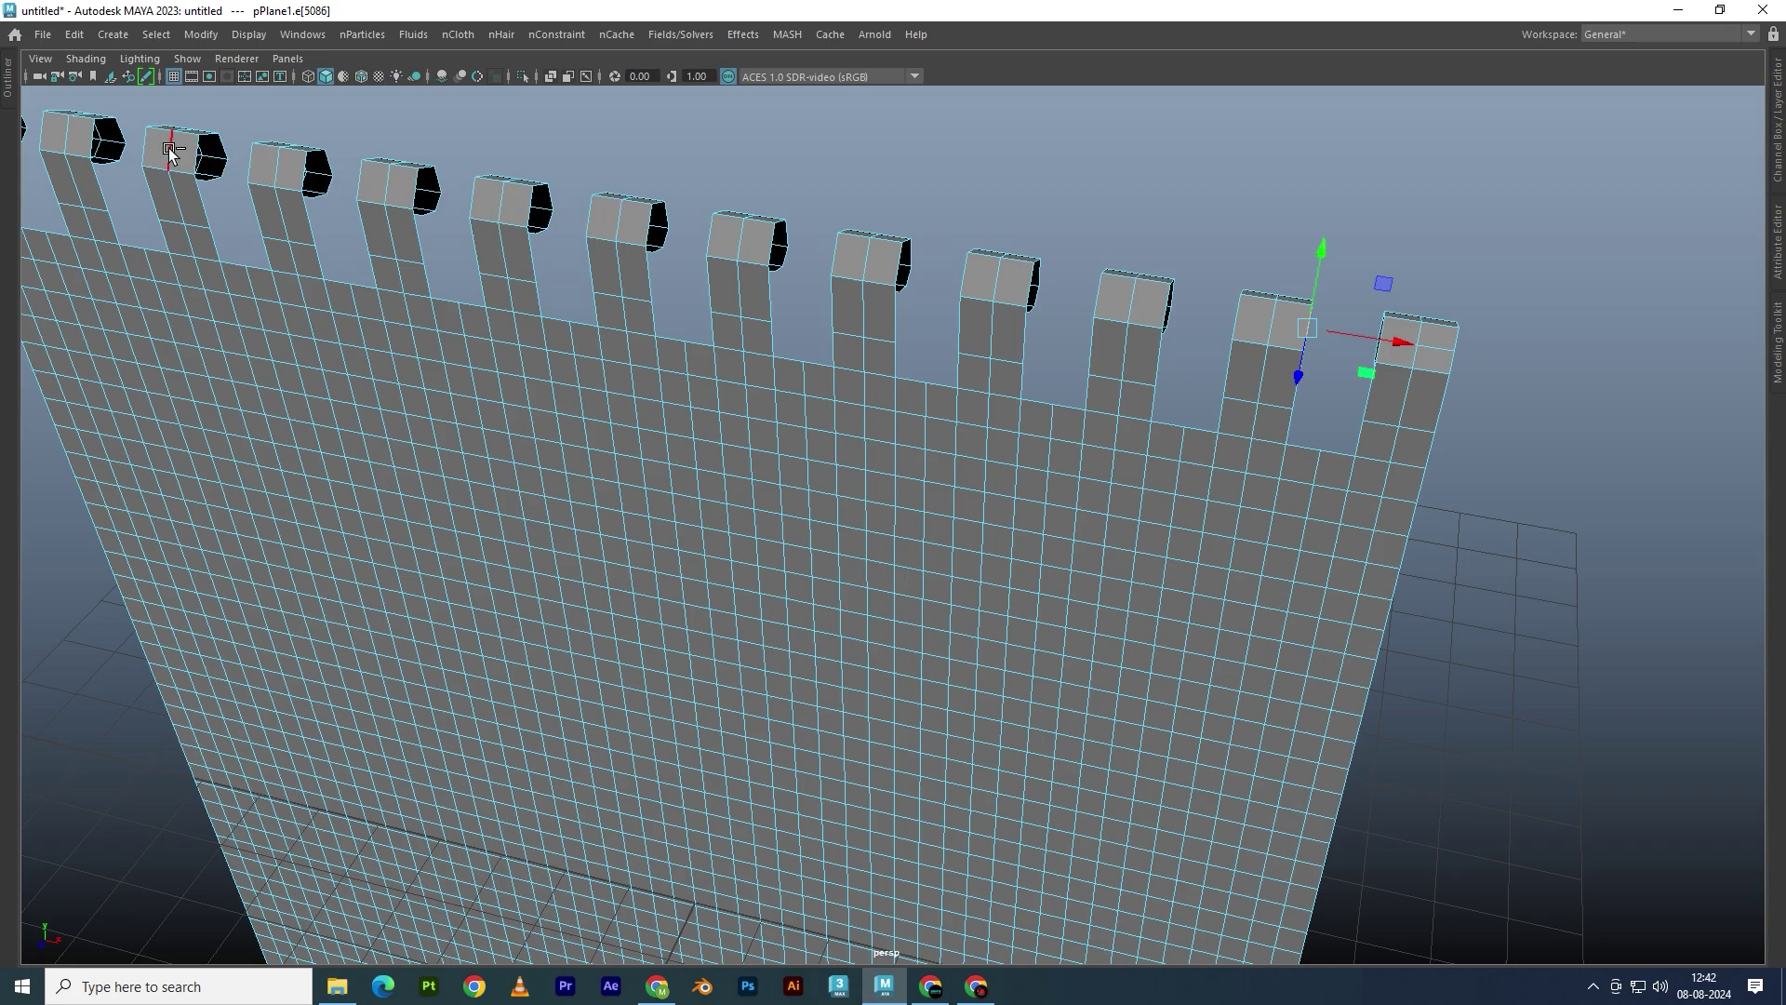
# Add the top edge of every other tab and split an edge ring across them
pyautogui.keyDown('alt'); pyautogui.moveTo(379, 272); pyautogui.dragTo(626, 279, button='middle'); pyautogui.keyUp('alt')
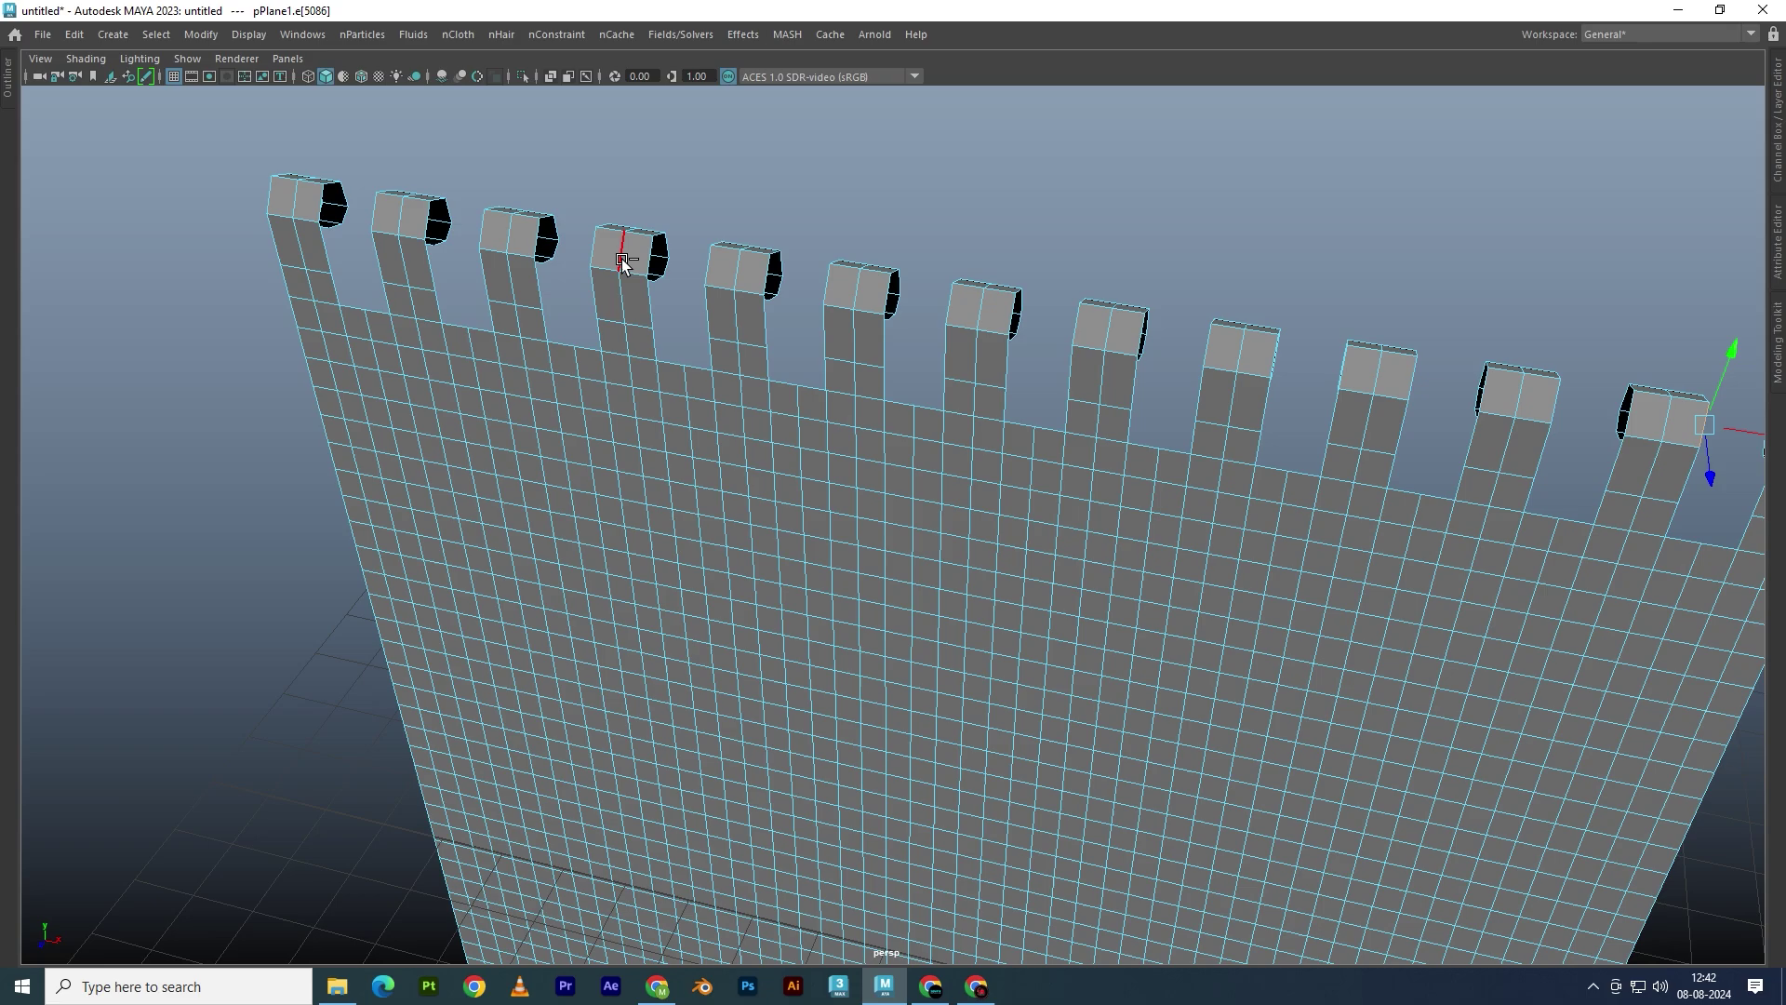
pyautogui.keyDown('shift'); pyautogui.click(1526, 391); pyautogui.keyUp('shift')
pyautogui.keyDown('shift'); pyautogui.click(1238, 346); pyautogui.keyUp('shift')
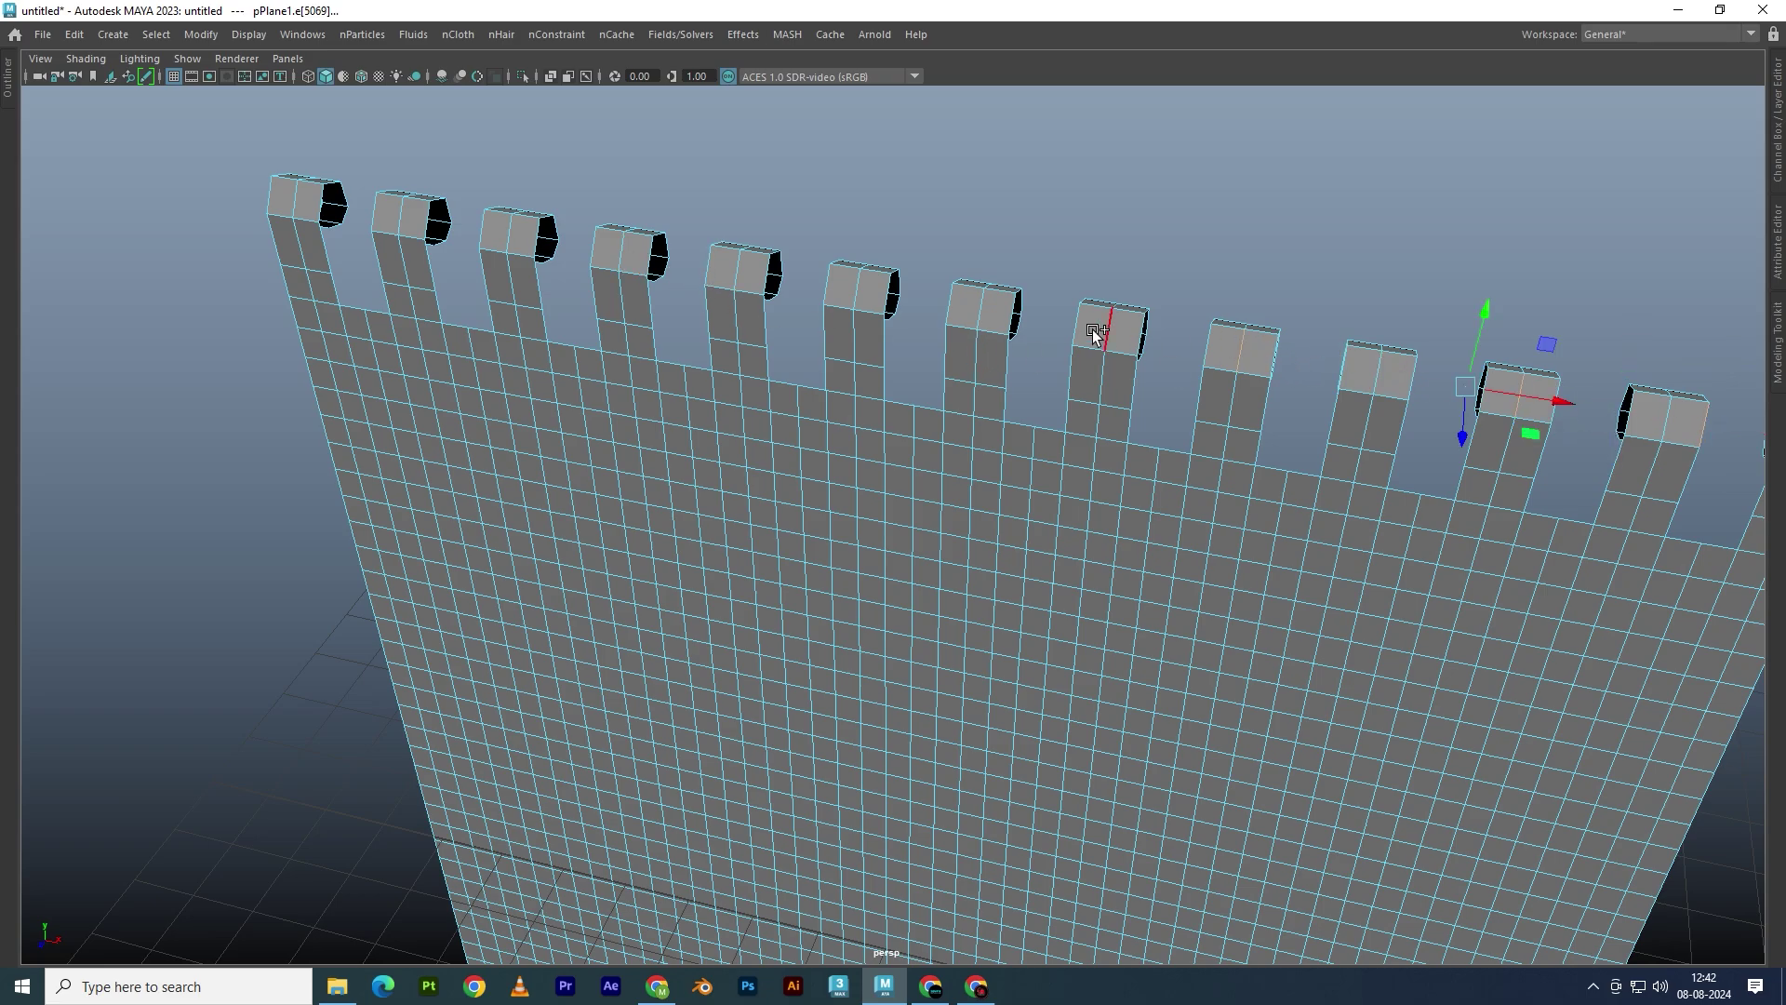
pyautogui.keyDown('shift'); pyautogui.click(1105, 327); pyautogui.keyUp('shift')
pyautogui.keyDown('shift'); pyautogui.click(857, 288); pyautogui.keyUp('shift')
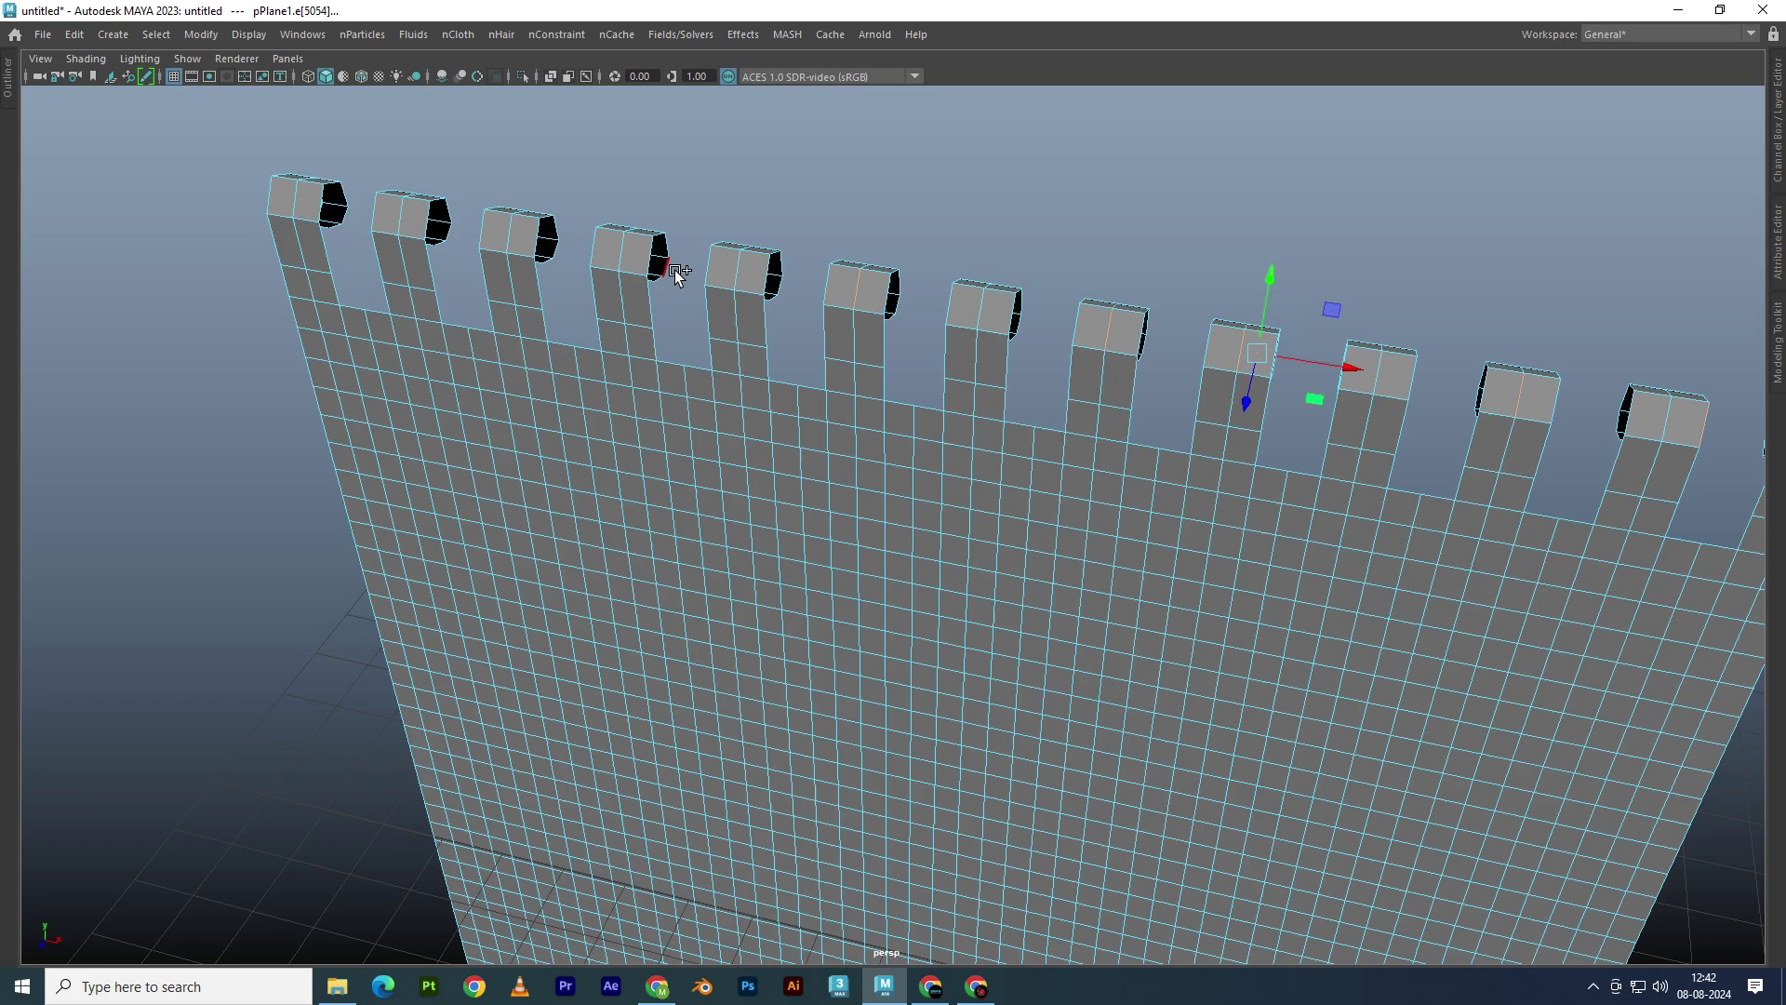
pyautogui.keyDown('shift'); pyautogui.click(298, 191); pyautogui.keyUp('shift')
pyautogui.keyDown('shift'); pyautogui.click(400, 209); pyautogui.keyUp('shift')
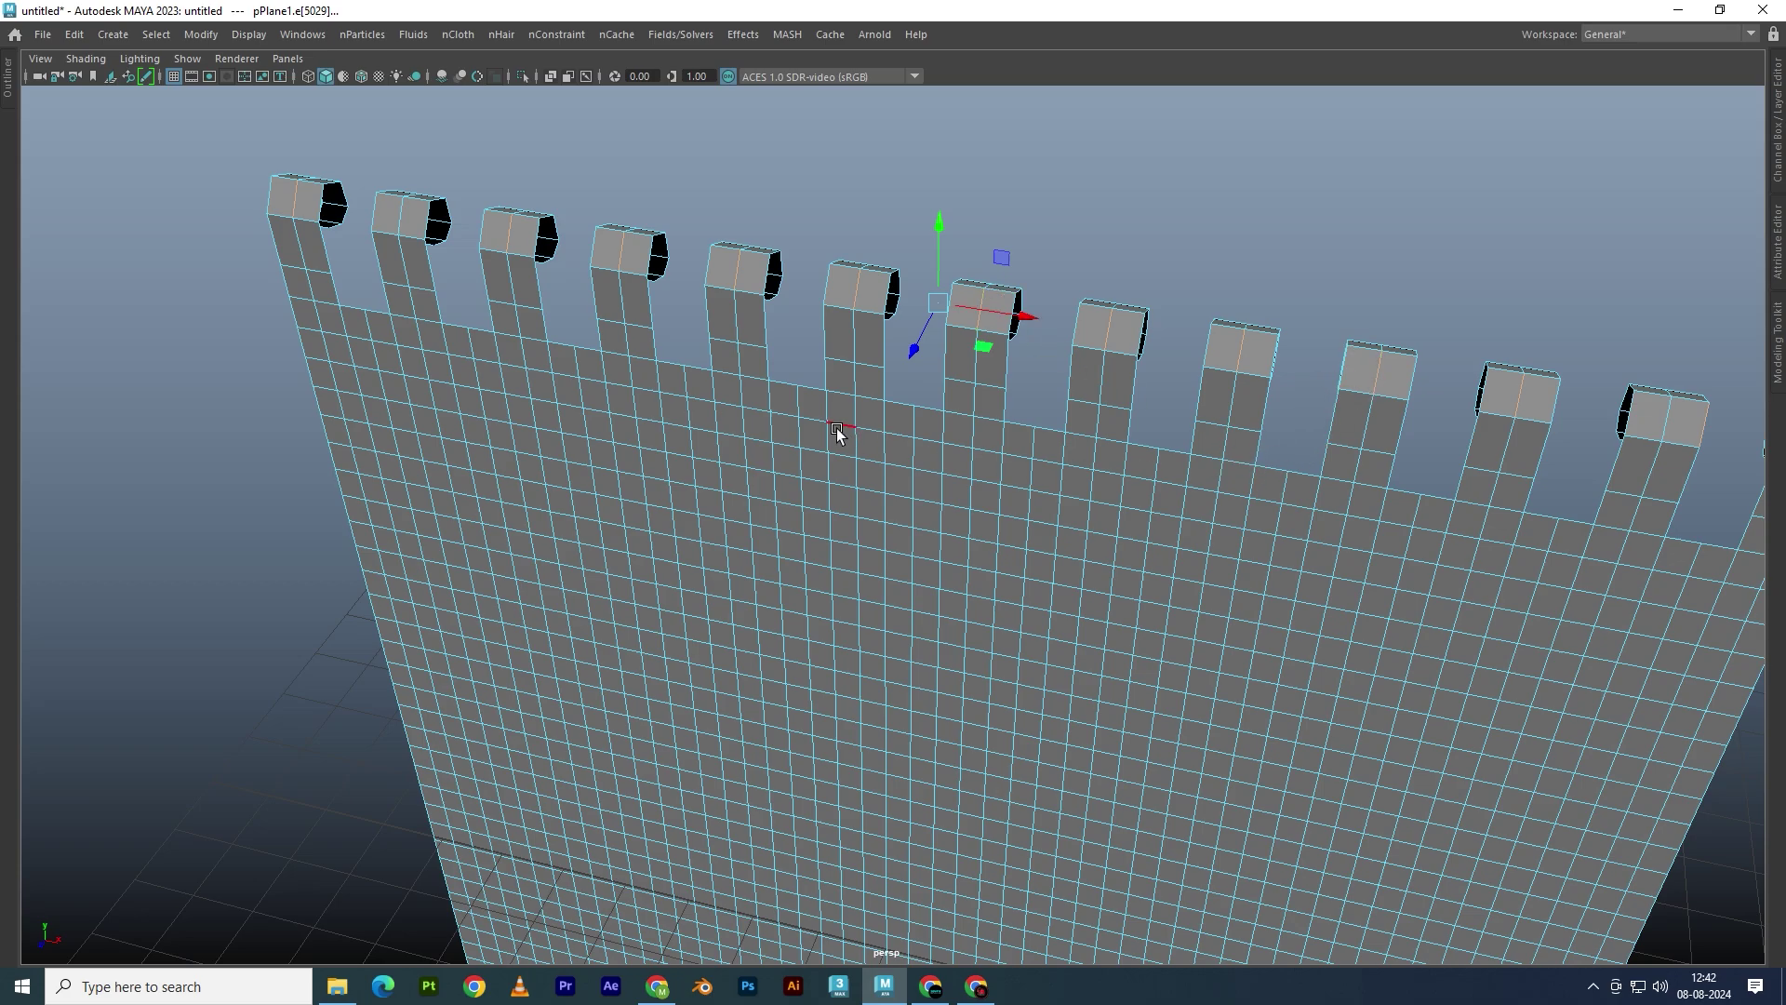
pyautogui.keyDown('alt'); pyautogui.moveTo(755, 410); pyautogui.dragTo(766, 415); pyautogui.keyUp('alt')
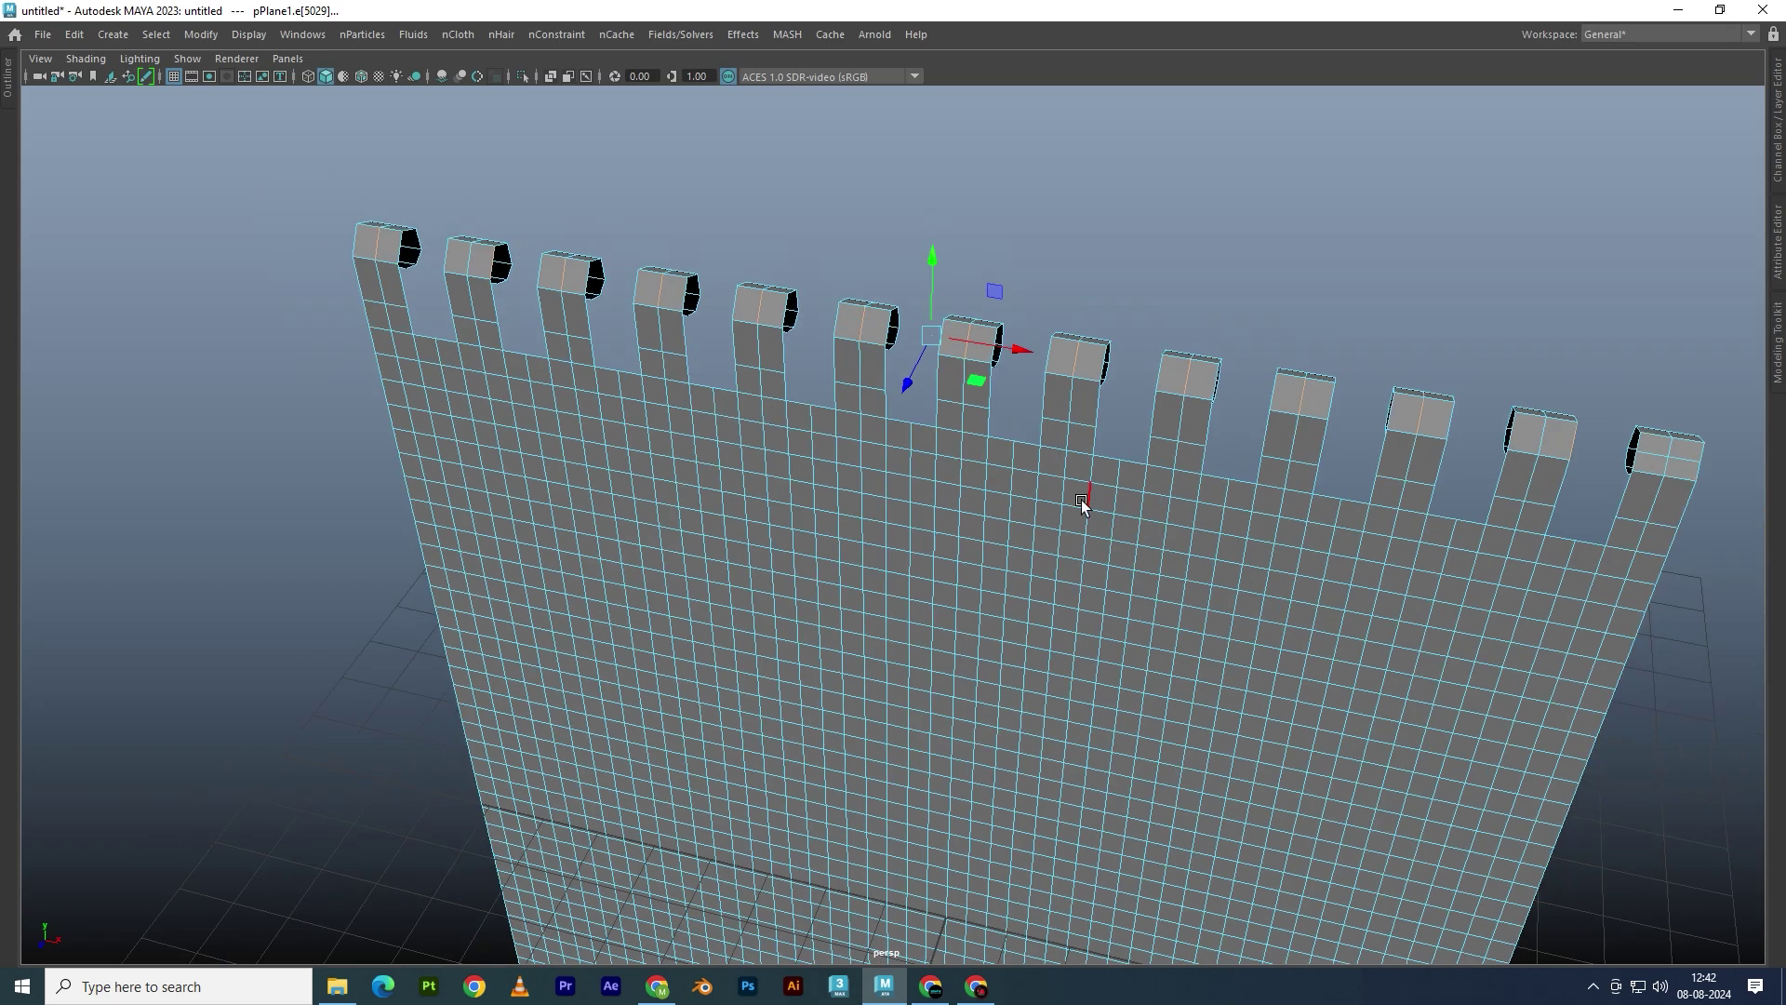
pyautogui.moveTo(1081, 499)
pyautogui.keyDown('alt'); pyautogui.mouseDown()
pyautogui.moveTo(1226, 527)
pyautogui.moveTo(1247, 493)
pyautogui.mouseUp(); pyautogui.keyUp('alt')
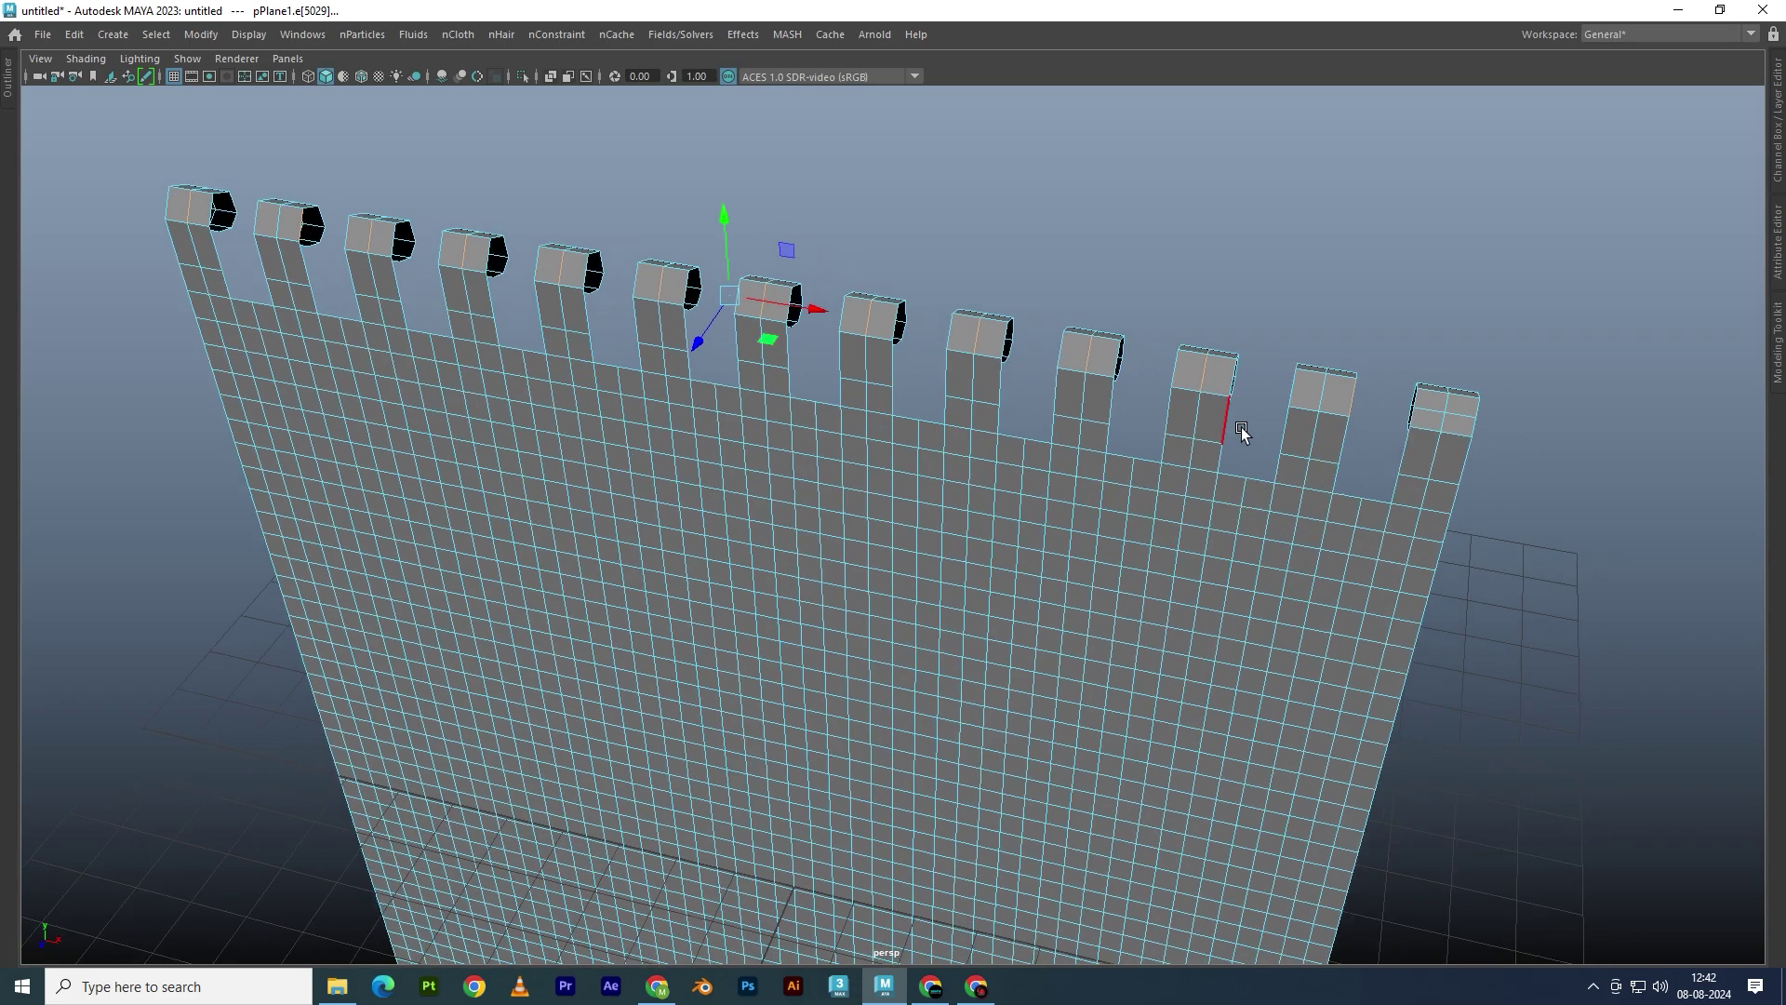
pyautogui.moveTo(1297, 397); pyautogui.dragTo(1340, 440, button='right')
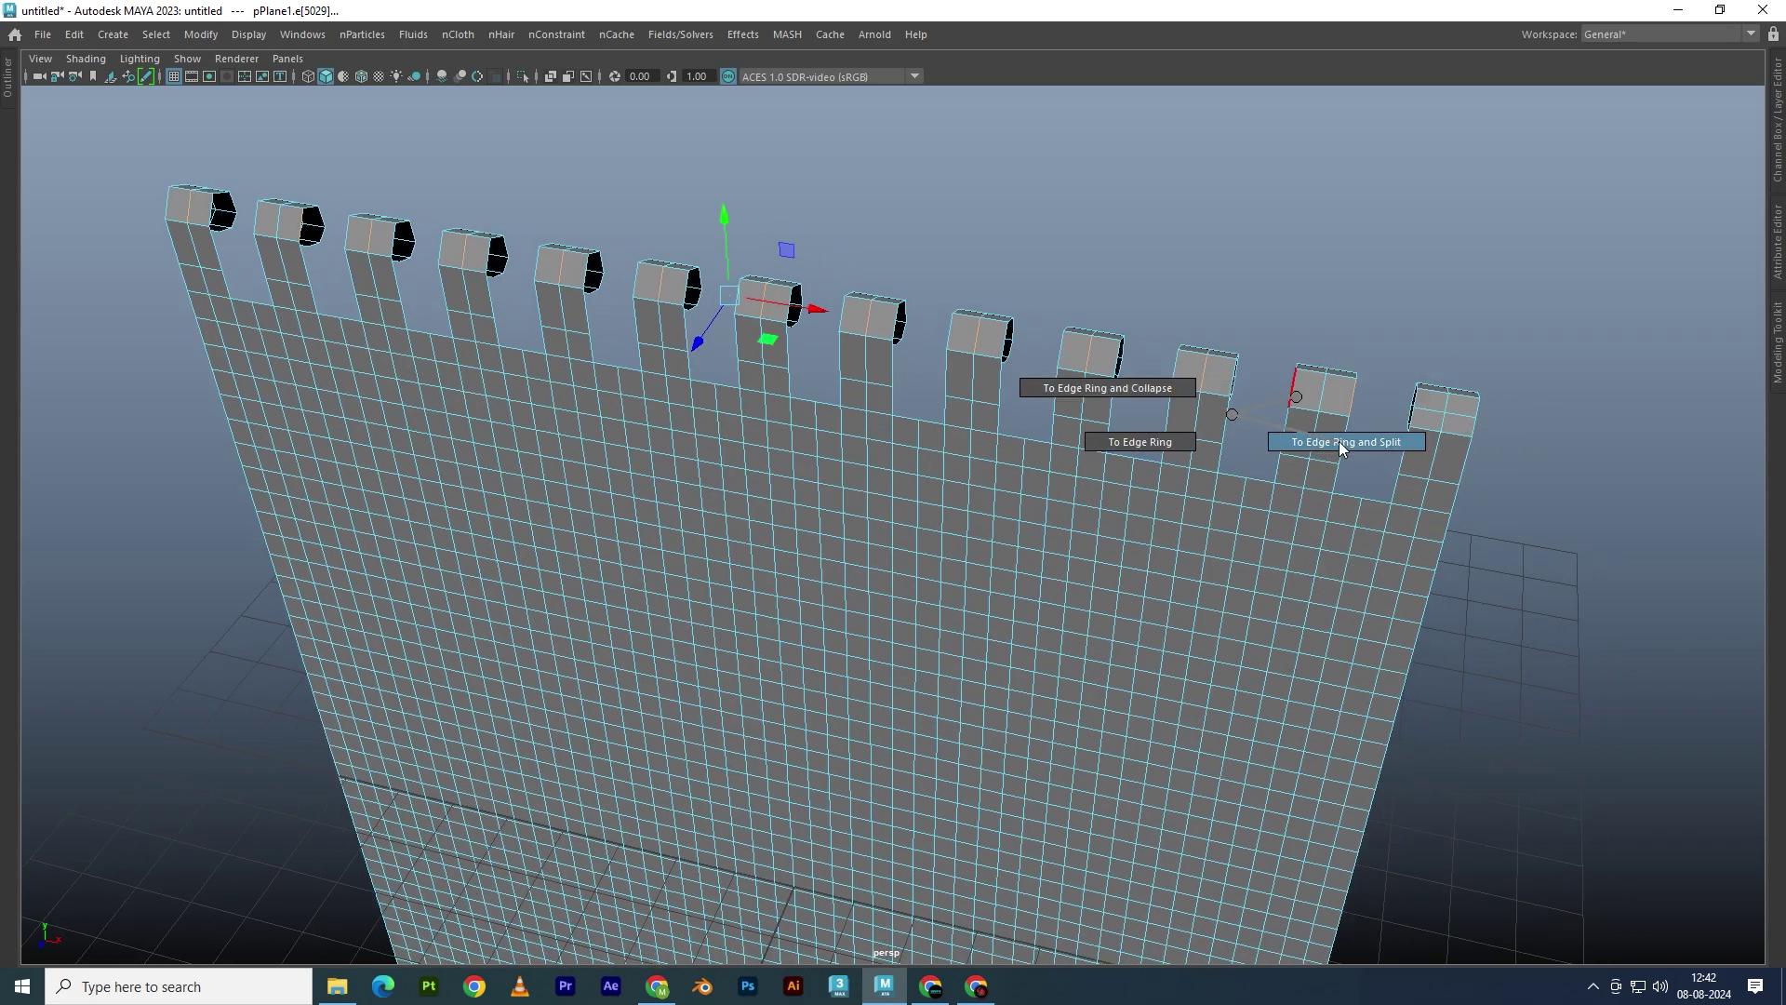
# Start selecting the new top edges on the middle tabs
pyautogui.moveTo(1136, 439)
pyautogui.keyDown('alt'); pyautogui.mouseDown()
pyautogui.moveTo(984, 439)
pyautogui.moveTo(996, 428)
pyautogui.moveTo(877, 391)
pyautogui.moveTo(984, 415)
pyautogui.moveTo(1005, 443)
pyautogui.mouseUp(); pyautogui.keyUp('alt')
pyautogui.click(1048, 438)
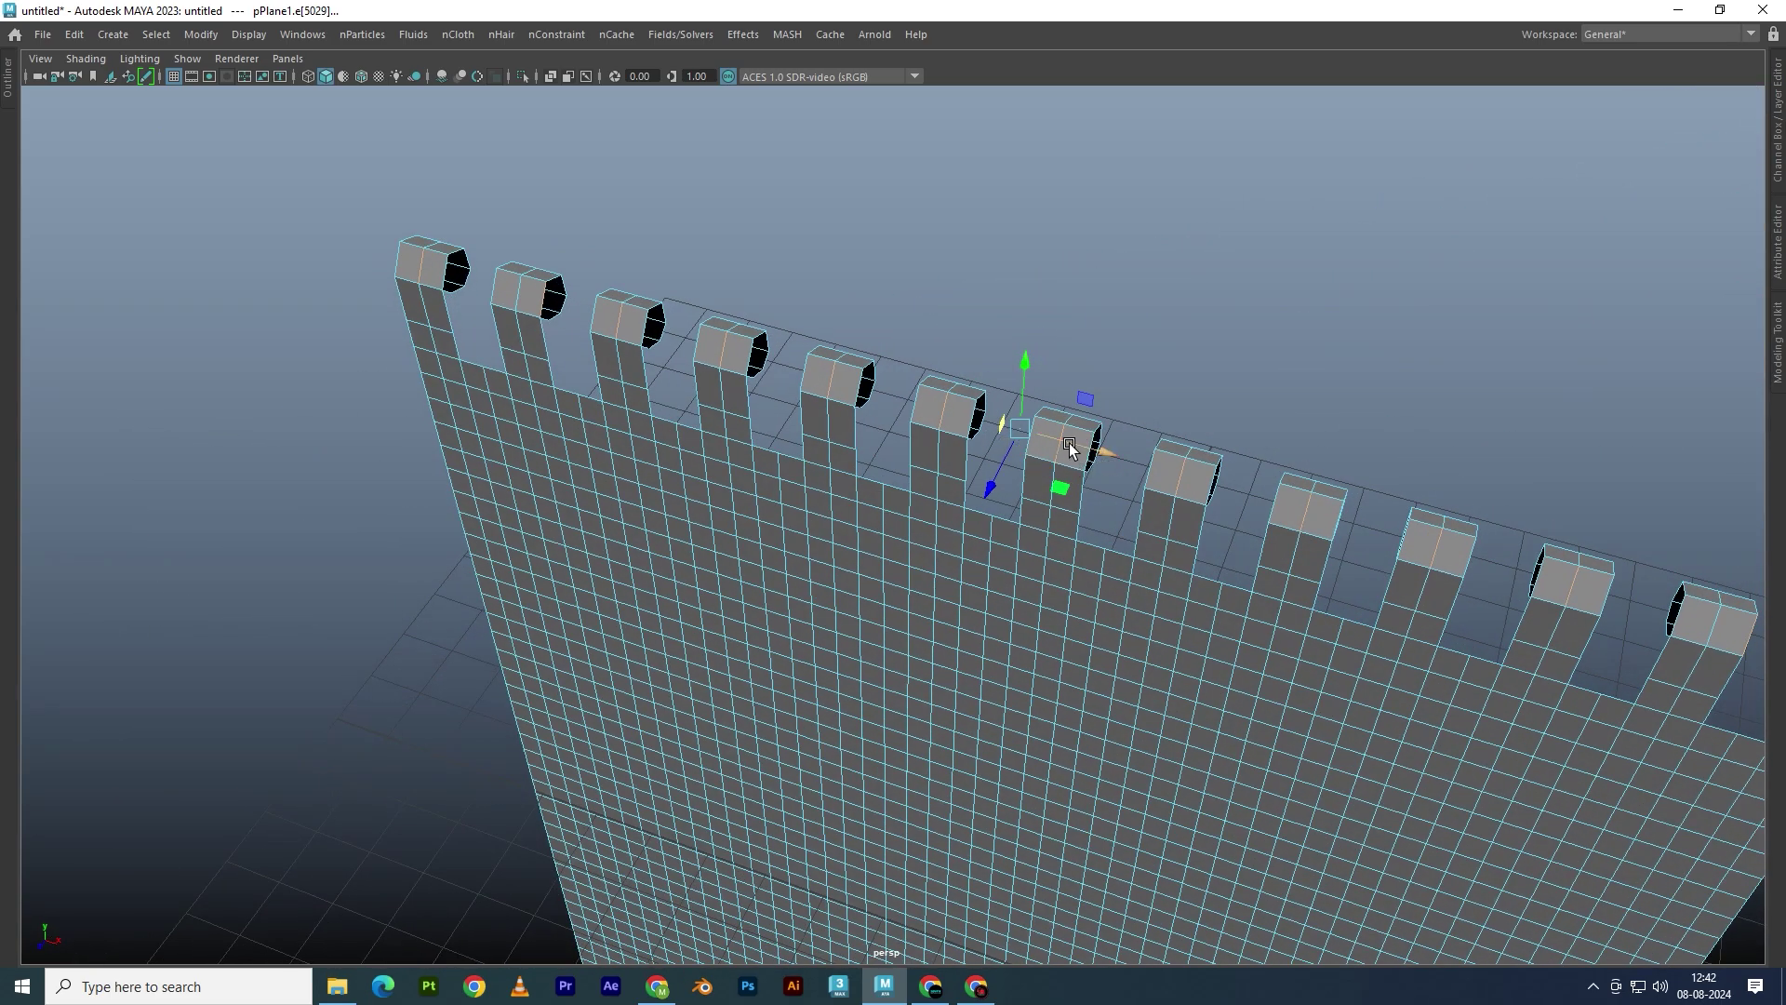
pyautogui.moveTo(1070, 444)
pyautogui.keyDown('ctrl'); pyautogui.mouseDown(button='right')
pyautogui.moveTo(1033, 462)
pyautogui.moveTo(1096, 482)
pyautogui.mouseUp(button='right'); pyautogui.keyUp('ctrl')
pyautogui.hotkey('ctrl', 'z')
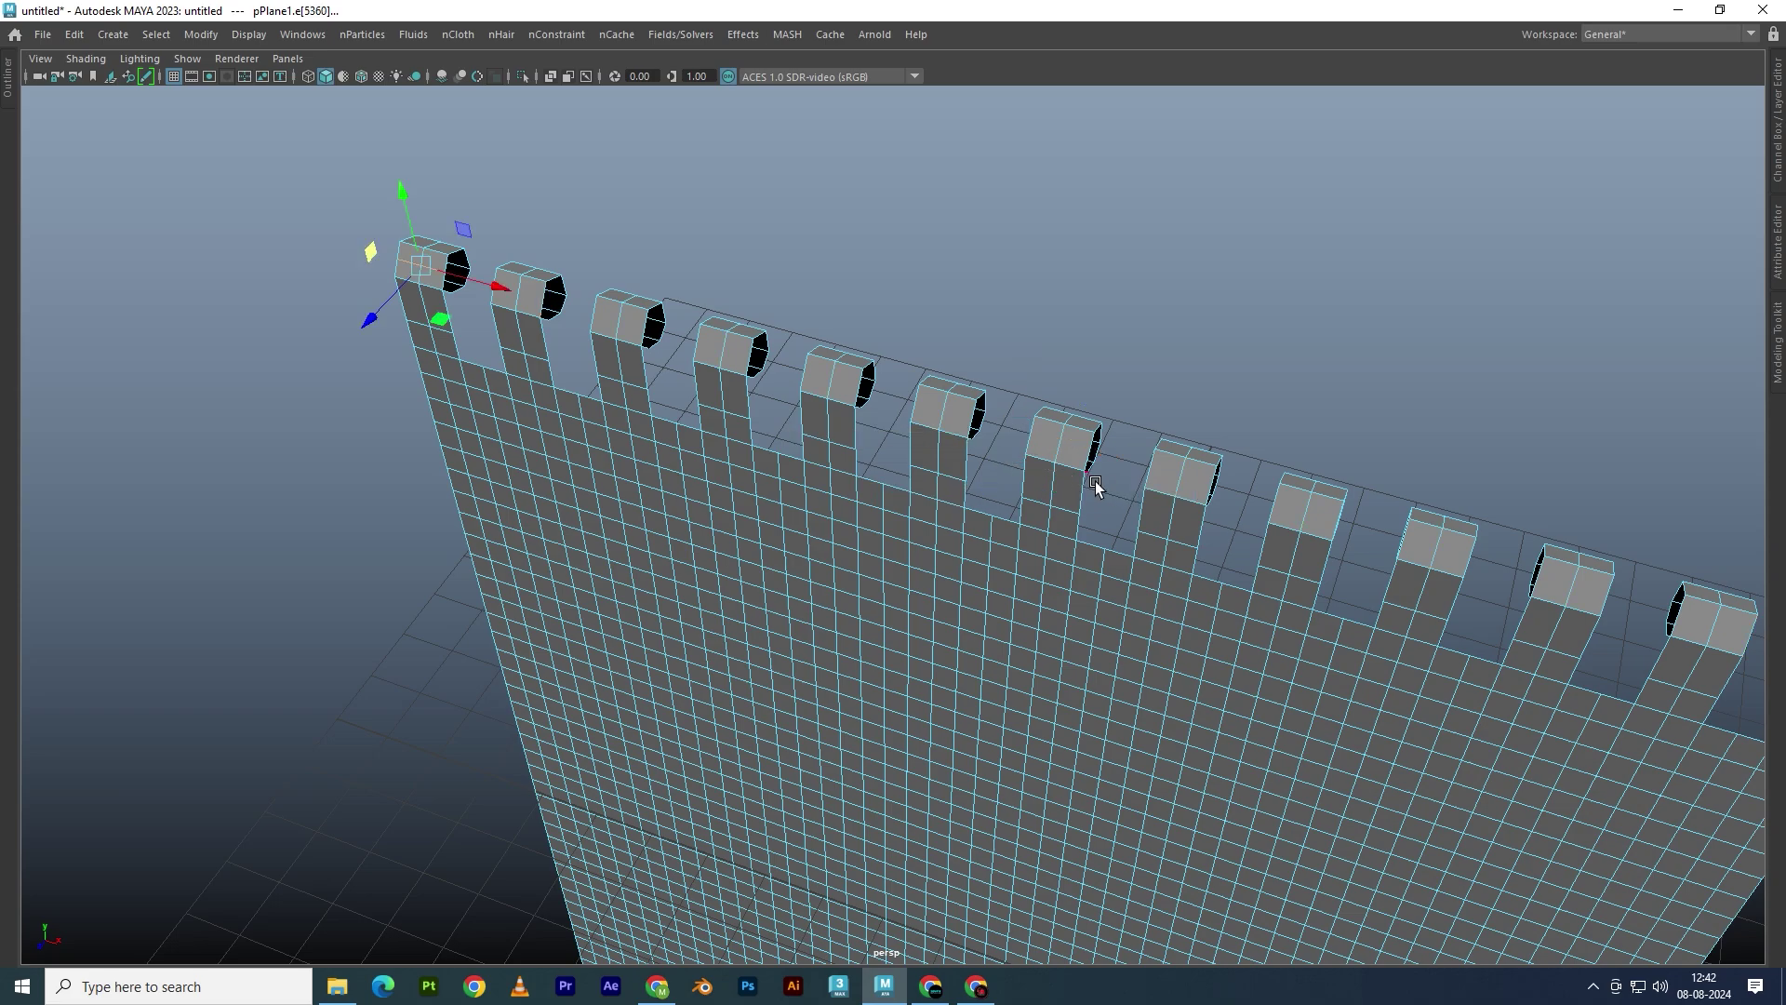
pyautogui.keyDown('alt'); pyautogui.moveTo(1096, 482); pyautogui.dragTo(912, 421); pyautogui.keyUp('alt')
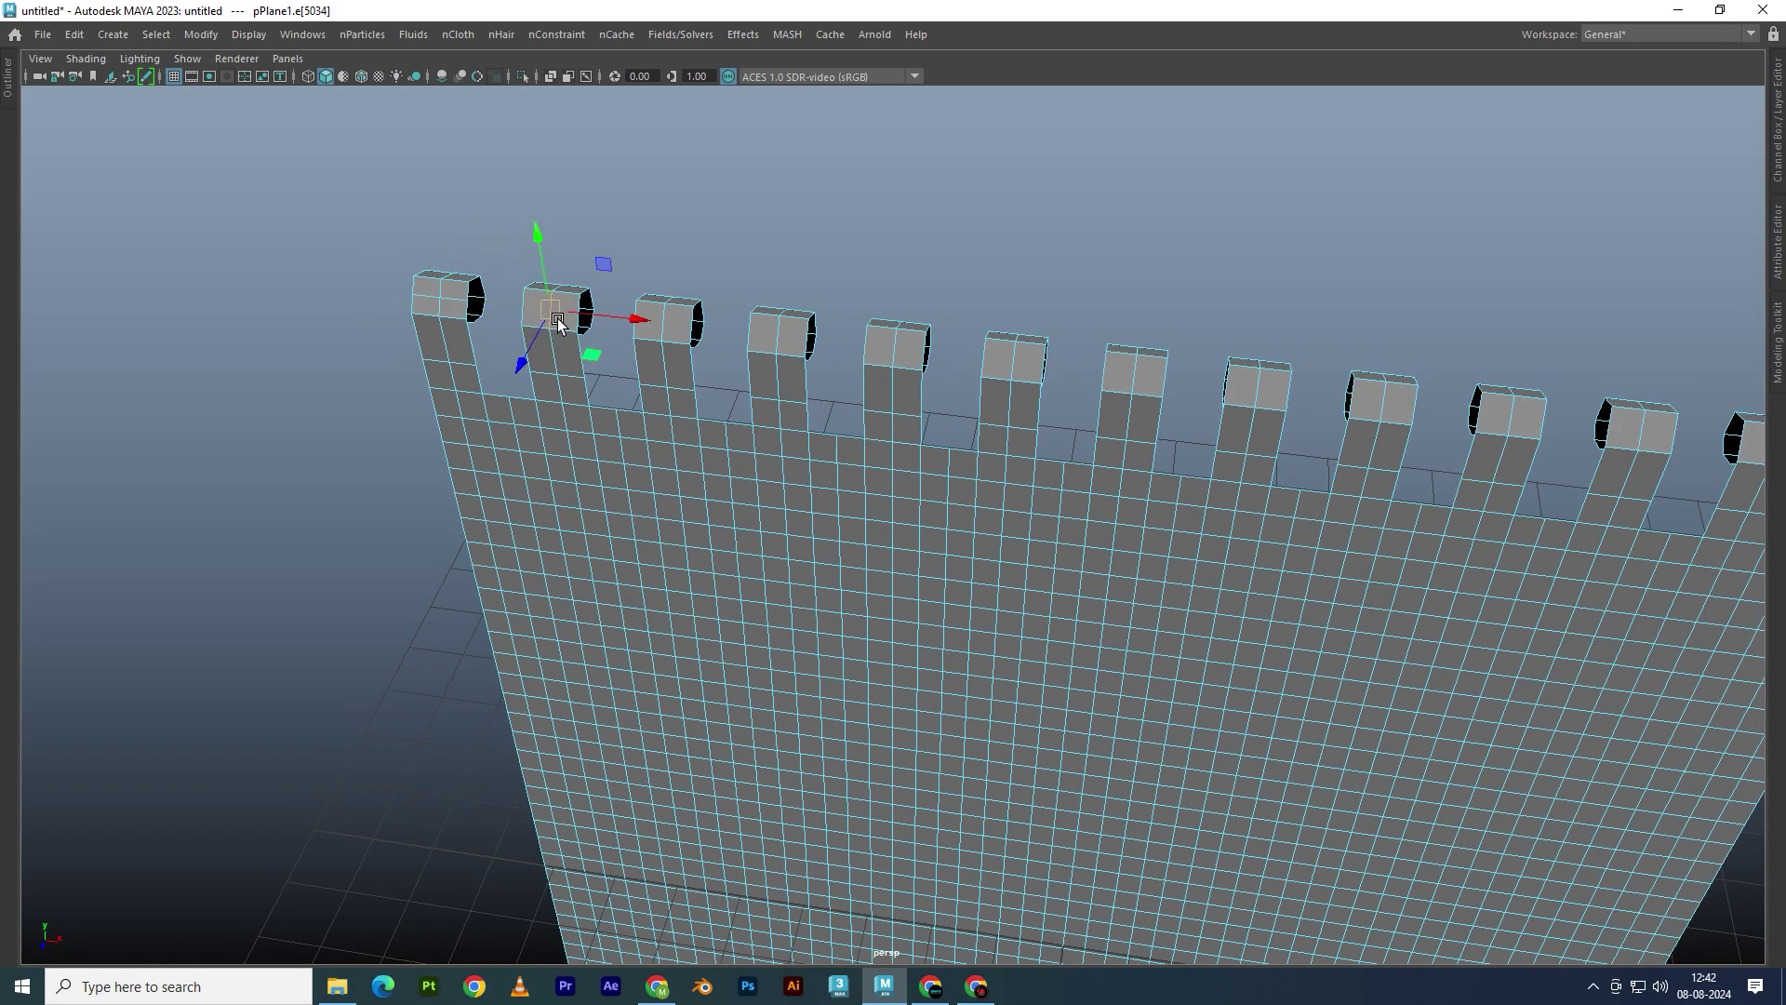
pyautogui.keyDown('shift'); pyautogui.click(689, 332); pyautogui.keyUp('shift')
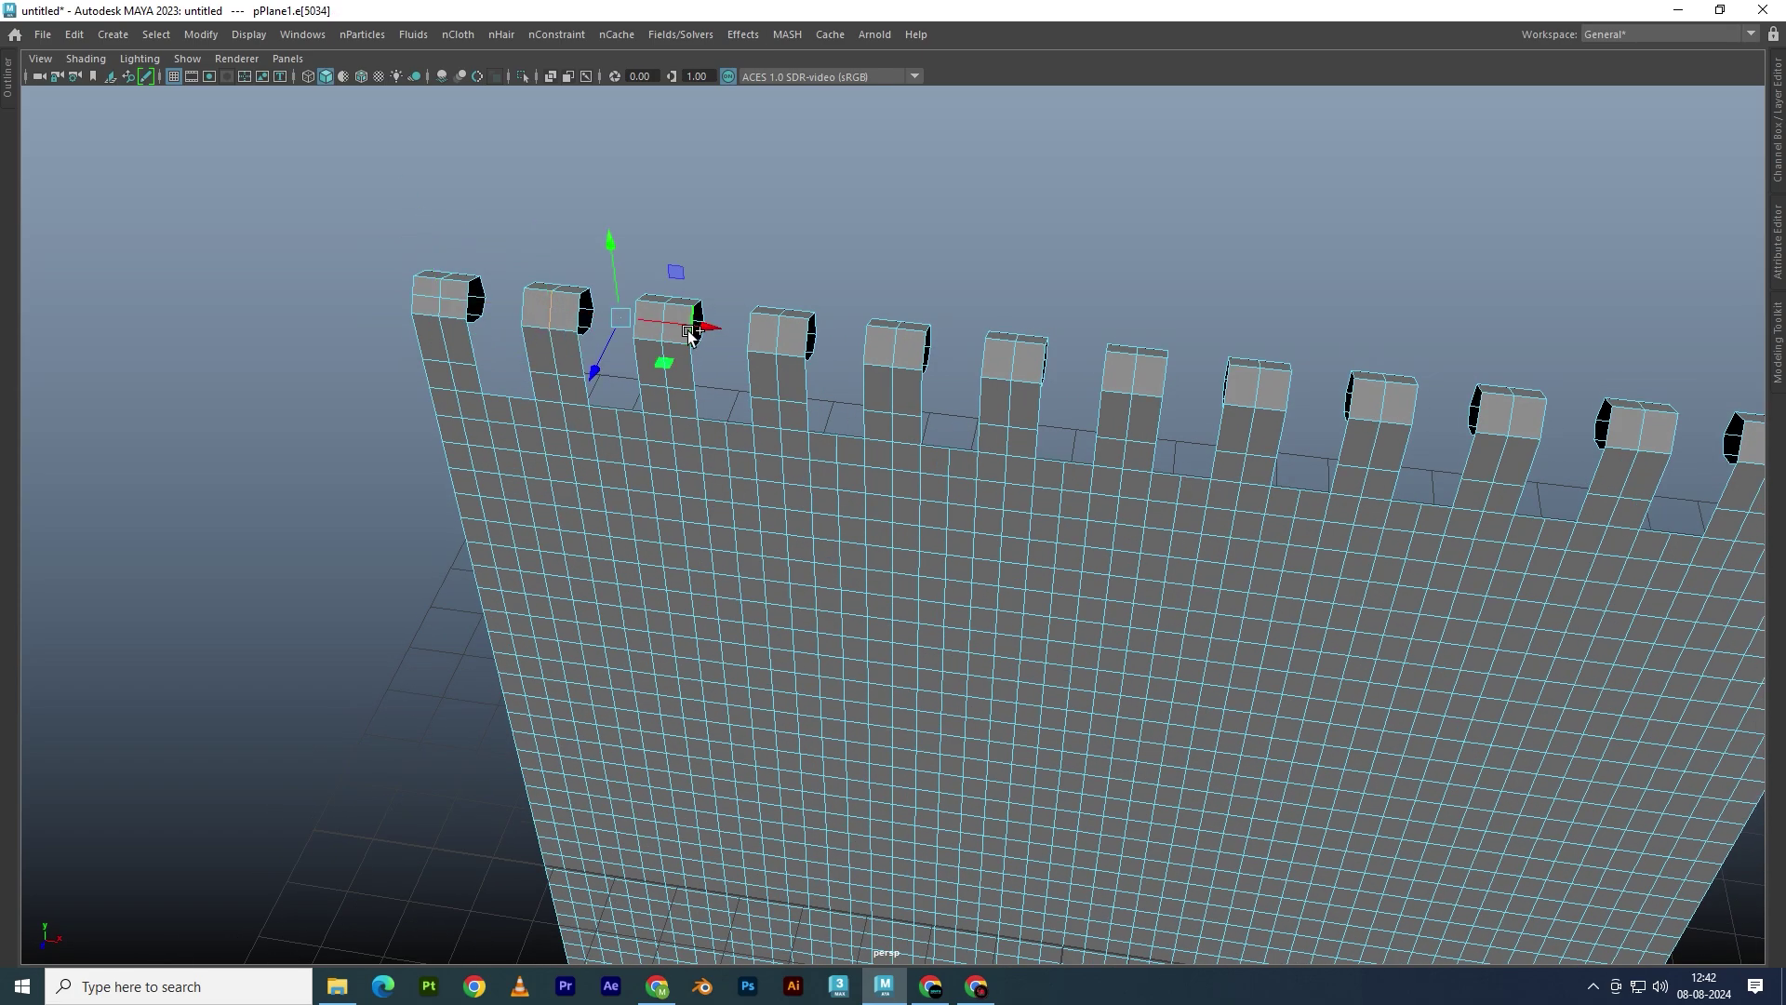
pyautogui.keyDown('shift'); pyautogui.click(767, 335); pyautogui.keyUp('shift')
pyautogui.keyDown('shift'); pyautogui.click(890, 345); pyautogui.keyUp('shift')
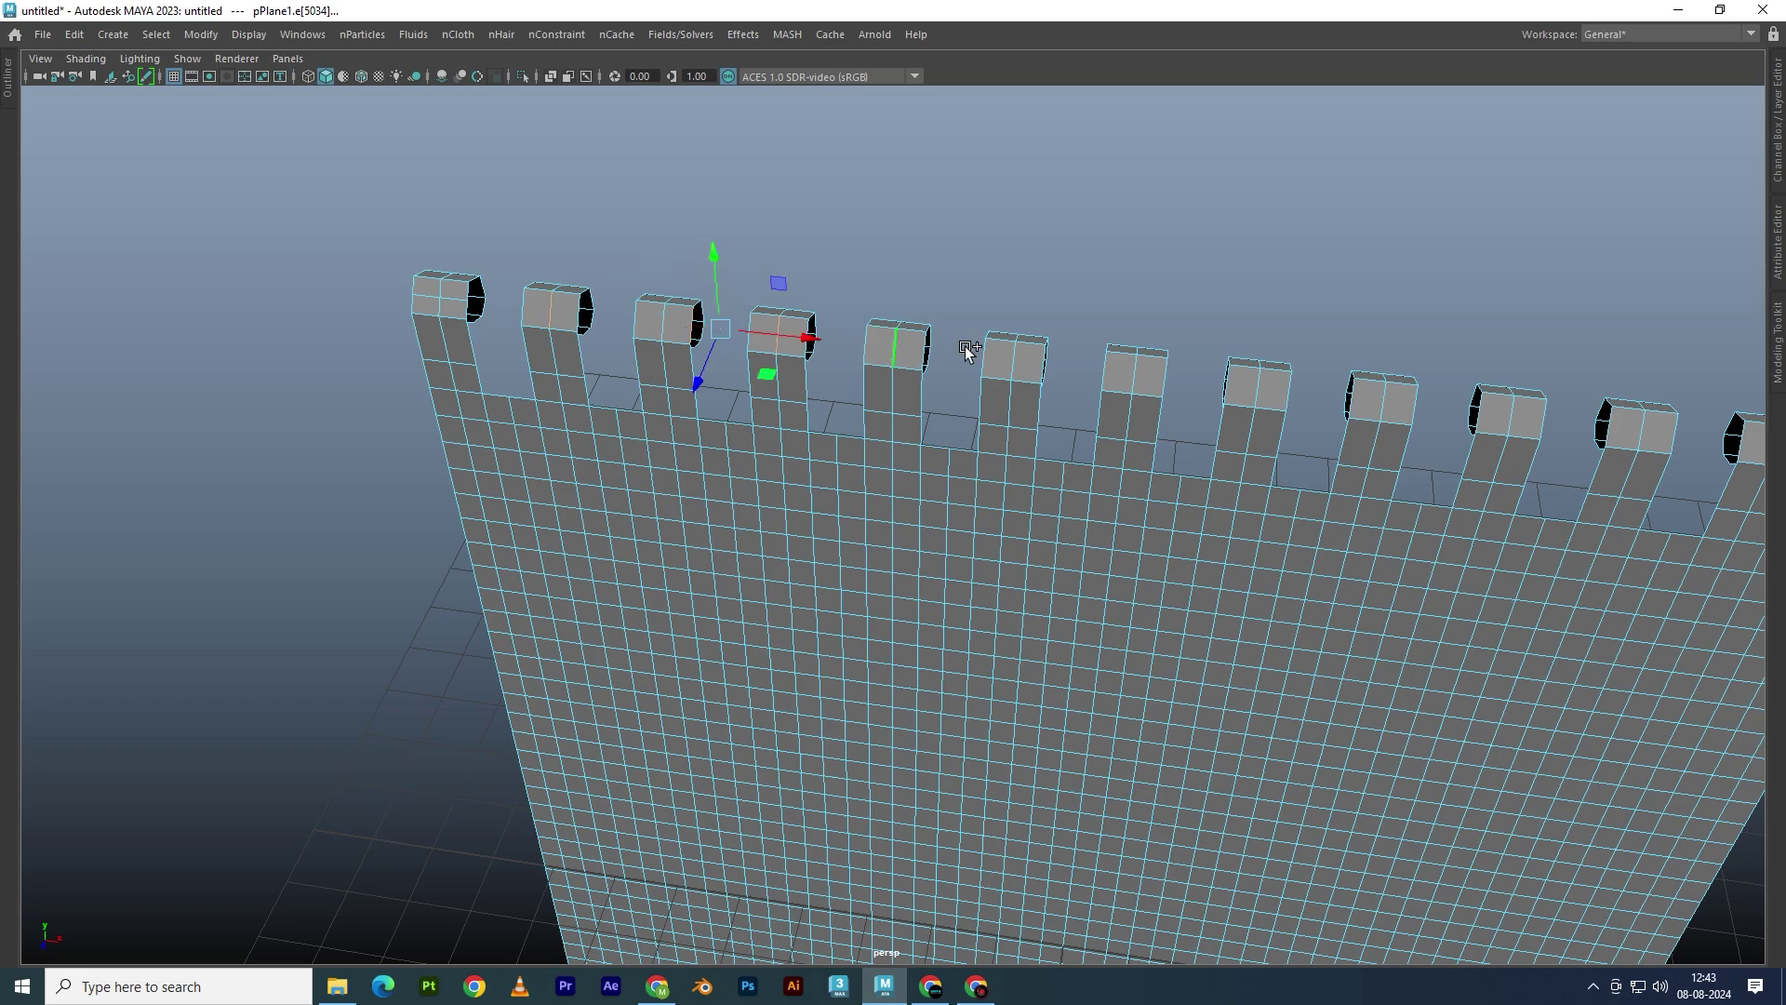
pyautogui.keyDown('shift'); pyautogui.click(1001, 356); pyautogui.keyUp('shift')
pyautogui.keyDown('shift'); pyautogui.click(1136, 376); pyautogui.keyUp('shift')
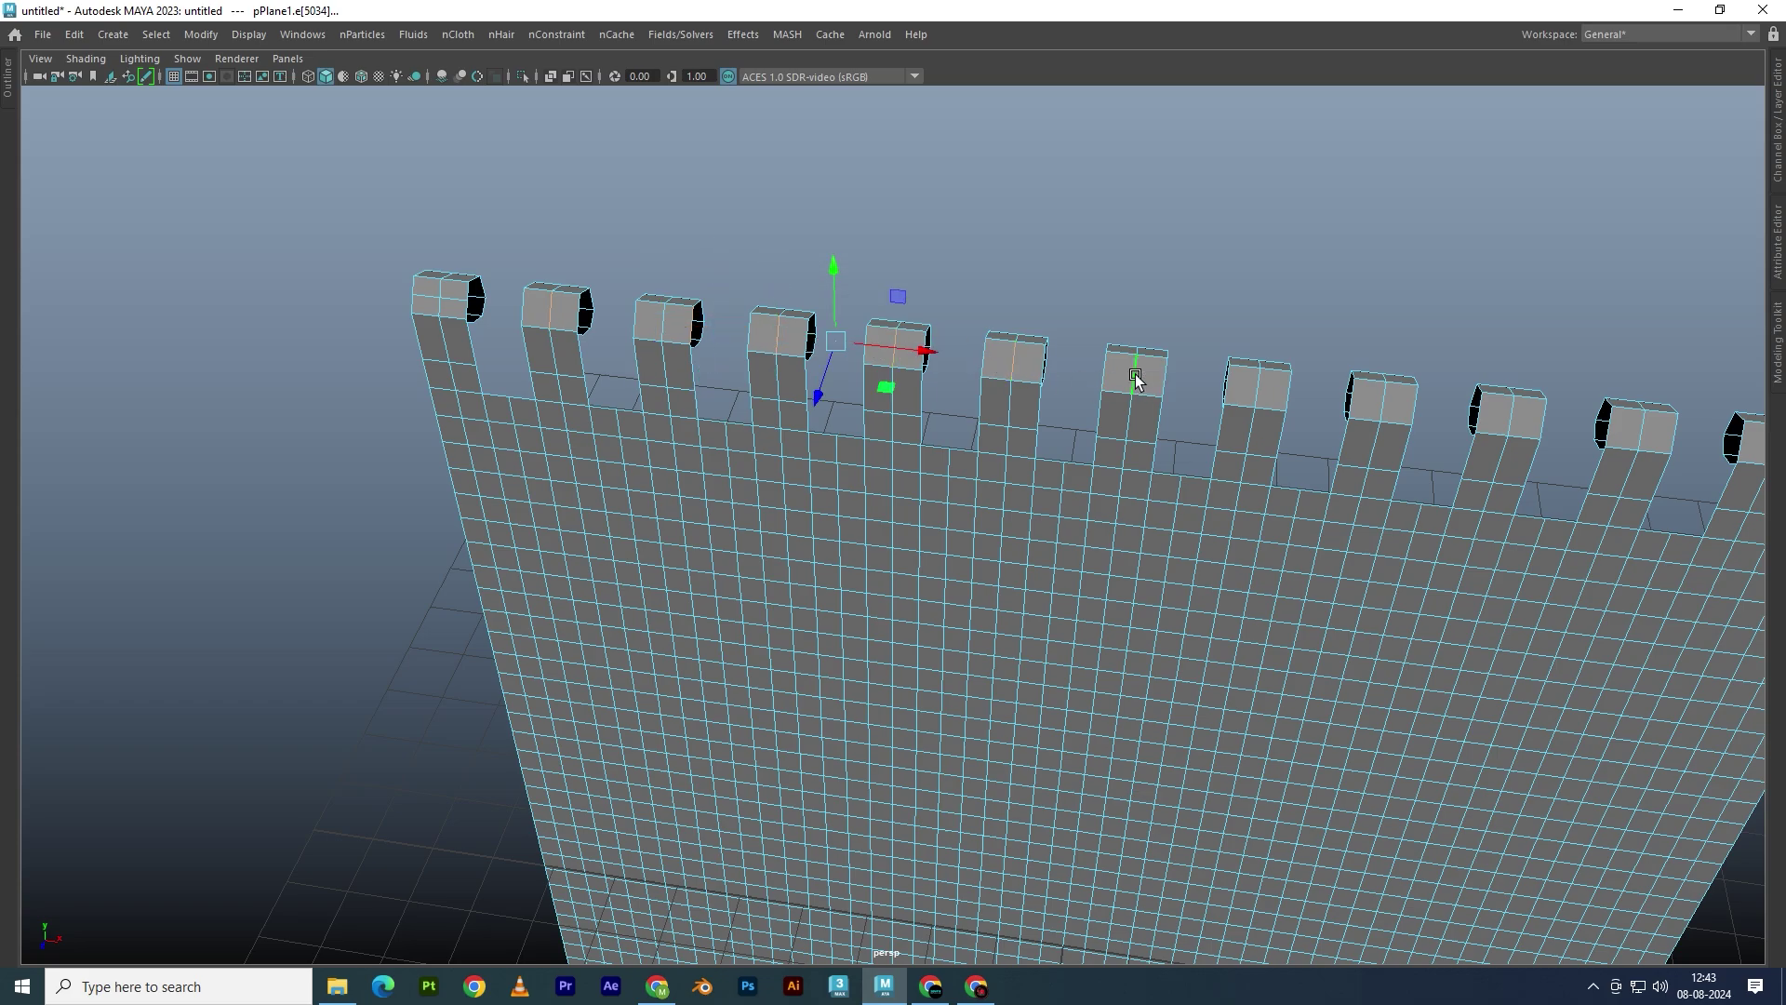
# Reselect the new edges across the third through eleventh tabs
pyautogui.keyDown('shift'); pyautogui.click(693, 326); pyautogui.keyUp('shift')
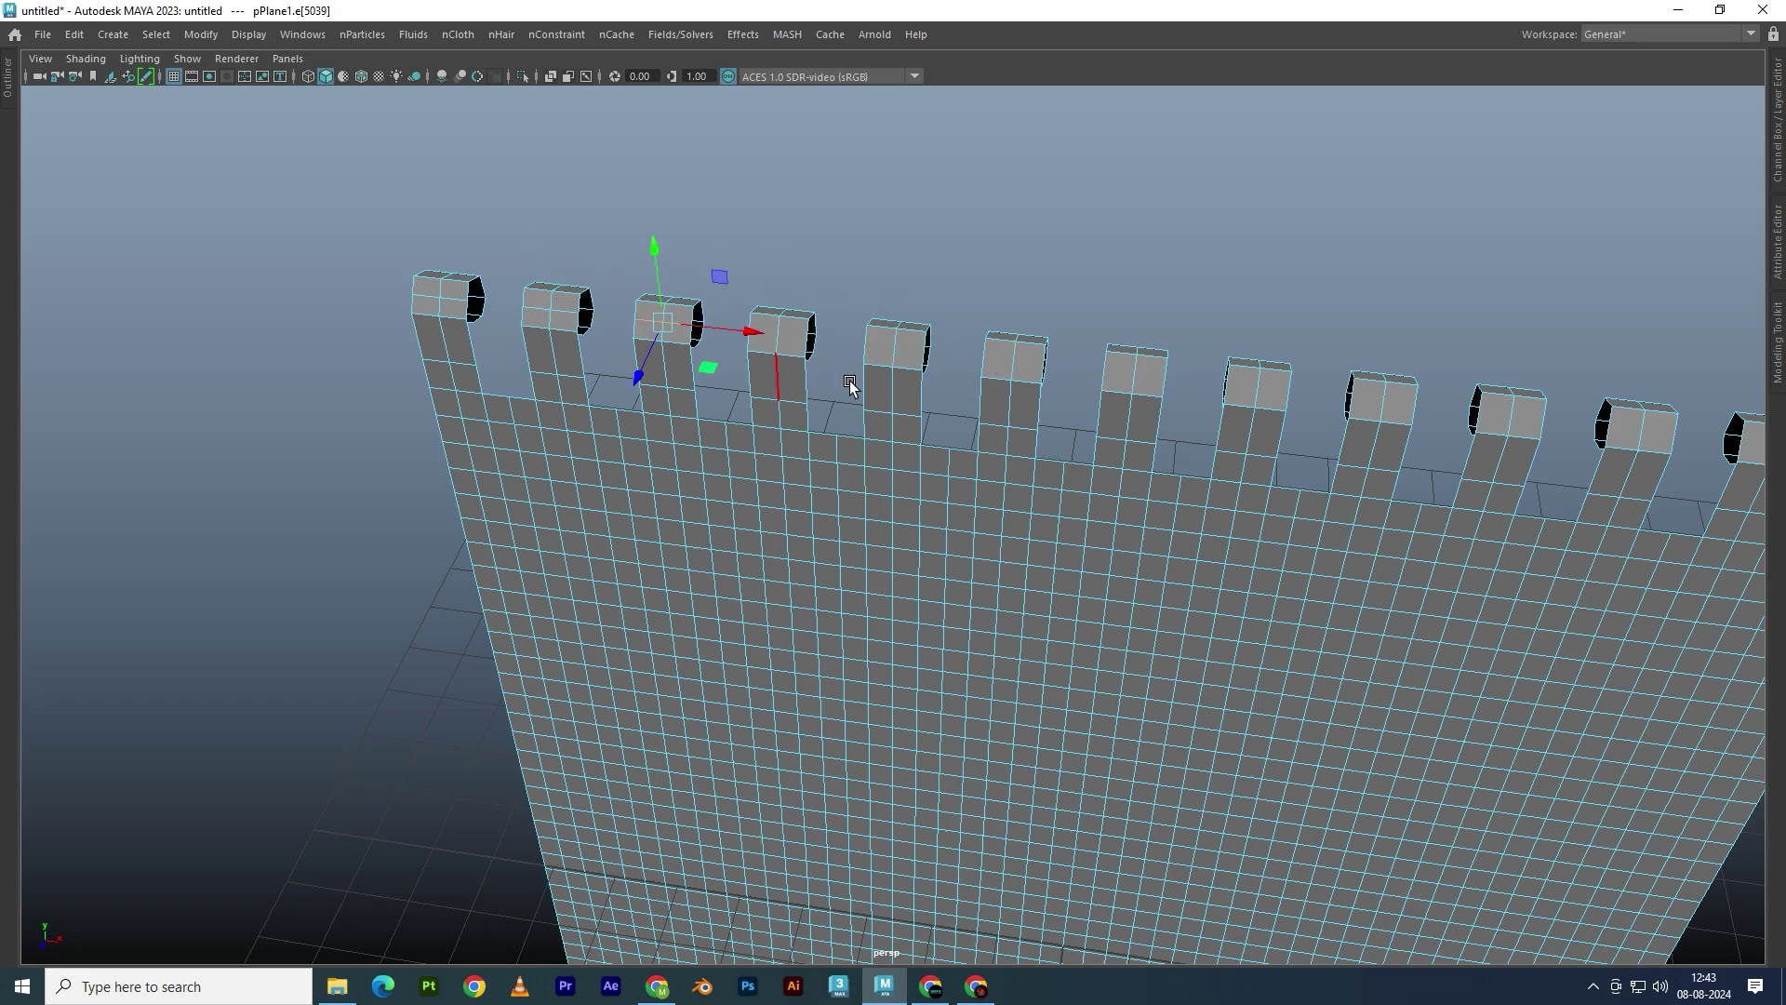
pyautogui.keyDown('shift'); pyautogui.click(804, 349); pyautogui.keyUp('shift')
pyautogui.keyDown('shift'); pyautogui.click(910, 361); pyautogui.keyUp('shift')
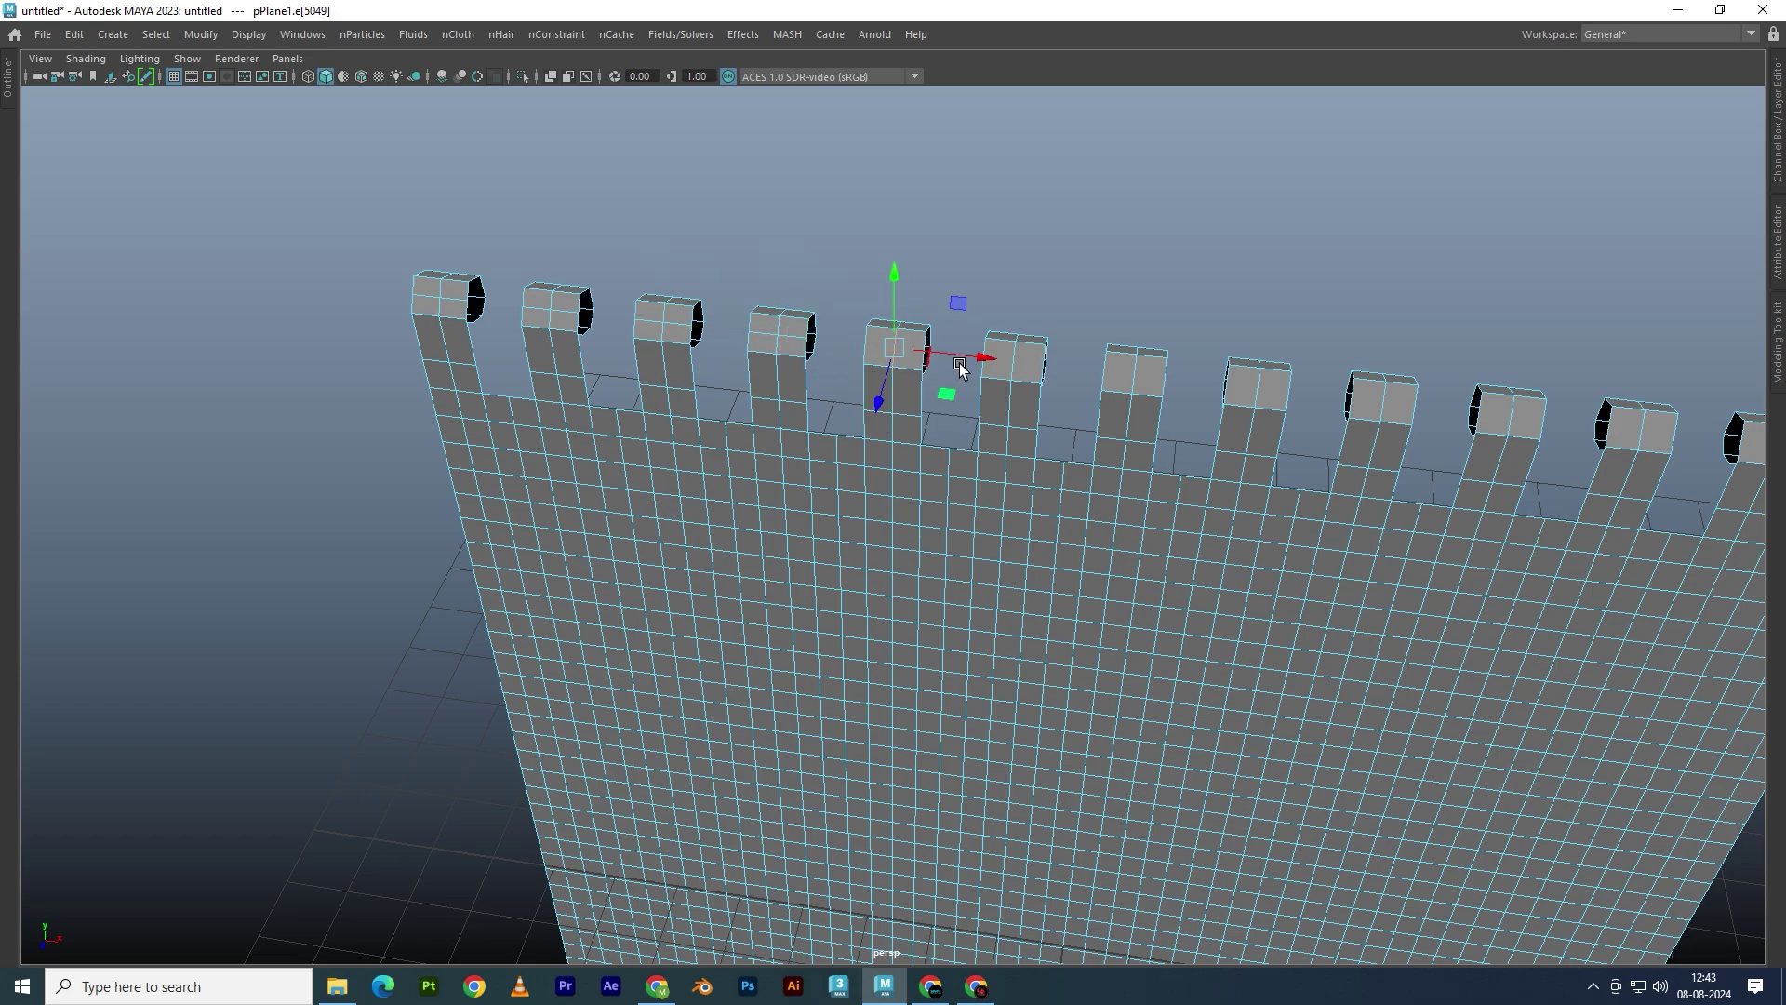
pyautogui.keyDown('shift'); pyautogui.click(1016, 366); pyautogui.keyUp('shift')
pyautogui.keyDown('shift'); pyautogui.click(1133, 372); pyautogui.keyUp('shift')
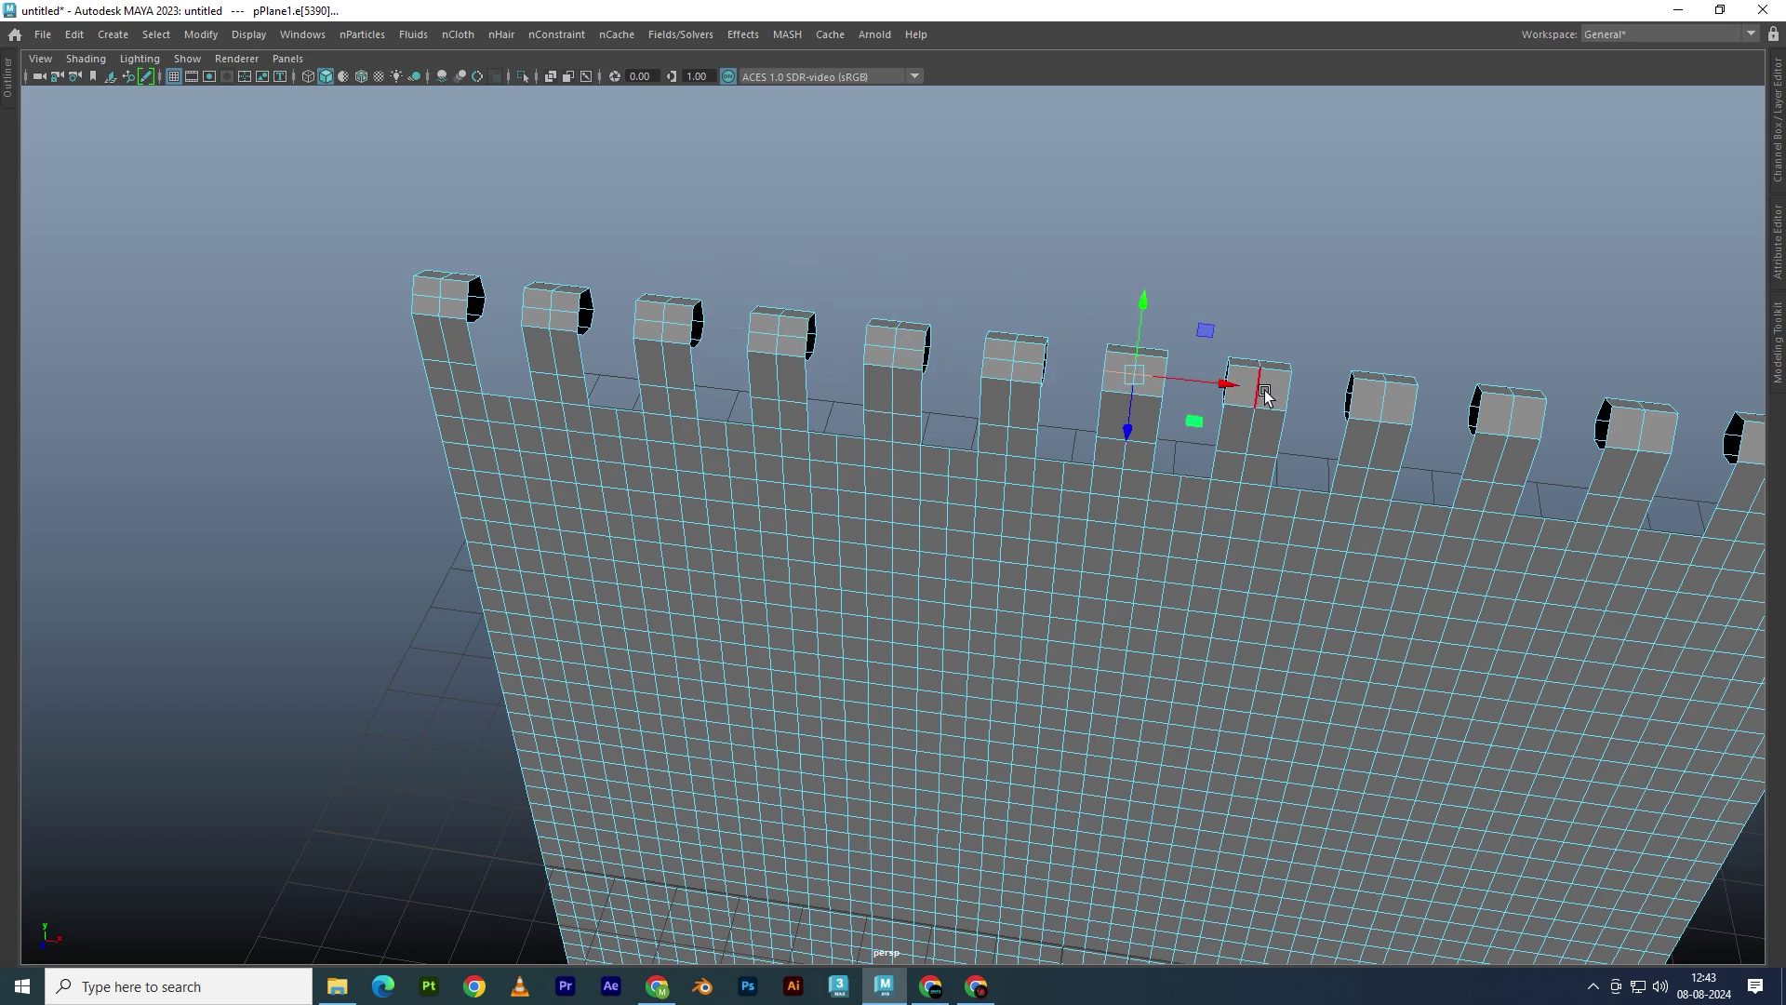
pyautogui.keyDown('shift'); pyautogui.click(1260, 387); pyautogui.keyUp('shift')
pyautogui.keyDown('shift'); pyautogui.click(1380, 406); pyautogui.keyUp('shift')
pyautogui.keyDown('shift'); pyautogui.click(1502, 416); pyautogui.keyUp('shift')
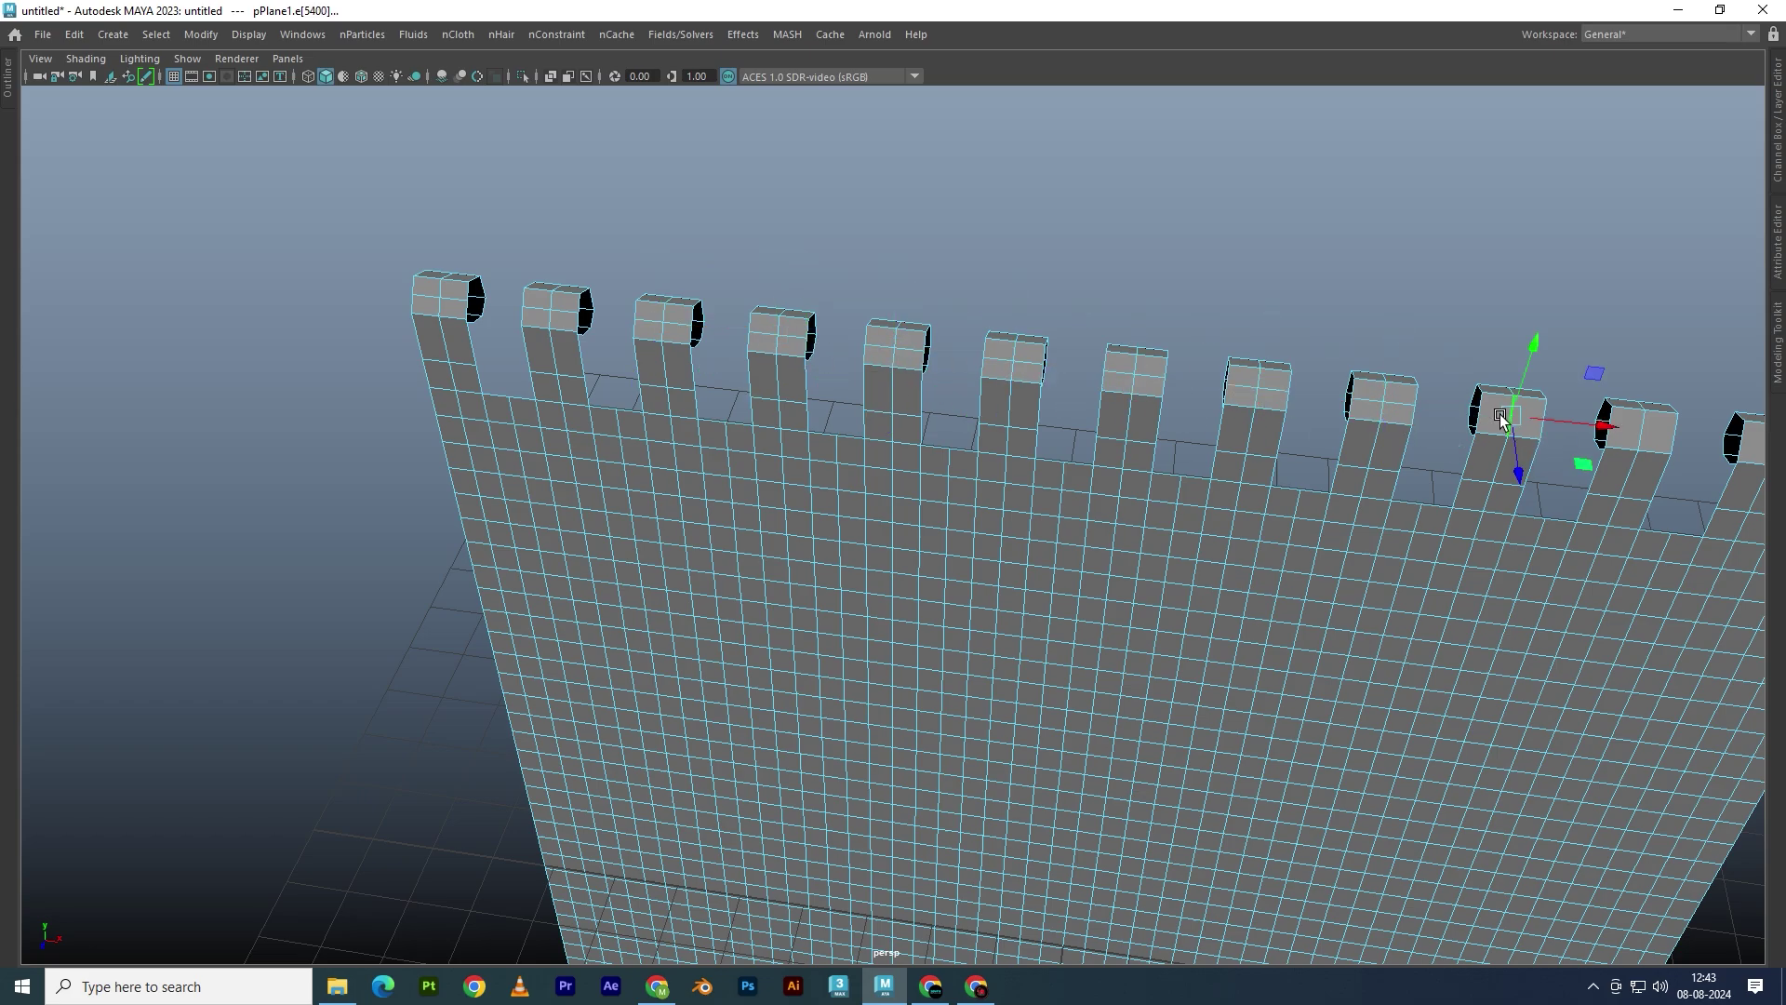
pyautogui.keyDown('shift'); pyautogui.click(1612, 451); pyautogui.keyUp('shift')
# Add the new edges on the remaining right-hand tabs
pyautogui.moveTo(1612, 453)
pyautogui.keyDown('alt'); pyautogui.mouseDown(button='middle')
pyautogui.moveTo(1169, 504)
pyautogui.moveTo(1250, 416)
pyautogui.mouseUp(button='middle'); pyautogui.keyUp('alt')
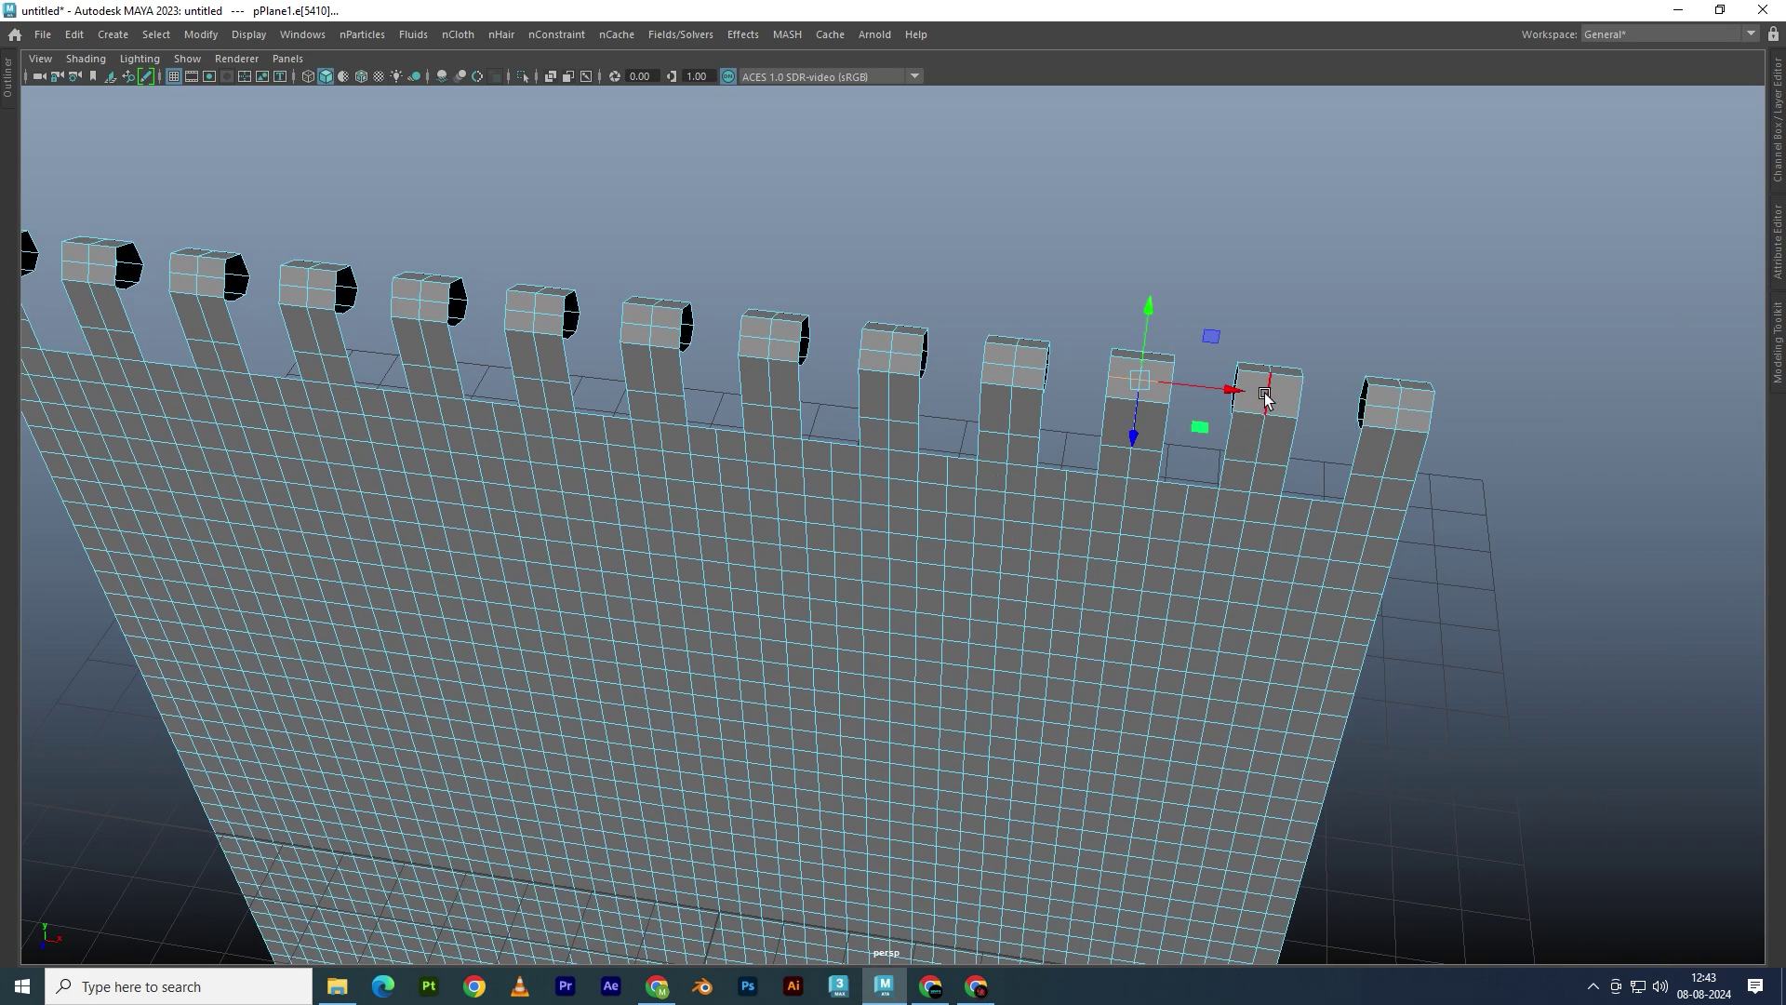
pyautogui.click(1267, 401)
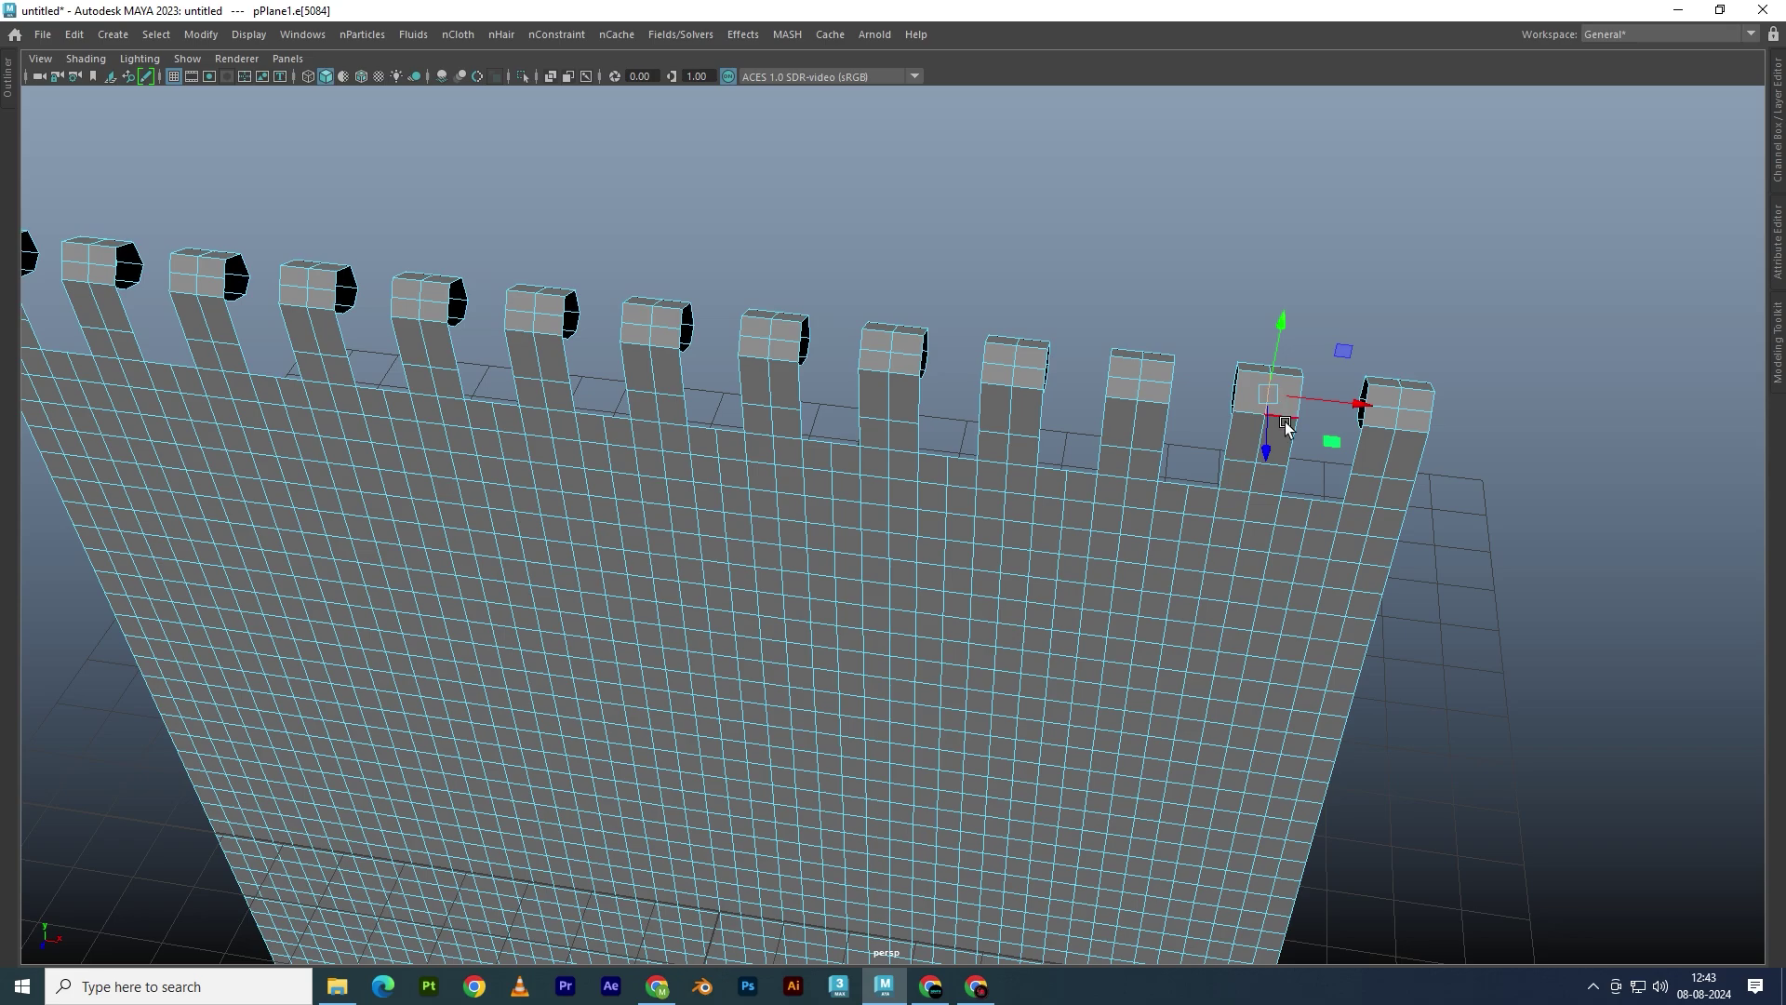
pyautogui.keyDown('shift'); pyautogui.click(1367, 430); pyautogui.keyUp('shift')
pyautogui.keyDown('alt'); pyautogui.moveTo(1366, 478); pyautogui.dragTo(1228, 555); pyautogui.keyUp('alt')
# In the full side view, shift the top curtain vertices and raise the loop's right vertex
pyautogui.press('space')
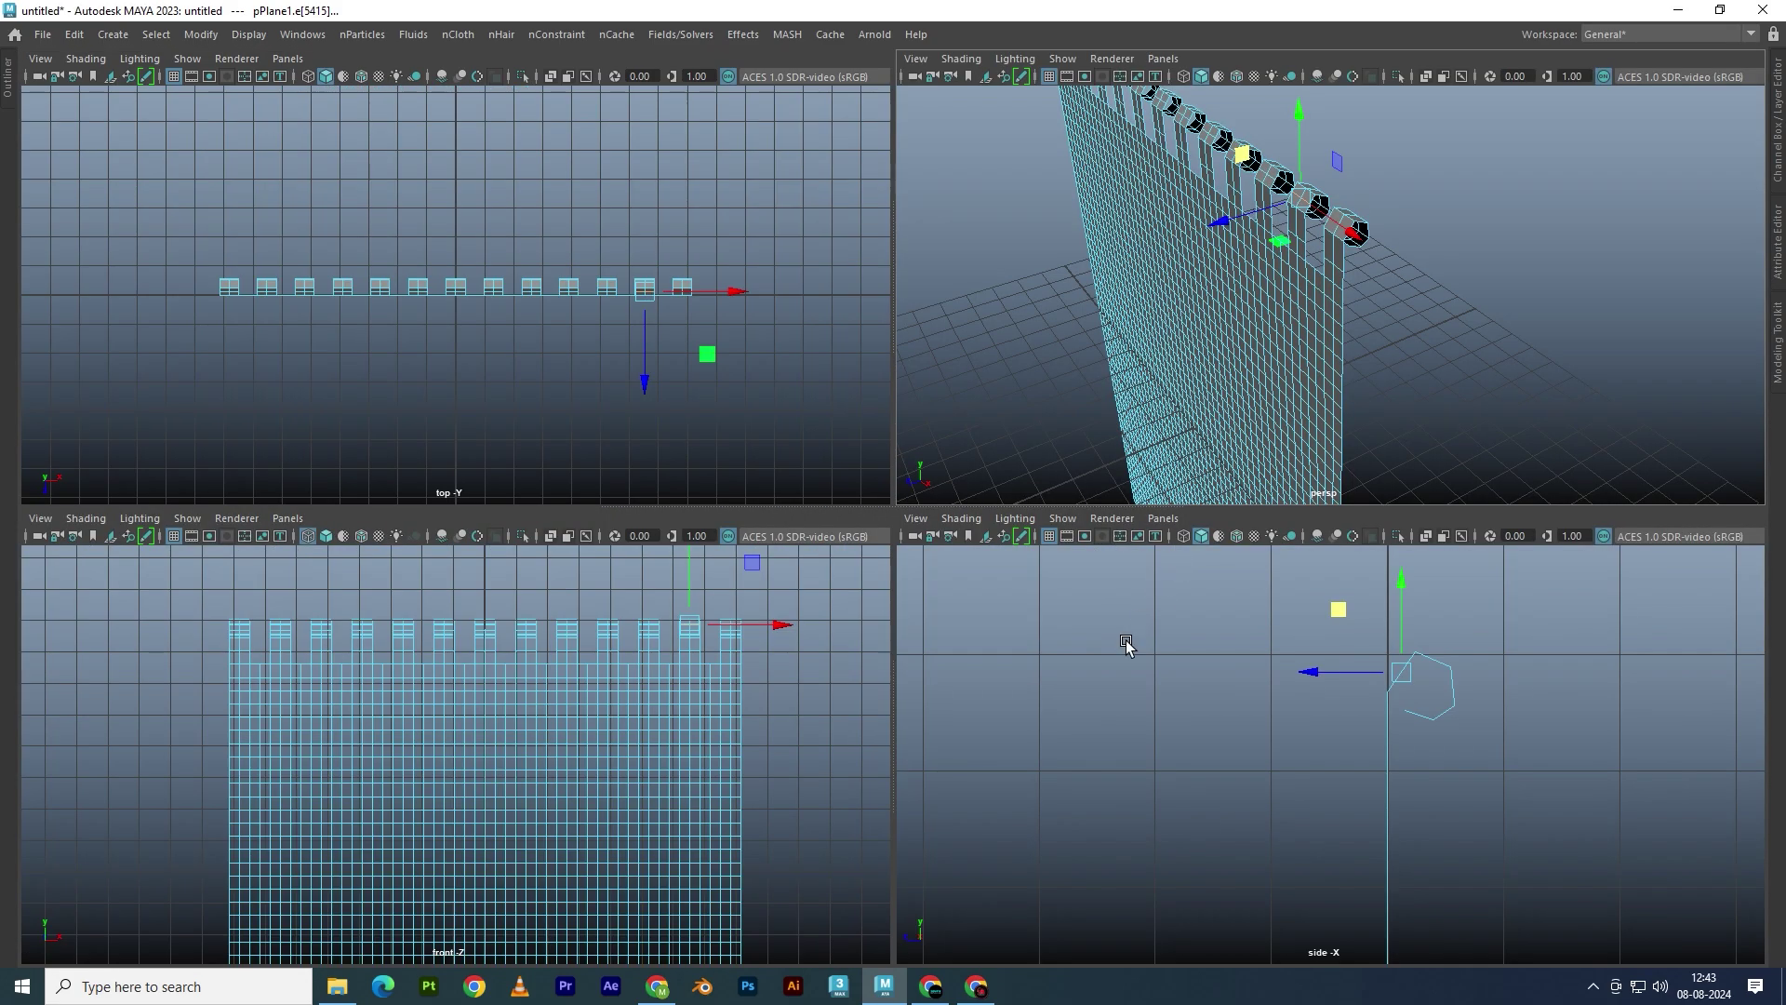
pyautogui.press('space')
pyautogui.click(978, 364)
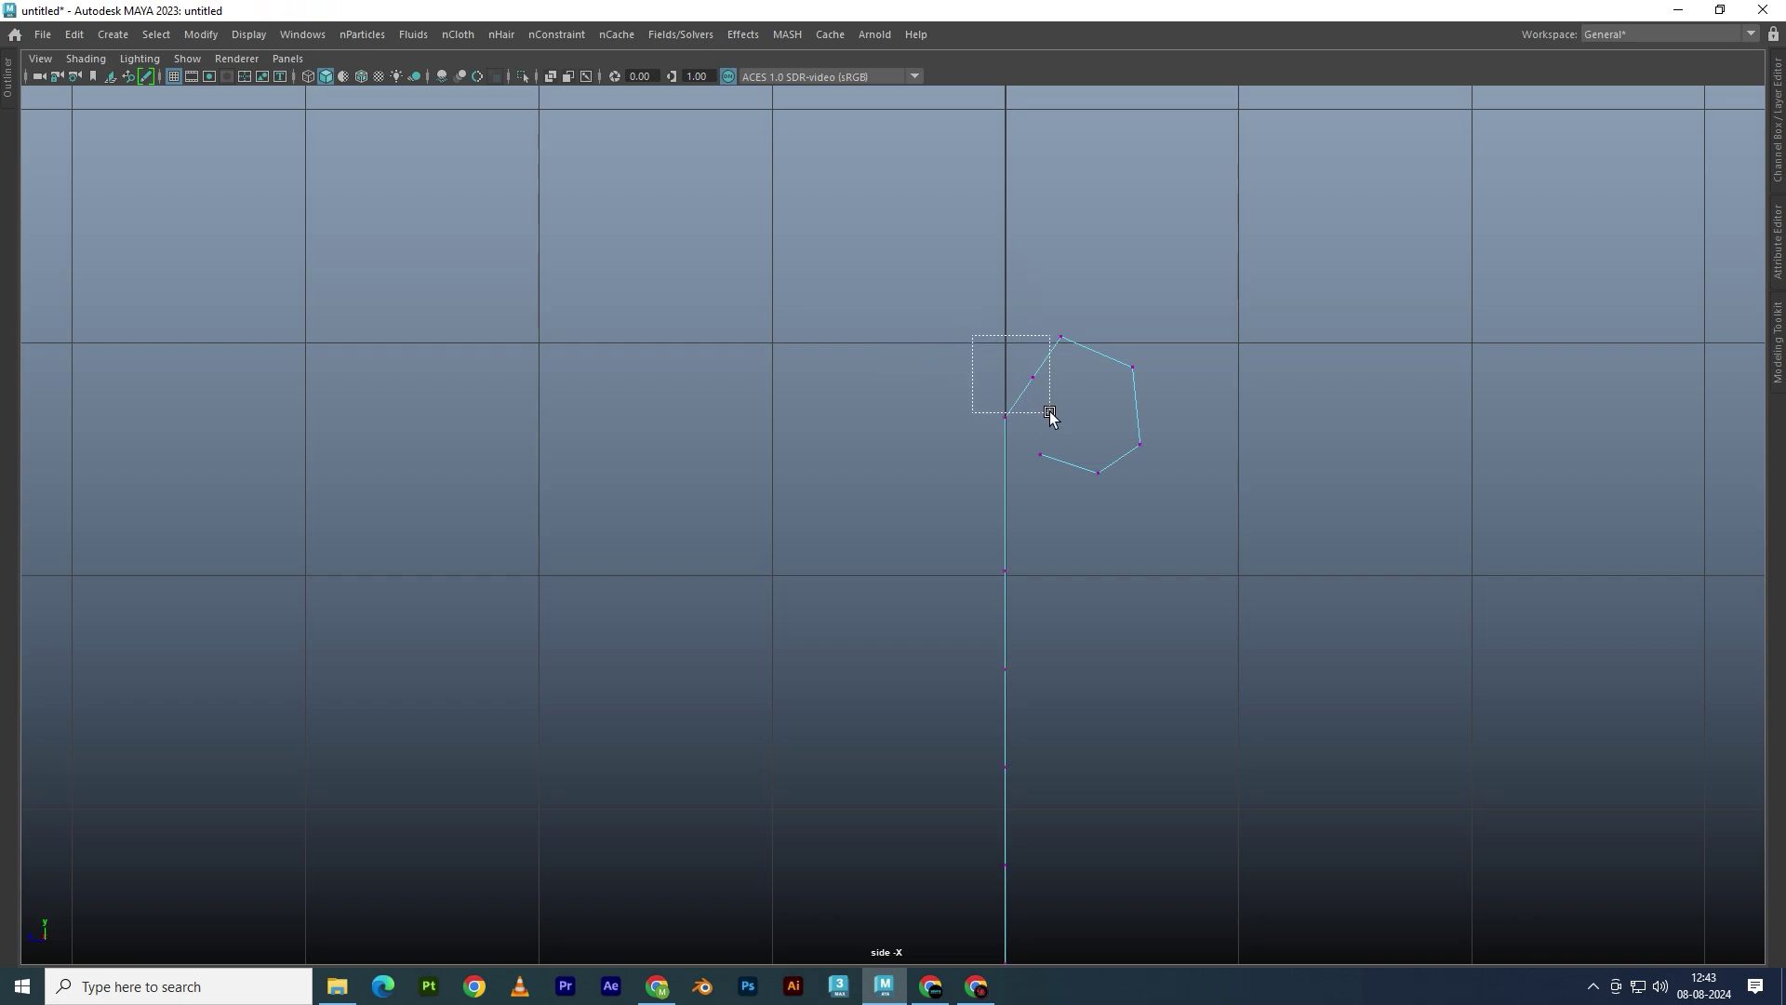
pyautogui.moveTo(971, 336); pyautogui.dragTo(1046, 409)
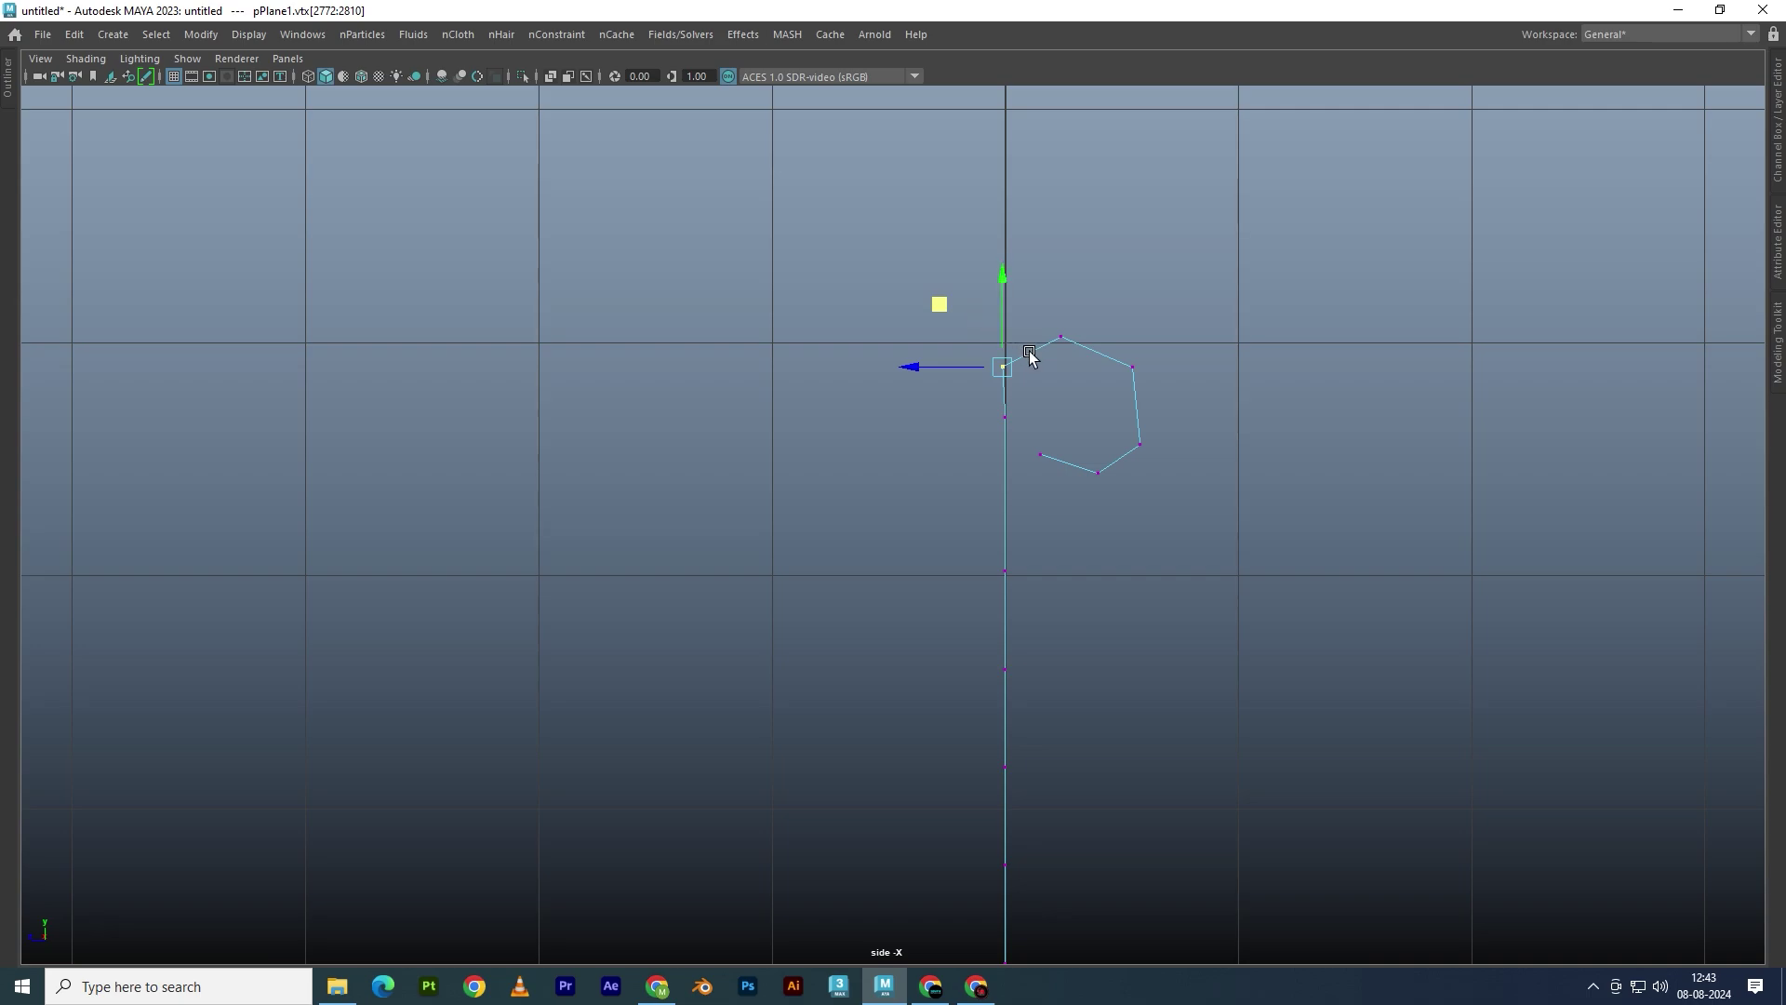
pyautogui.moveTo(939, 304); pyautogui.dragTo(953, 300)
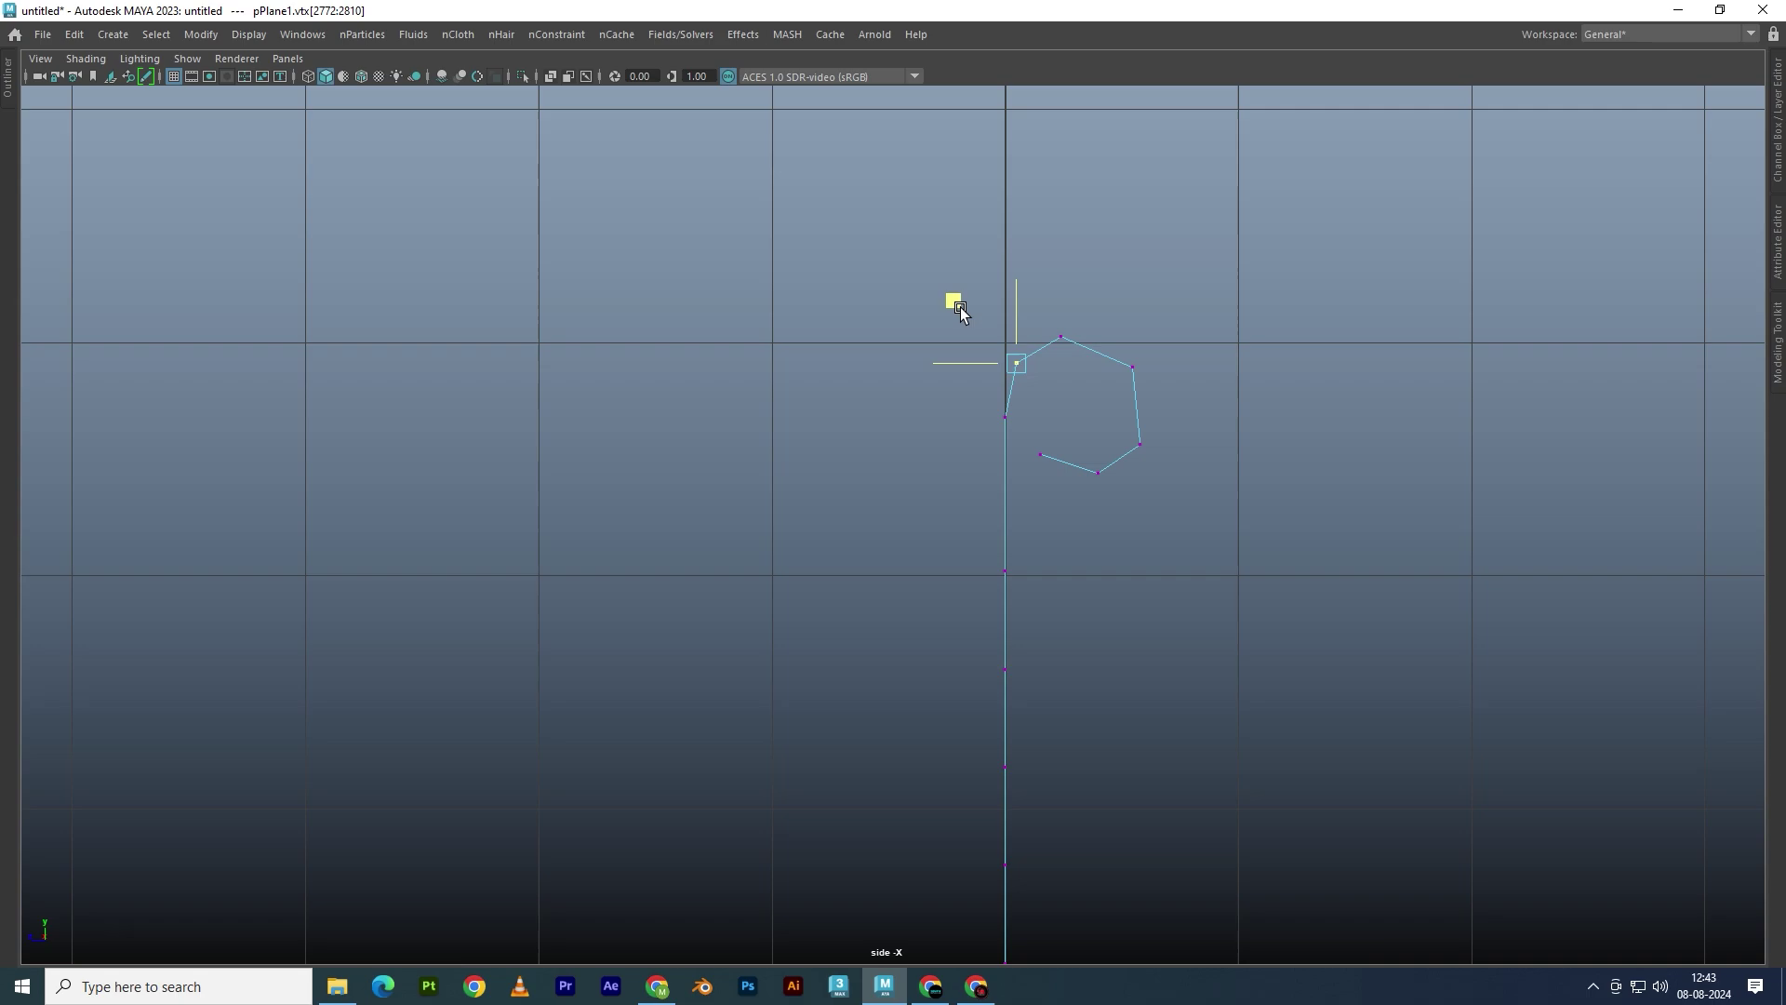
pyautogui.moveTo(1070, 395)
pyautogui.mouseDown()
pyautogui.moveTo(1148, 331)
pyautogui.moveTo(1132, 305)
pyautogui.mouseUp()
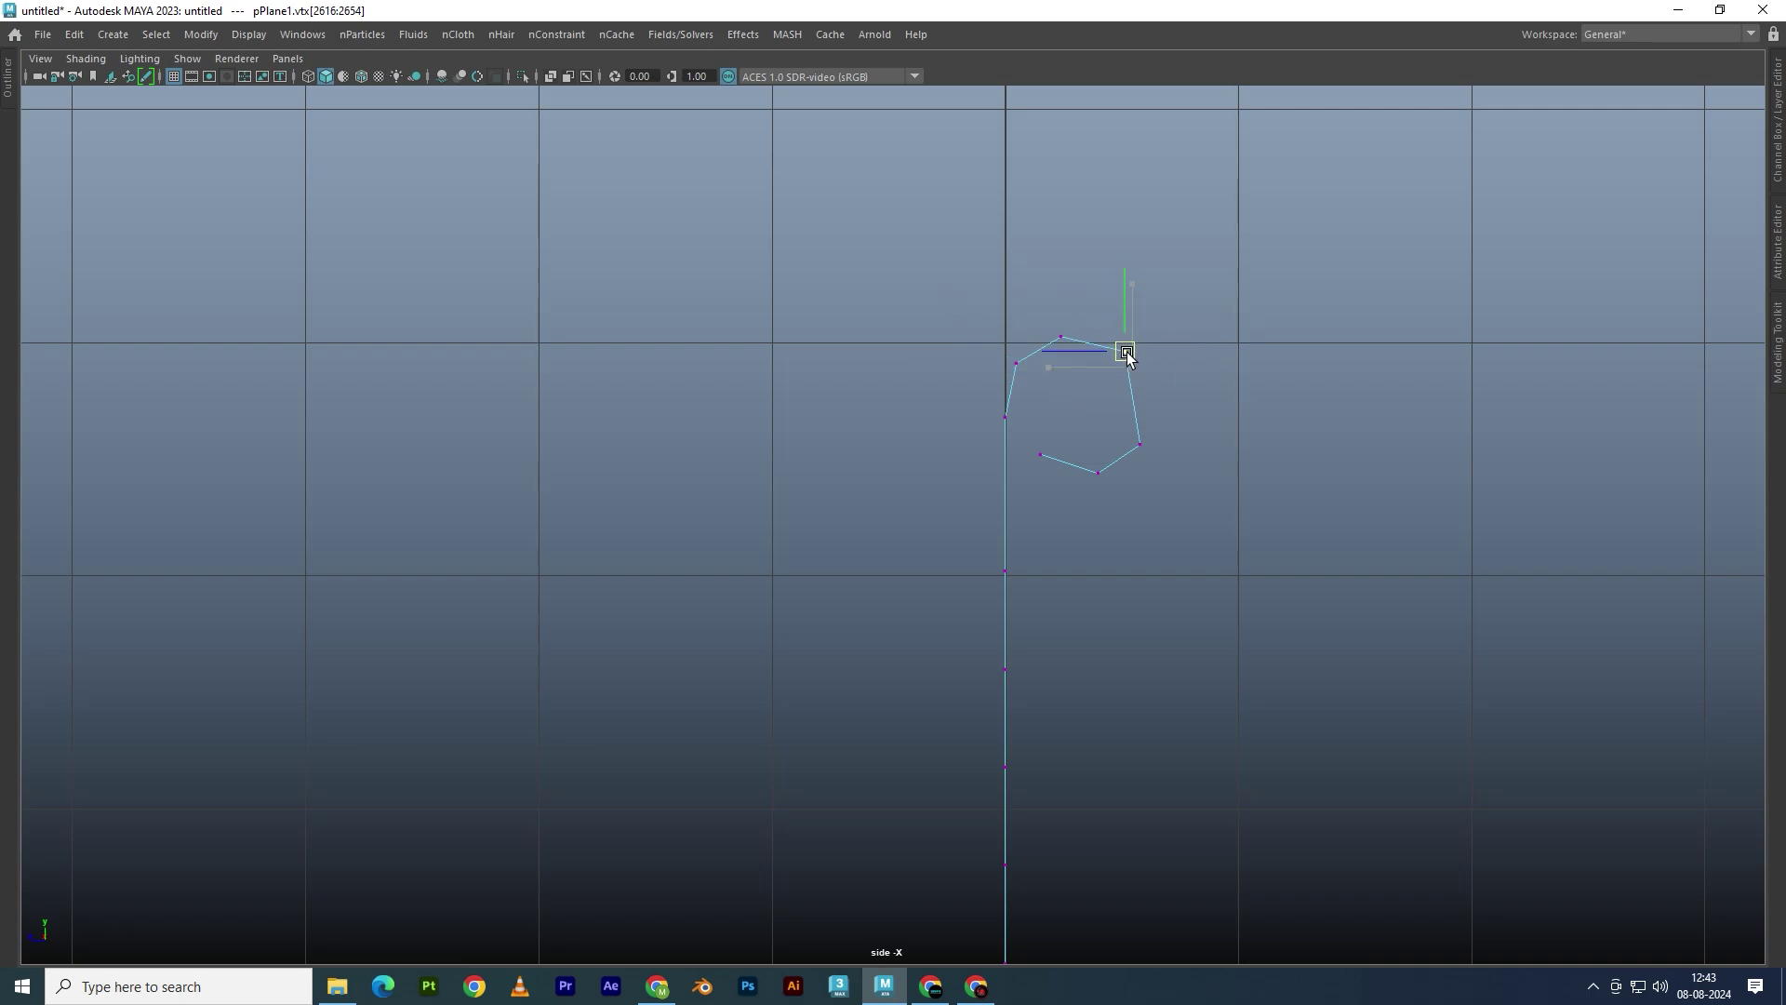
# Raise the loop's lower vertices into a rounder shape, then return to object mode
pyautogui.click(1204, 484)
pyautogui.click(1143, 444)
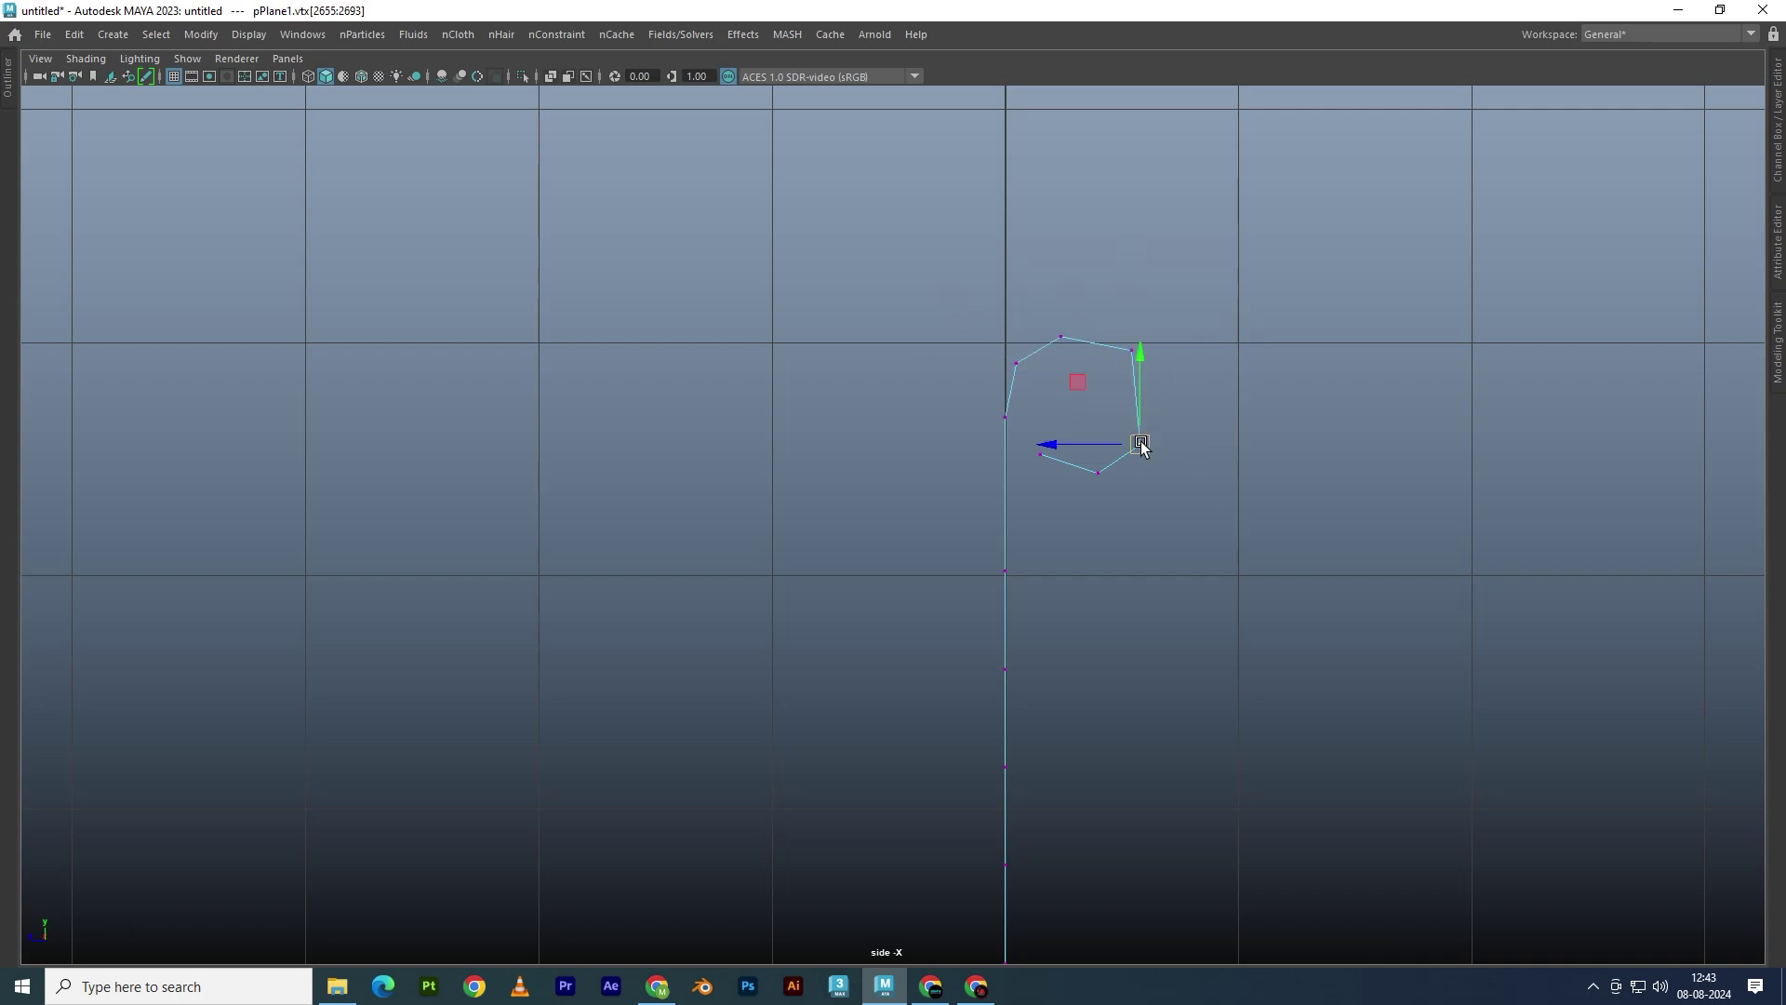
pyautogui.moveTo(1142, 444)
pyautogui.mouseDown()
pyautogui.moveTo(1143, 422)
pyautogui.moveTo(1094, 466)
pyautogui.mouseUp()
pyautogui.click(1099, 473)
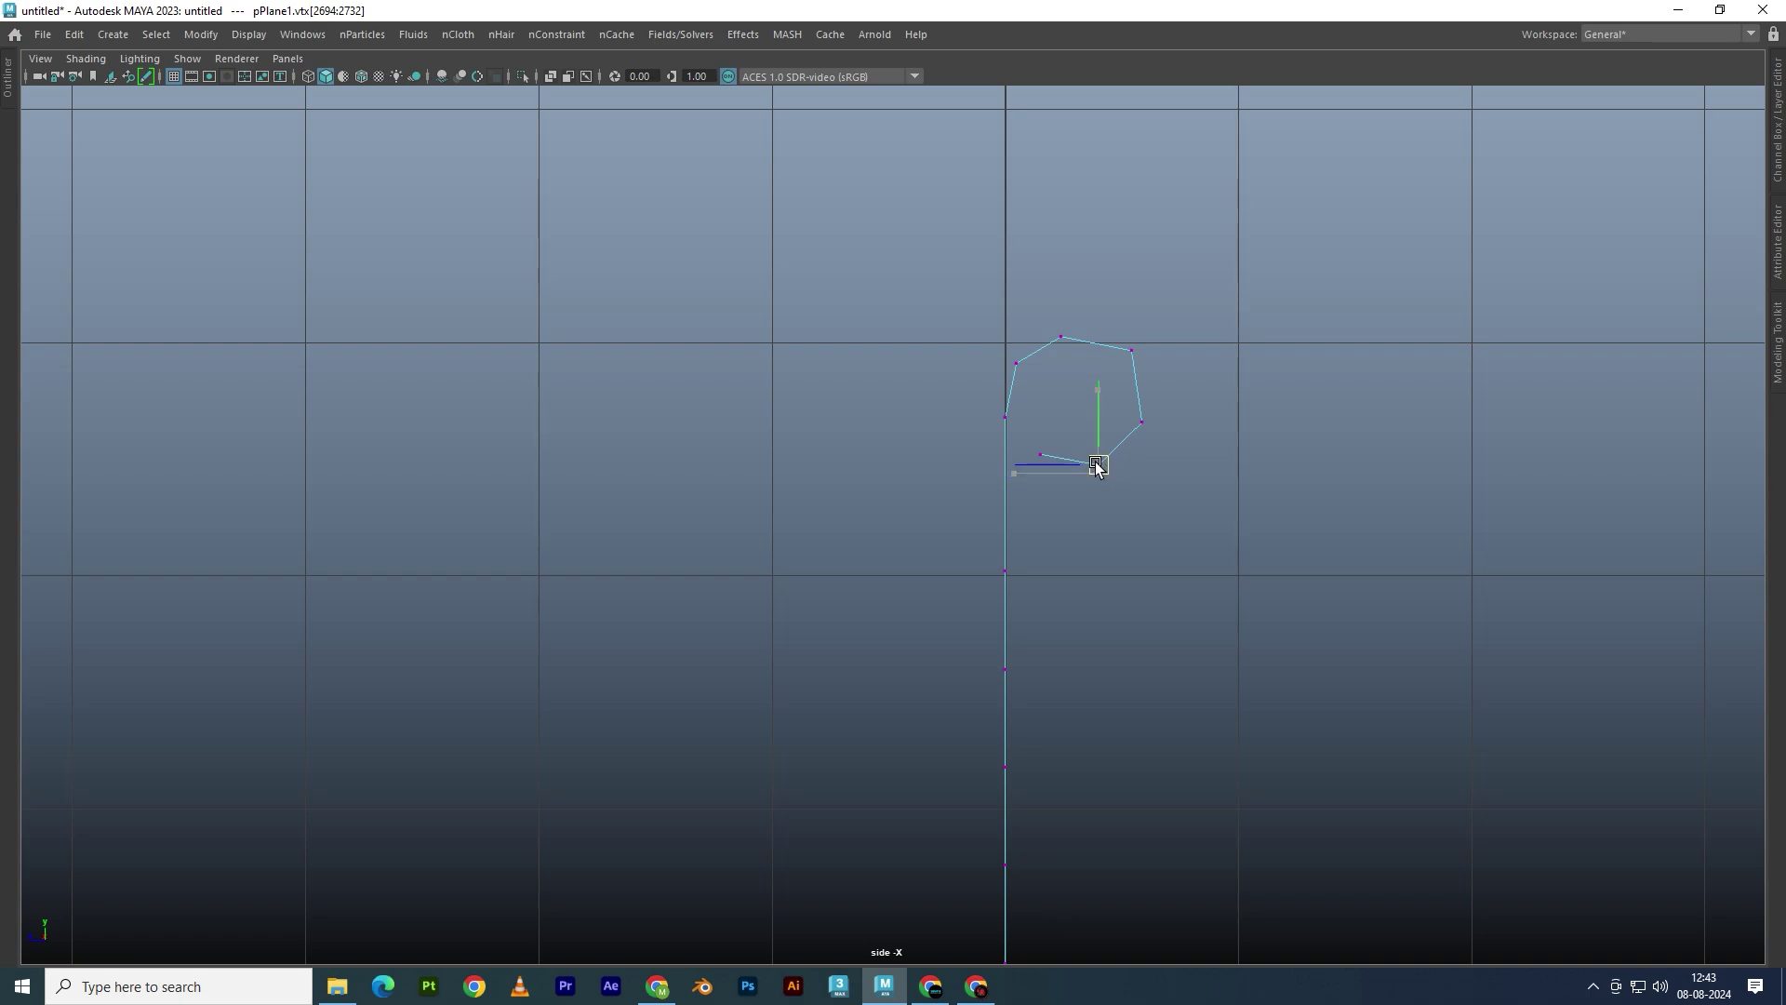
pyautogui.click(1040, 455)
pyautogui.press('F8')
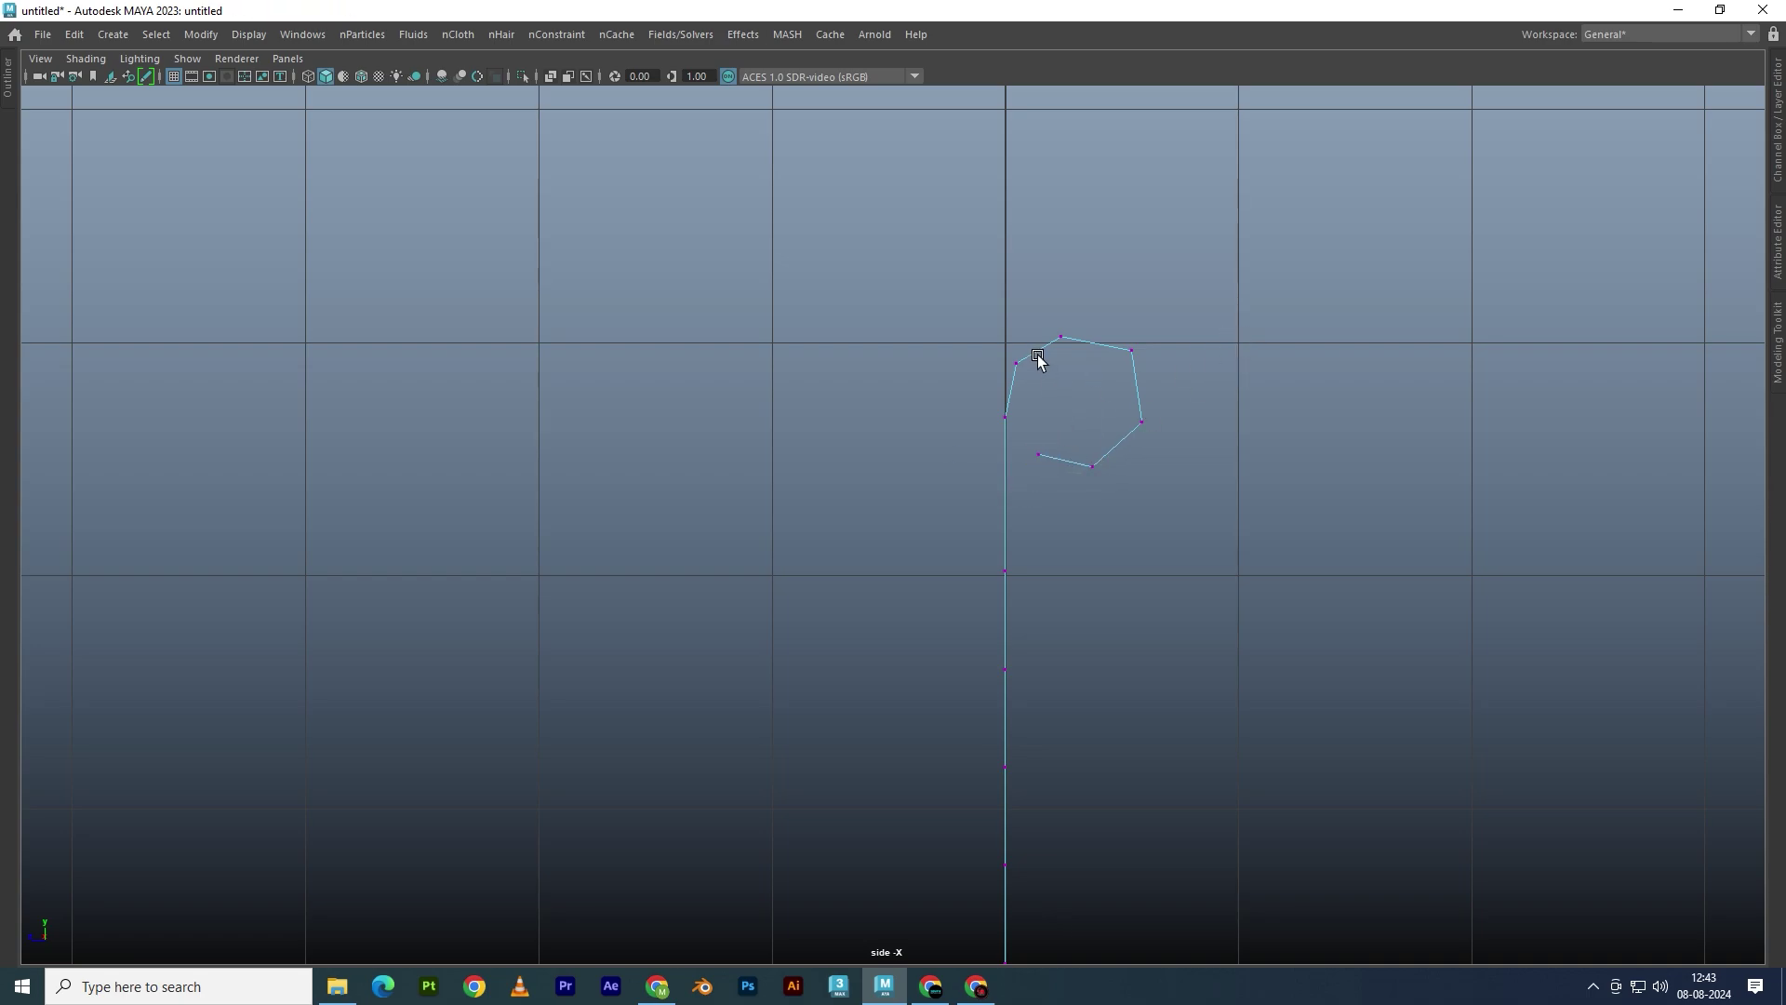
# Draw a polygon cylinder inside the tab loop in the side view
pyautogui.press('Delete')
pyautogui.keyDown('shift'); pyautogui.moveTo(1169, 201); pyautogui.dragTo(1083, 199, button='right'); pyautogui.keyUp('shift')
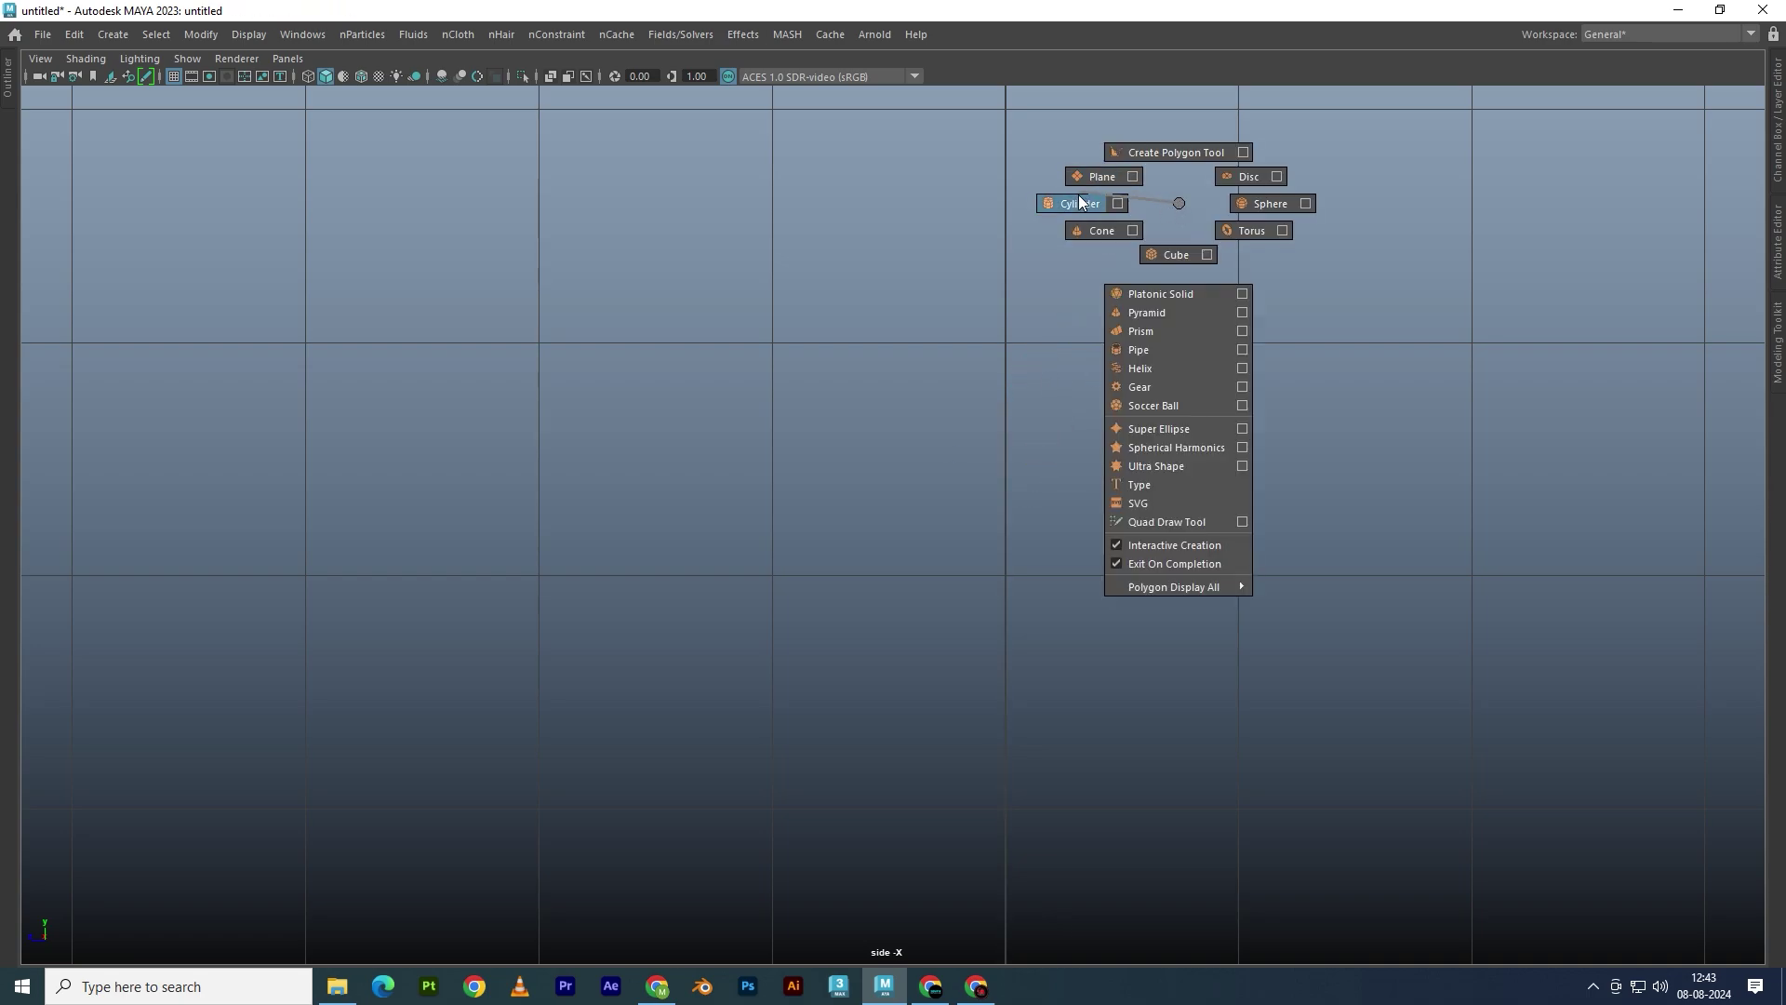
pyautogui.moveTo(1070, 429); pyautogui.dragTo(1105, 463)
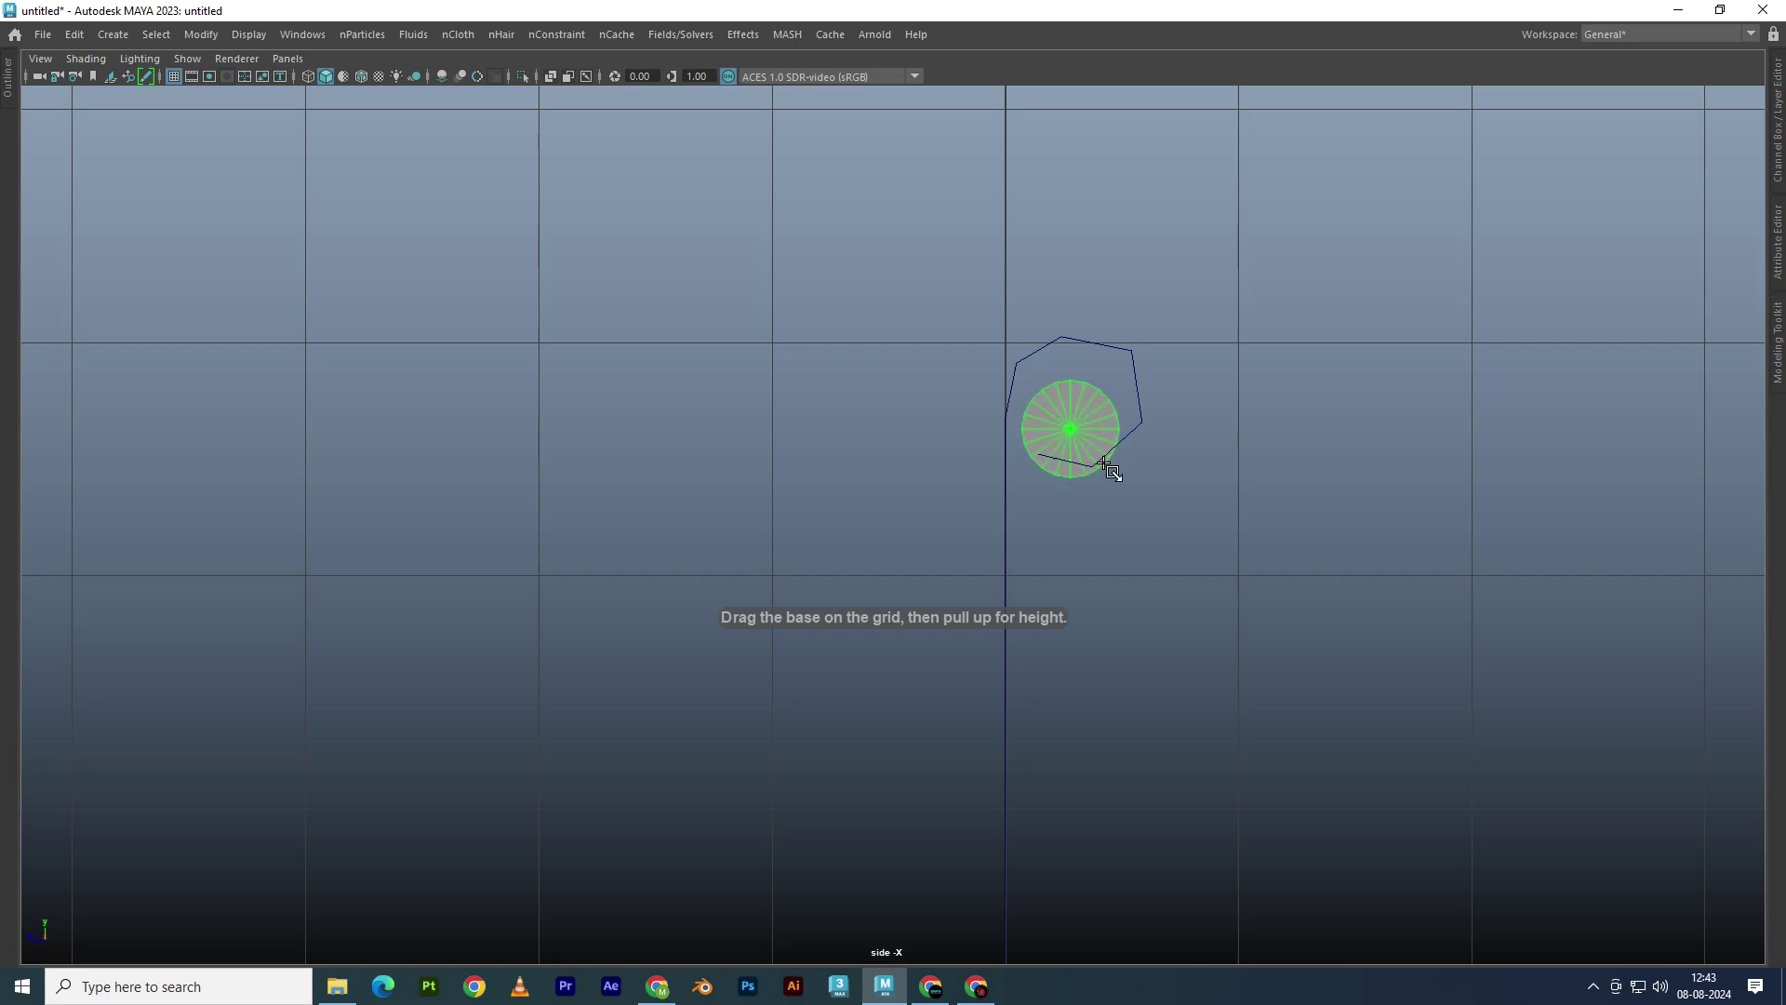
pyautogui.press('space')
pyautogui.press('space')
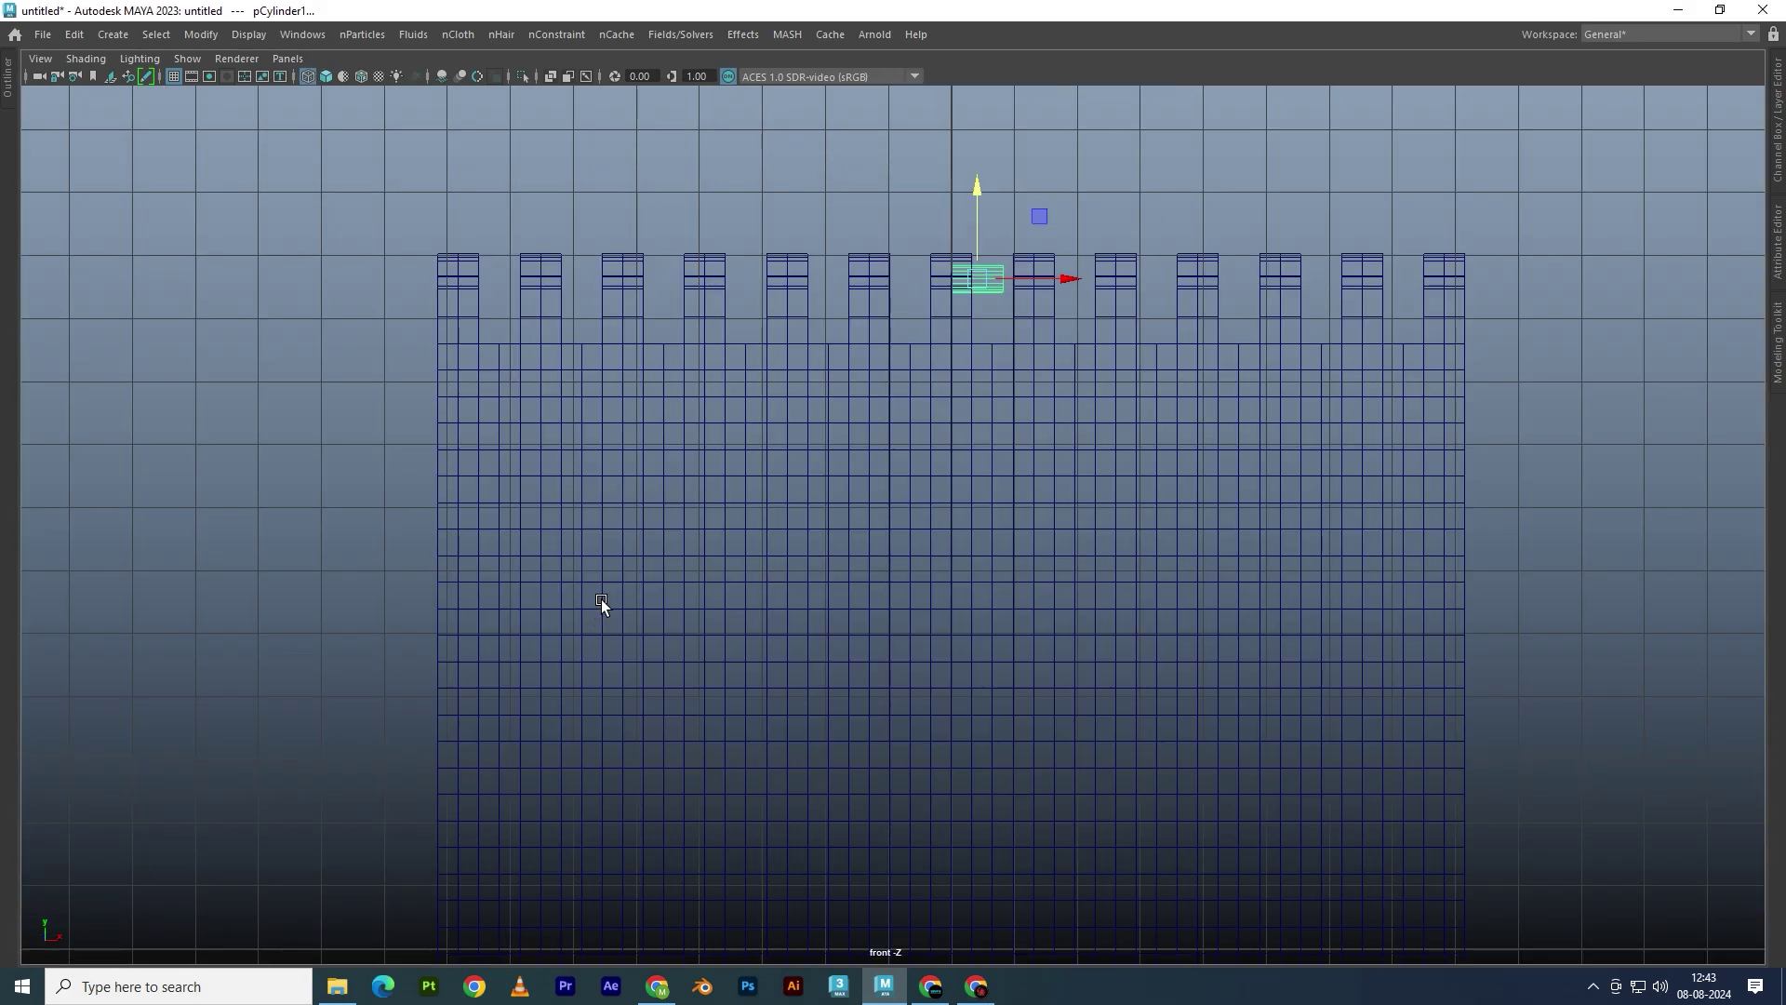
# Scale the cylinder along X to span the curtain and raise it into the loops
pyautogui.press('r')
pyautogui.moveTo(1049, 279); pyautogui.dragTo(1302, 272)
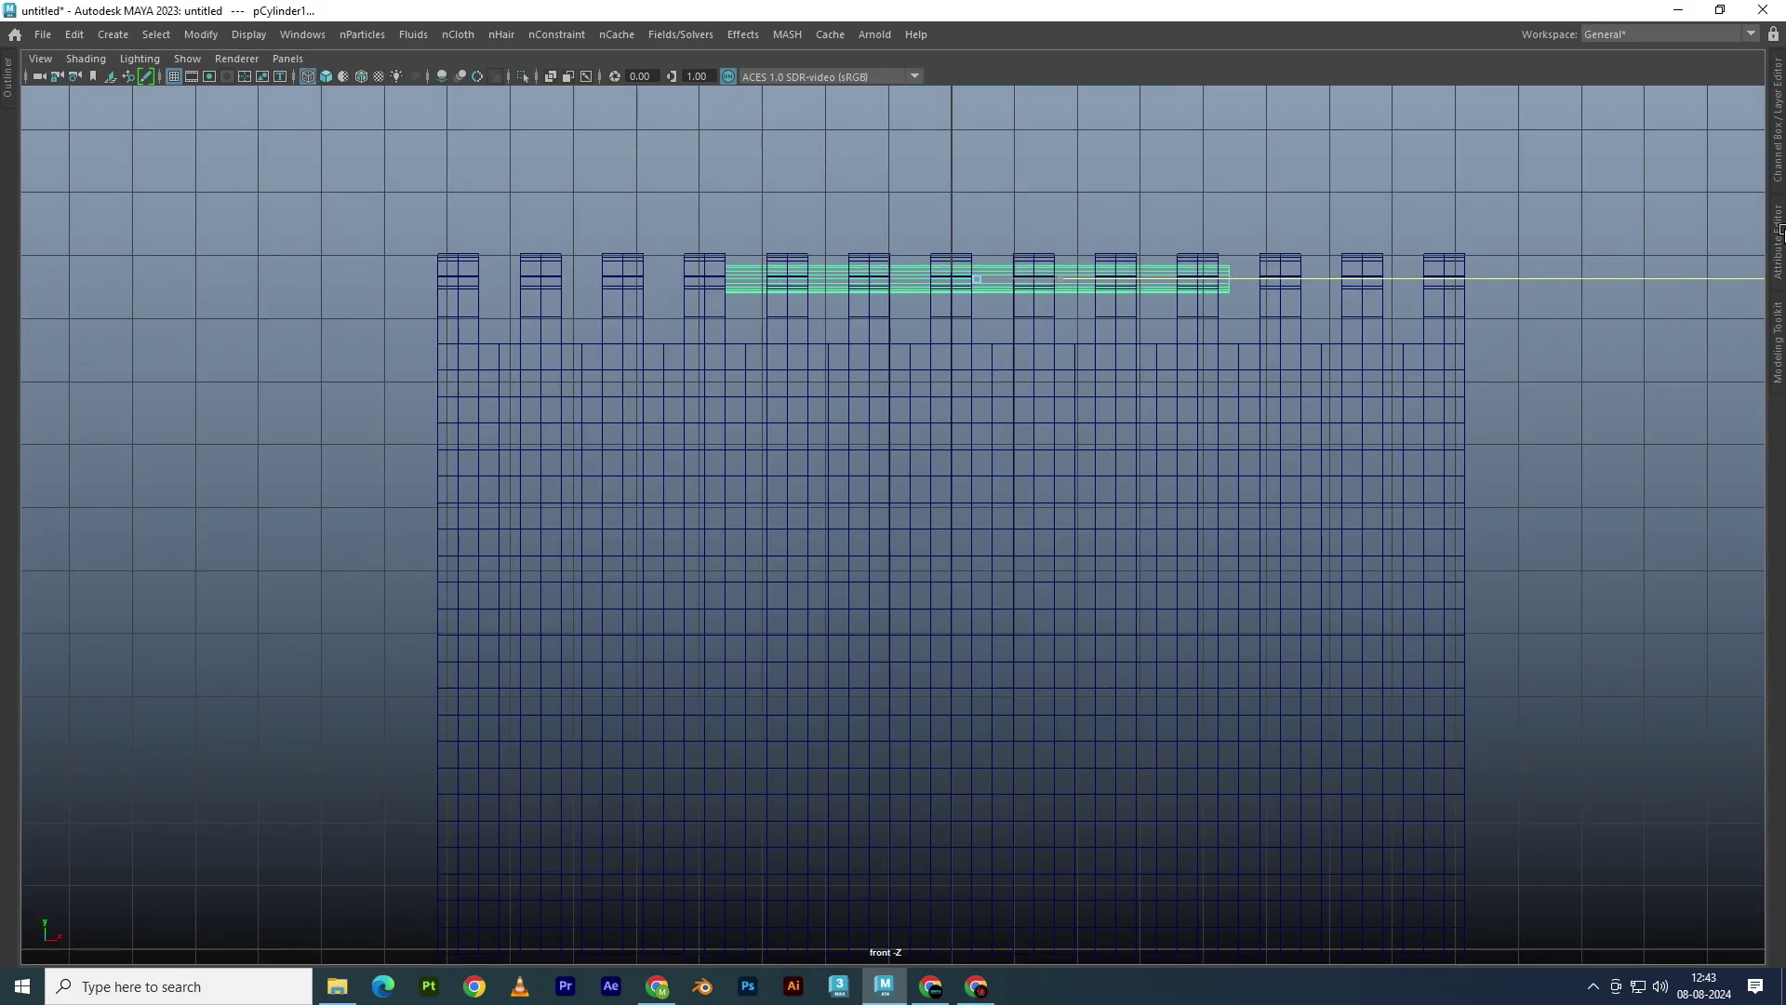
pyautogui.scroll(-1, 852, 359)
pyautogui.moveTo(1030, 310)
pyautogui.mouseDown()
pyautogui.moveTo(1146, 309)
pyautogui.moveTo(1042, 303)
pyautogui.mouseUp()
pyautogui.press('w')
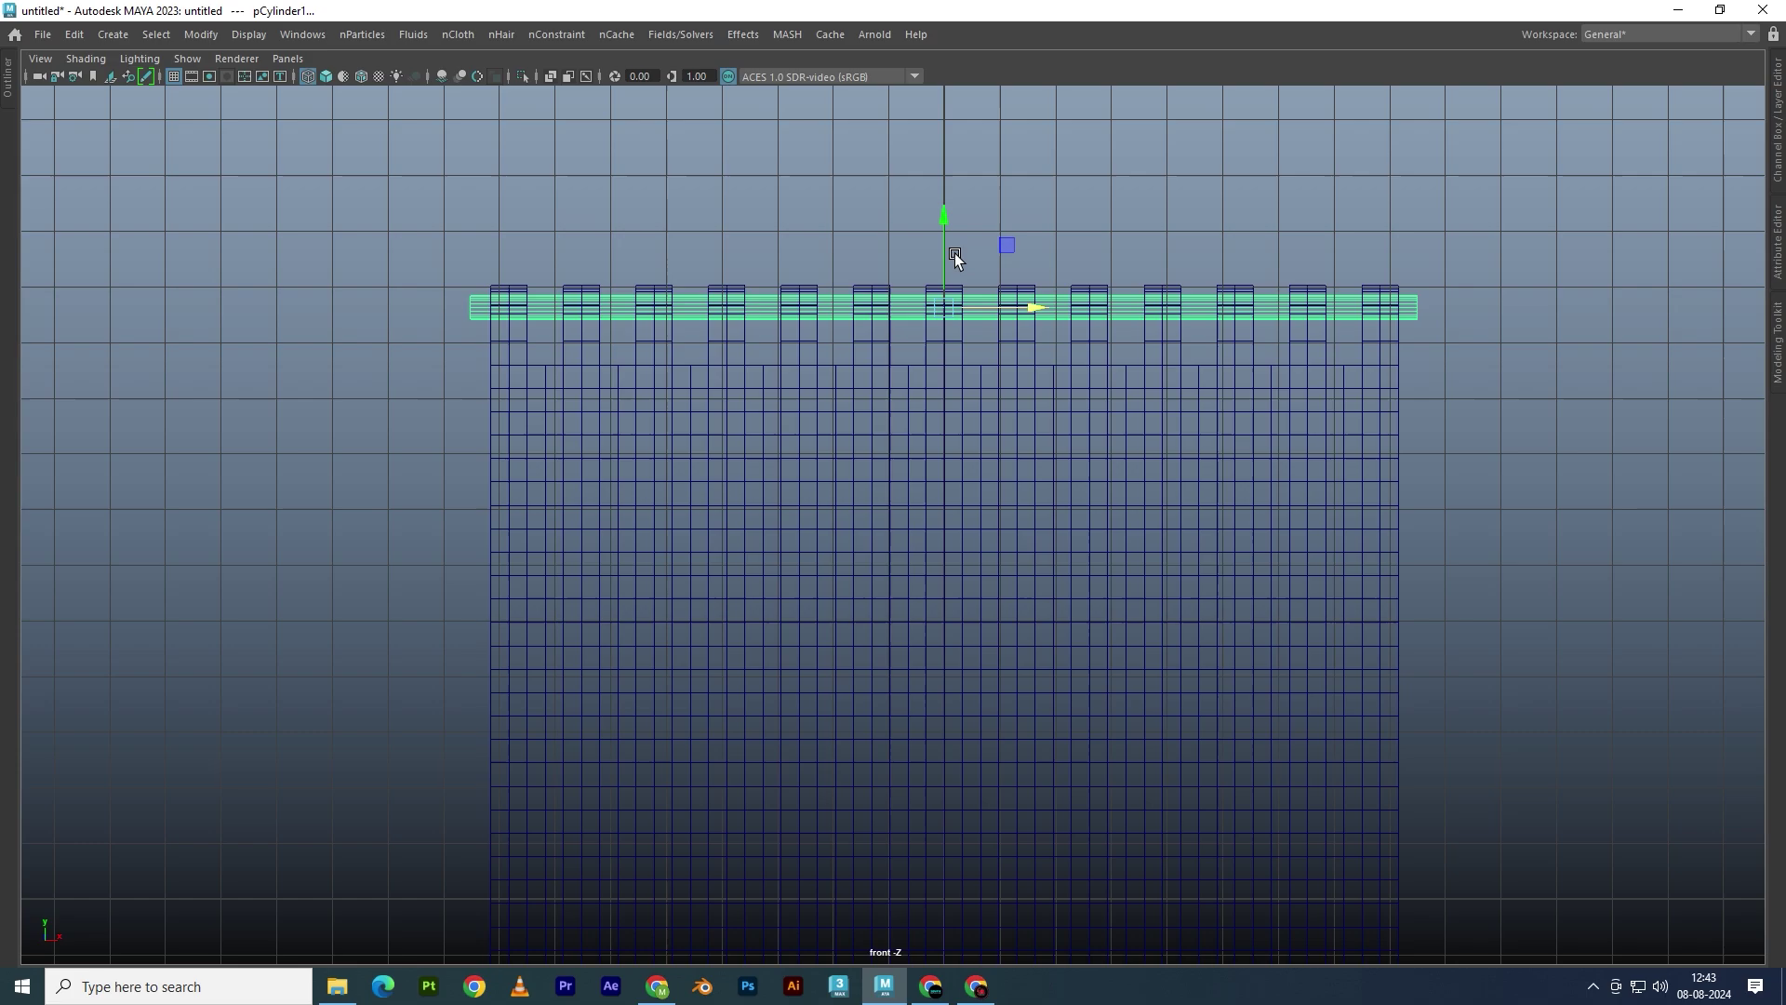
pyautogui.moveTo(945, 238); pyautogui.dragTo(945, 236)
pyautogui.press('space')
pyautogui.press('space')
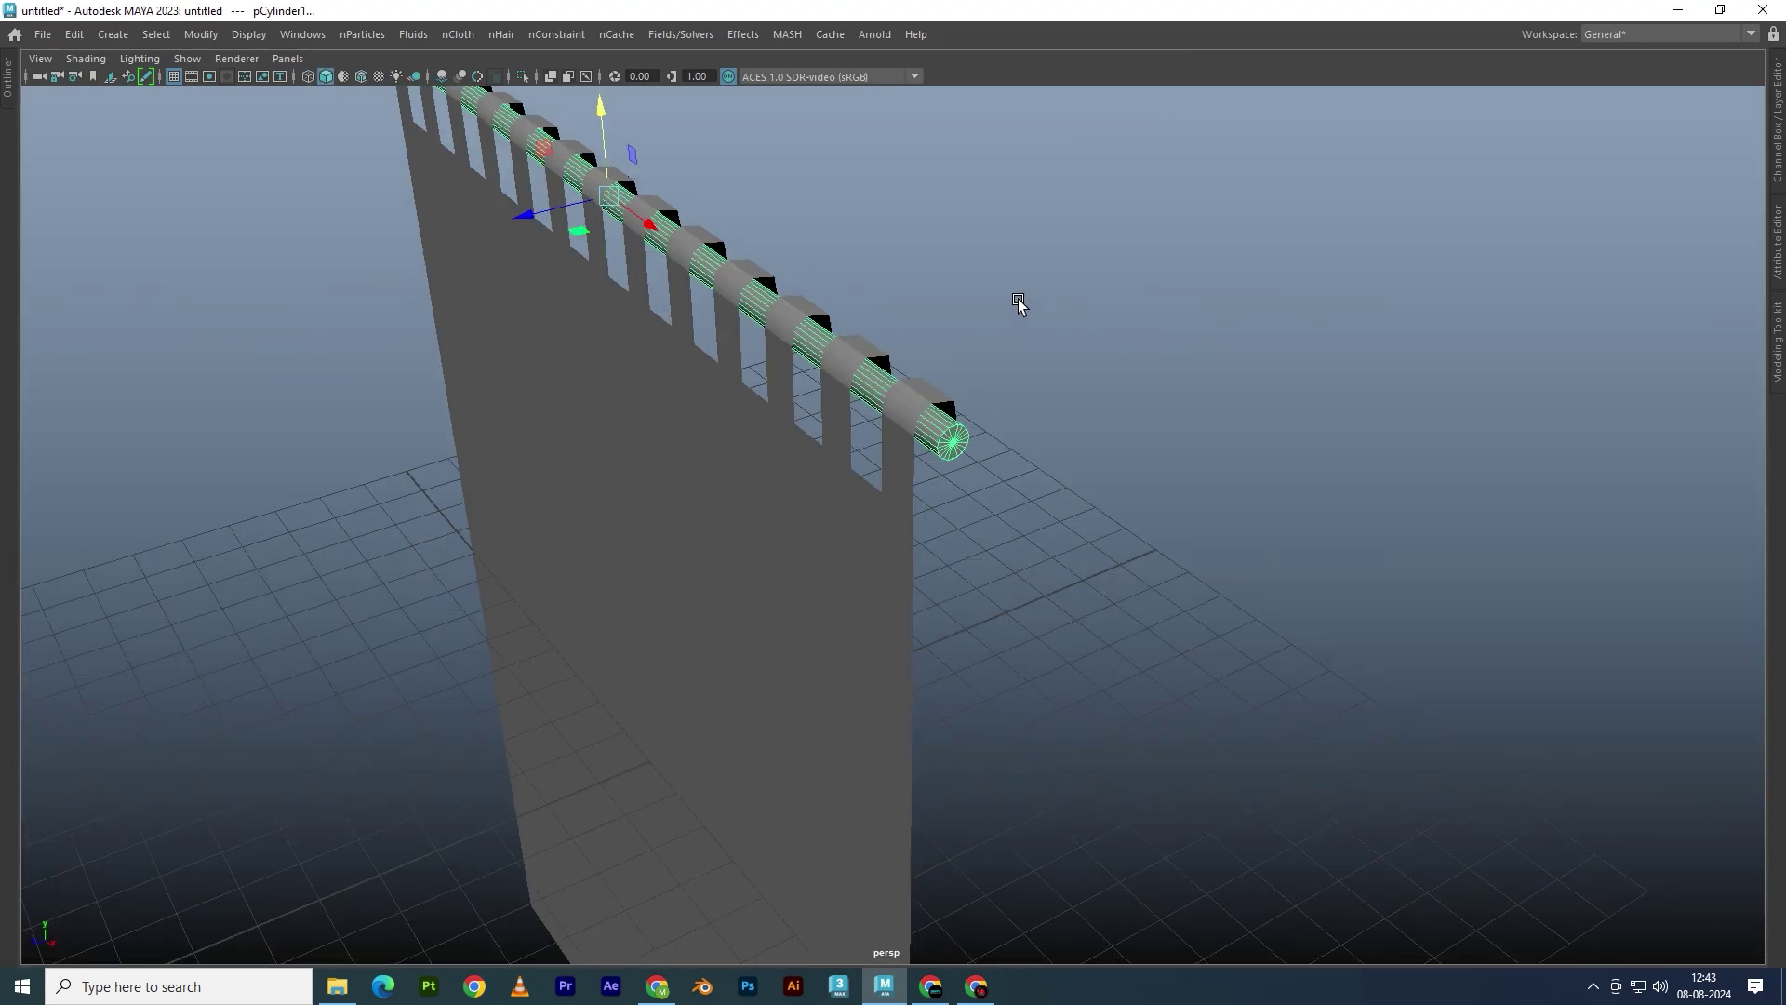
pyautogui.moveTo(1018, 298)
pyautogui.keyDown('alt'); pyautogui.mouseDown()
pyautogui.moveTo(888, 347)
pyautogui.moveTo(754, 319)
pyautogui.mouseUp(); pyautogui.keyUp('alt')
pyautogui.scroll(-5, 895, 434)
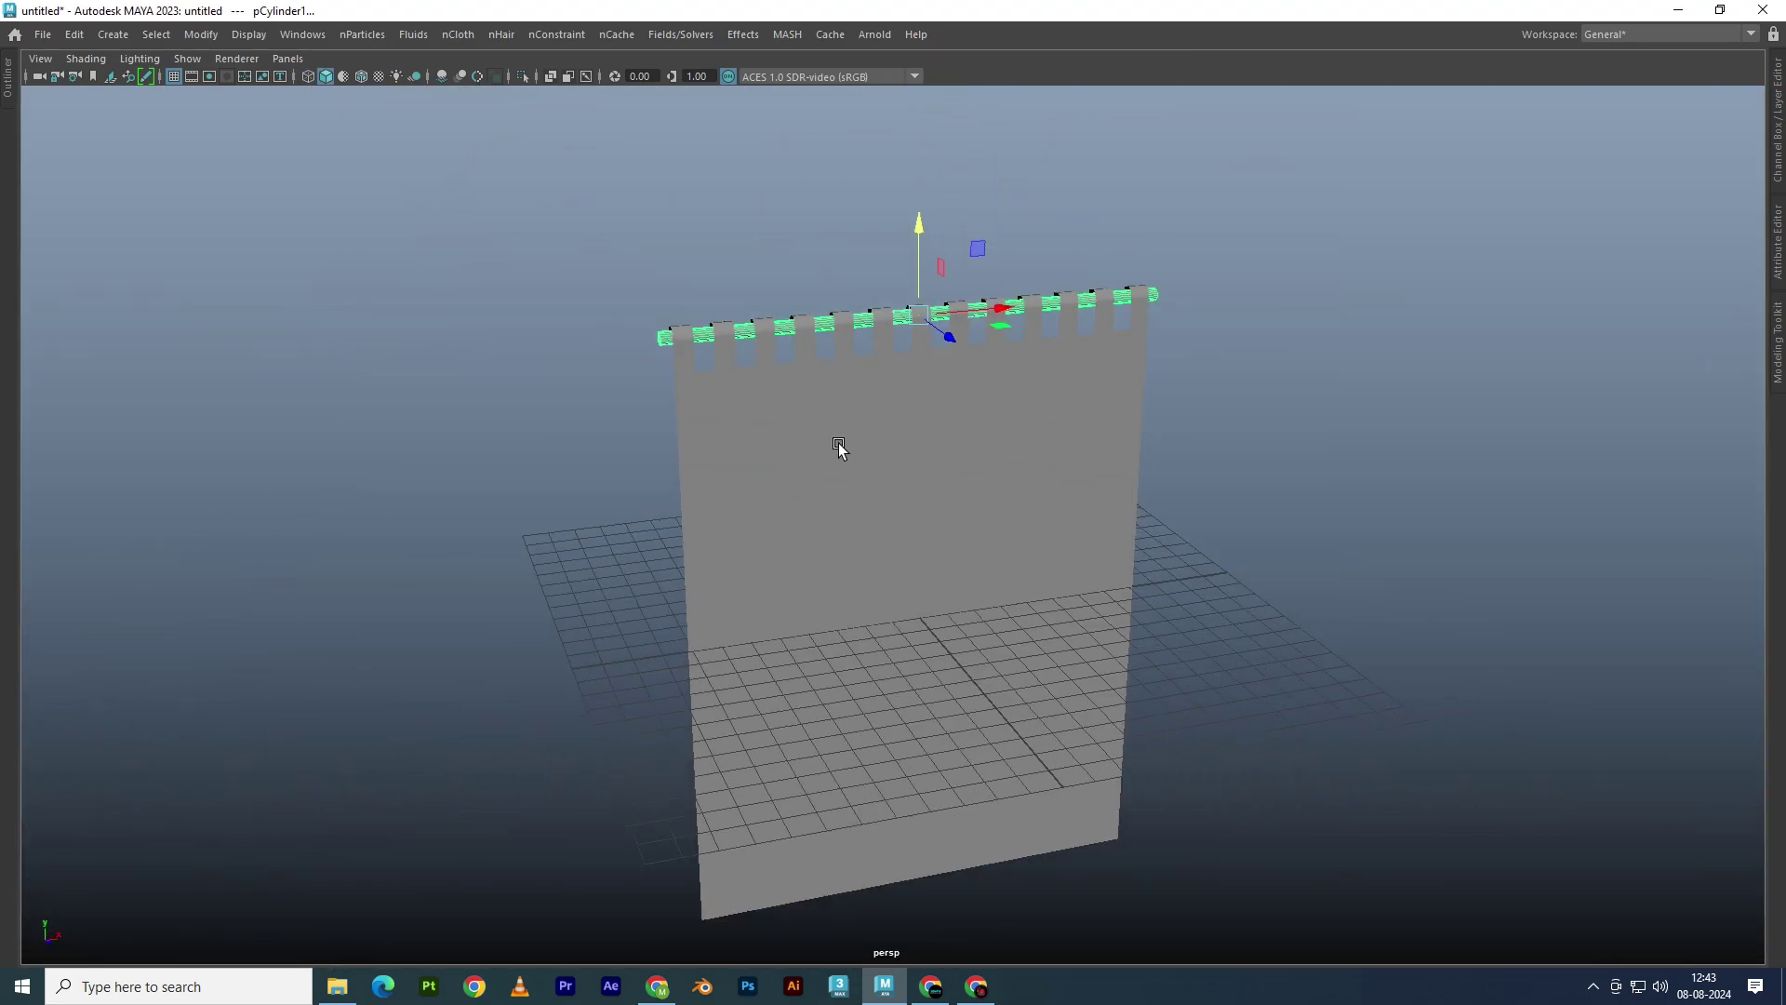
# Select the curtain and rod together and move them upward
pyautogui.scroll(-3, 840, 448)
pyautogui.moveTo(498, 263); pyautogui.dragTo(1188, 478)
pyautogui.scroll(-3, 841, 410)
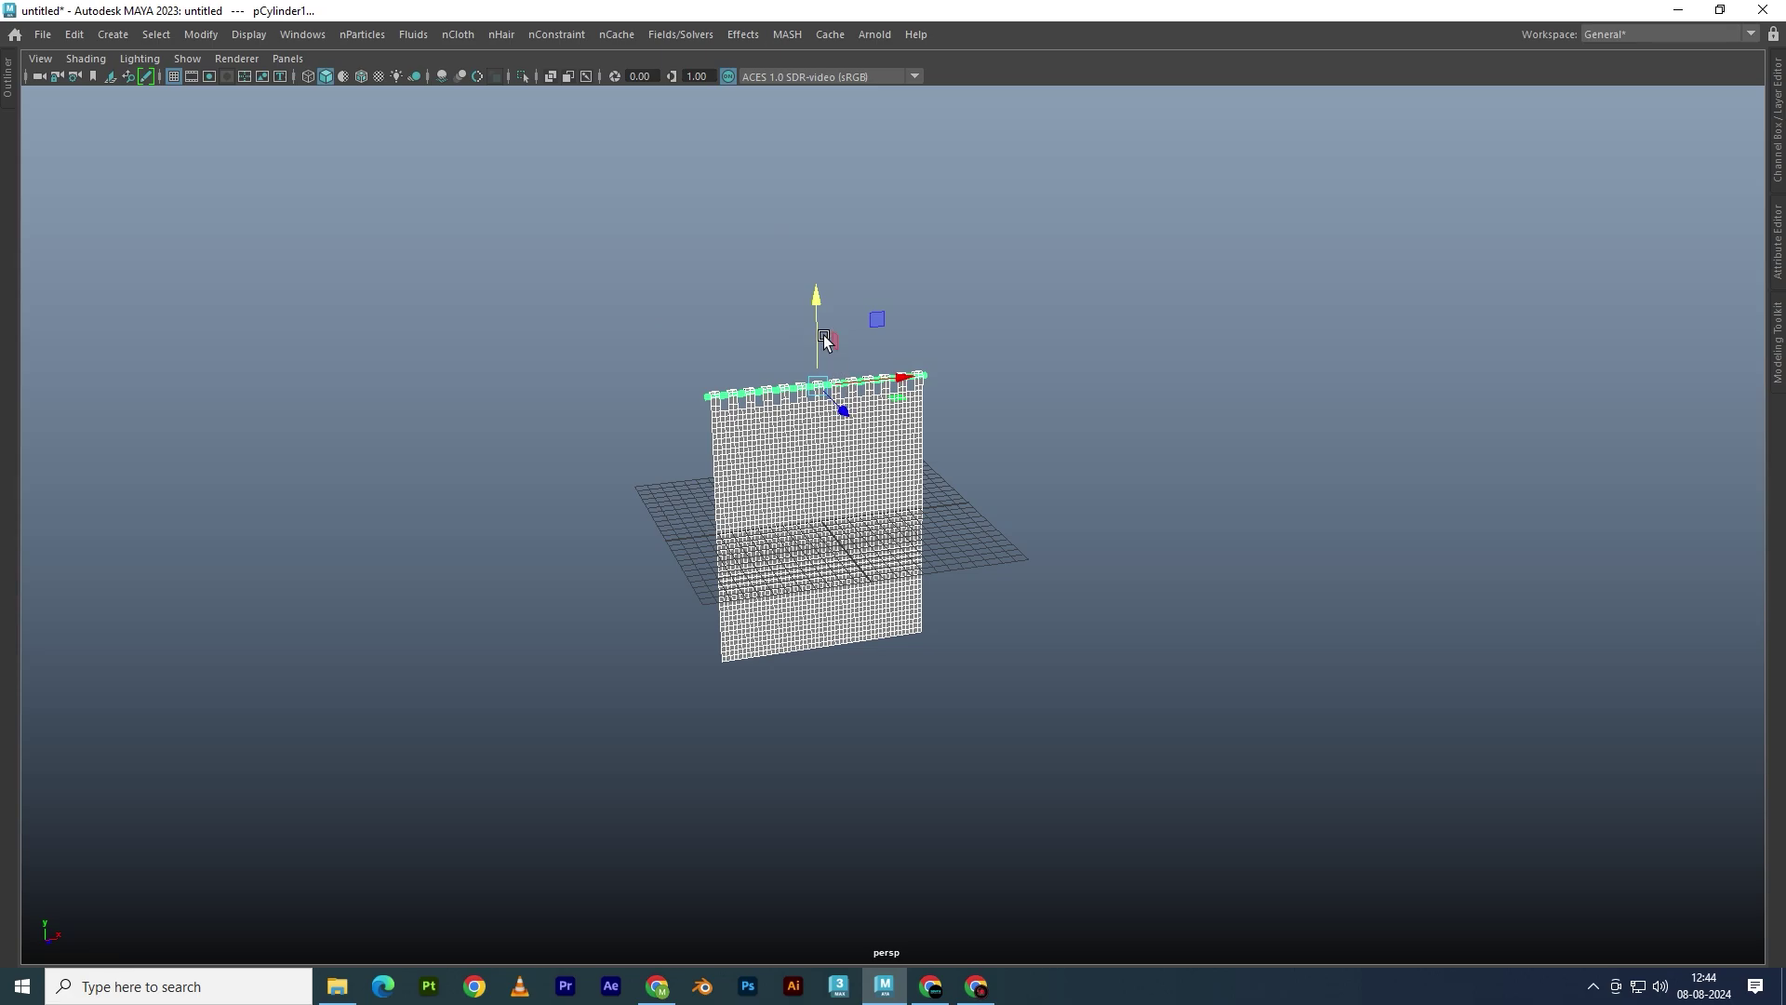
pyautogui.moveTo(824, 341); pyautogui.dragTo(814, 199)
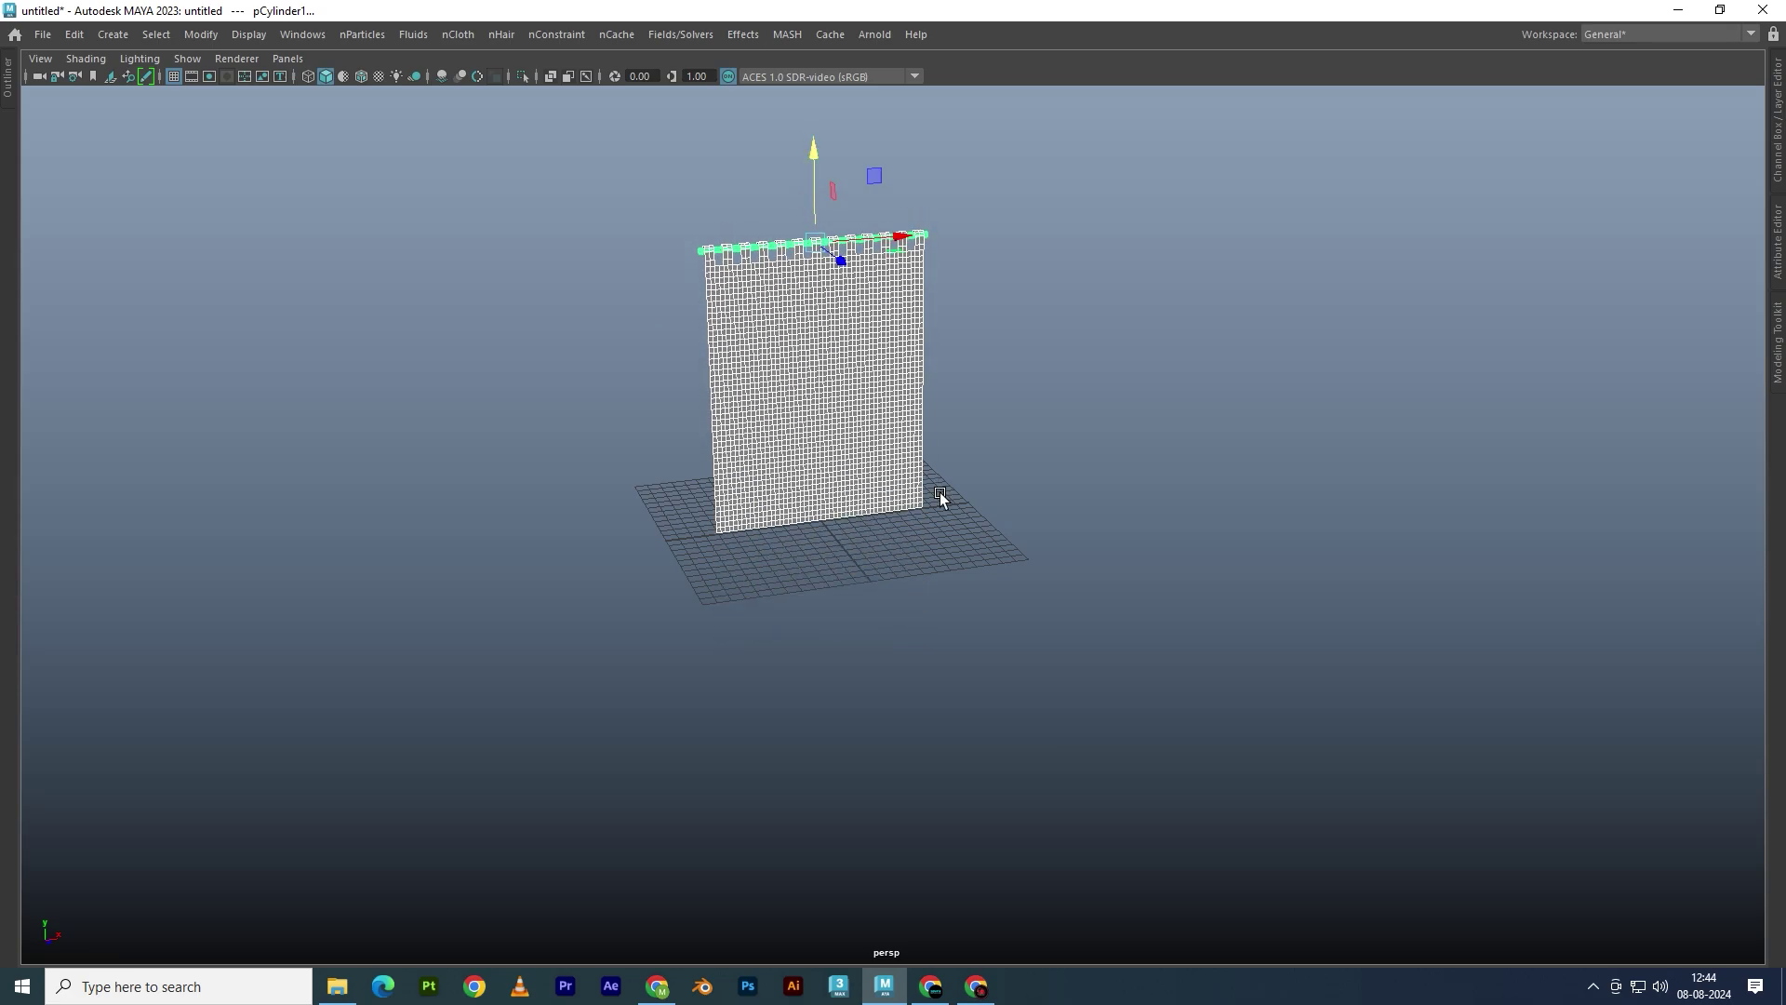
pyautogui.hotkey('ctrl', 'space')
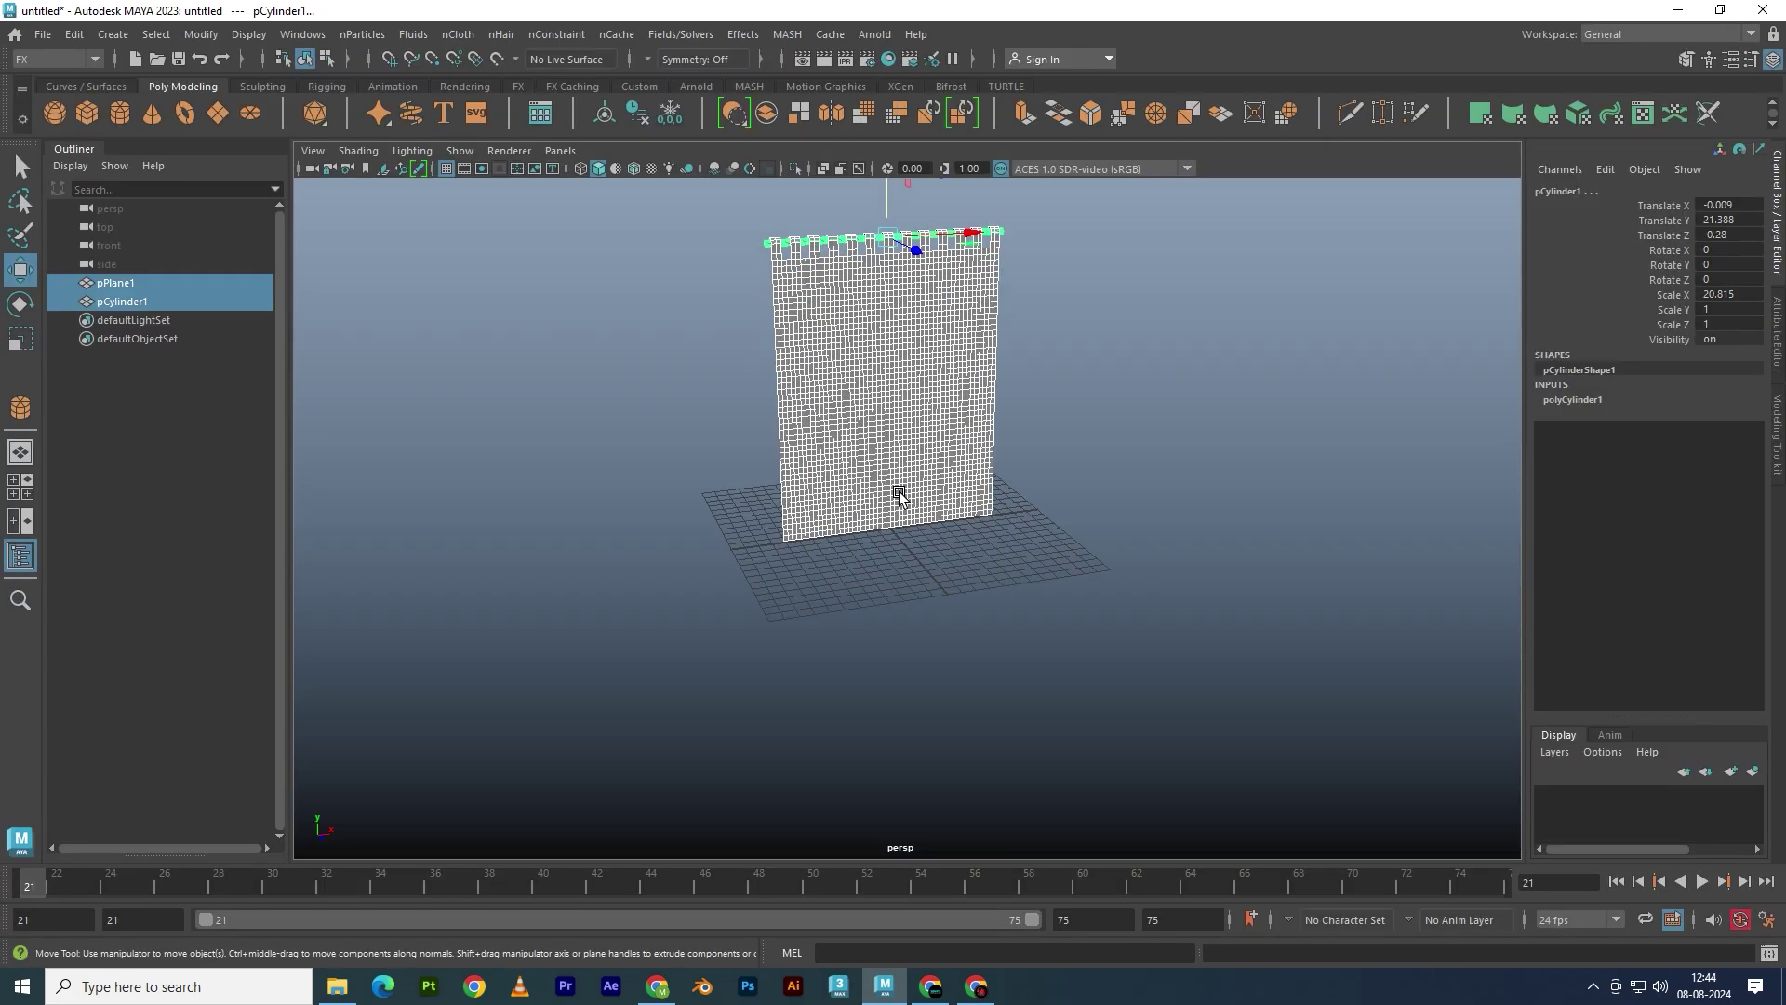
pyautogui.moveTo(899, 496)
pyautogui.keyDown('alt'); pyautogui.mouseDown()
pyautogui.moveTo(842, 440)
pyautogui.moveTo(921, 539)
pyautogui.moveTo(1219, 490)
pyautogui.mouseUp(); pyautogui.keyUp('alt')
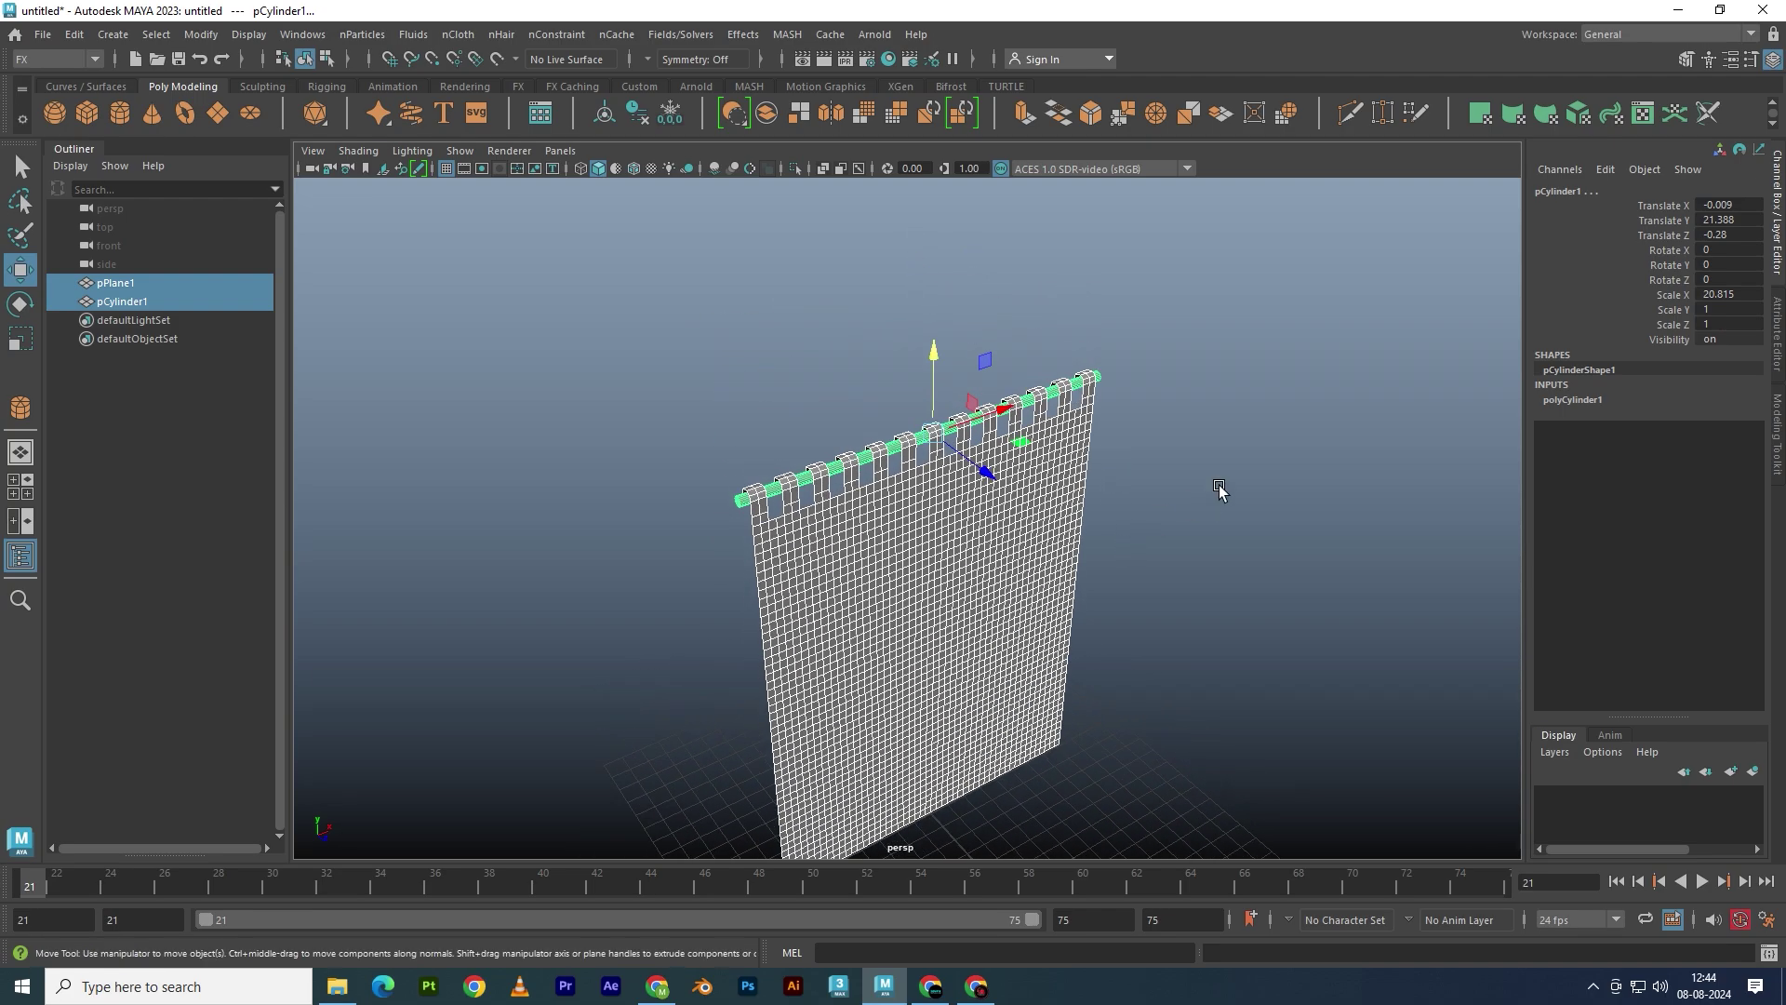
# With pCylinder1 selected, set the playback range to frames 1 through 120
pyautogui.click(1219, 490)
pyautogui.click(738, 502)
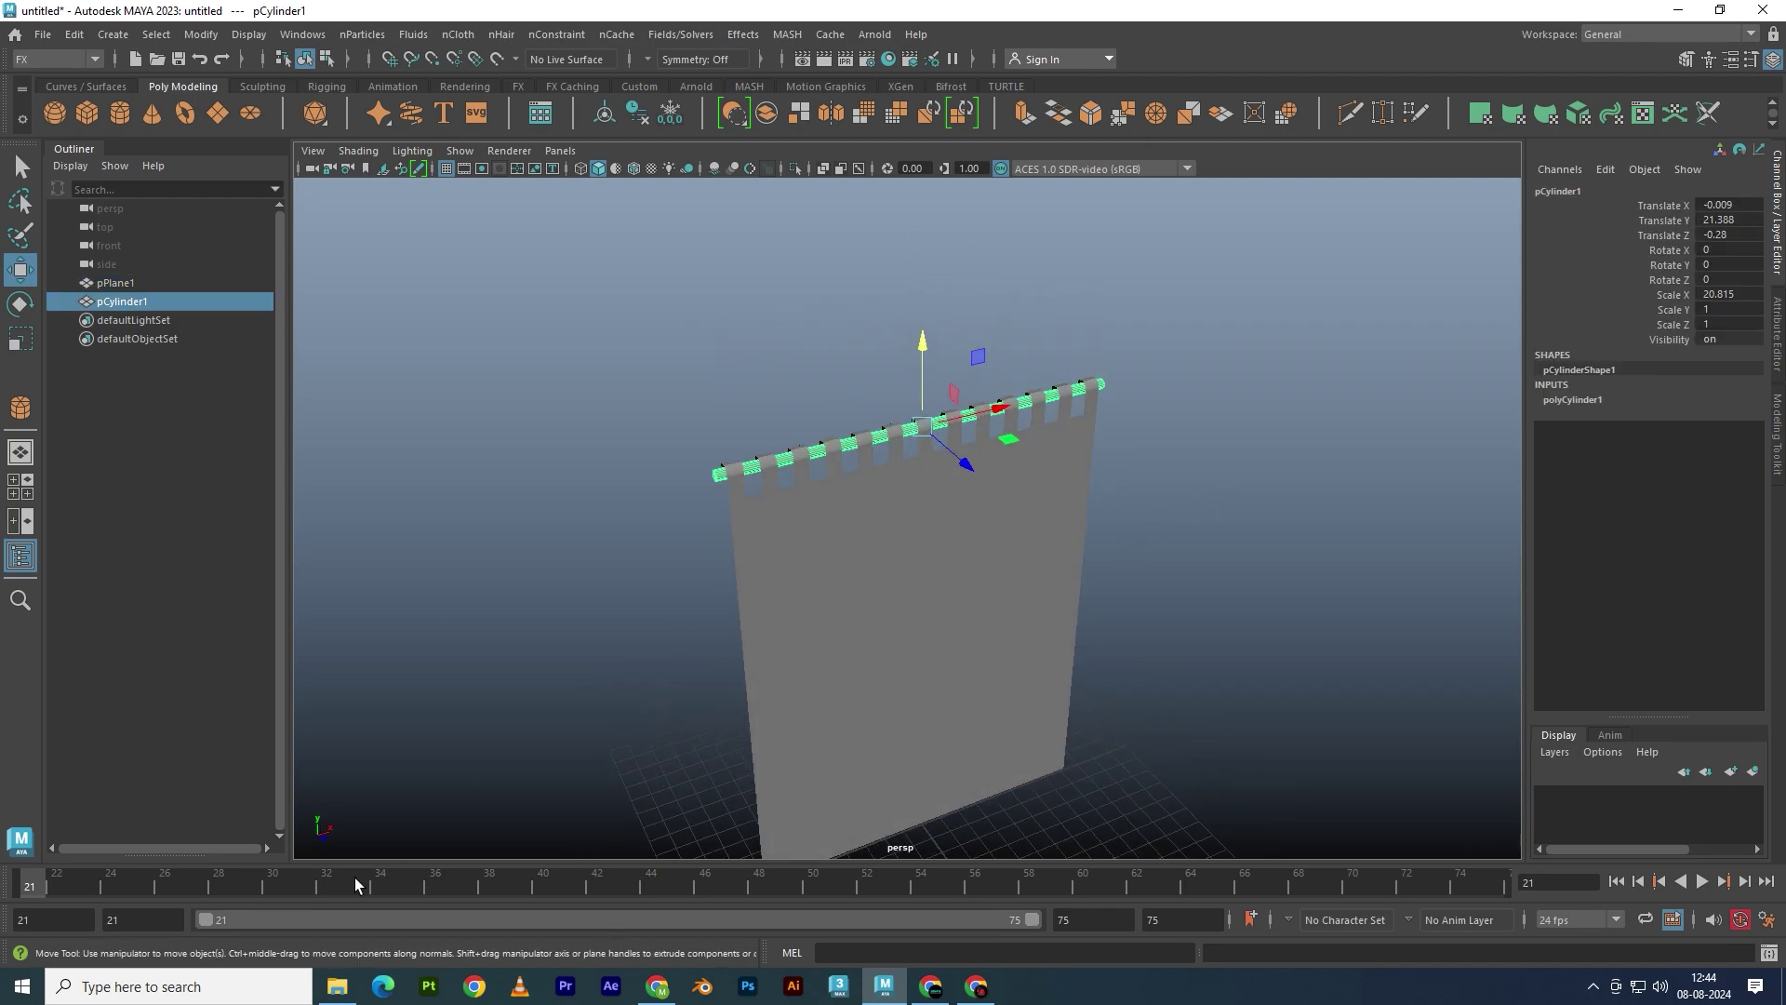
pyautogui.write('1')
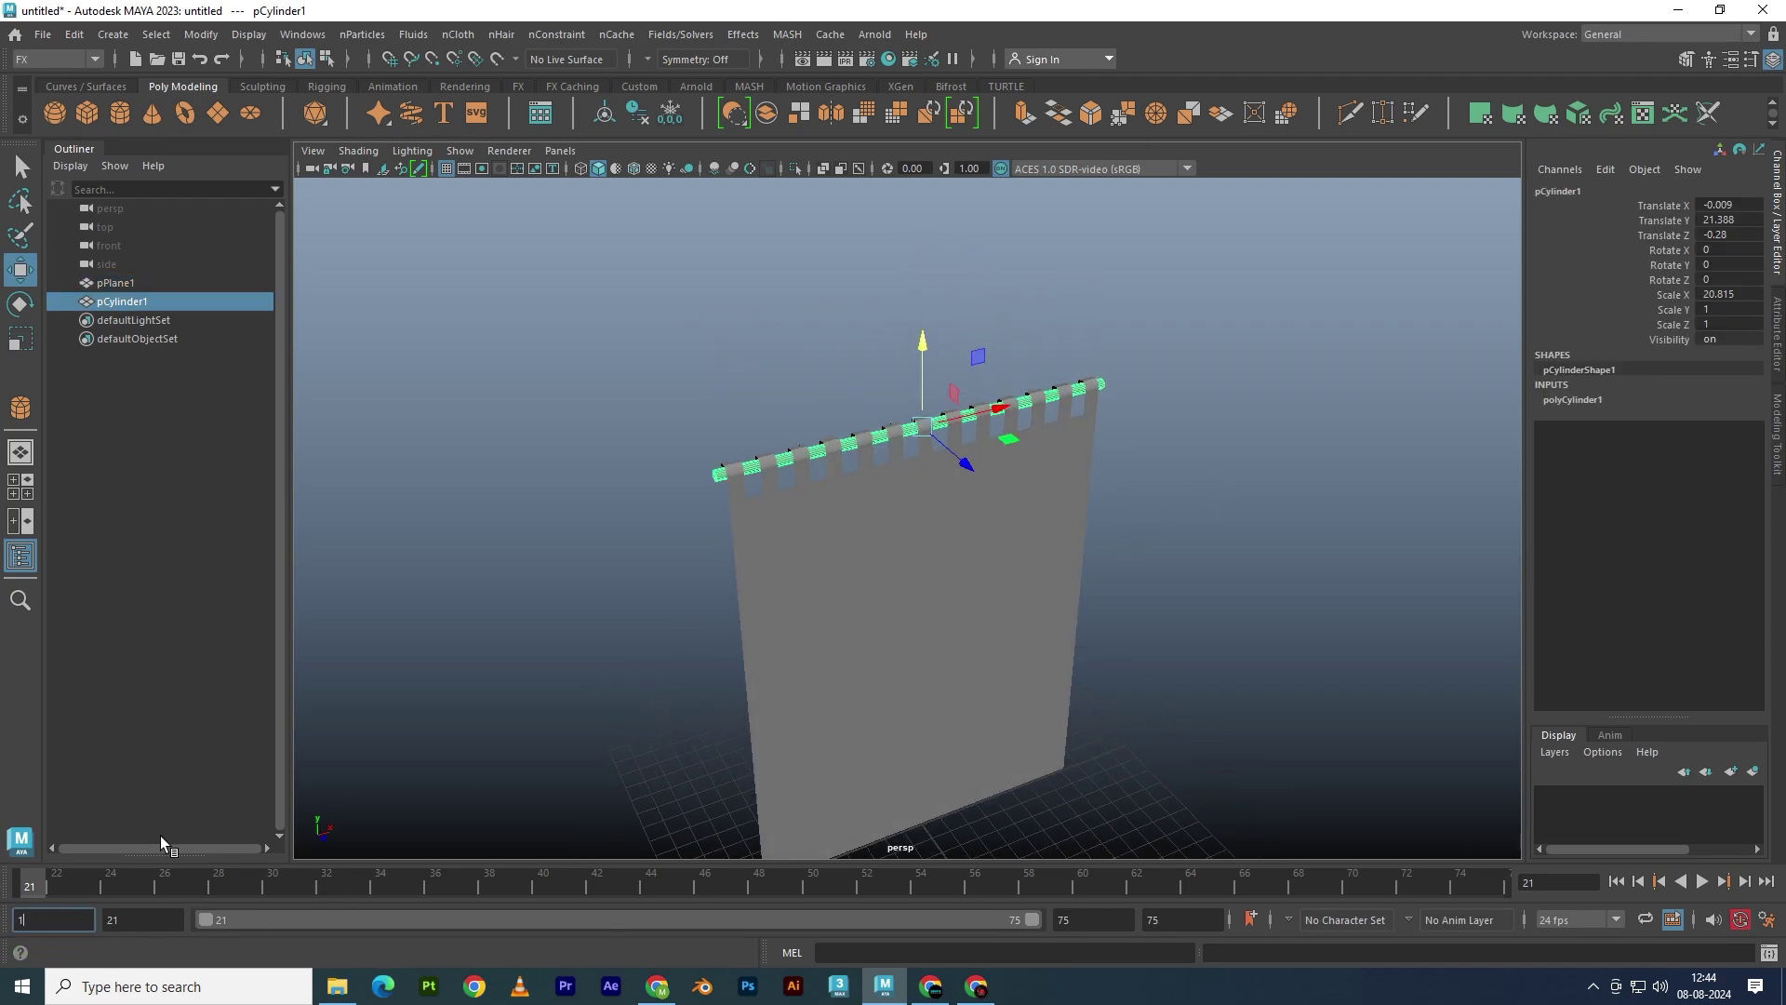
pyautogui.press('Tab')
pyautogui.write('1')
pyautogui.press('Return')
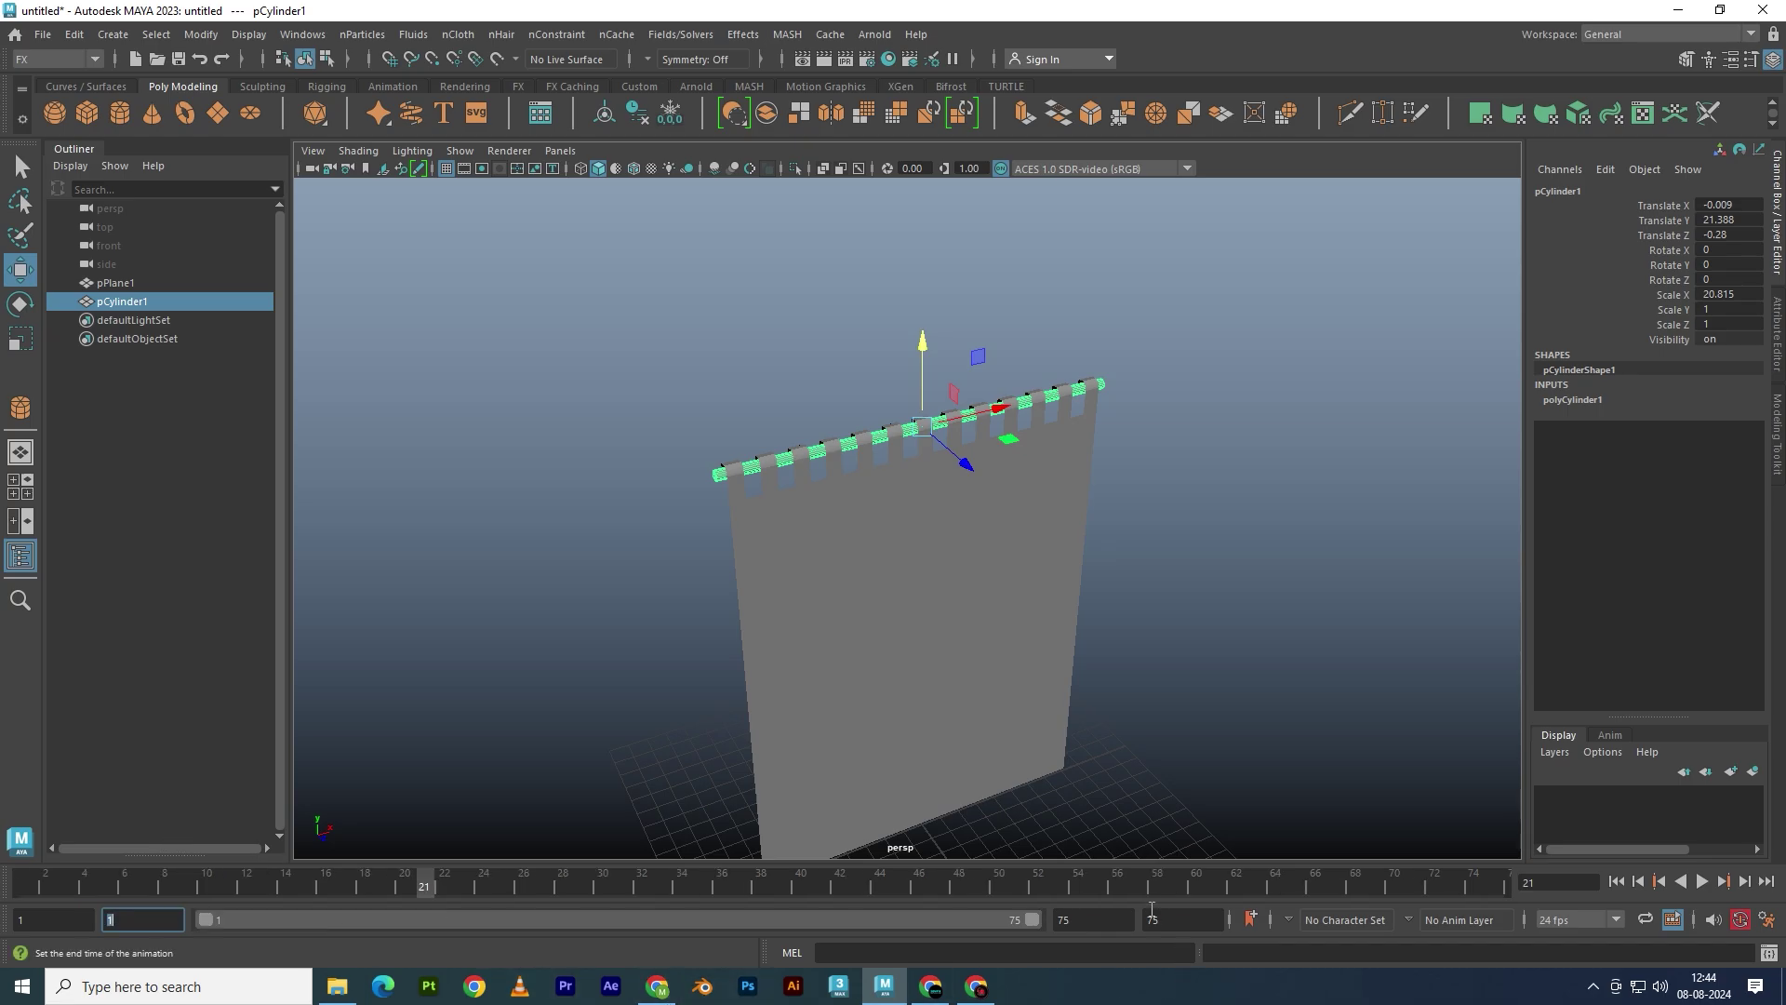
pyautogui.press('Tab')
pyautogui.write('120')
pyautogui.press('Return')
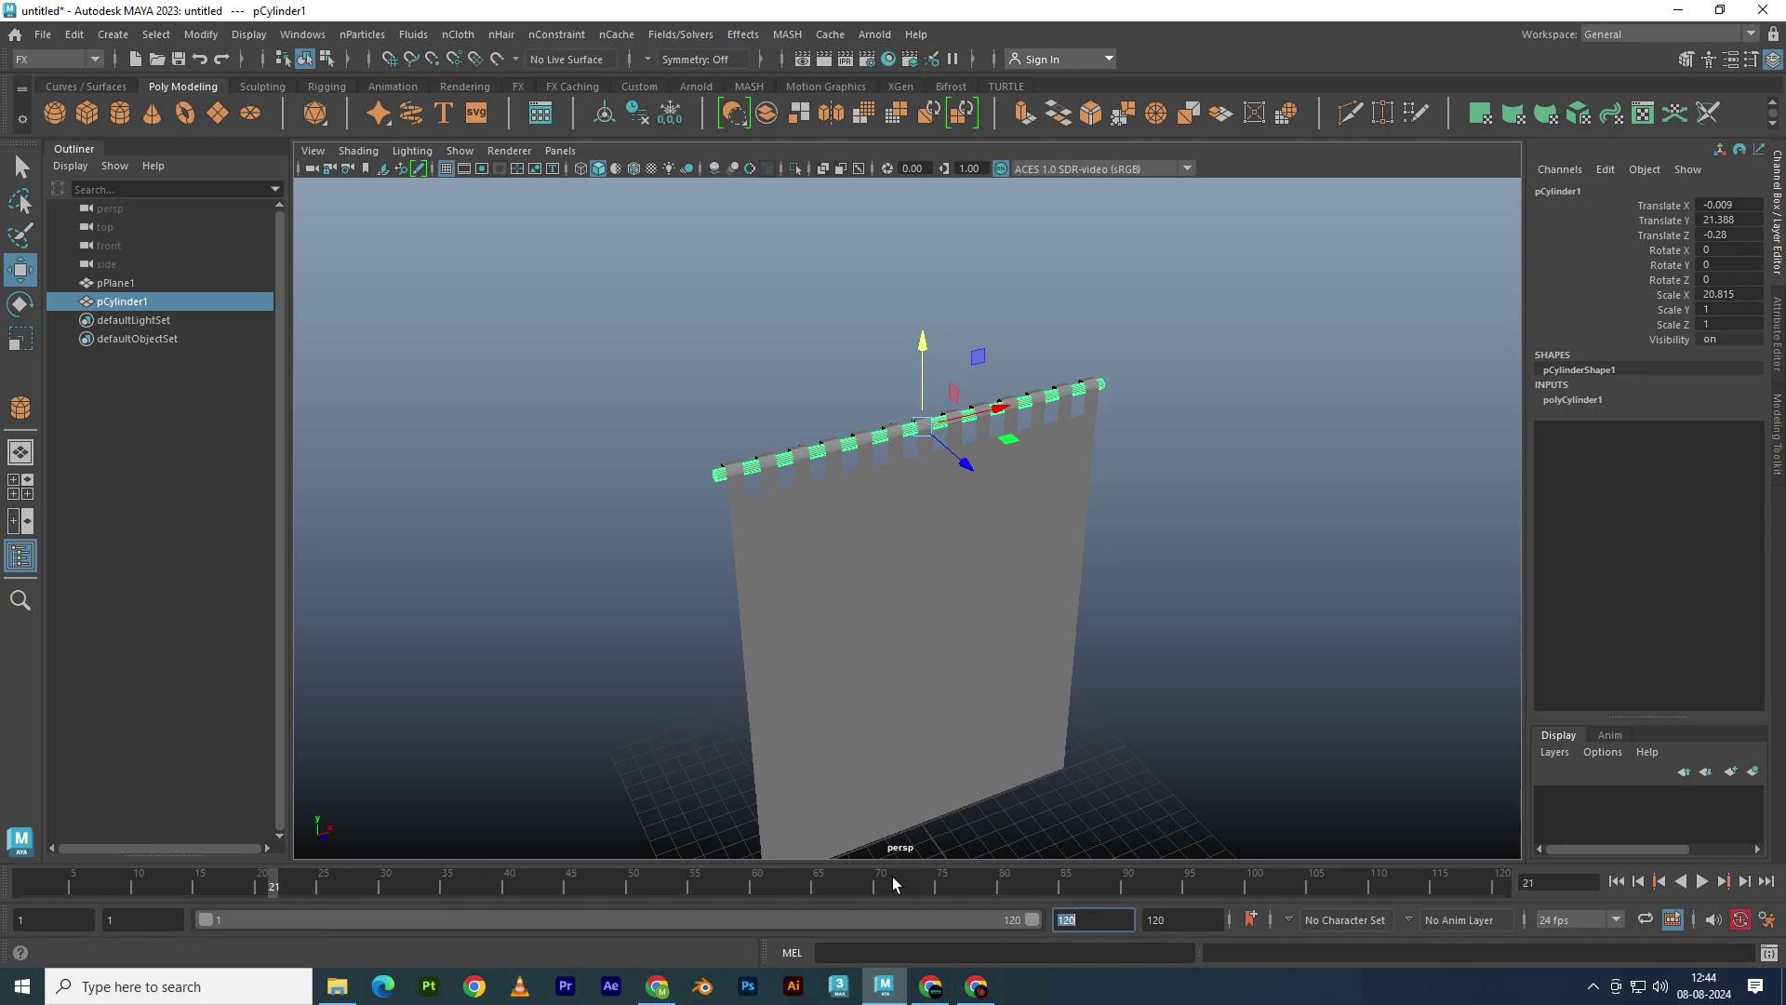
pyautogui.press('Tab')
# Rewind to frame 1 and pick polyCylinder1's Subdivisions Caps attribute in the Channel Box
pyautogui.moveTo(344, 888); pyautogui.dragTo(23, 888)
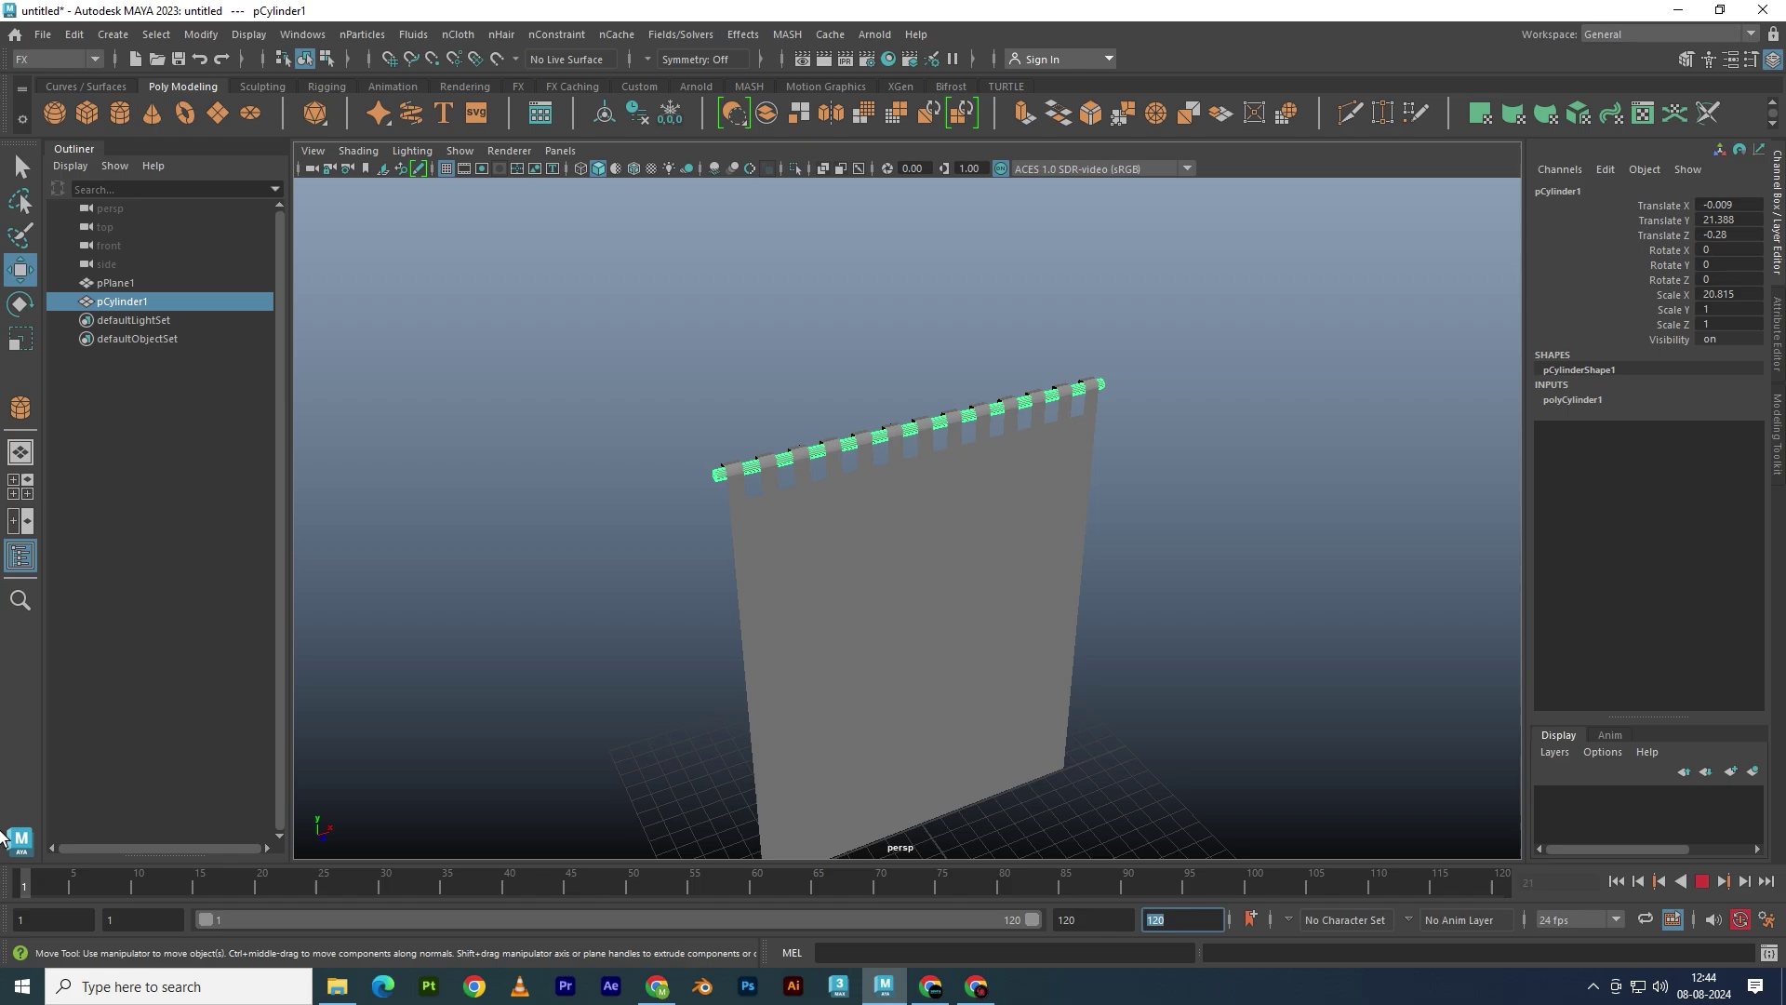
pyautogui.scroll(3, 863, 495)
pyautogui.keyDown('alt'); pyautogui.moveTo(863, 496); pyautogui.dragTo(939, 479, button='middle'); pyautogui.keyUp('alt')
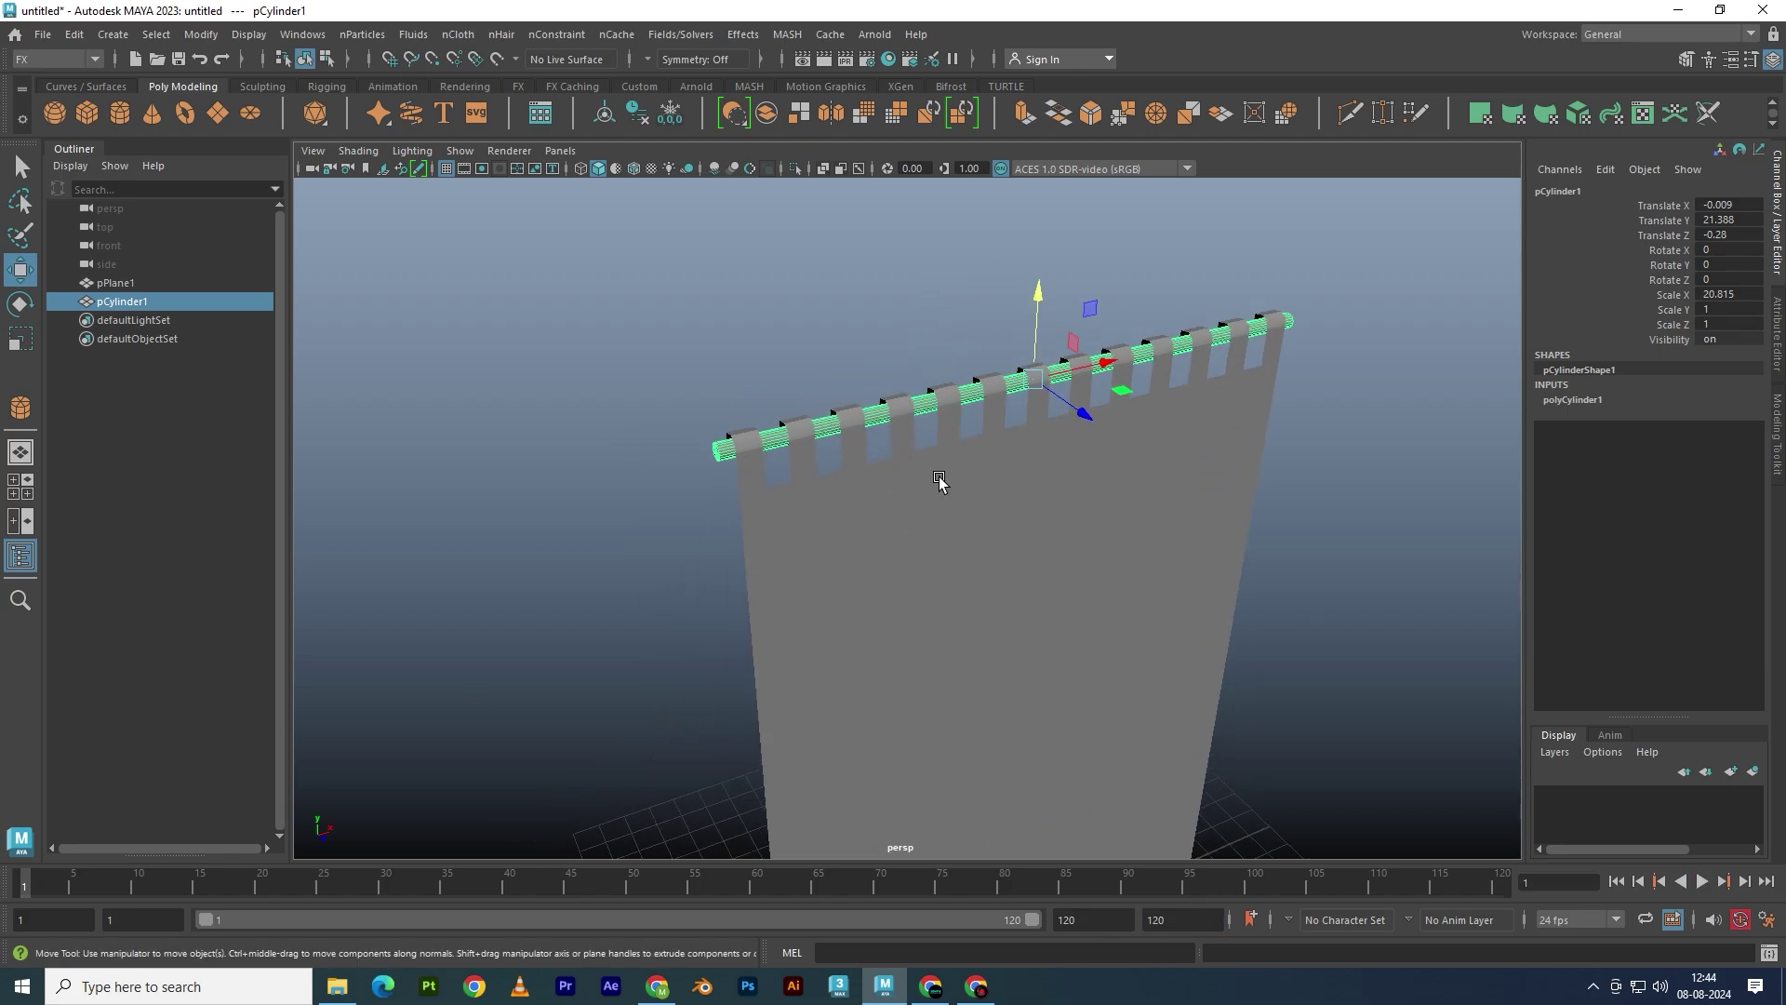
pyautogui.scroll(2, 1395, 347)
pyautogui.click(1587, 400)
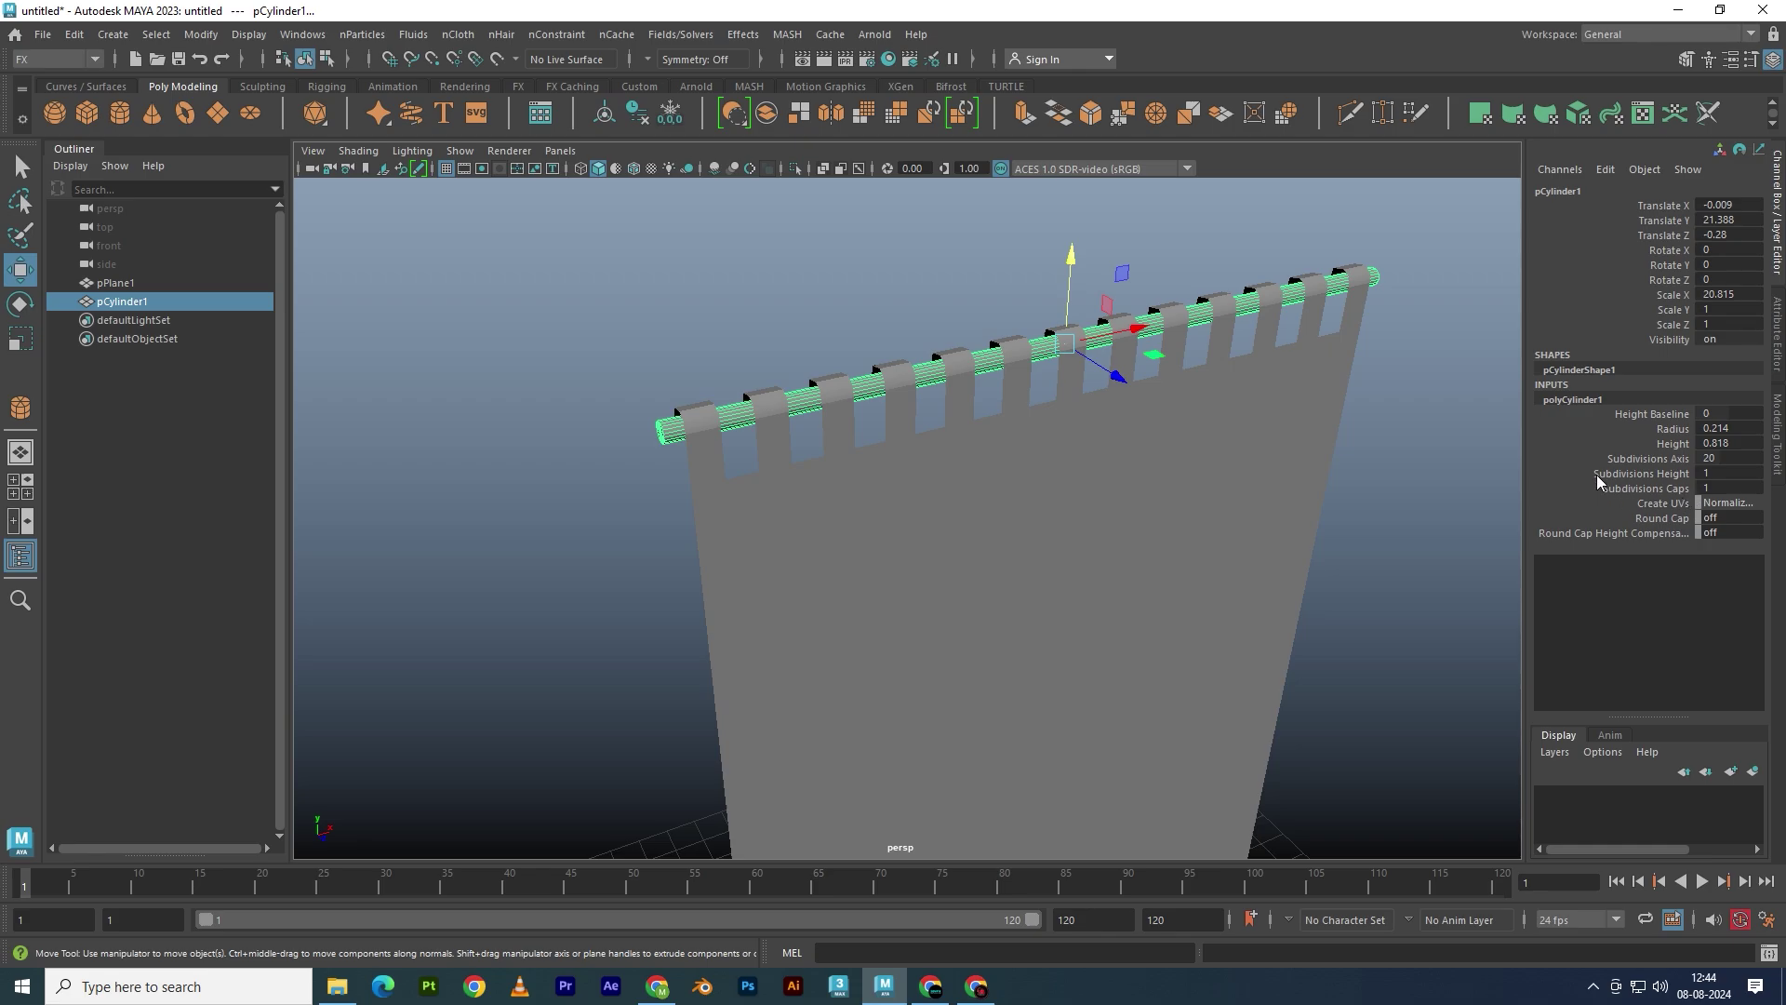
pyautogui.click(1628, 488)
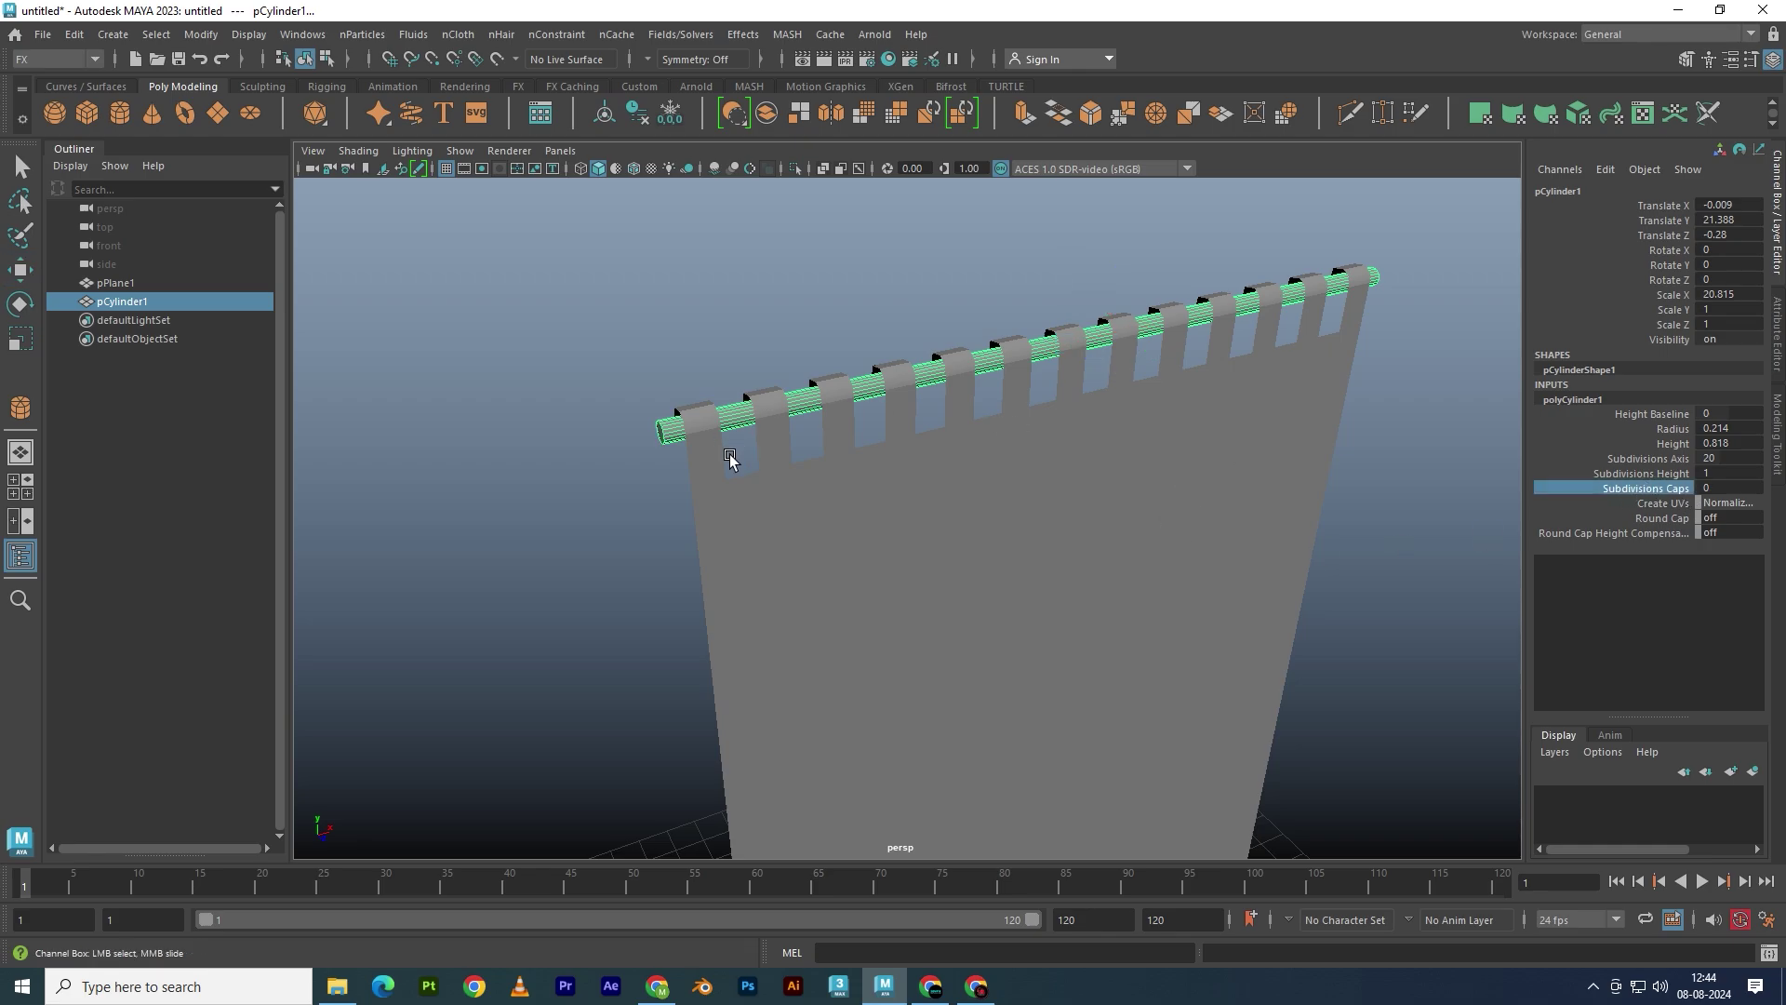
# Inspect the rod's end and undo the trial cap subdivisions change
pyautogui.keyDown('alt'); pyautogui.moveTo(730, 459); pyautogui.dragTo(678, 443); pyautogui.keyUp('alt')
pyautogui.moveTo(952, 312)
pyautogui.mouseDown(button='right')
pyautogui.moveTo(891, 296)
pyautogui.moveTo(924, 261)
pyautogui.mouseUp(button='right')
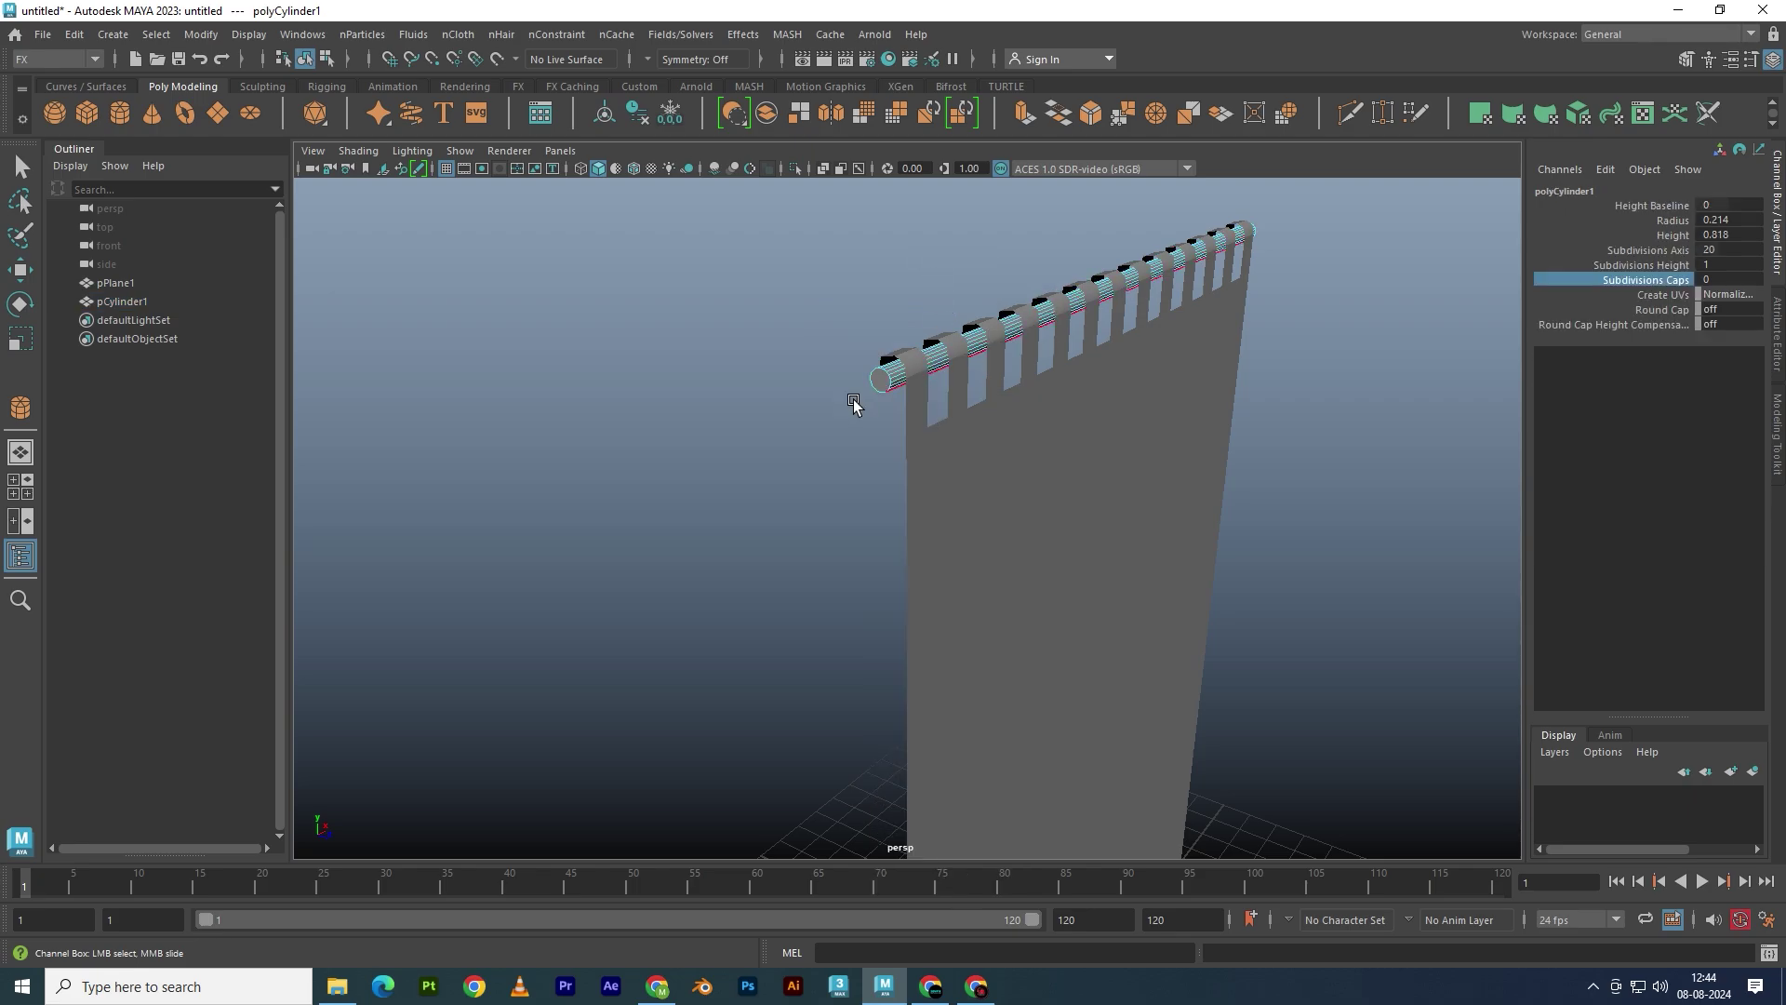
pyautogui.scroll(3, 853, 398)
pyautogui.hotkey('ctrl', 'z')
pyautogui.hotkey('ctrl', 'z')
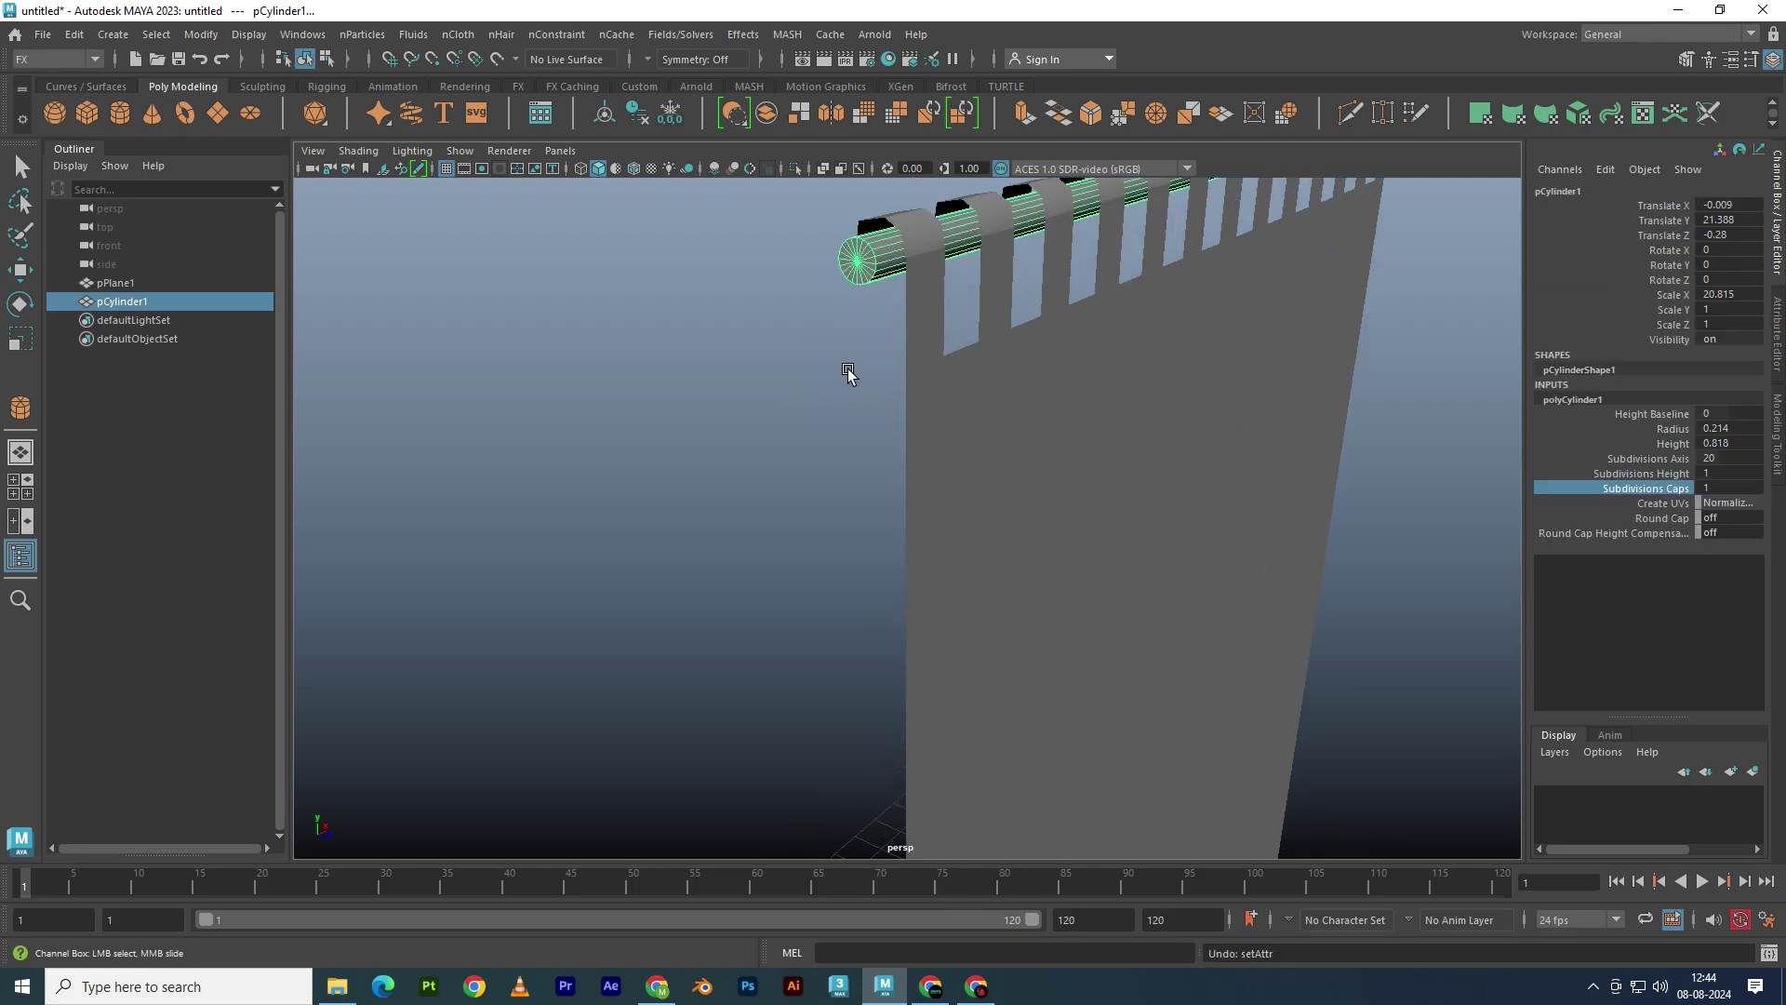
pyautogui.scroll(-2, 856, 364)
pyautogui.scroll(-3, 837, 390)
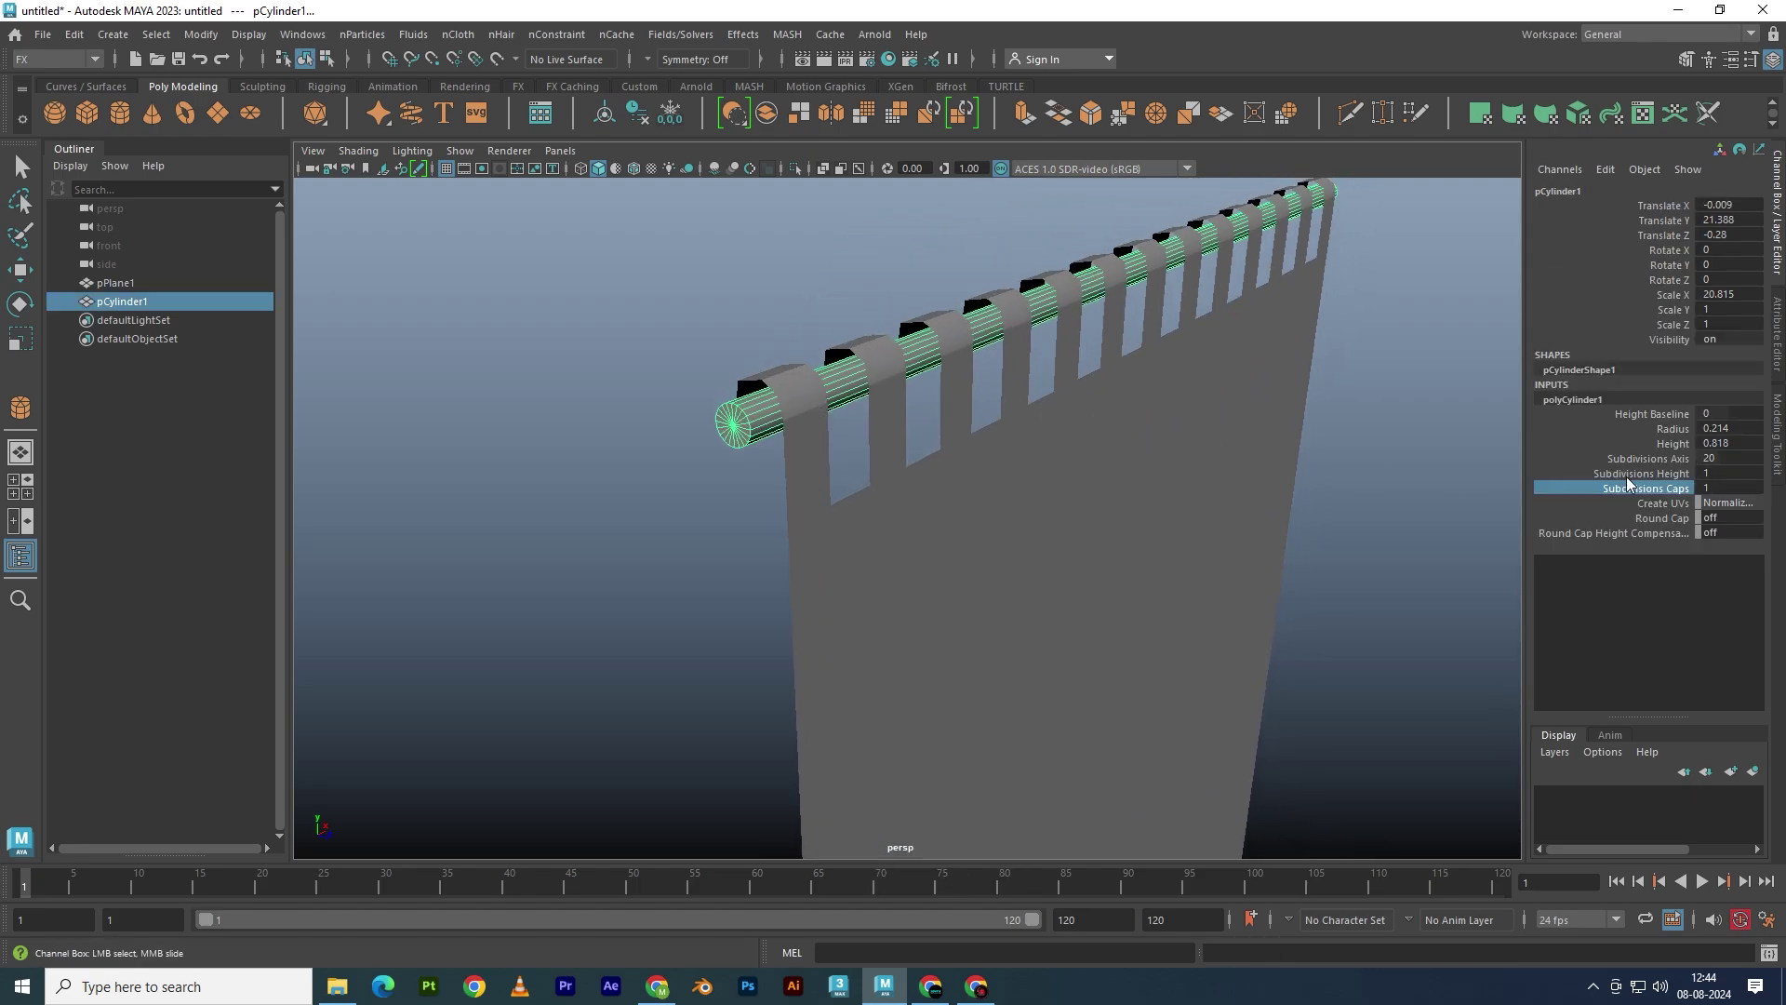
# Set the rod's Subdivisions Caps to 0 and return to the Move tool in four-view layout
pyautogui.moveTo(1212, 486); pyautogui.dragTo(1044, 477, button='middle')
pyautogui.scroll(2, 809, 388)
pyautogui.scroll(3, 798, 427)
pyautogui.press('w')
pyautogui.scroll(-4, 904, 421)
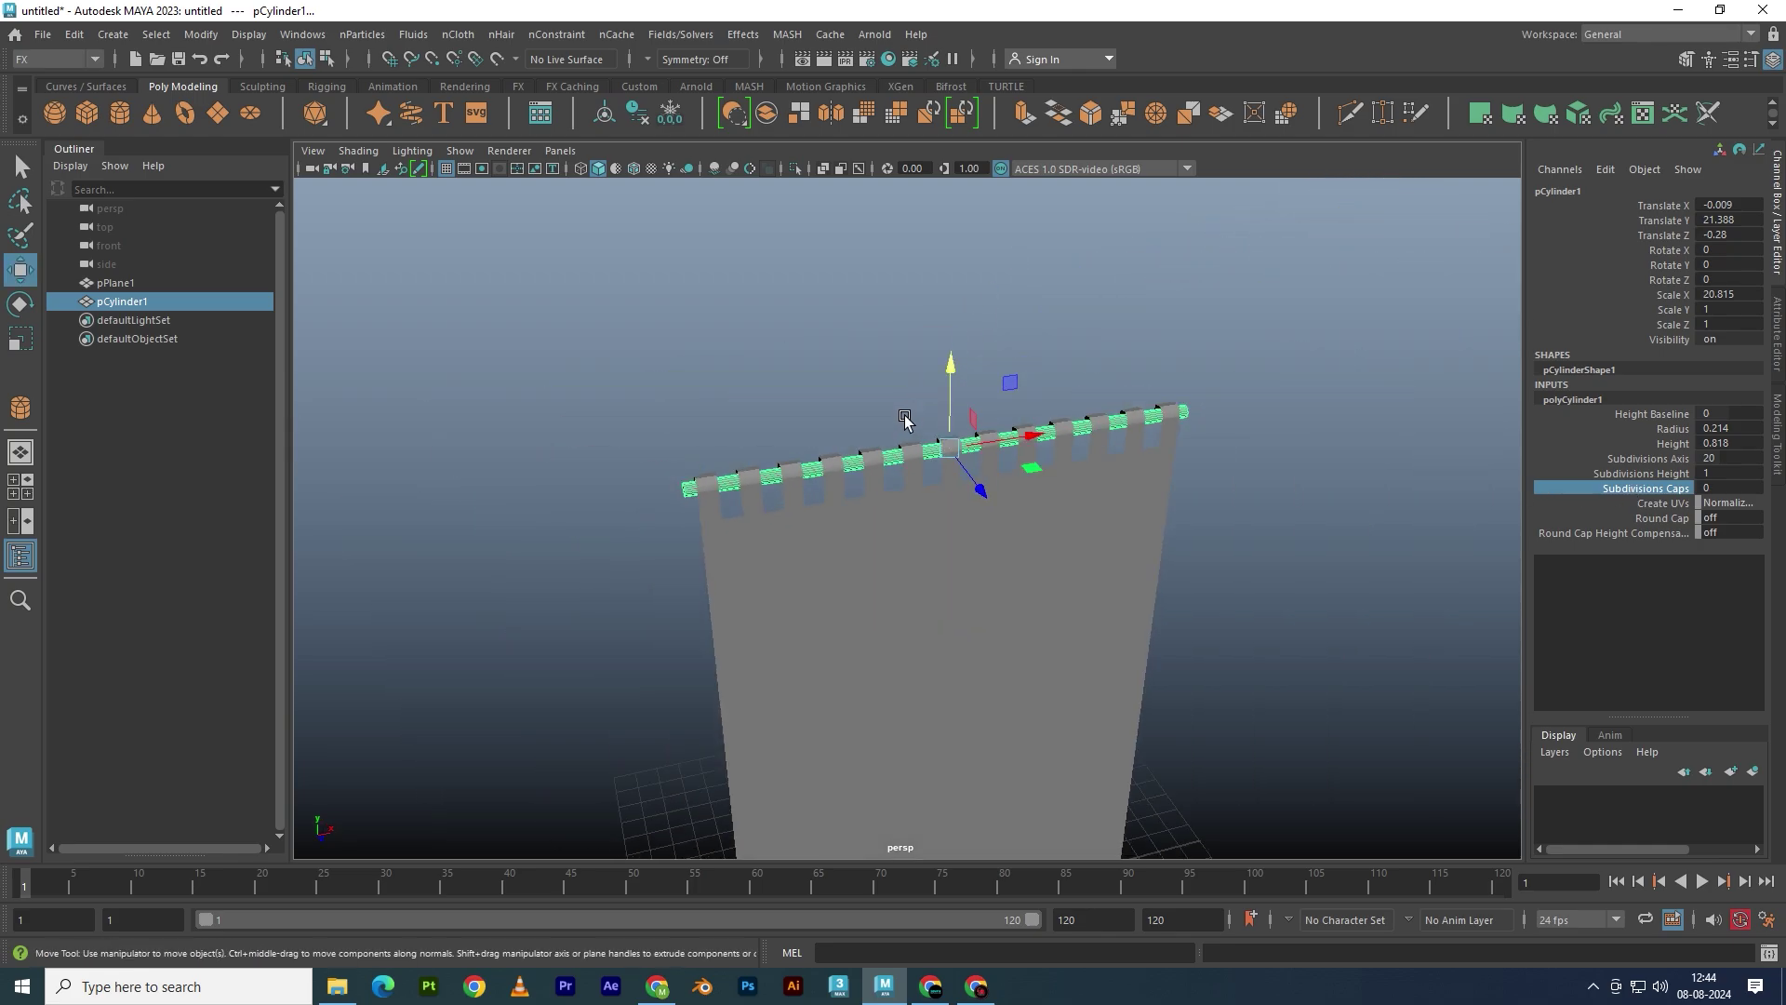
pyautogui.press('space')
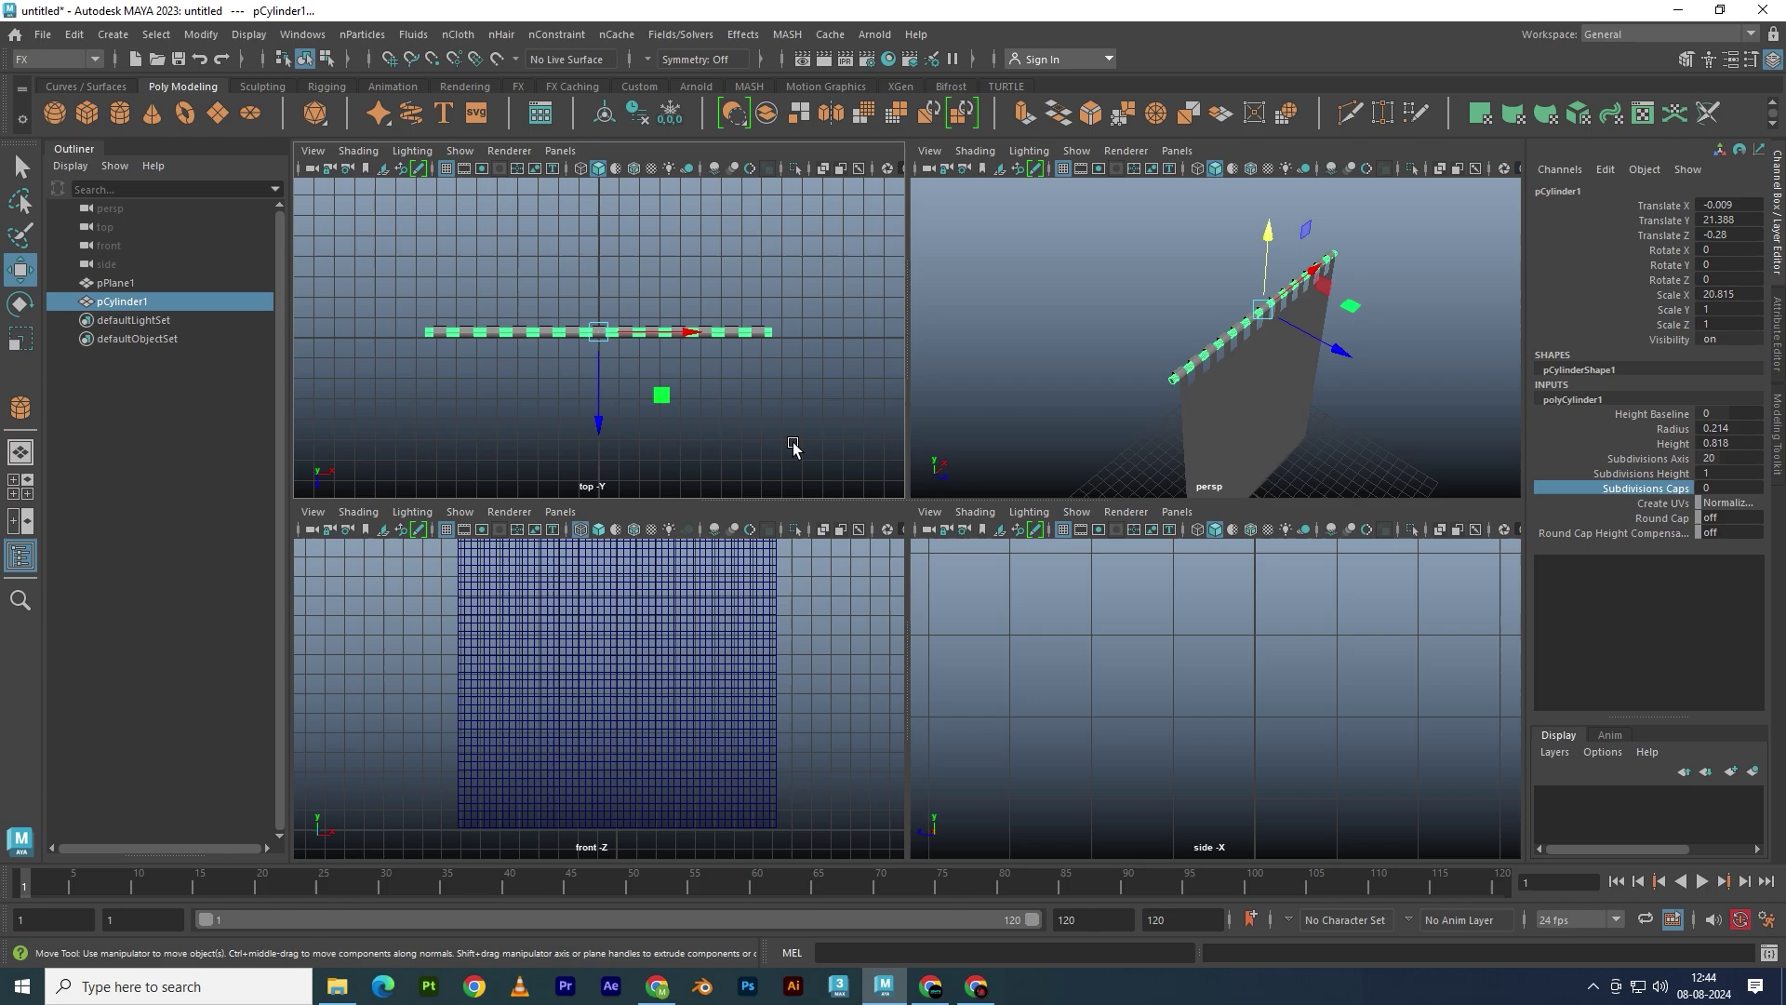
# Move the rod's pivot to its left end and frame the rod in front view
pyautogui.press('space')
pyautogui.hotkey('ctrl', 'space')
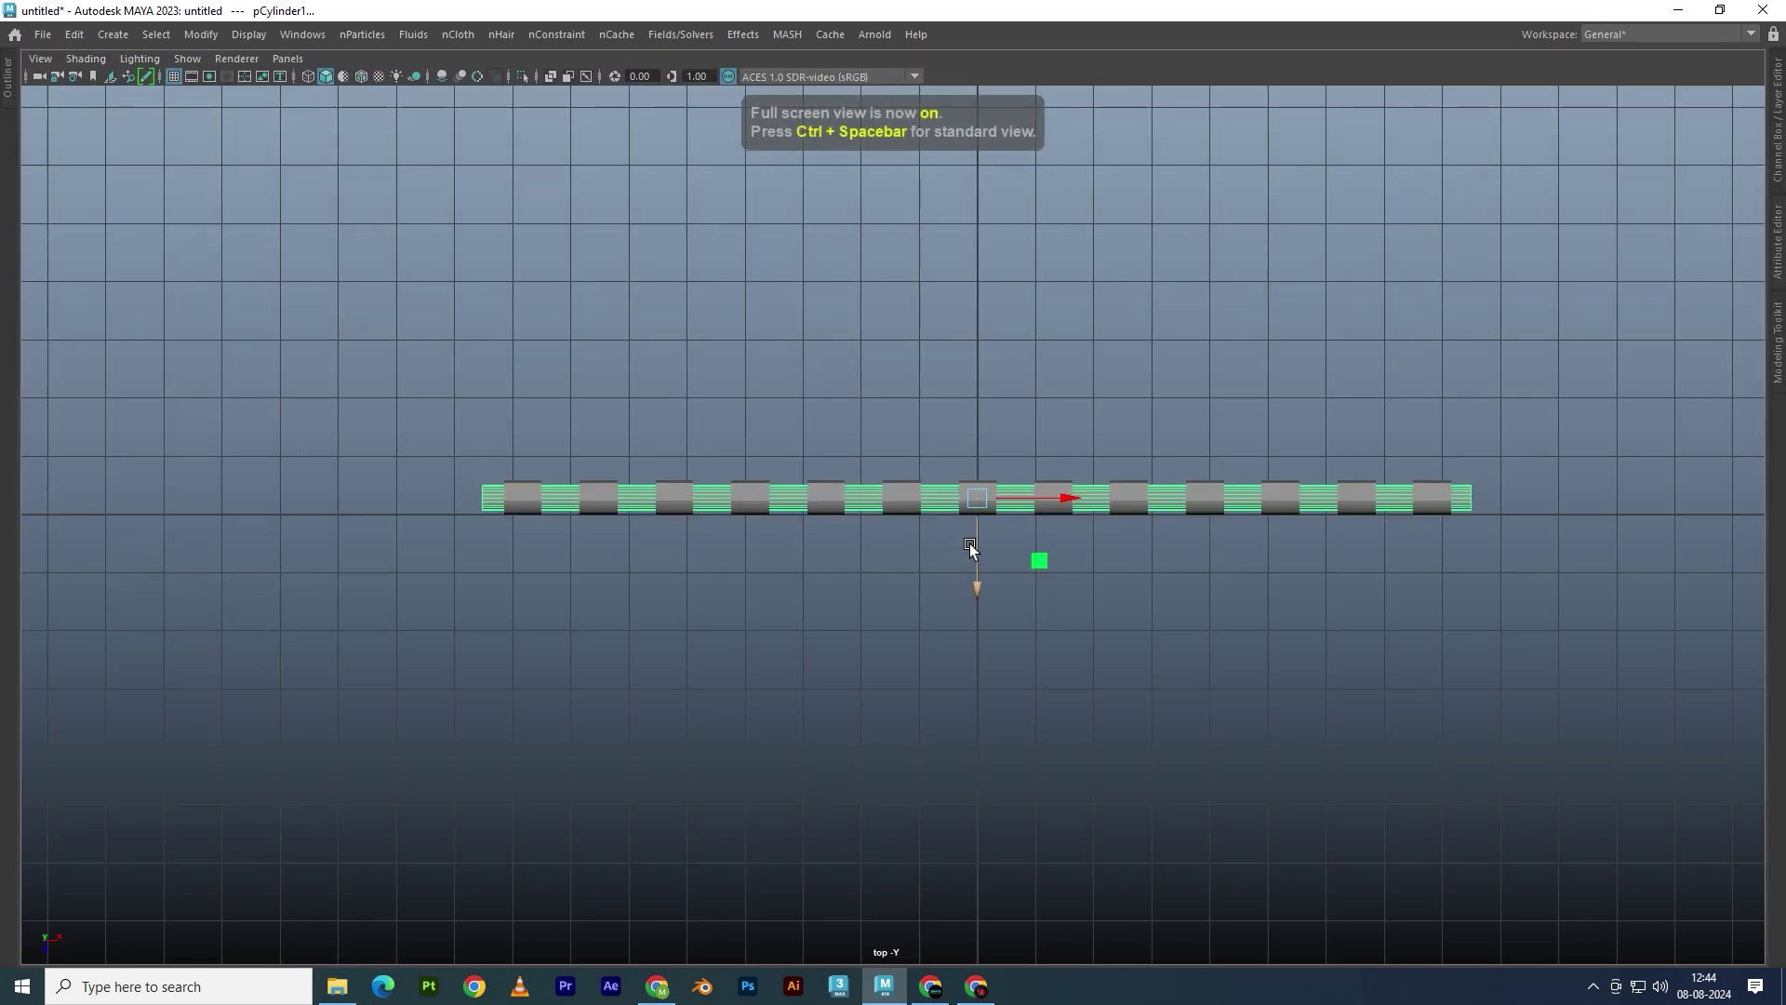
pyautogui.press('d')
pyautogui.moveTo(1051, 497); pyautogui.dragTo(482, 497)
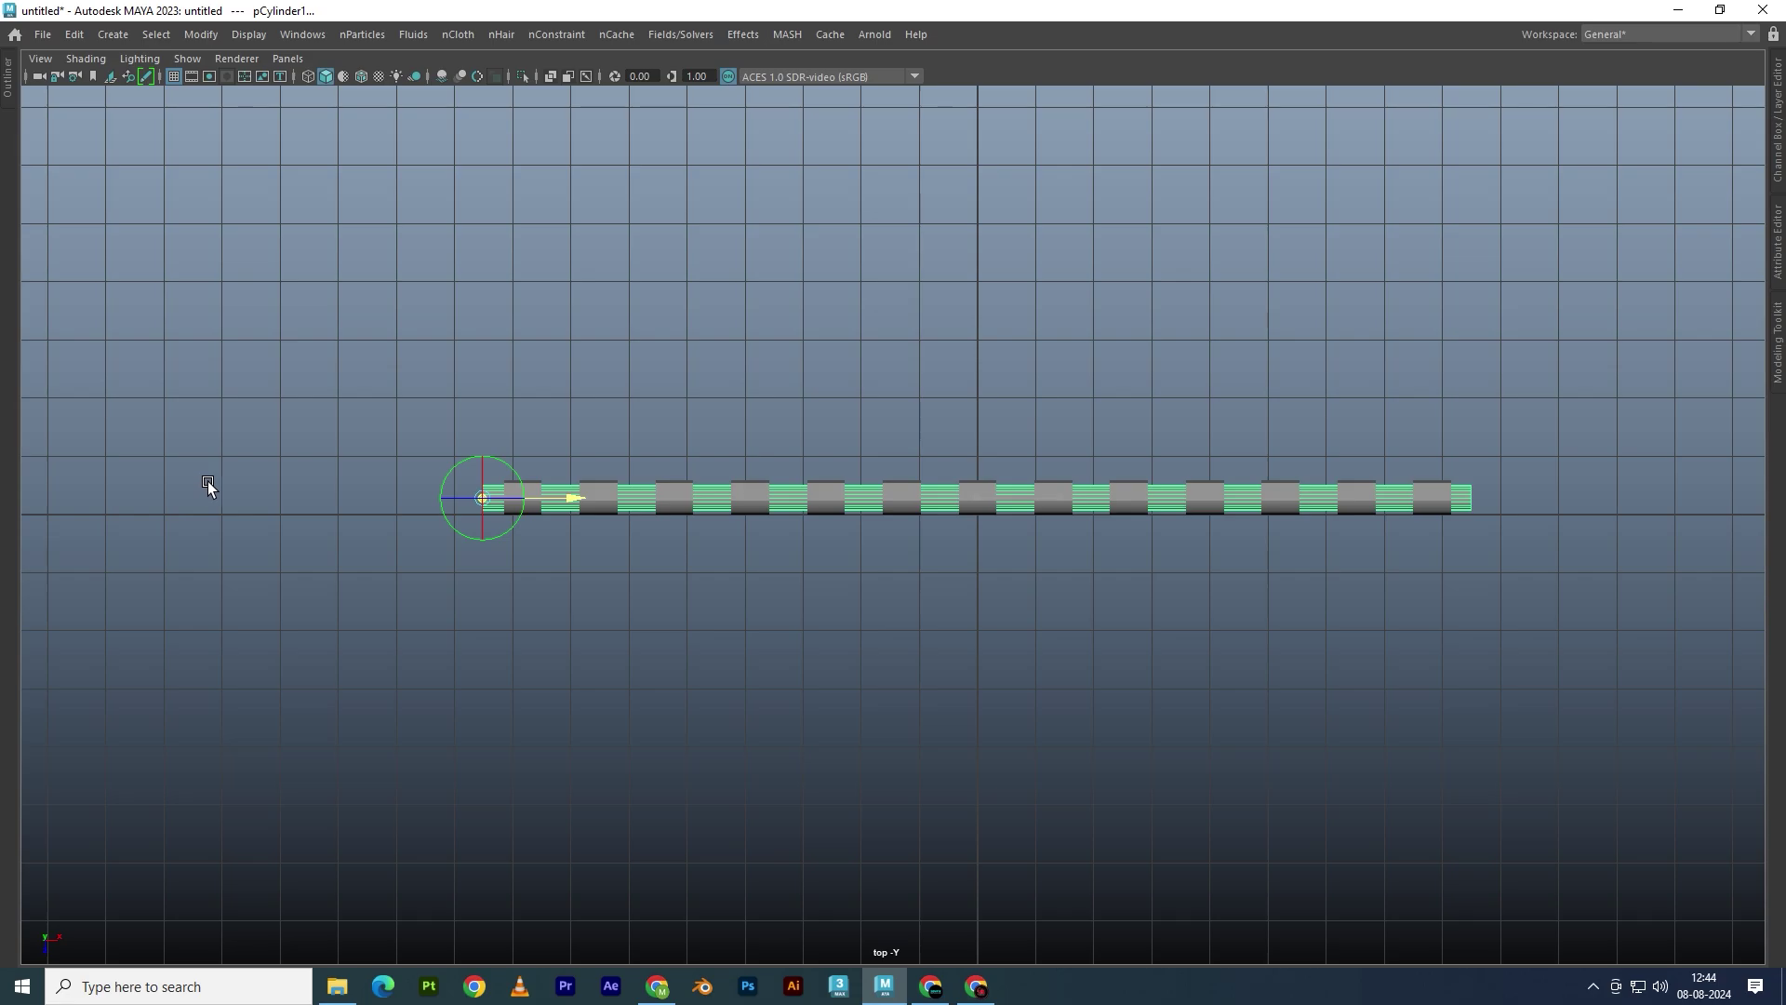
pyautogui.press('space')
pyautogui.press('space')
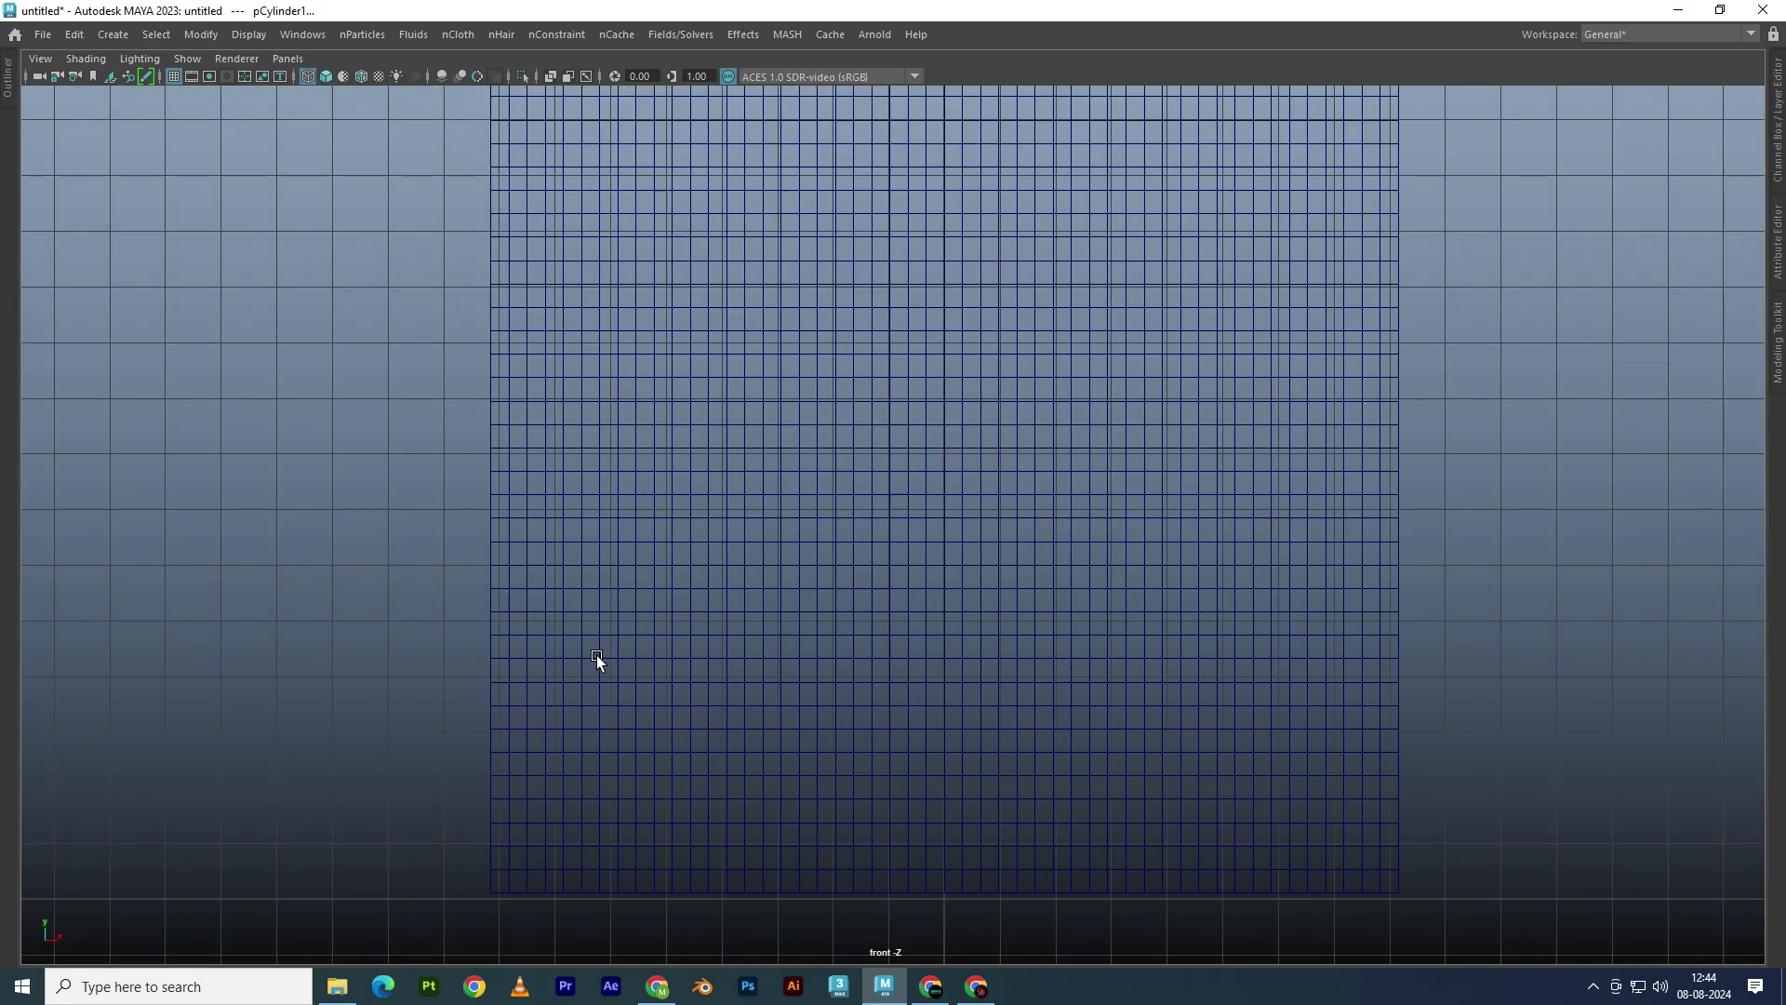
pyautogui.scroll(-3, 711, 618)
pyautogui.scroll(-3, 666, 626)
pyautogui.keyDown('alt'); pyautogui.moveTo(702, 605); pyautogui.dragTo(590, 725, button='middle'); pyautogui.keyUp('alt')
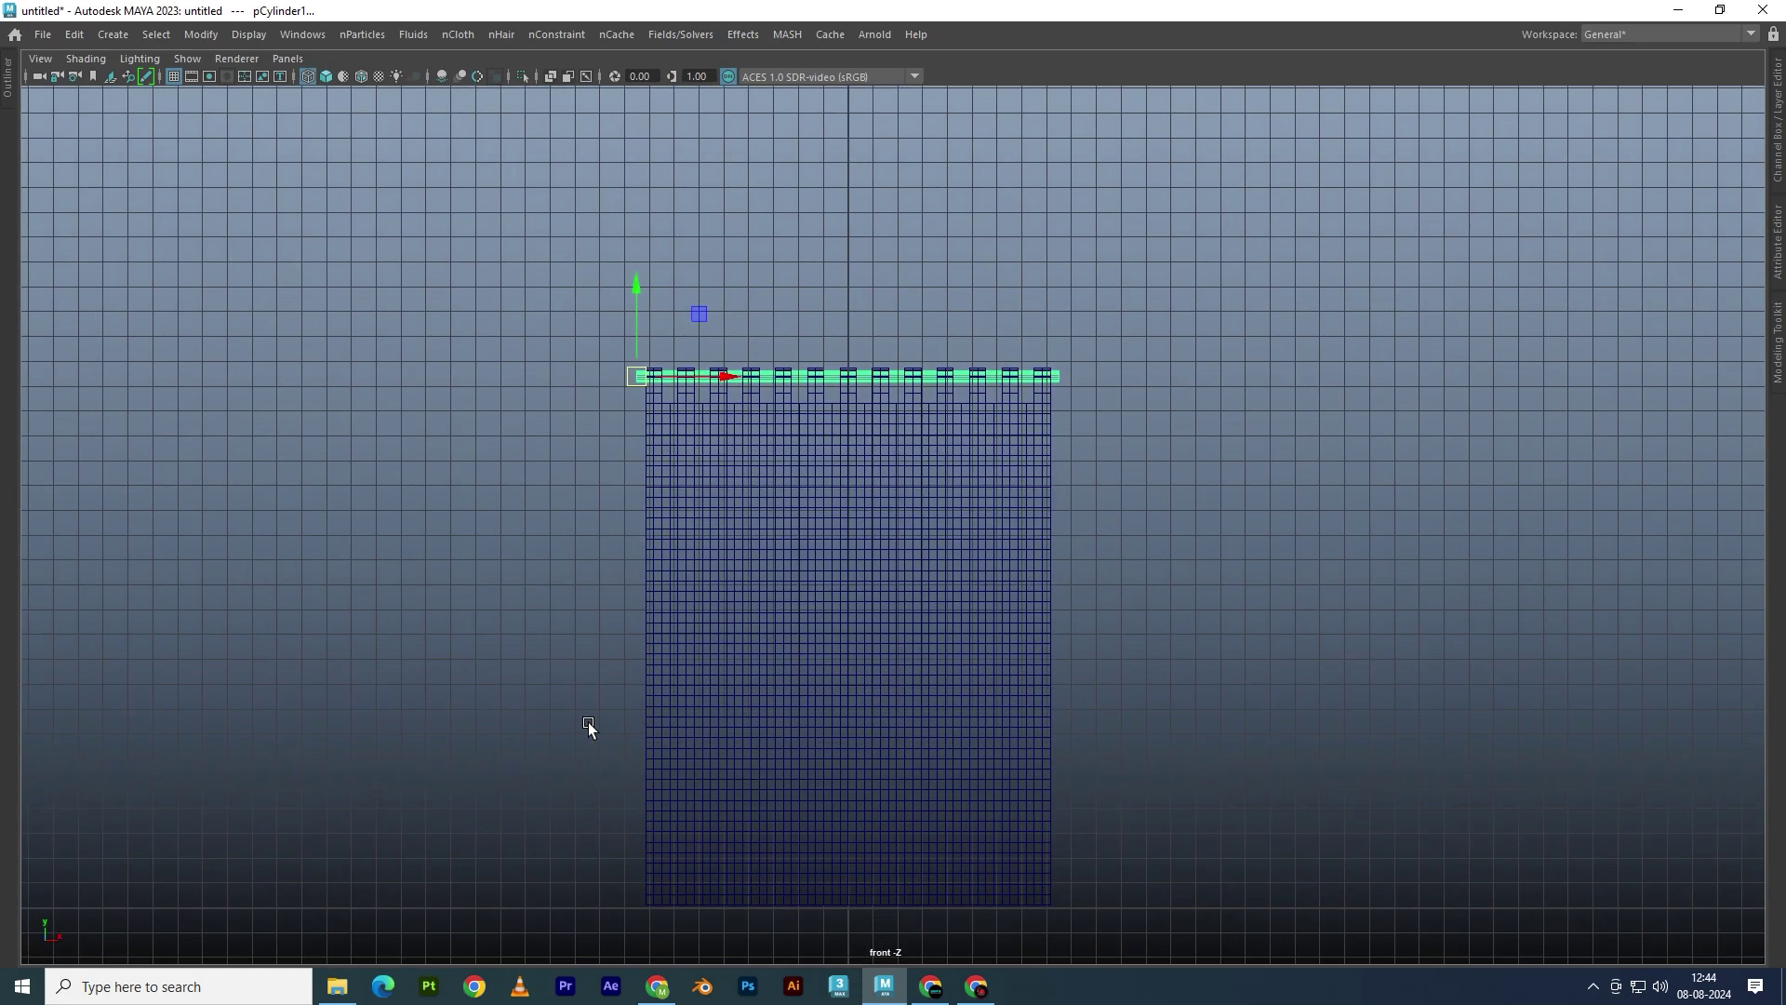
# Scale the rod along X to span the curtain width (about 20.8), then test playback
pyautogui.hotkey('ctrl', 'space')
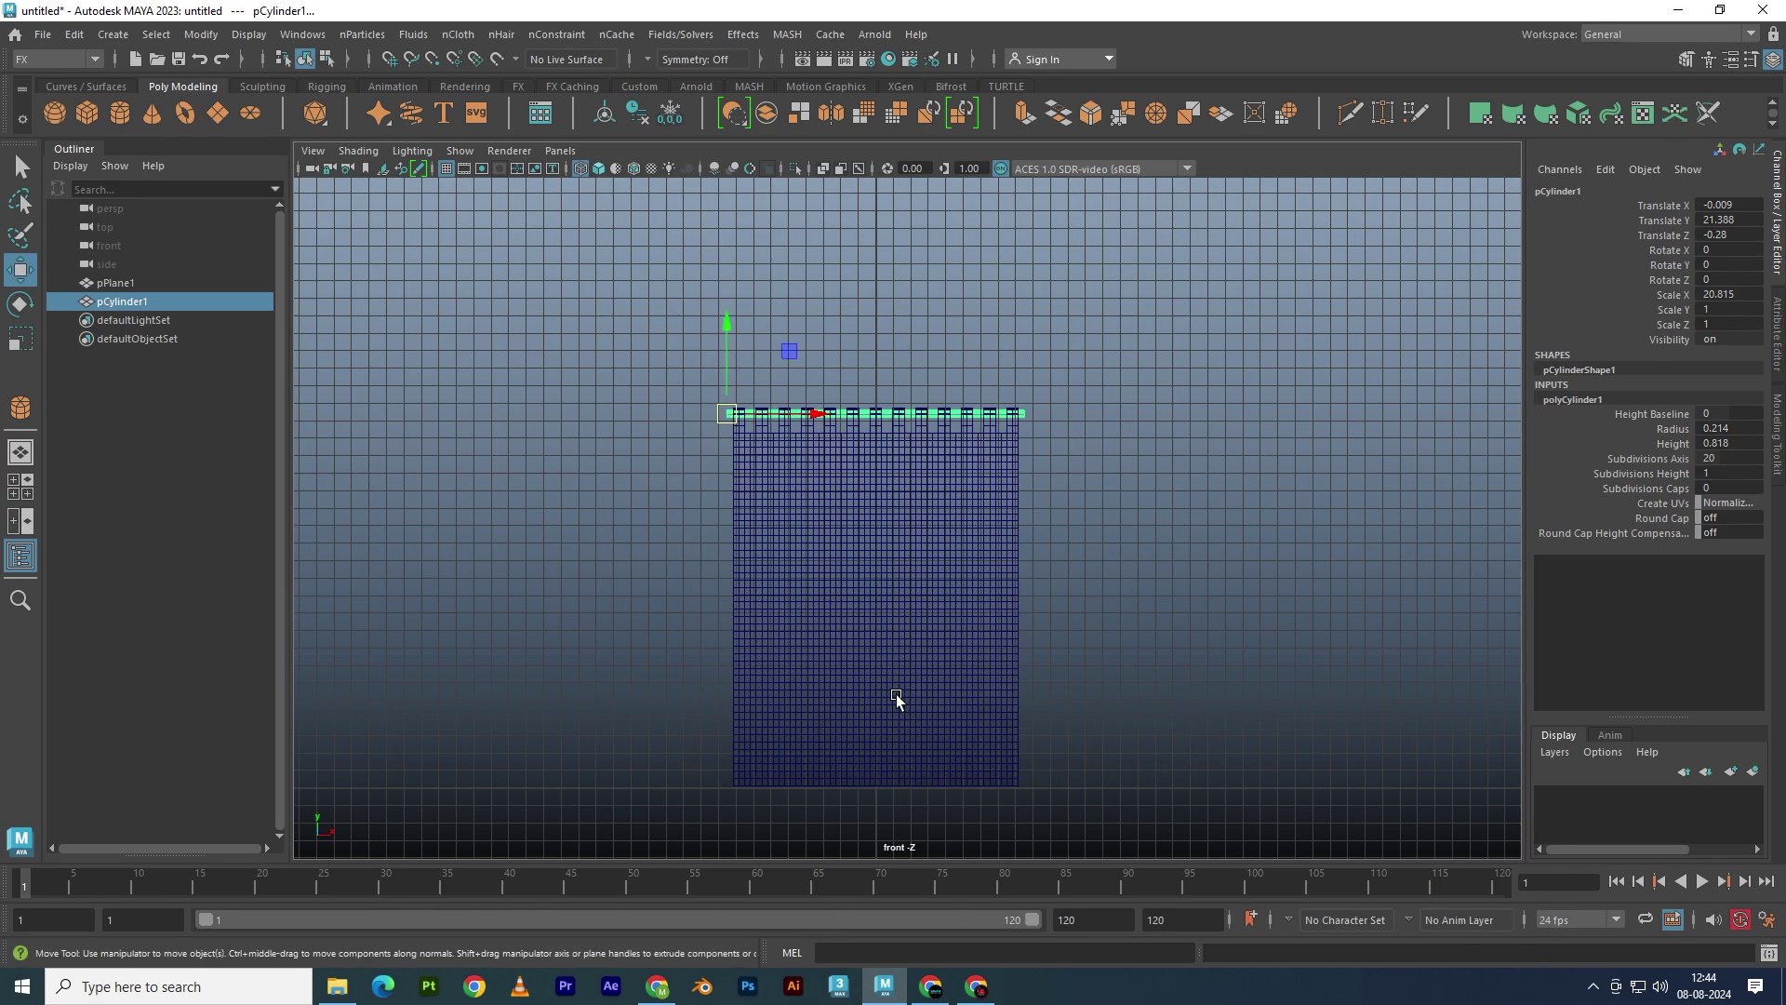
pyautogui.scroll(2, 756, 399)
pyautogui.scroll(1, 800, 539)
pyautogui.keyDown('alt'); pyautogui.moveTo(800, 540); pyautogui.dragTo(906, 636, button='middle'); pyautogui.keyUp('alt')
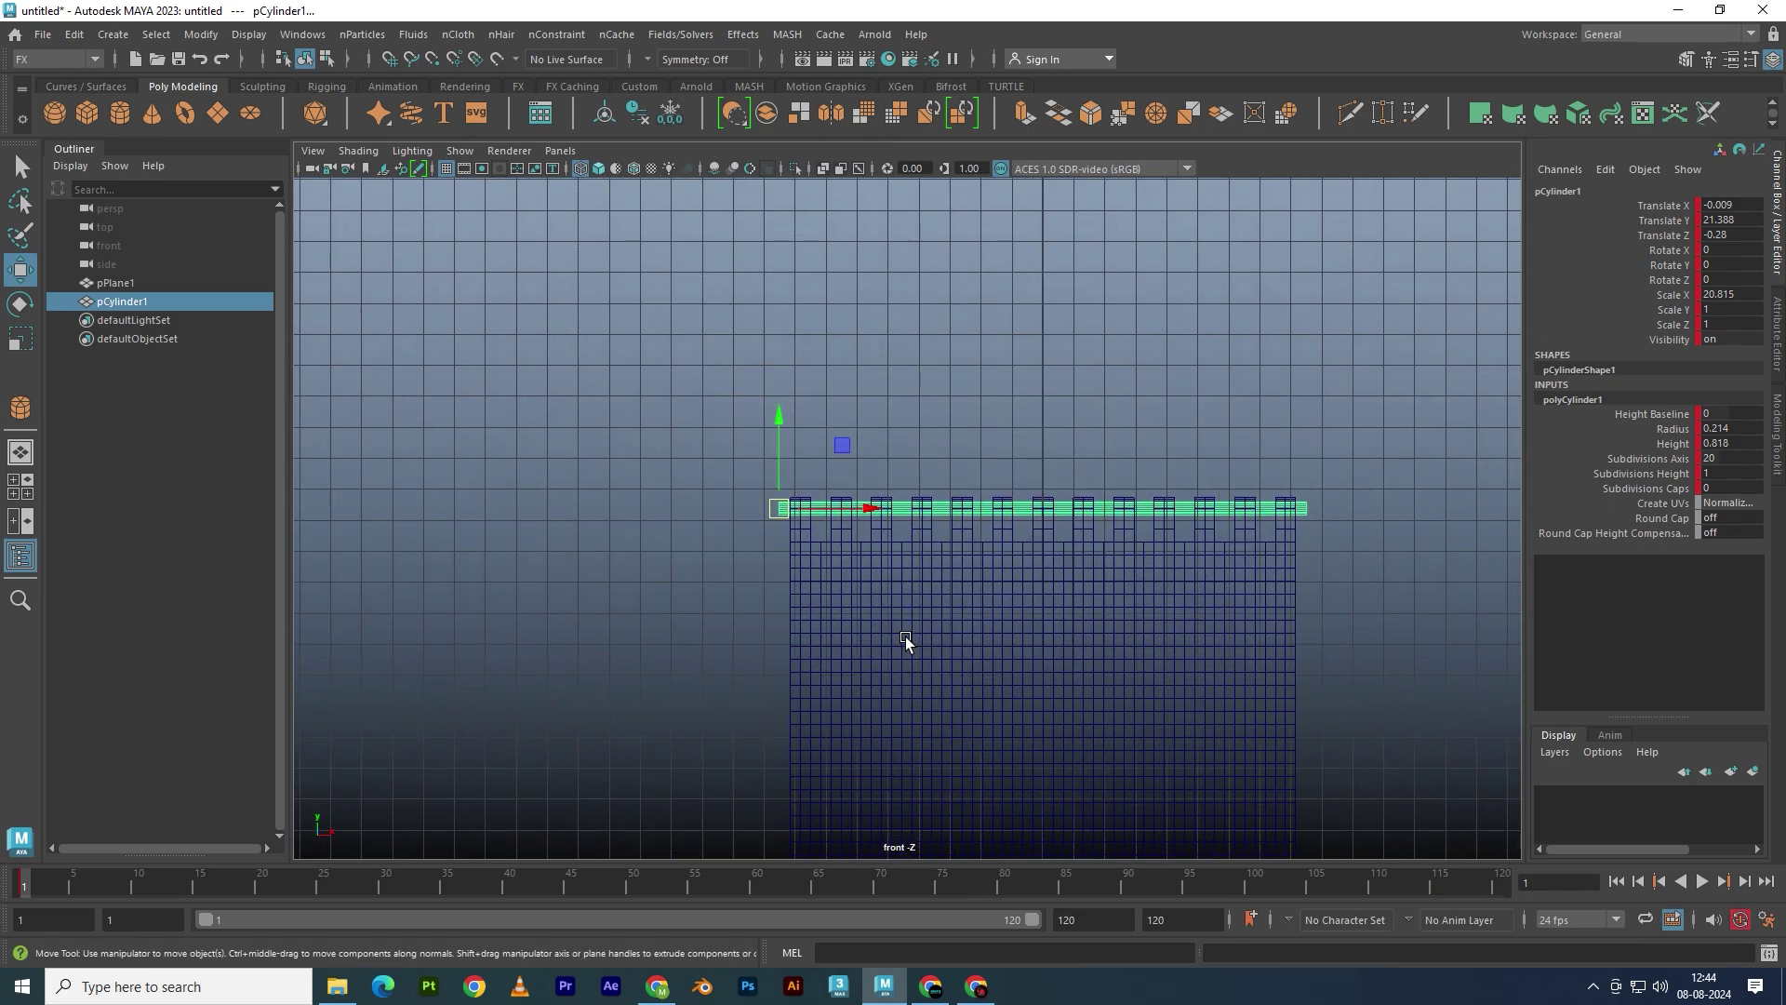
pyautogui.press('r')
pyautogui.moveTo(353, 879); pyautogui.dragTo(354, 903)
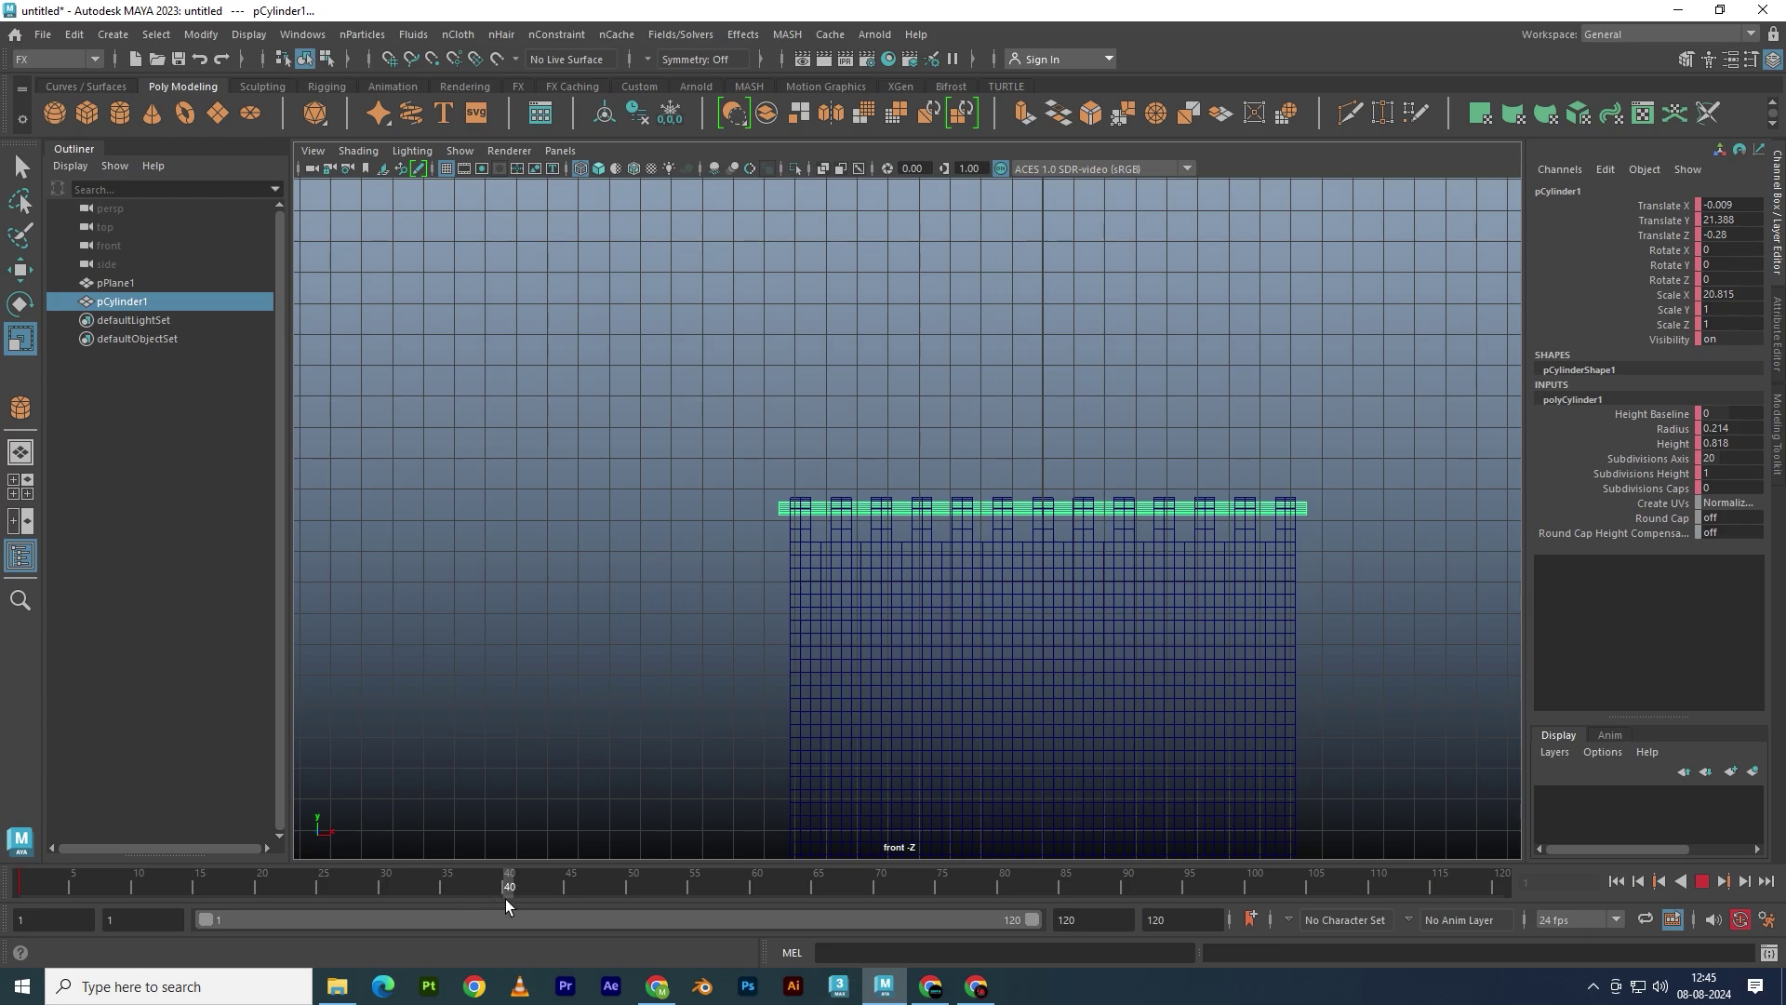
pyautogui.moveTo(506, 899); pyautogui.dragTo(506, 898)
pyautogui.moveTo(869, 519); pyautogui.dragTo(817, 515)
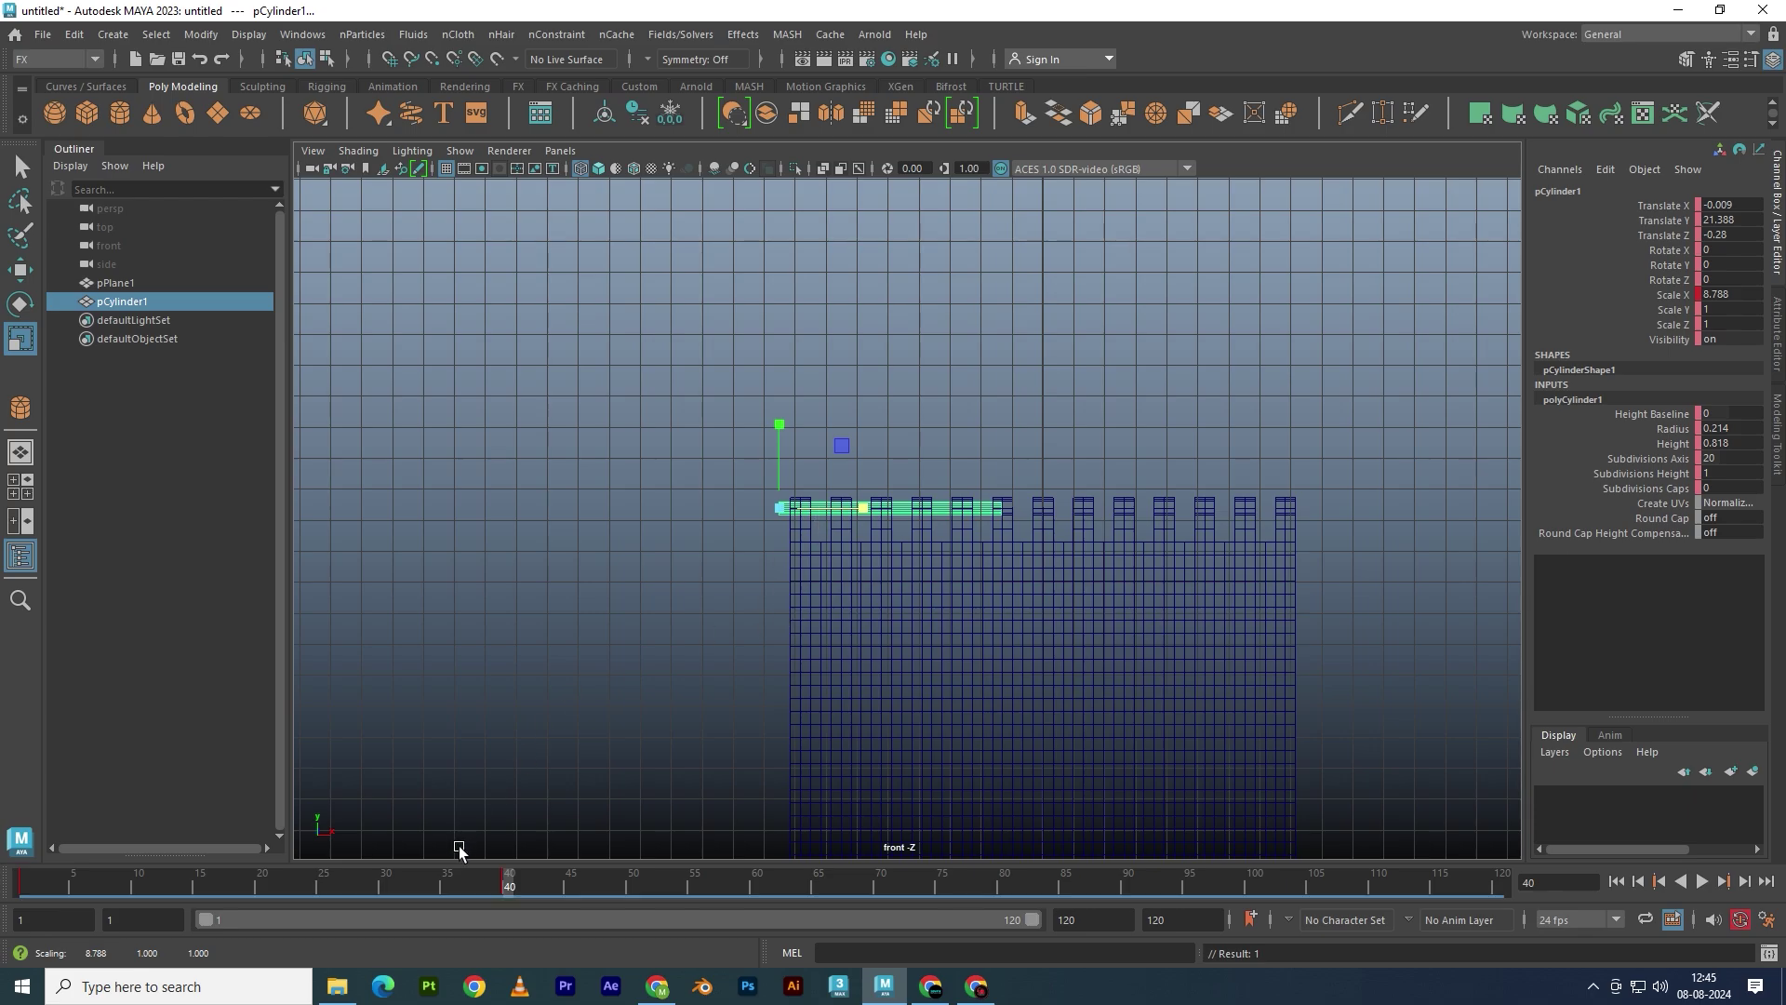
pyautogui.hotkey('alt', 'v')
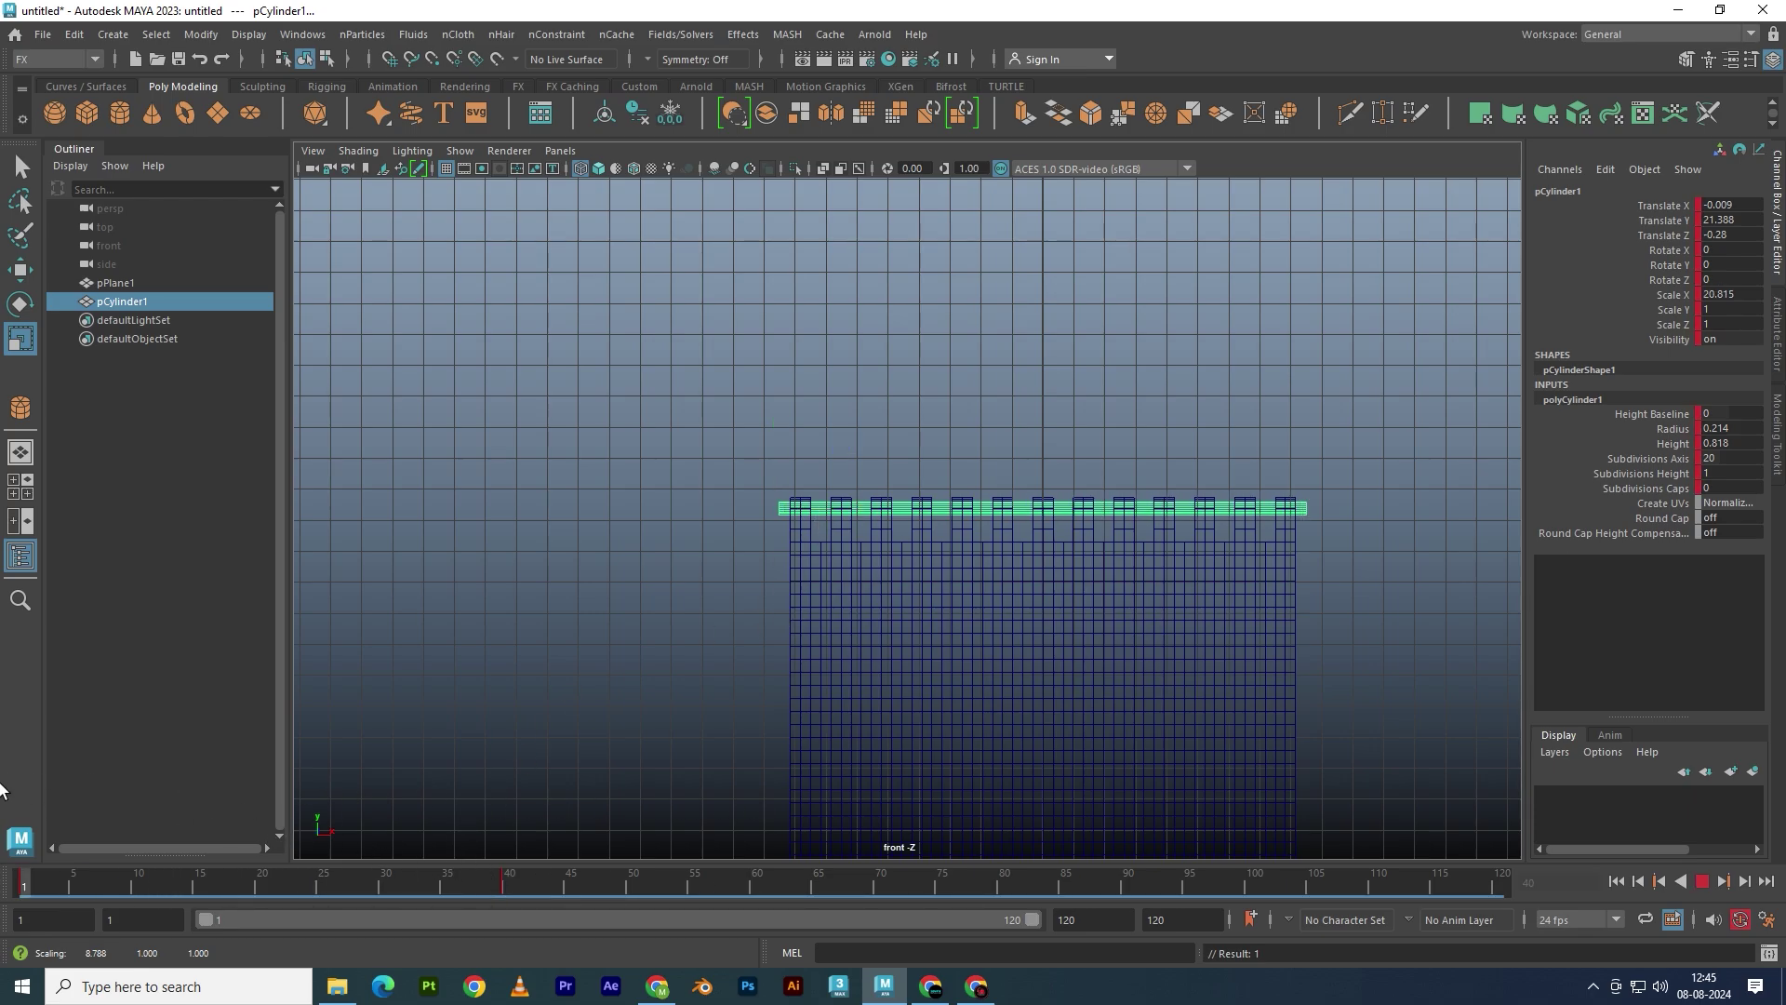
pyautogui.hotkey('alt', 'v')
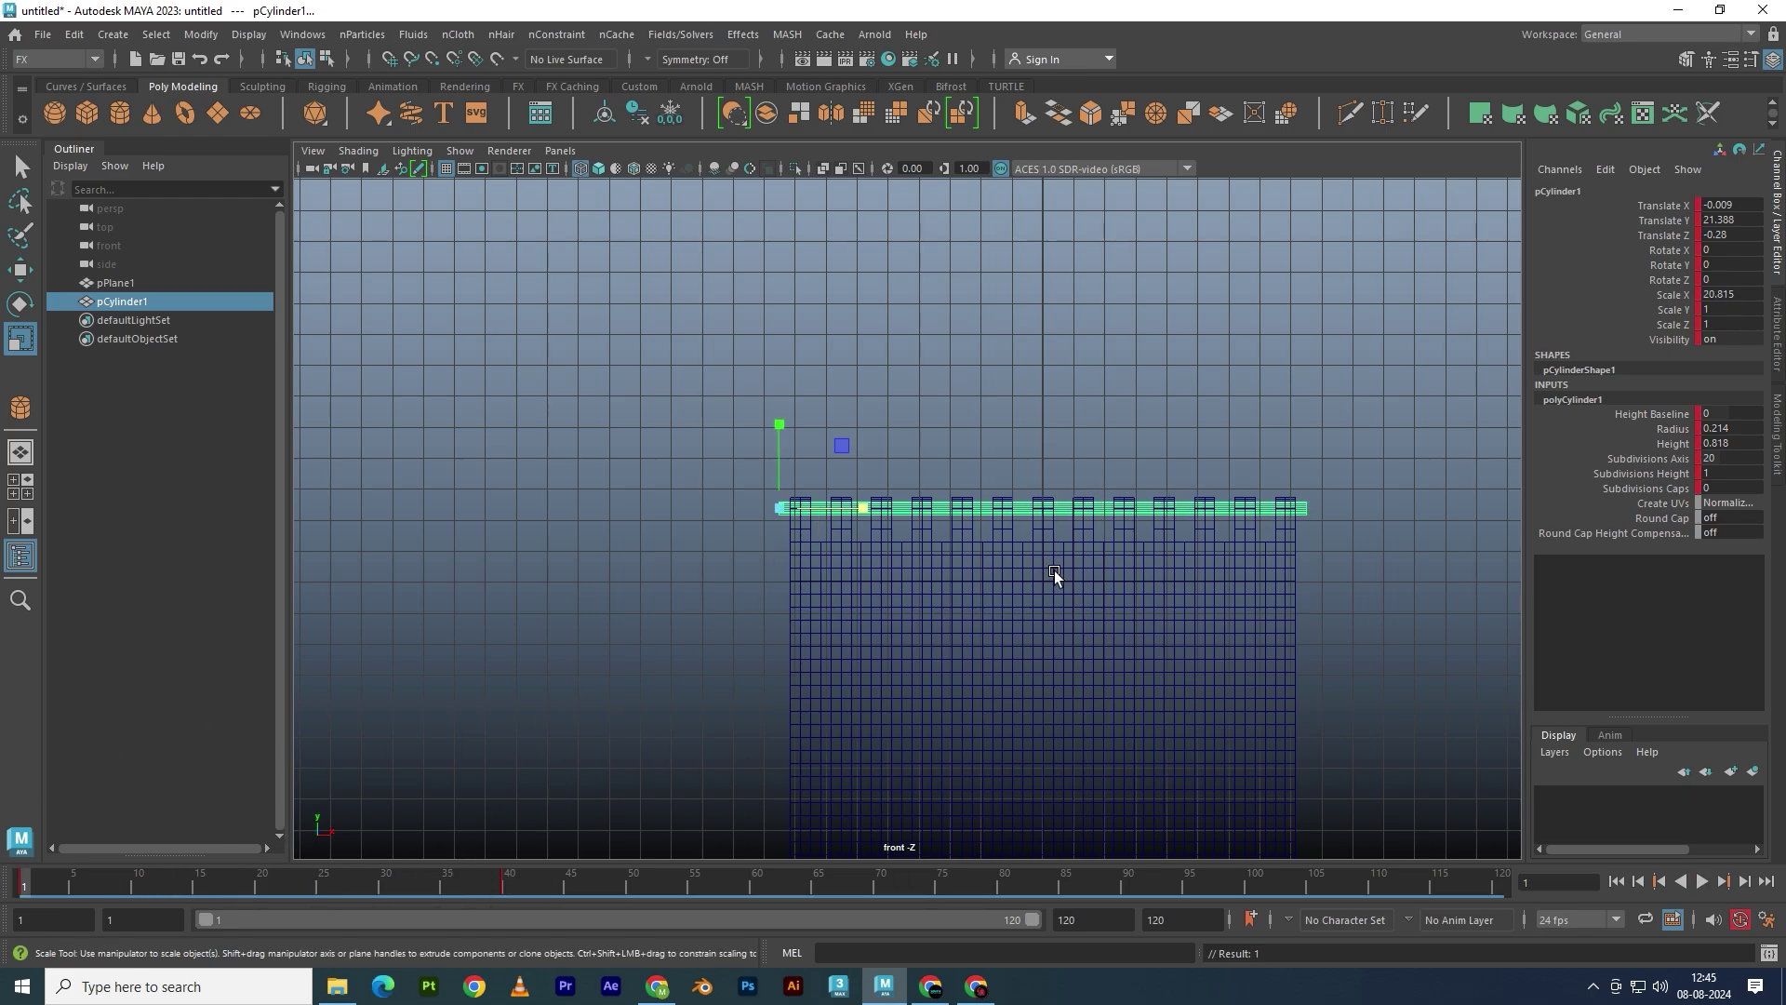
# Select the curtain mesh pPlane1 and switch to the perspective view
pyautogui.press('w')
pyautogui.keyDown('alt'); pyautogui.moveTo(1136, 662); pyautogui.dragTo(1142, 612, button='middle'); pyautogui.keyUp('alt')
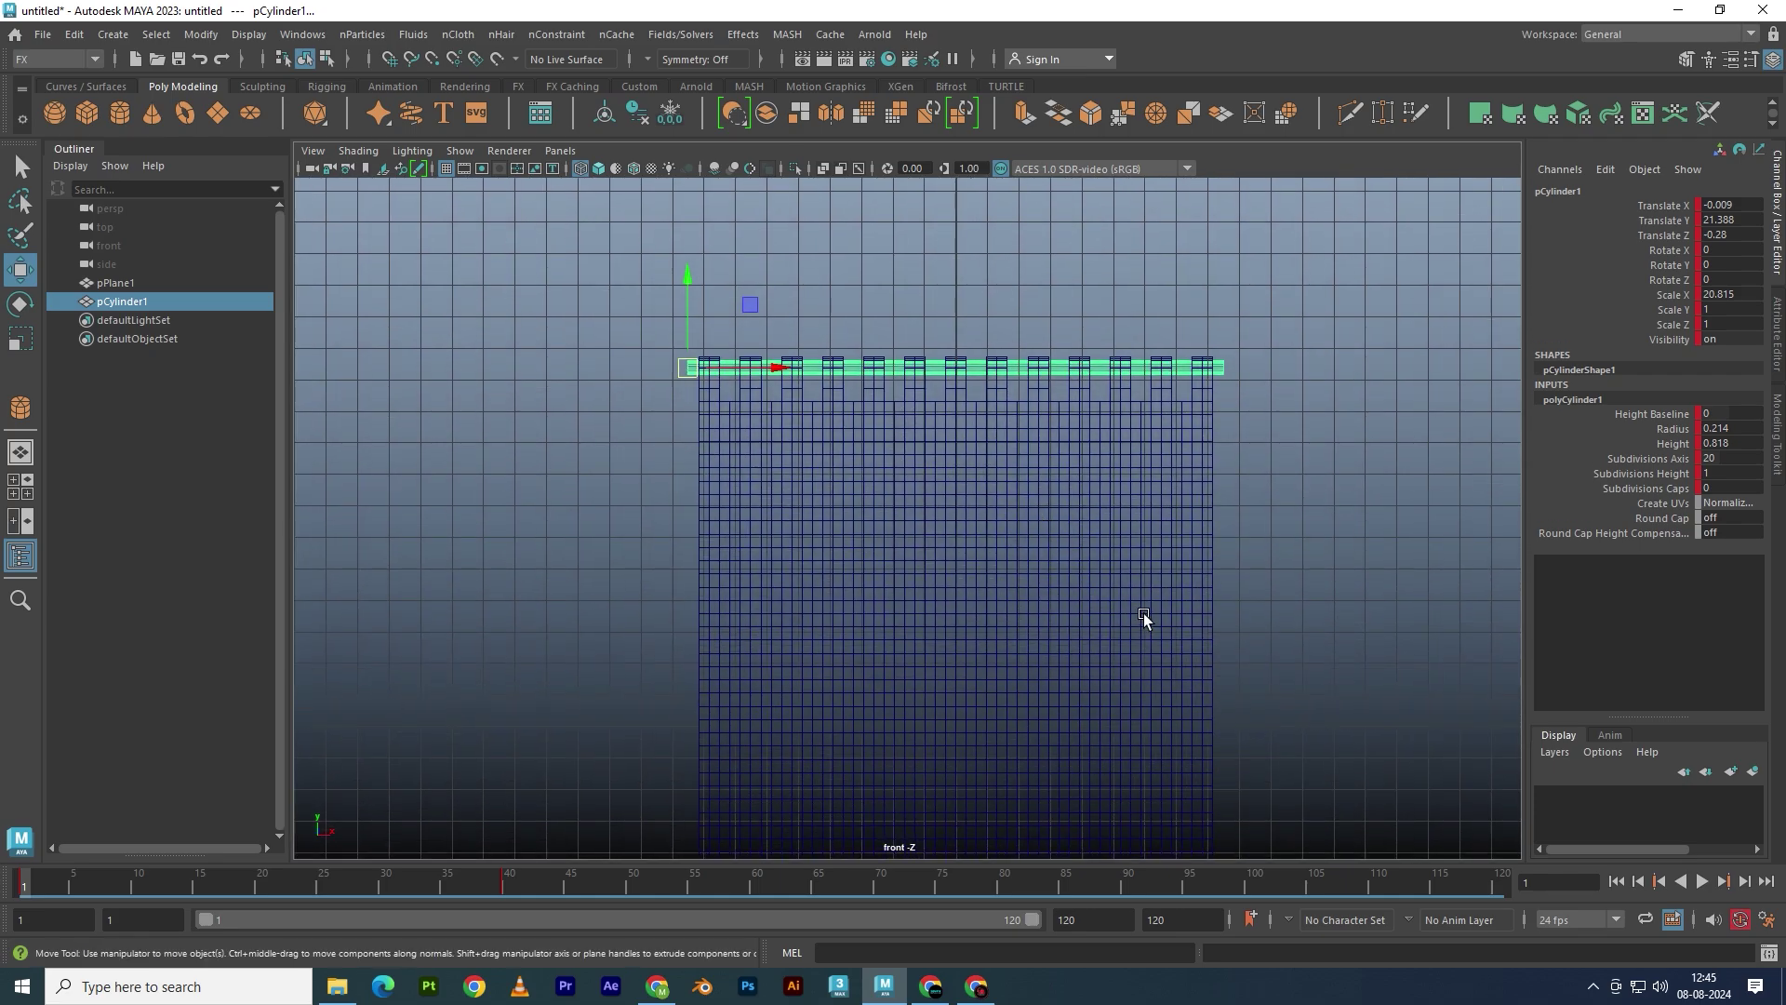
pyautogui.click(1116, 644)
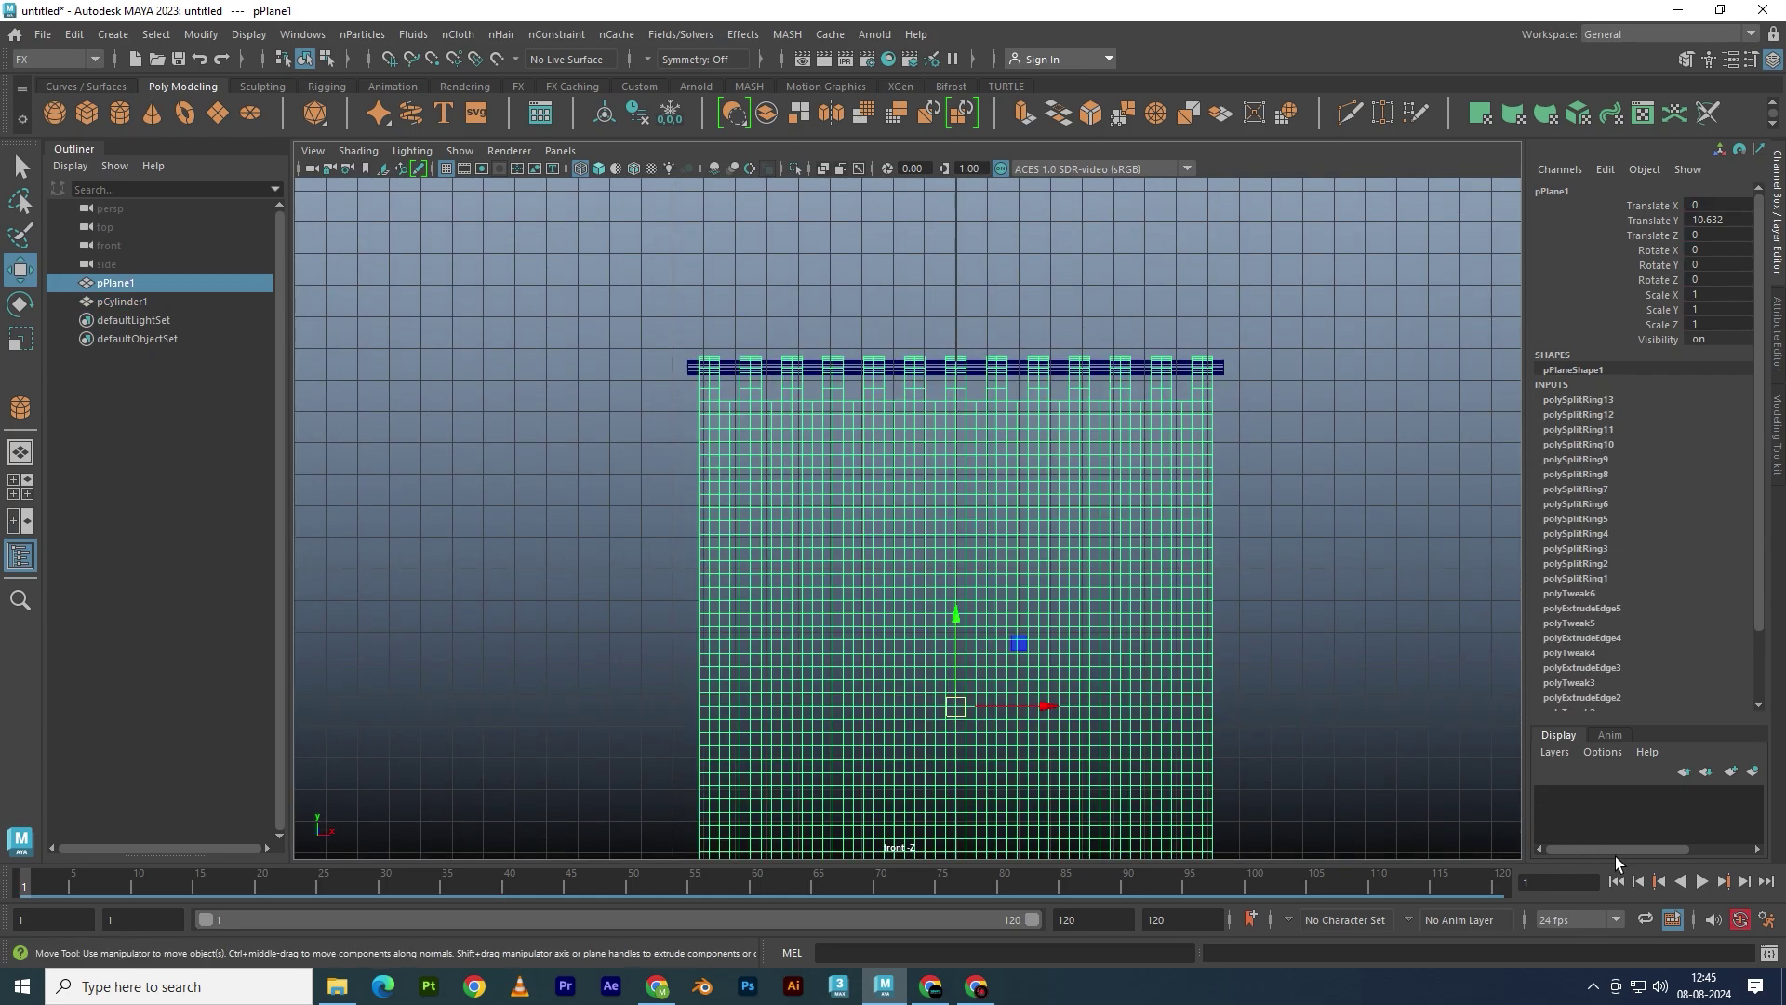
pyautogui.scroll(2, 913, 518)
pyautogui.keyDown('alt'); pyautogui.moveTo(913, 518); pyautogui.dragTo(866, 570, button='middle'); pyautogui.keyUp('alt')
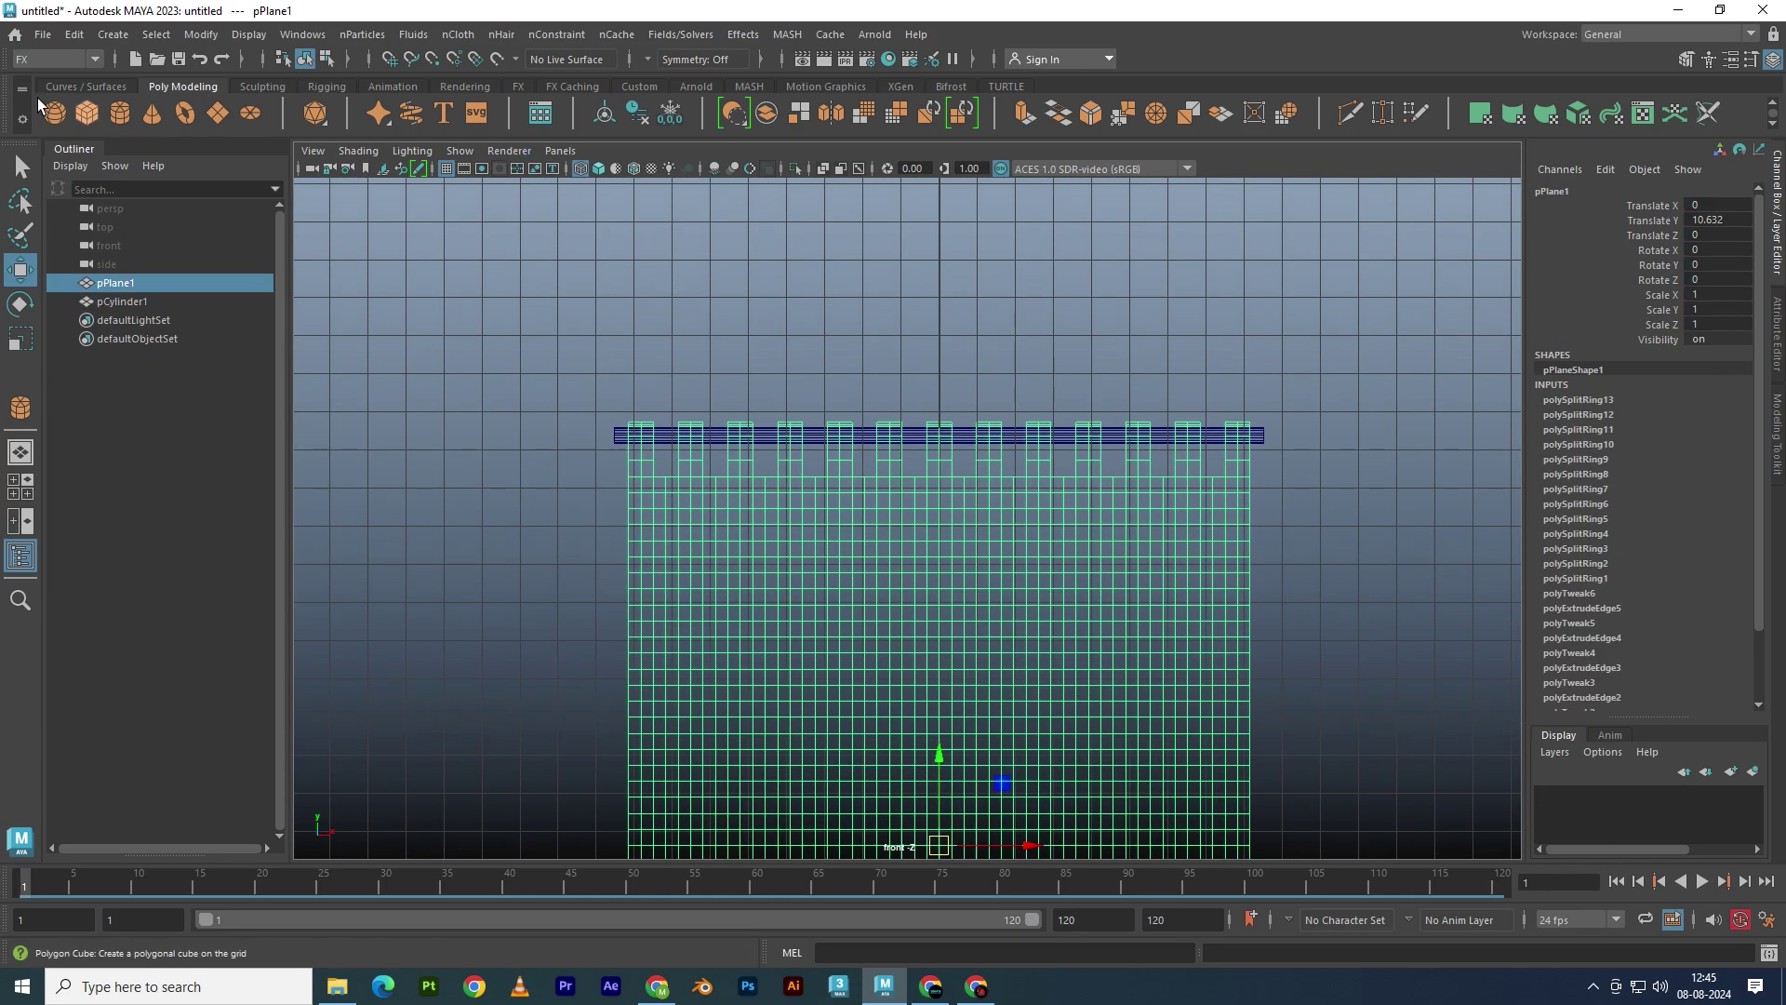
pyautogui.hotkey('ctrl', 'space')
pyautogui.hotkey('ctrl', 'space')
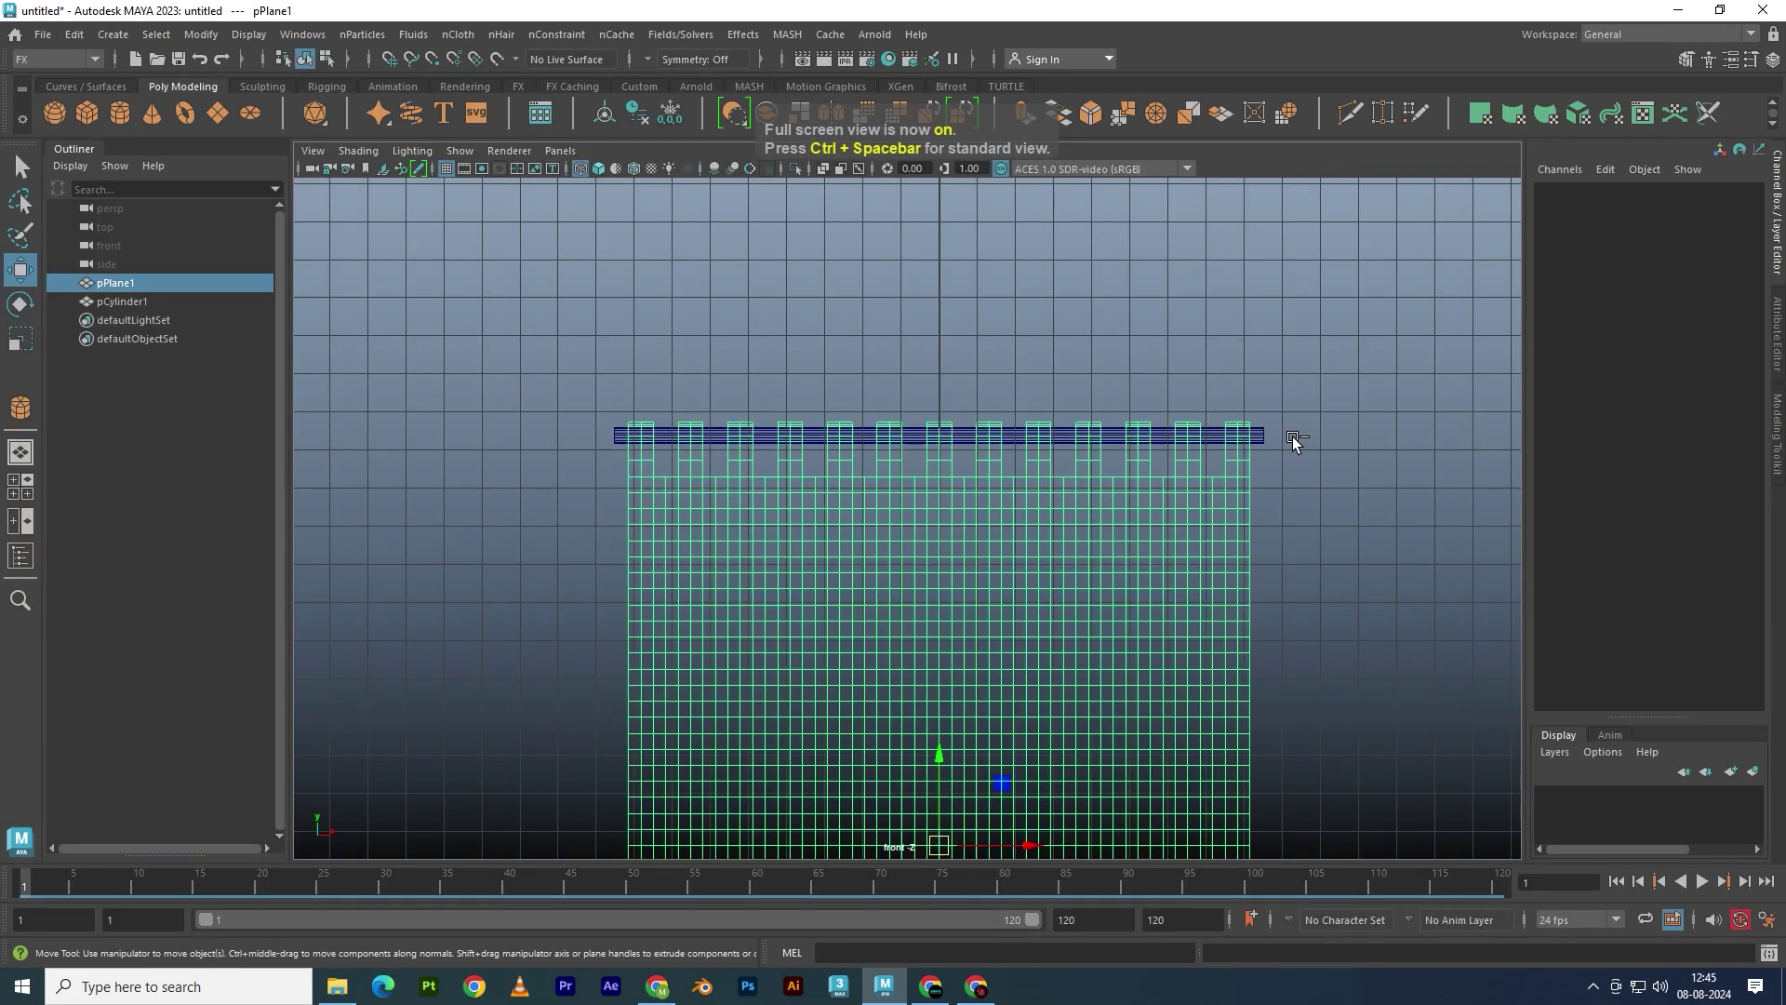
pyautogui.press('space')
pyautogui.press('space')
# Convert the curtain pPlane1 into nCloth, adding nCloth1 and nucleus1
pyautogui.keyDown('alt'); pyautogui.moveTo(857, 411); pyautogui.dragTo(744, 326); pyautogui.keyUp('alt')
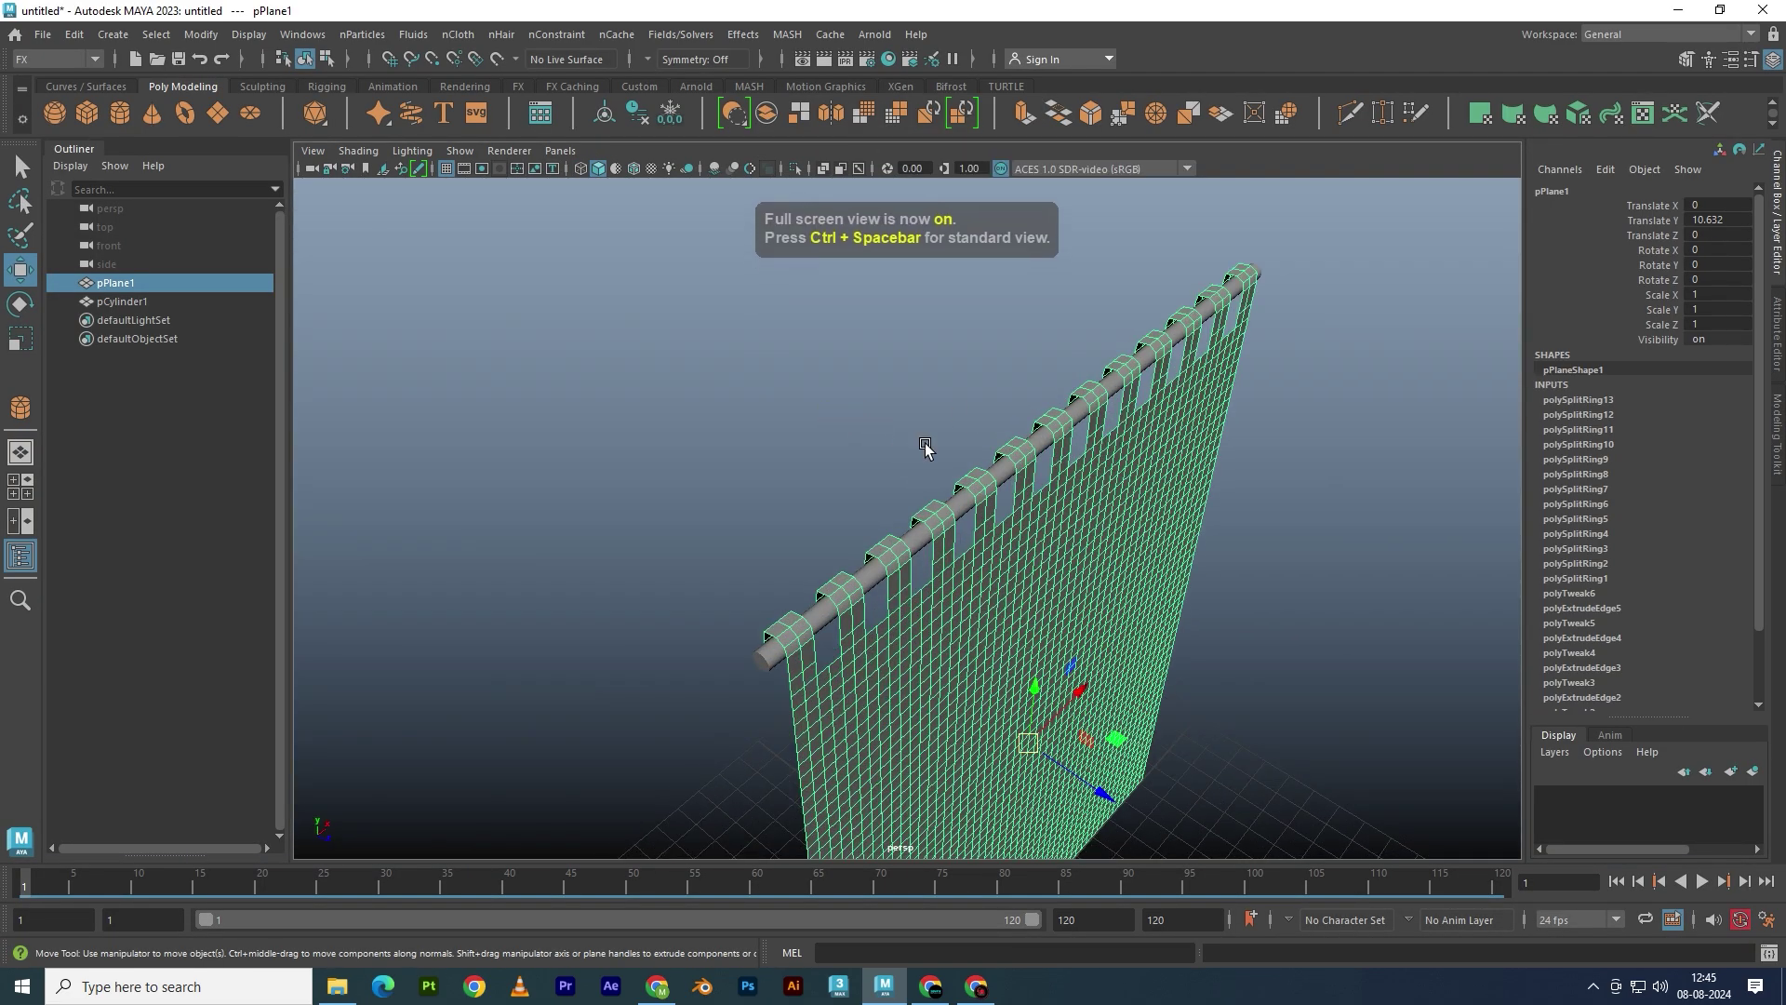
pyautogui.click(458, 35)
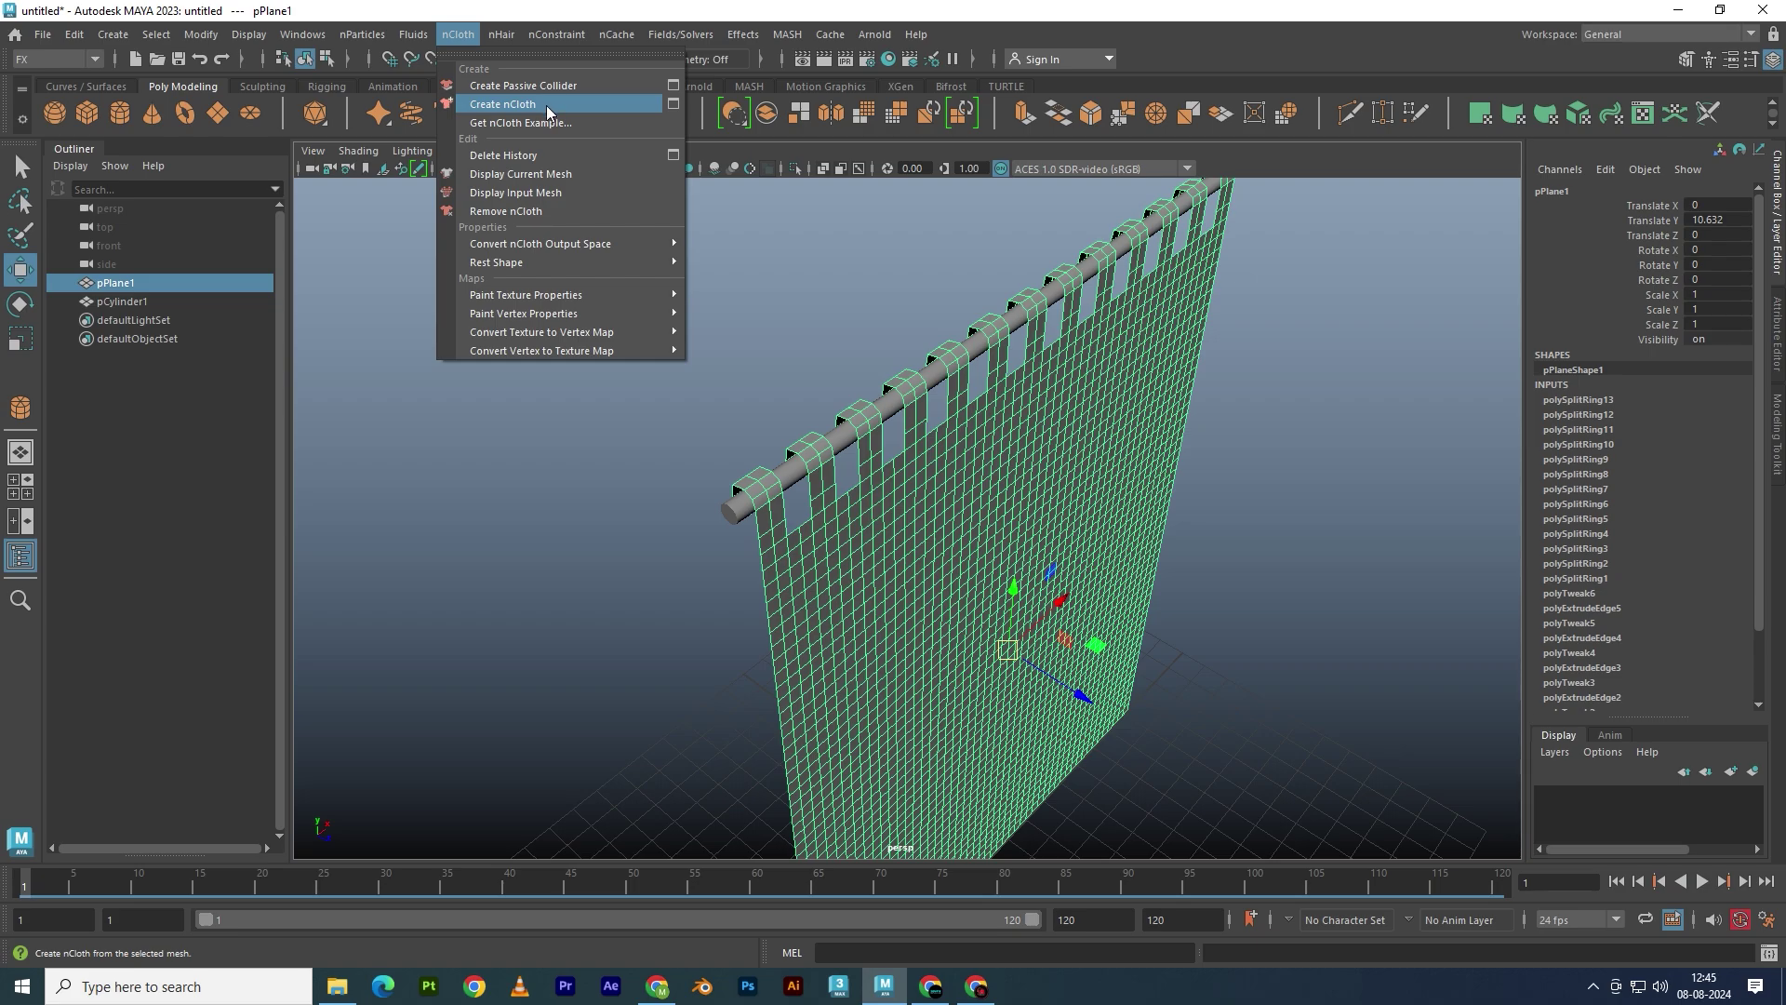
pyautogui.click(545, 104)
pyautogui.click(1056, 509)
# Play the cloth simulation, stop it, and rewind to frame 1
pyautogui.scroll(-2, 965, 500)
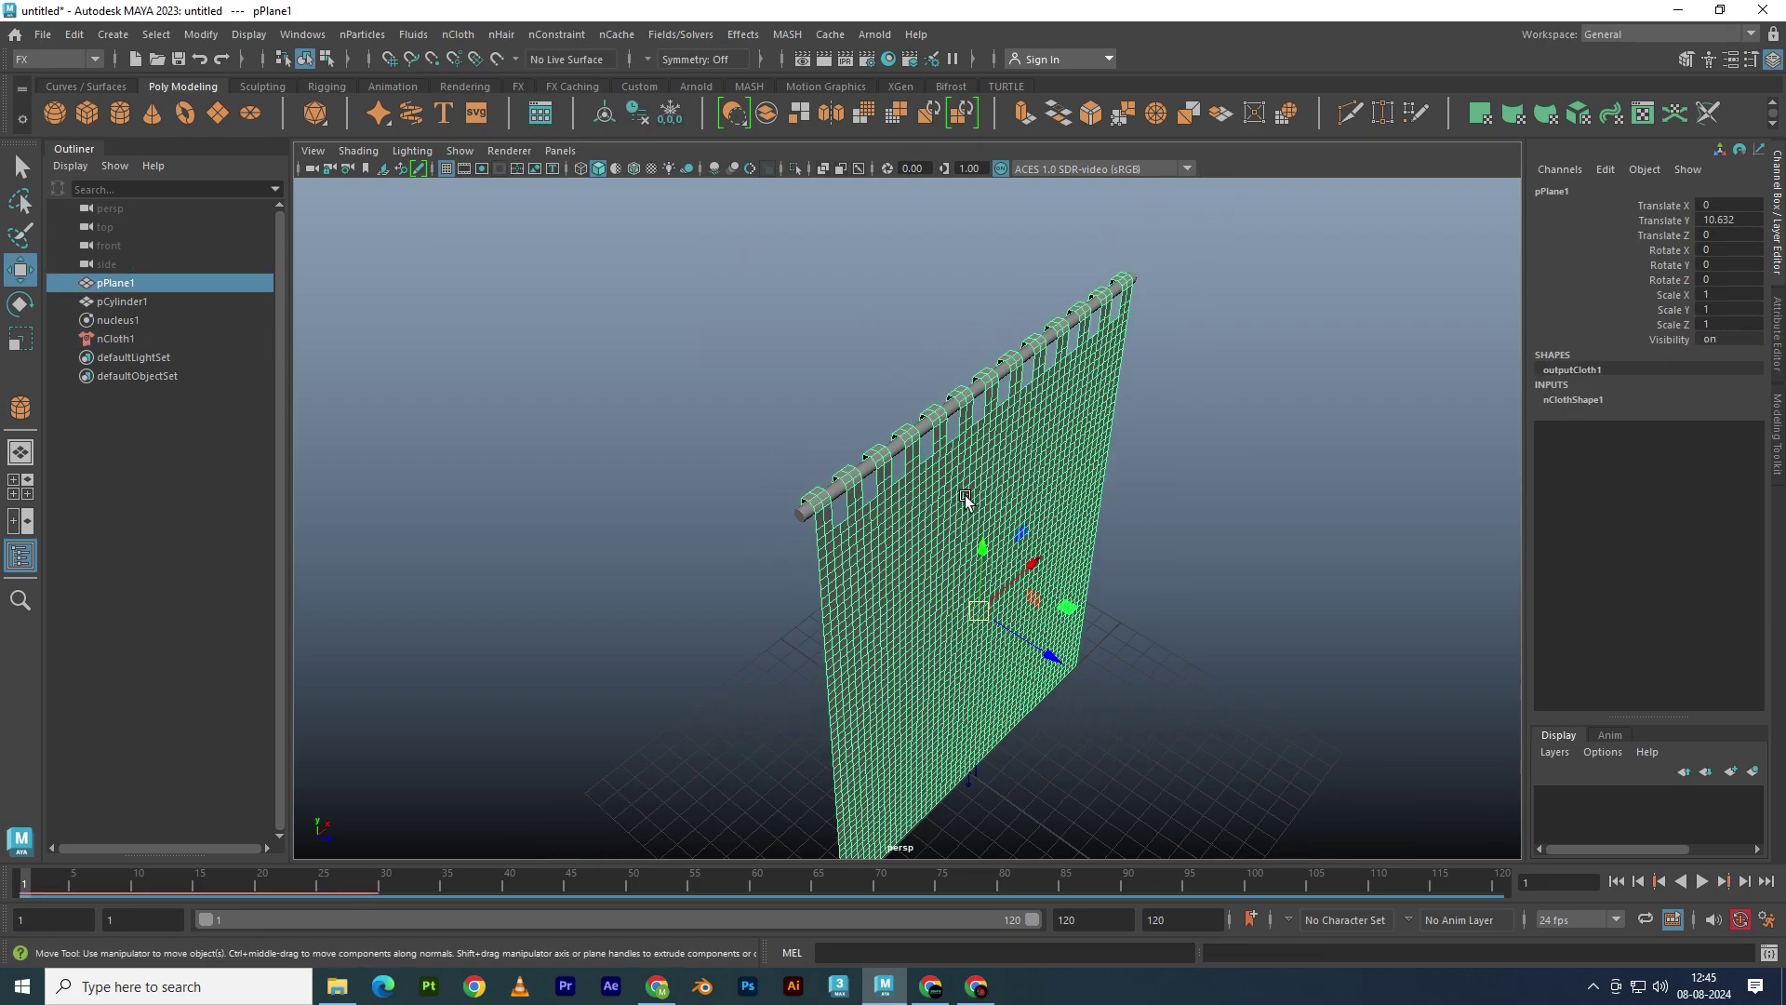
pyautogui.keyDown('alt'); pyautogui.moveTo(964, 500); pyautogui.dragTo(976, 553); pyautogui.keyUp('alt')
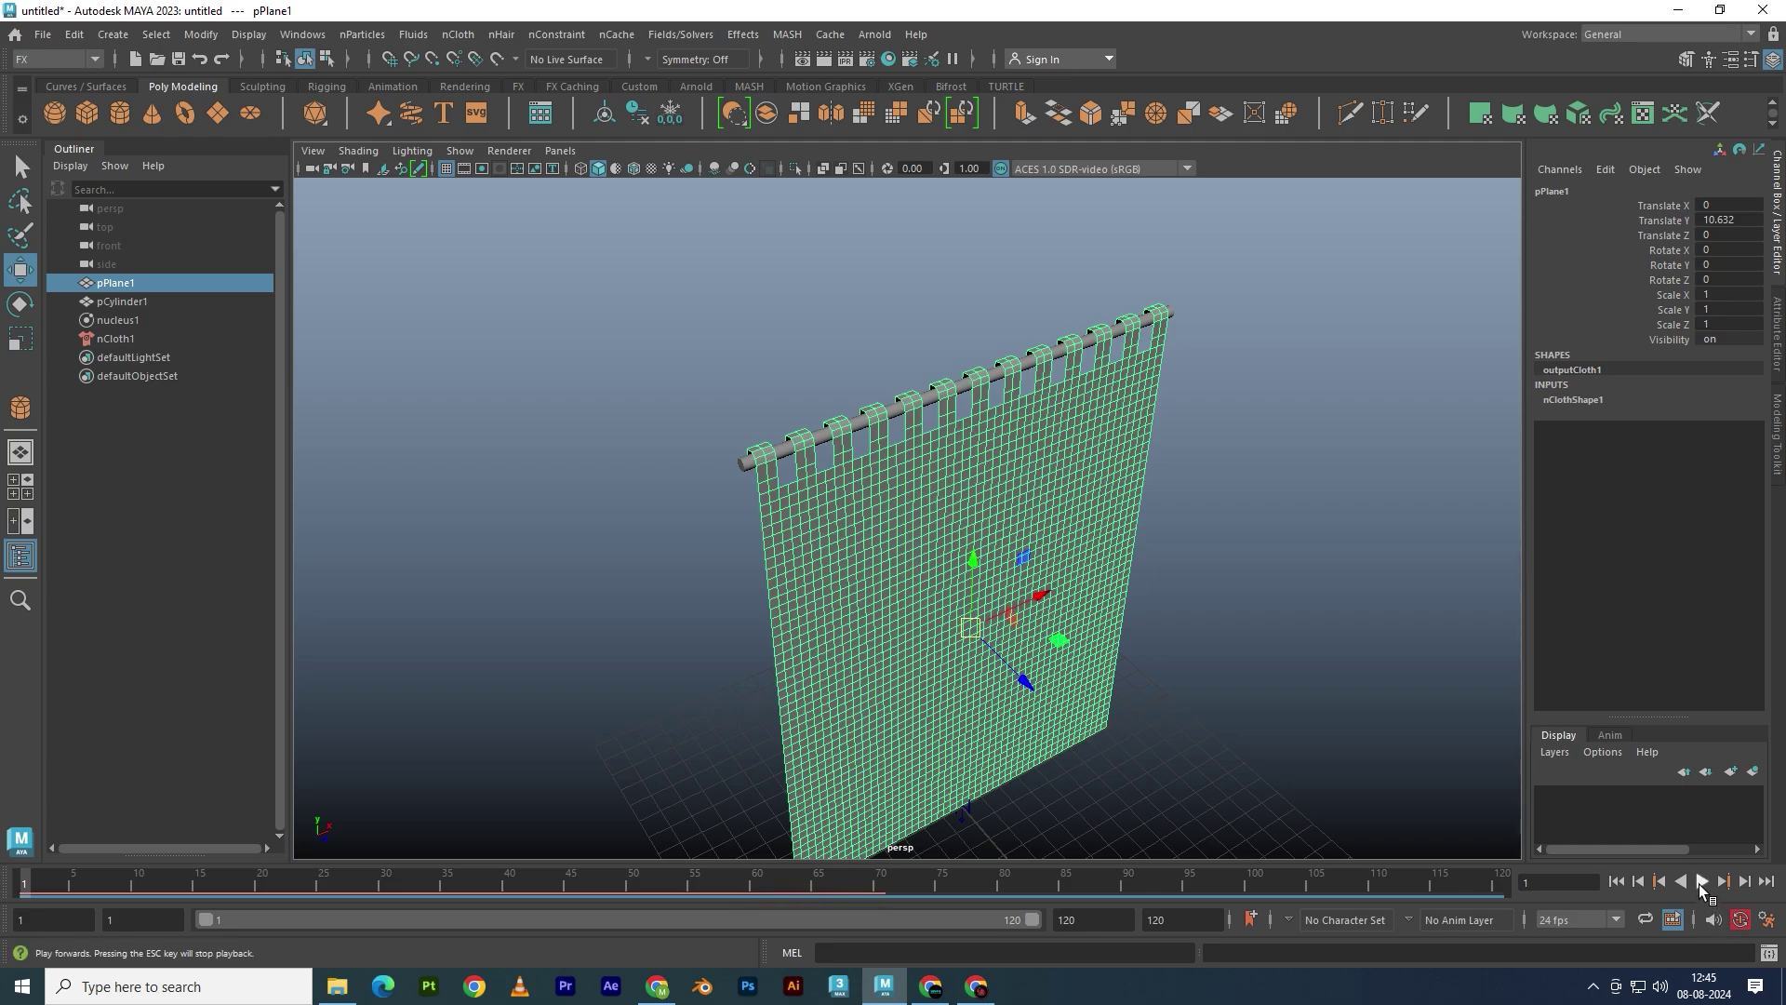
pyautogui.click(1700, 881)
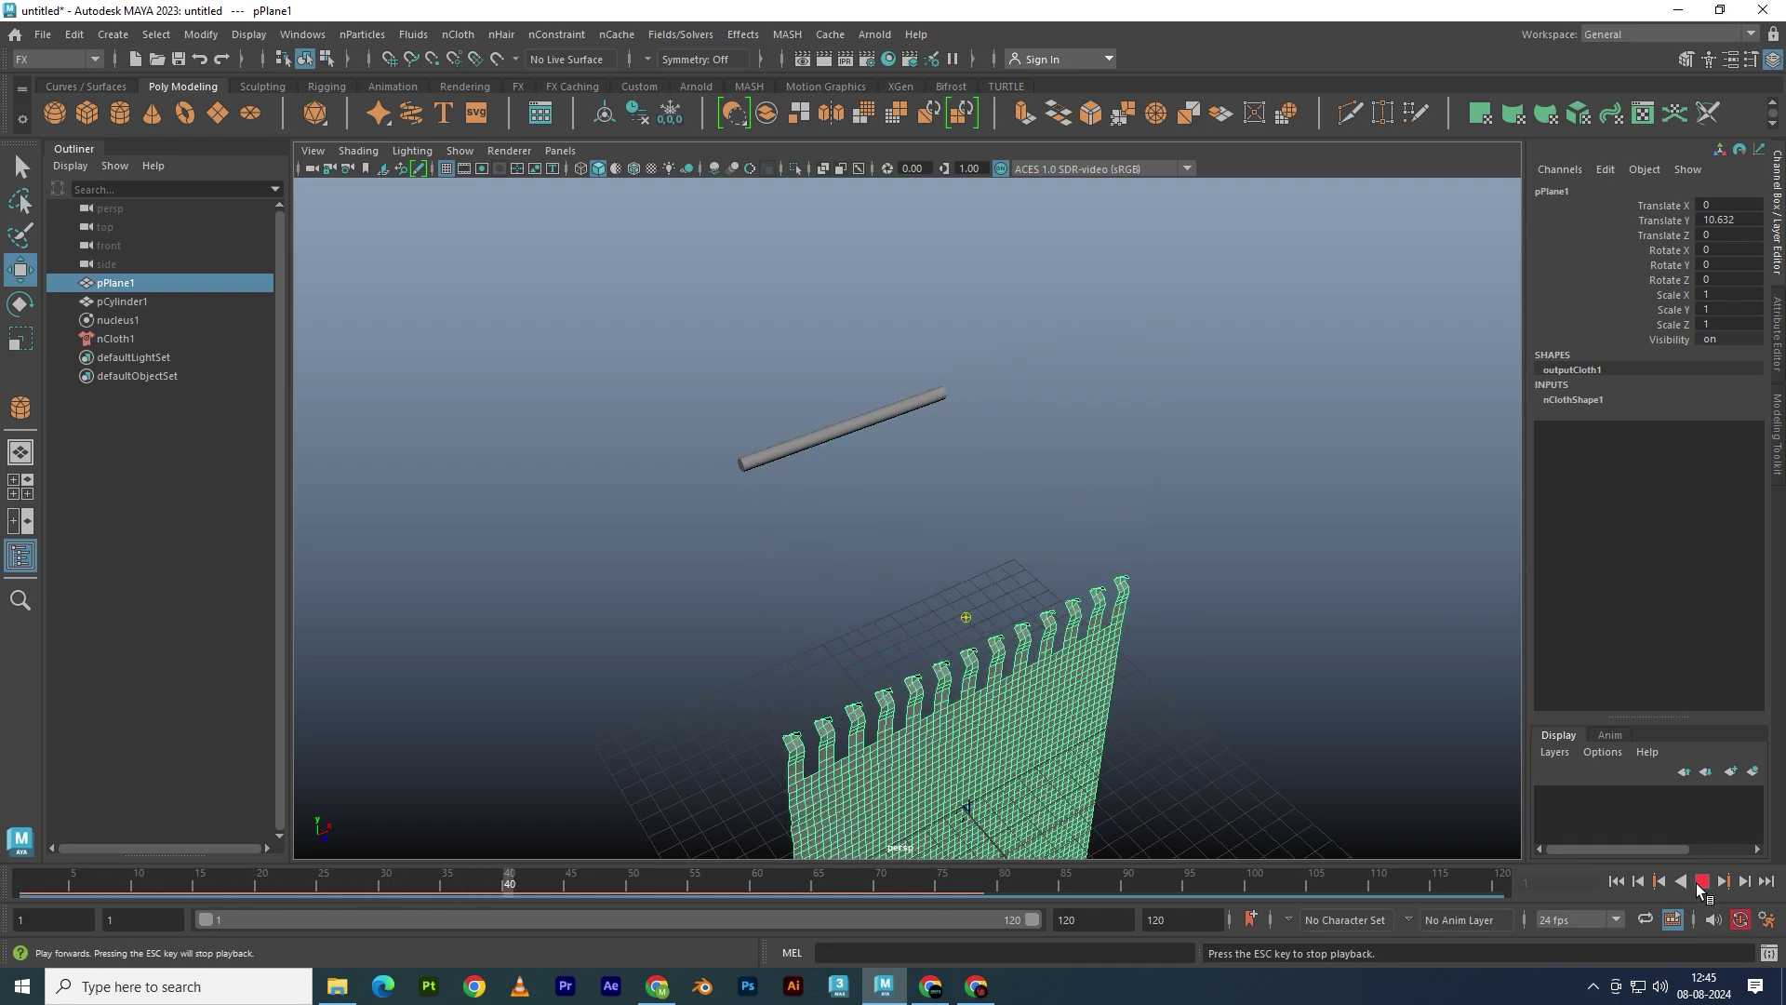
pyautogui.click(1699, 884)
pyautogui.moveTo(209, 884); pyautogui.dragTo(10, 879)
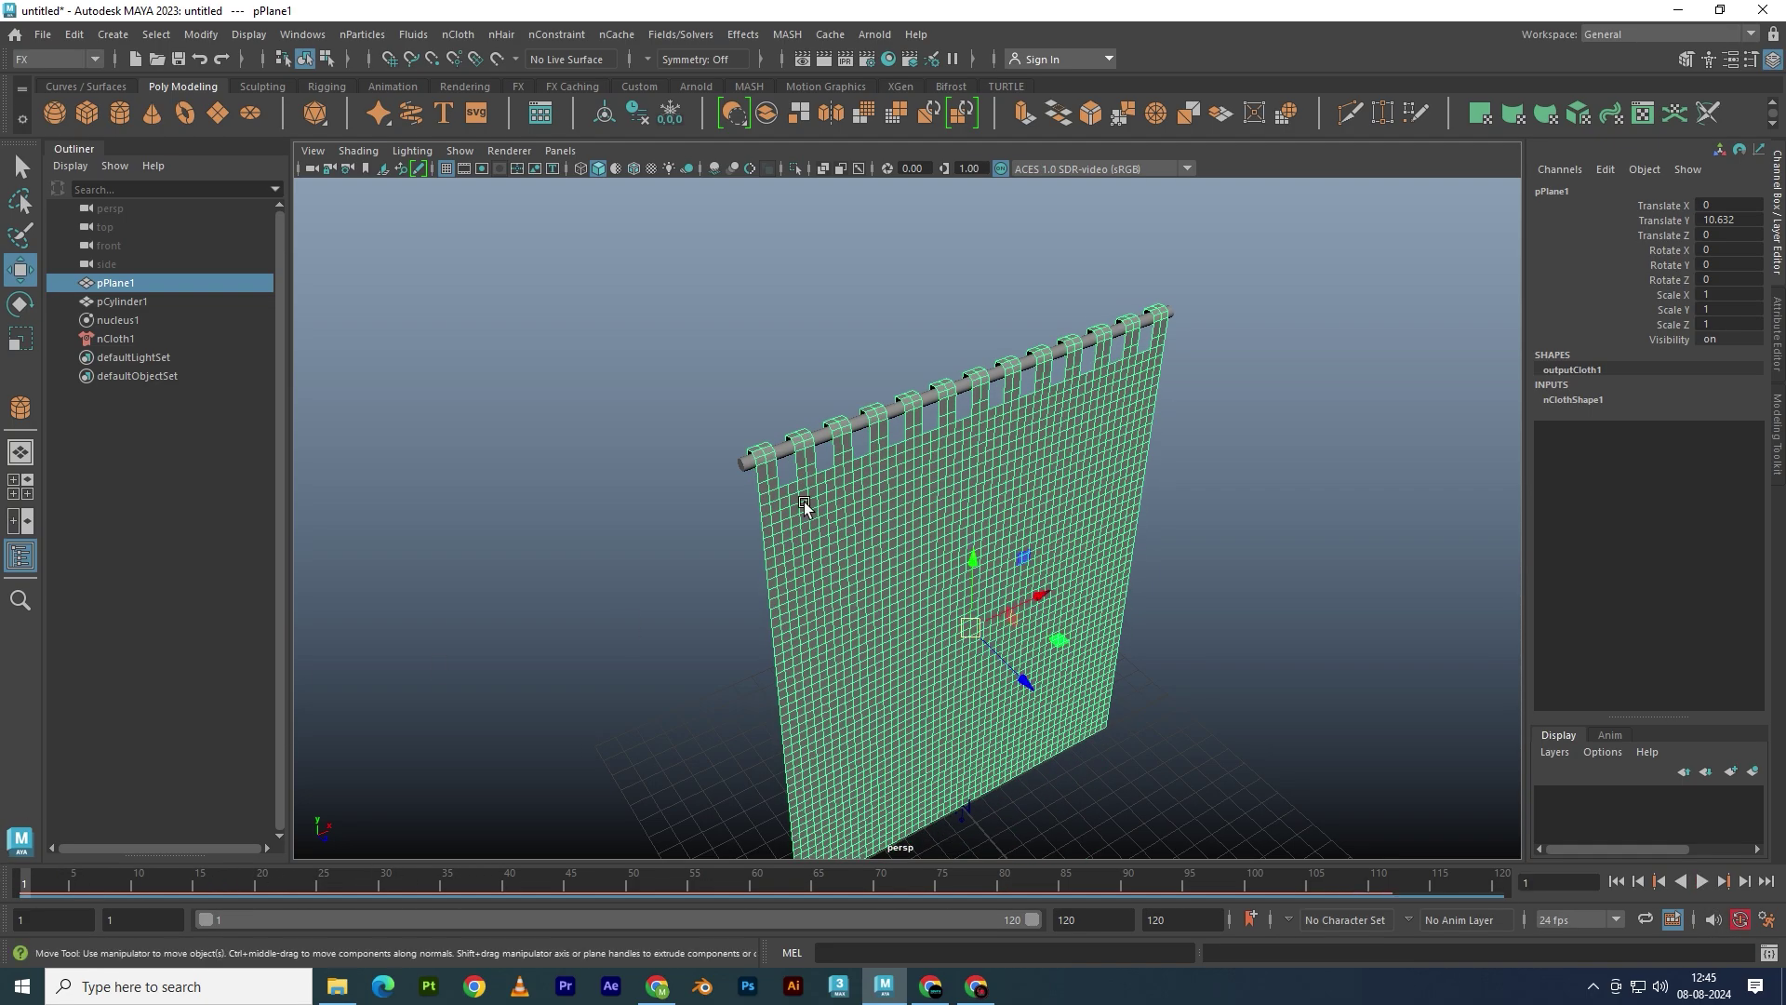
# Frame the tabs in front view and isolate the curtain pPlane1
pyautogui.click(745, 460)
pyautogui.press('space')
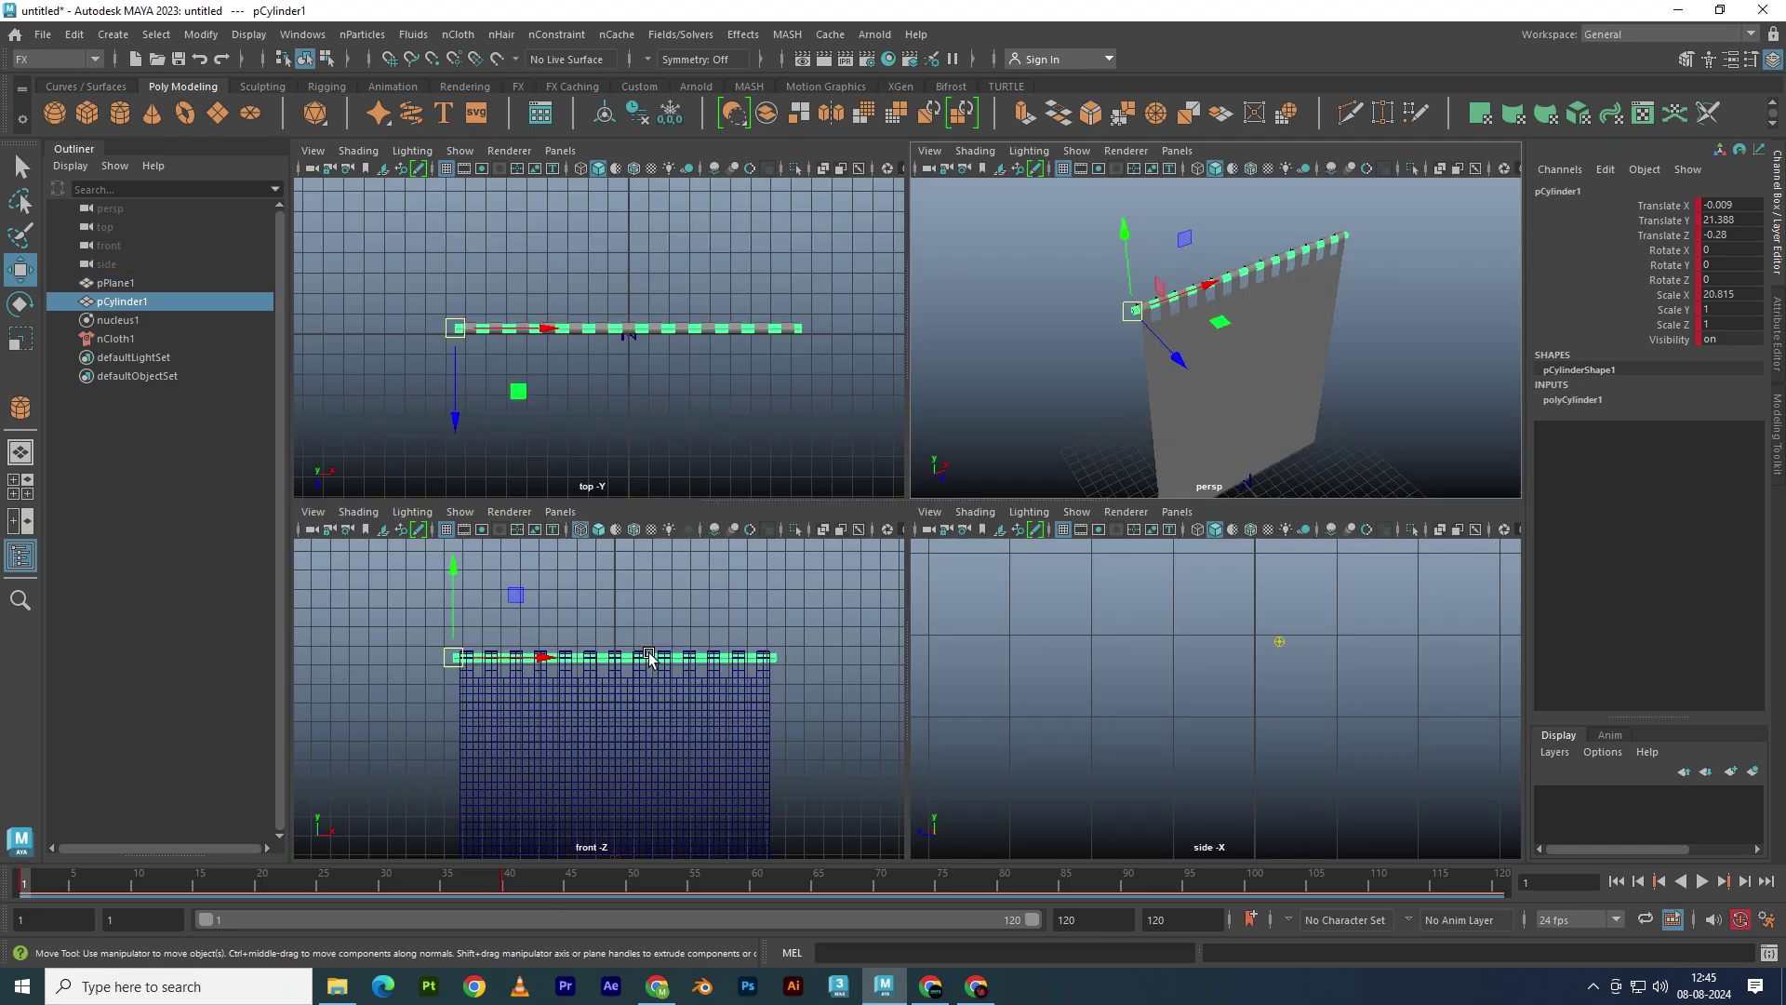
pyautogui.press('space')
pyautogui.keyDown('alt'); pyautogui.moveTo(1119, 527); pyautogui.dragTo(1001, 506, button='middle'); pyautogui.keyUp('alt')
pyautogui.scroll(2, 913, 459)
pyautogui.keyDown('alt'); pyautogui.moveTo(913, 459); pyautogui.dragTo(873, 382, button='middle'); pyautogui.keyUp('alt')
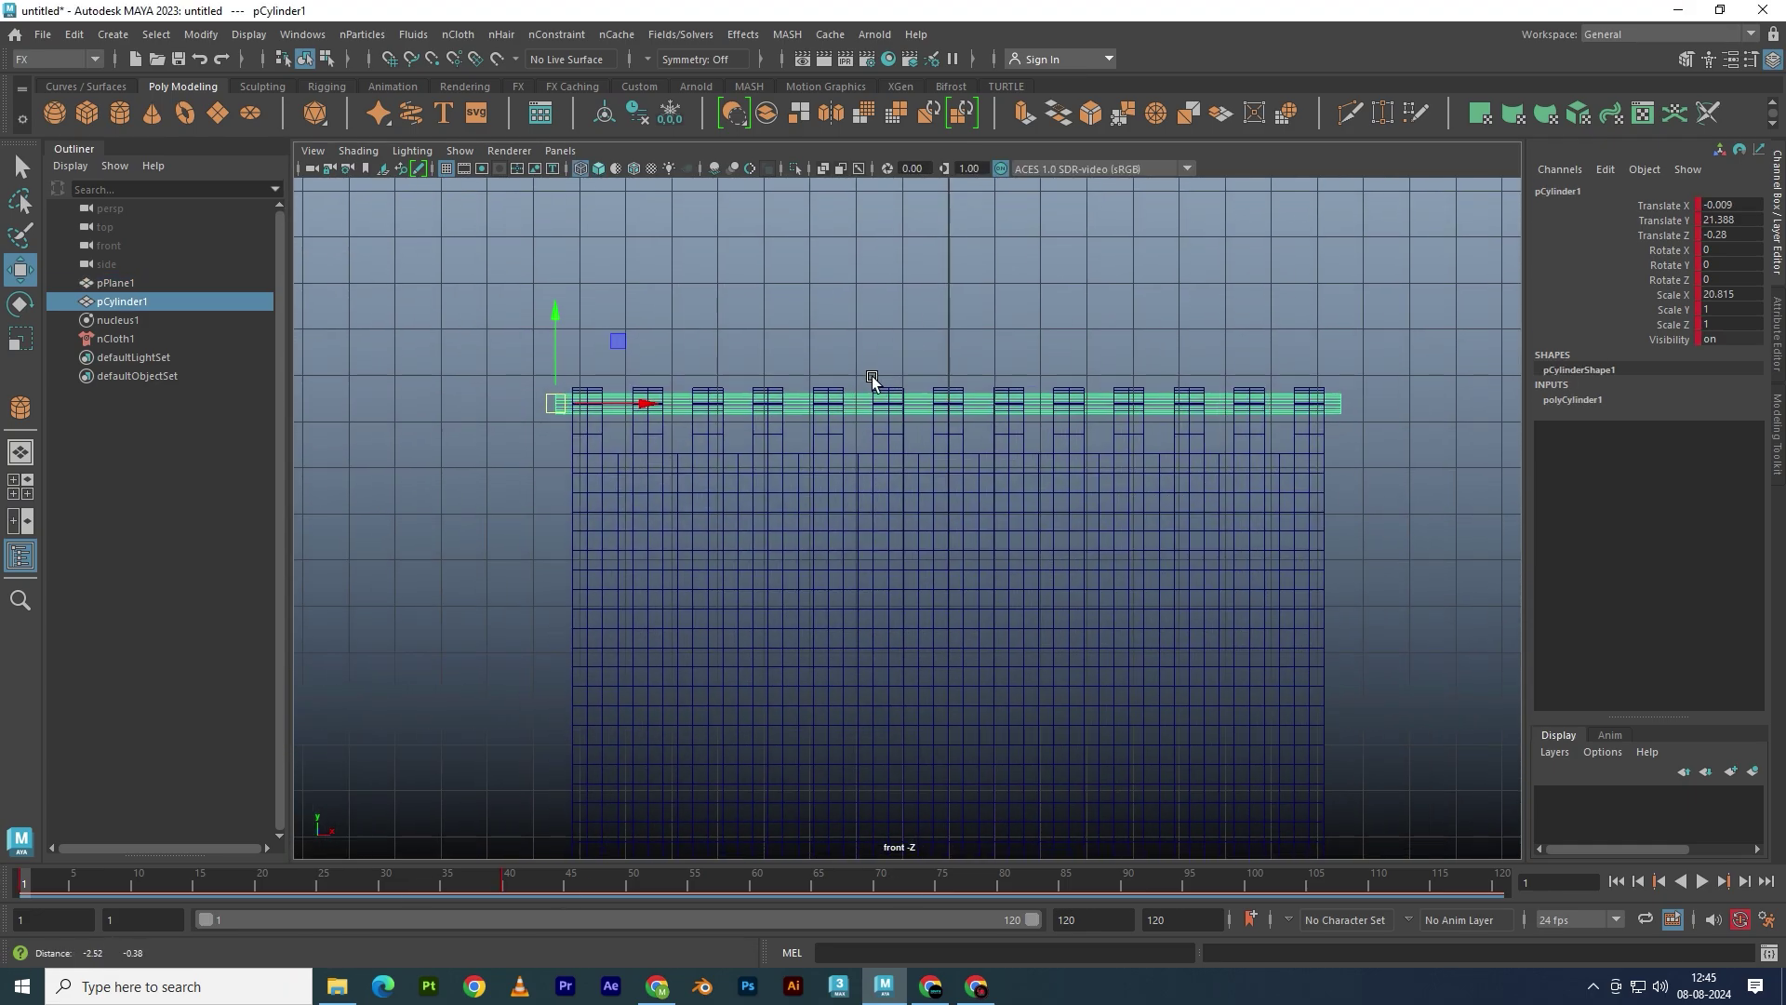
pyautogui.click(836, 402)
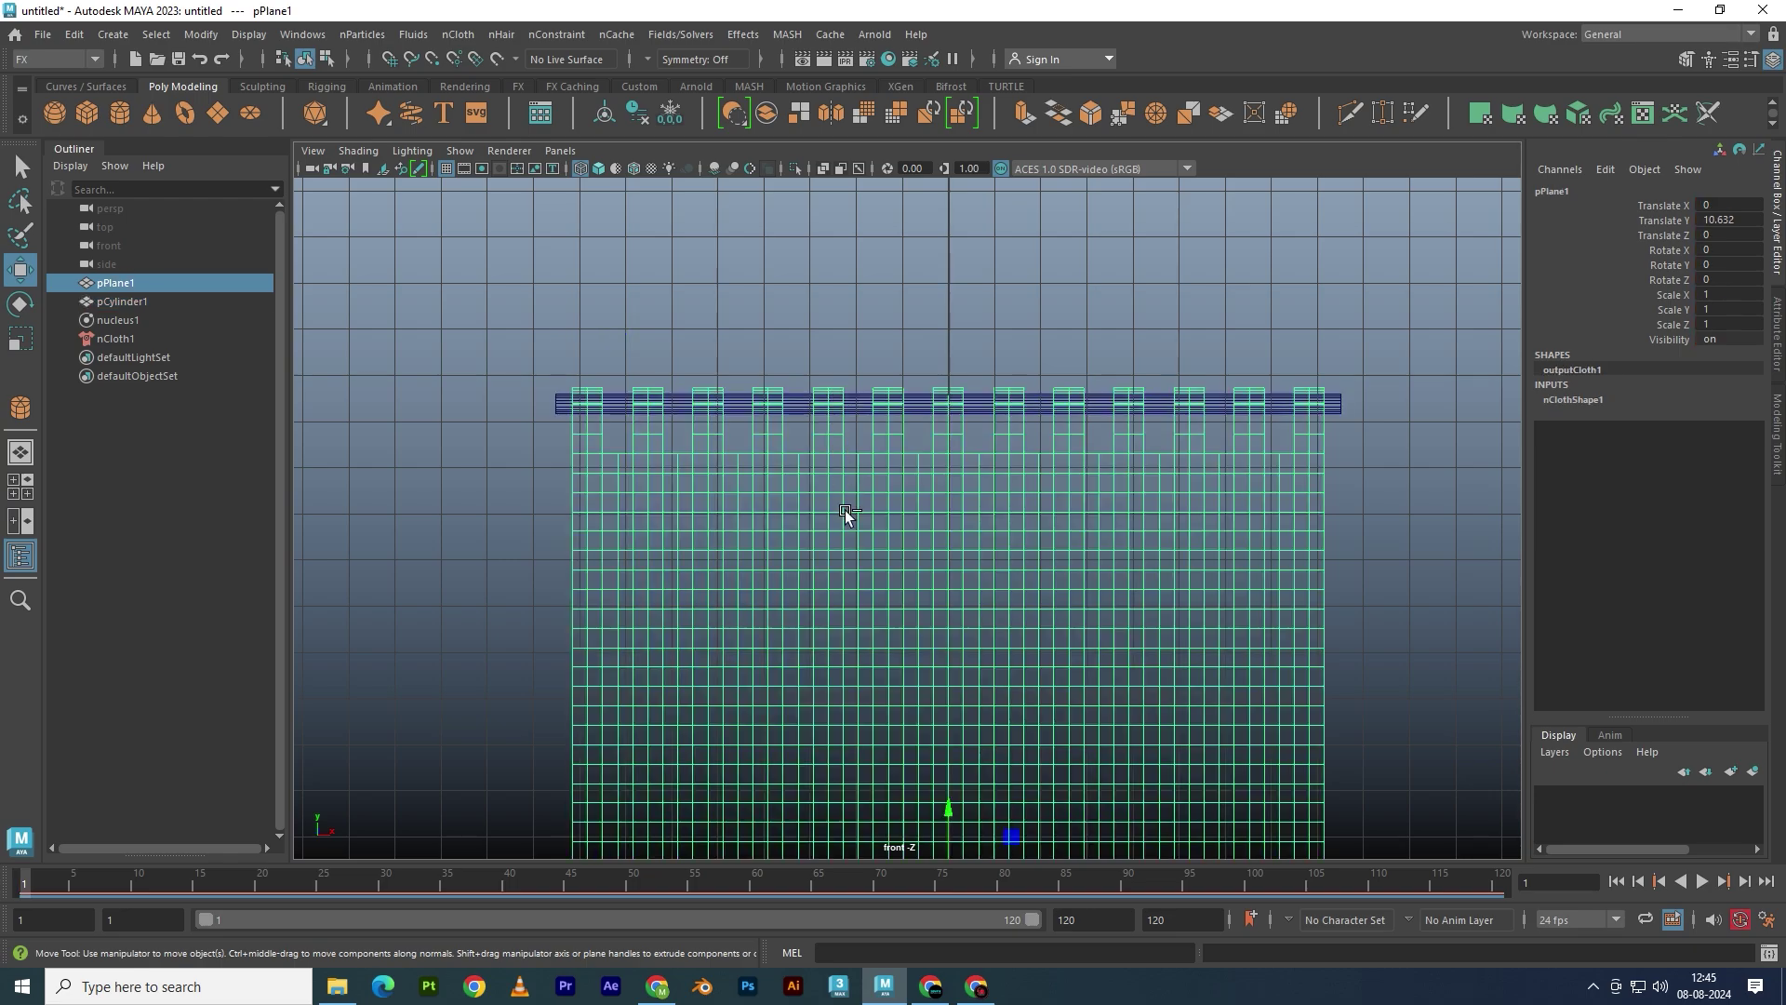
pyautogui.hotkey('ctrl', '1')
# Select the tab-top vertices, unisolate, and add pCylinder1 to the selection for constraining
pyautogui.moveTo(773, 375); pyautogui.dragTo(682, 375, button='right')
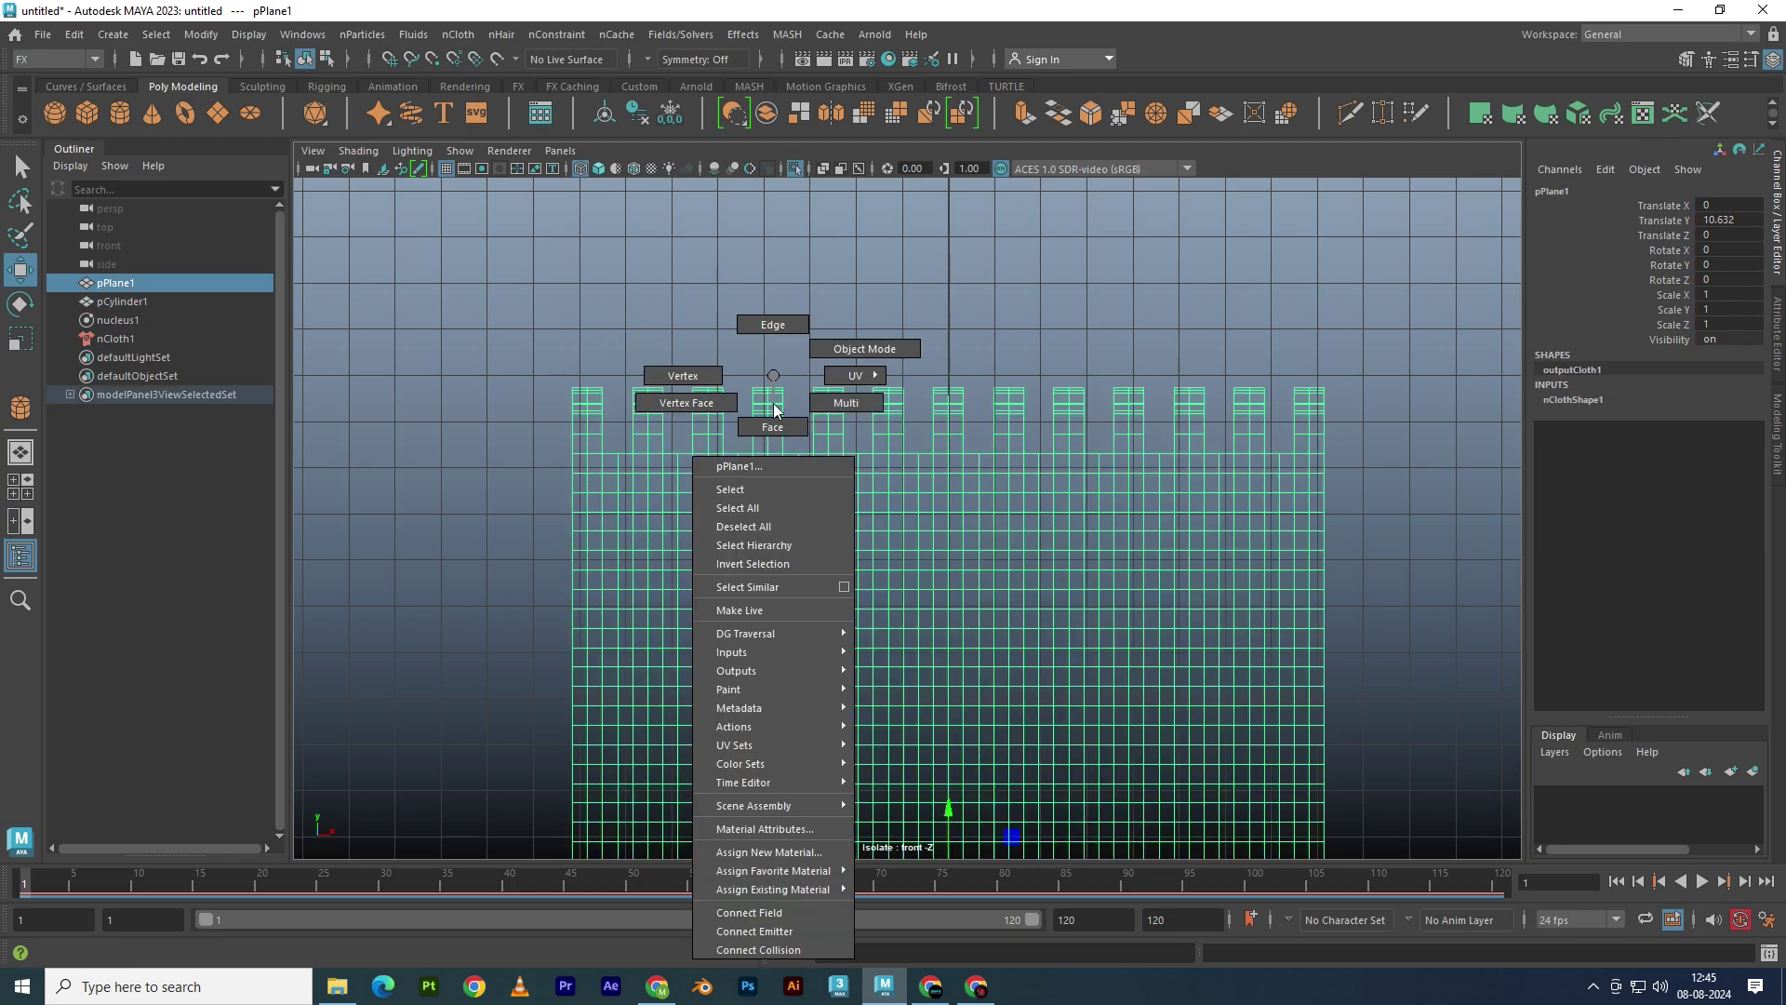
pyautogui.moveTo(531, 345); pyautogui.dragTo(1428, 425)
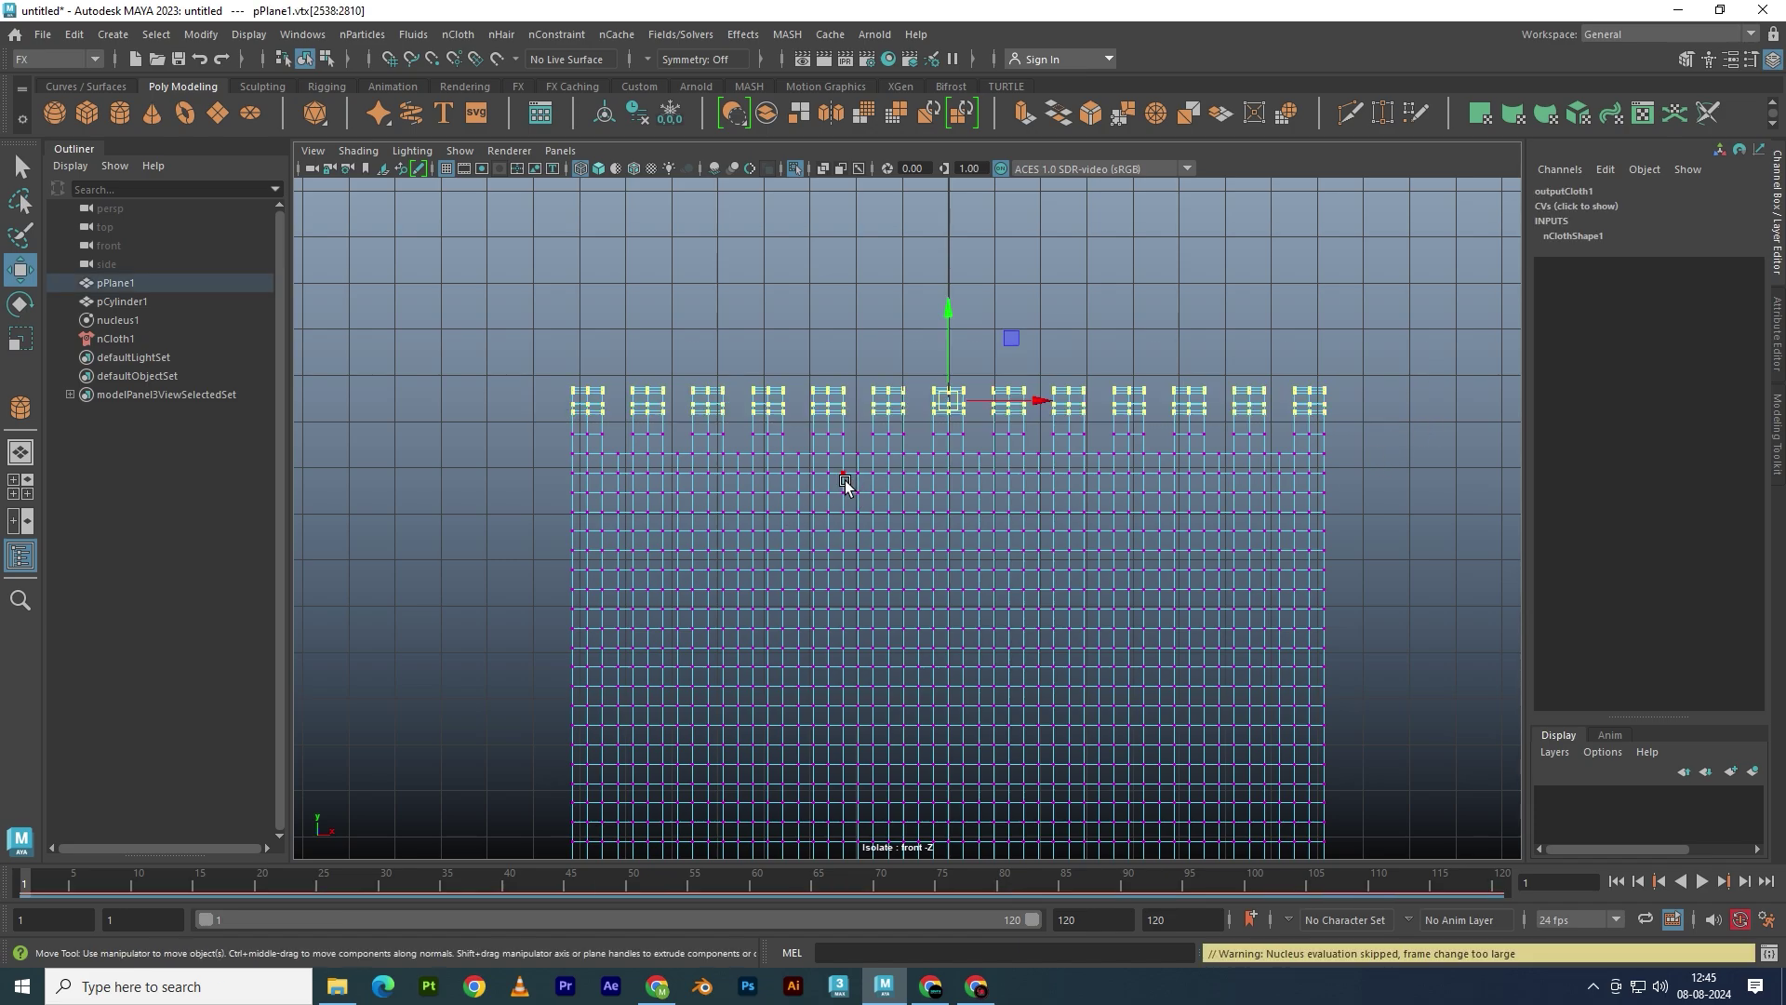
pyautogui.hotkey('ctrl', '1')
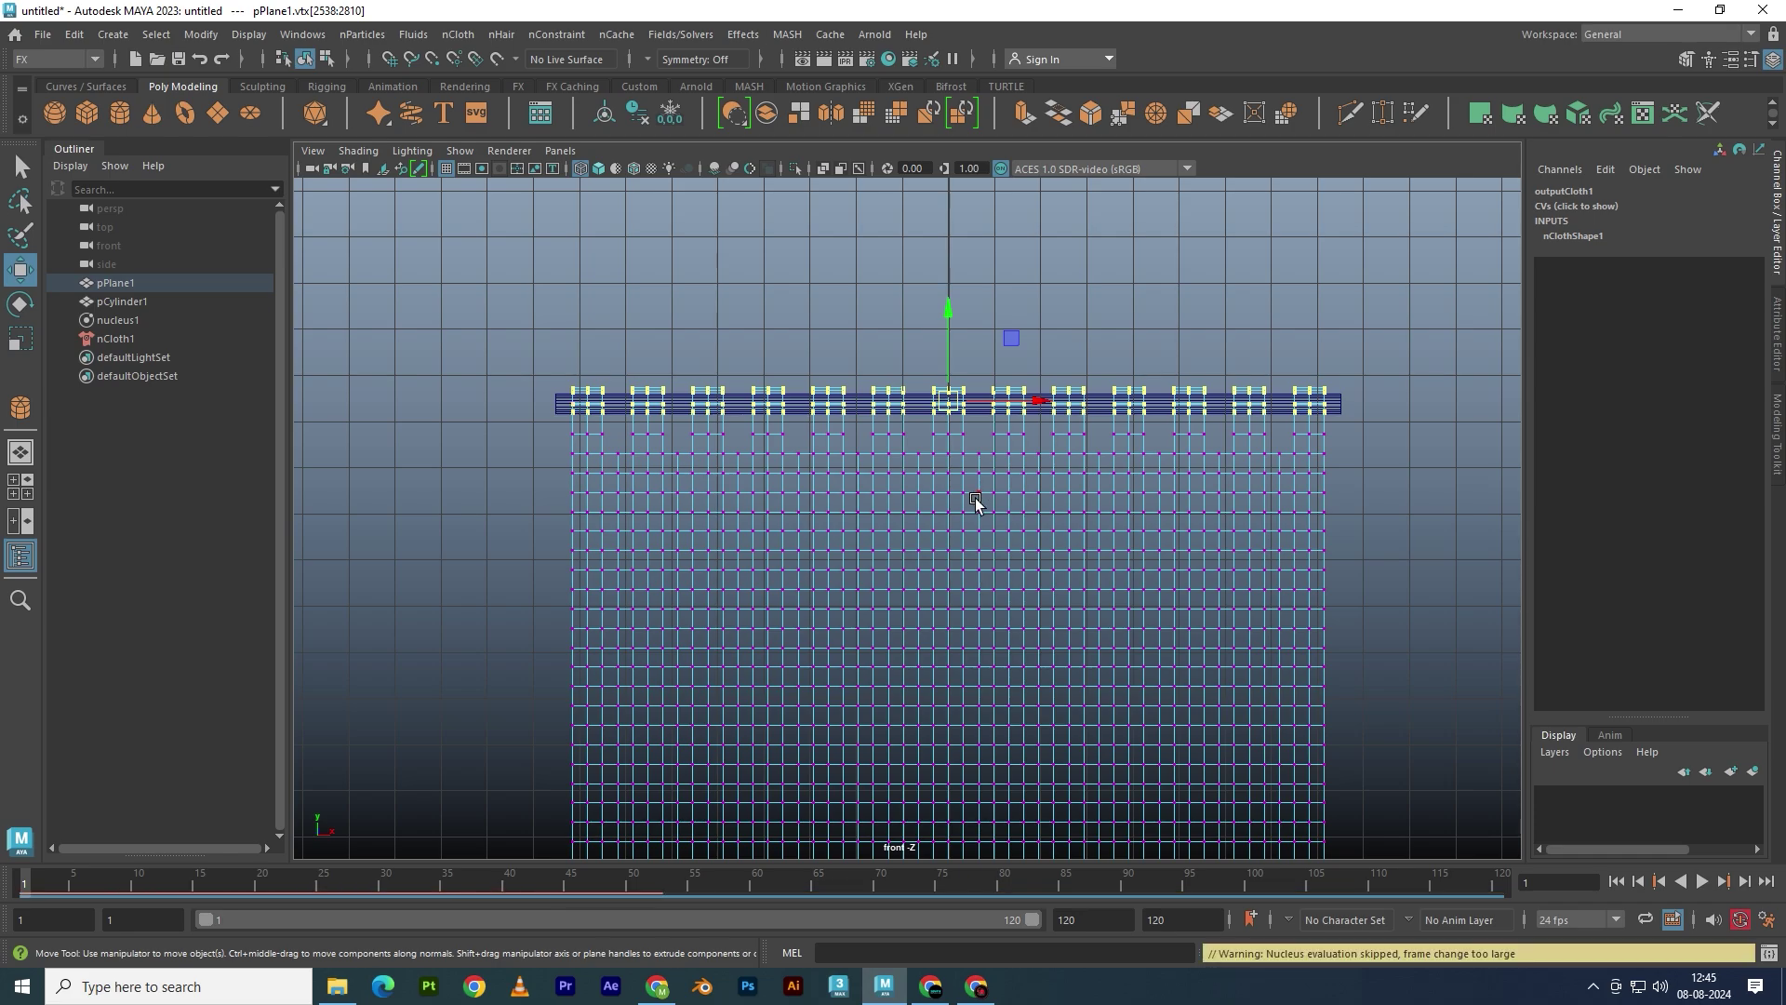
pyautogui.press('space')
pyautogui.press('space')
pyautogui.scroll(5, 796, 370)
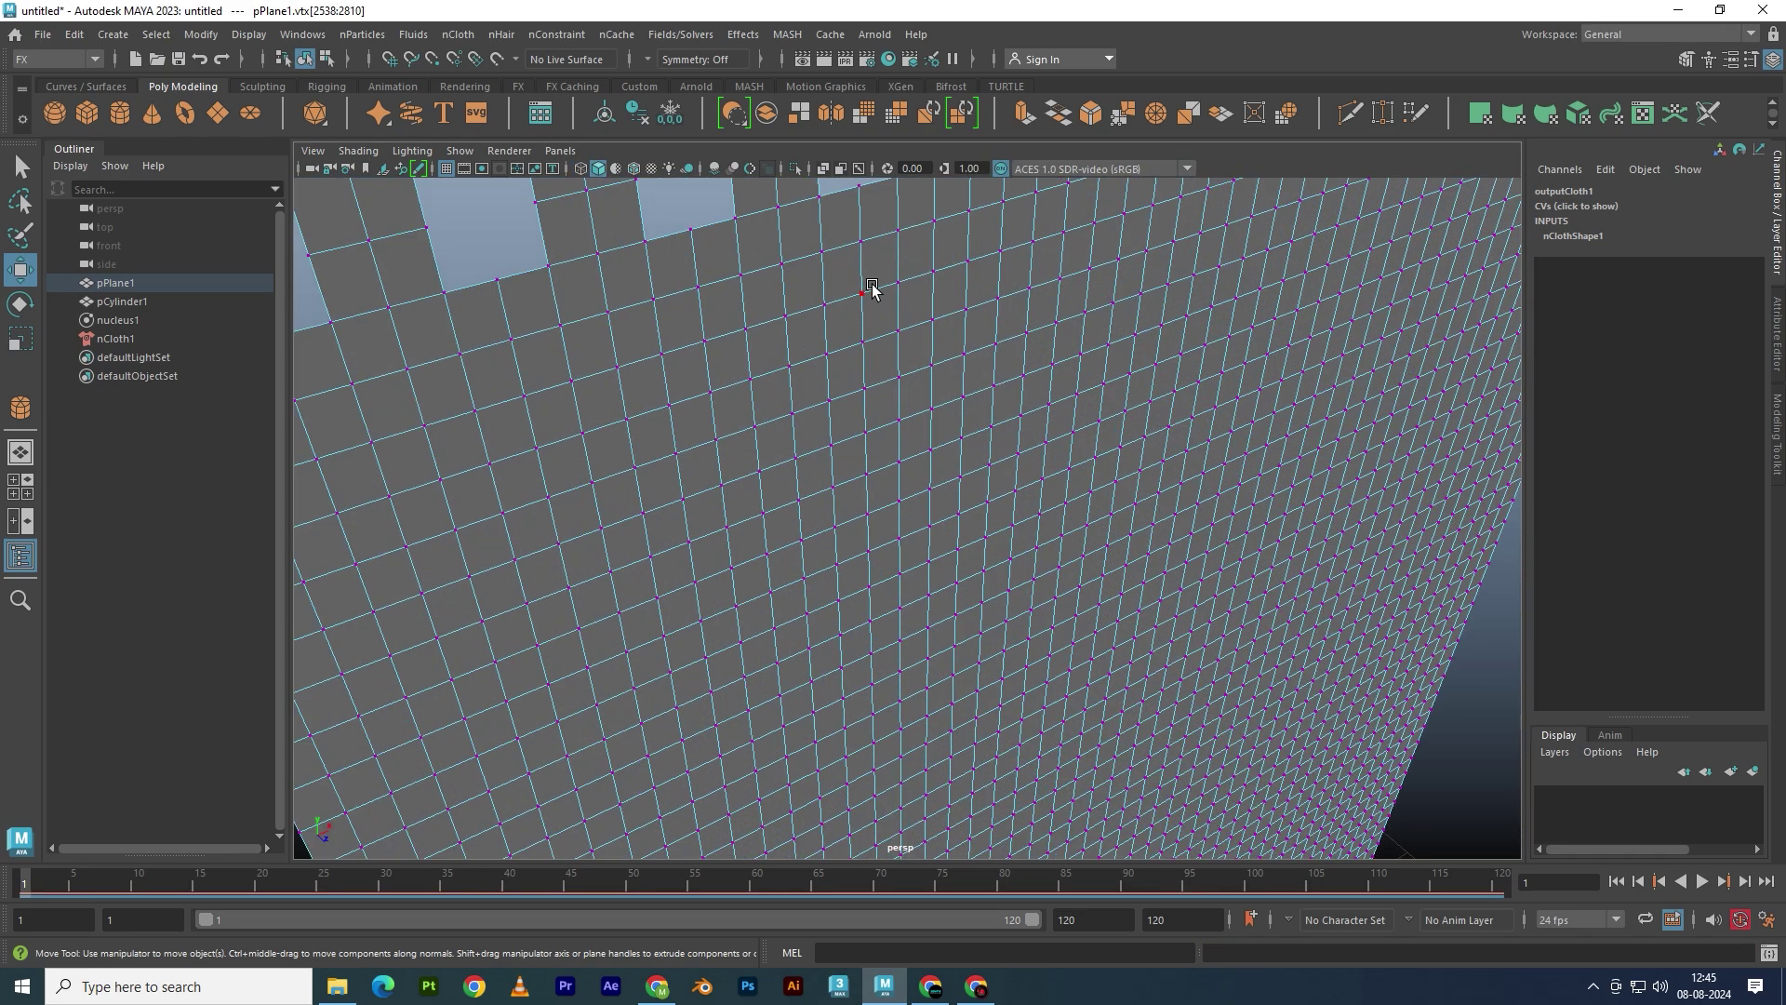
pyautogui.scroll(-5, 871, 354)
pyautogui.click(879, 406)
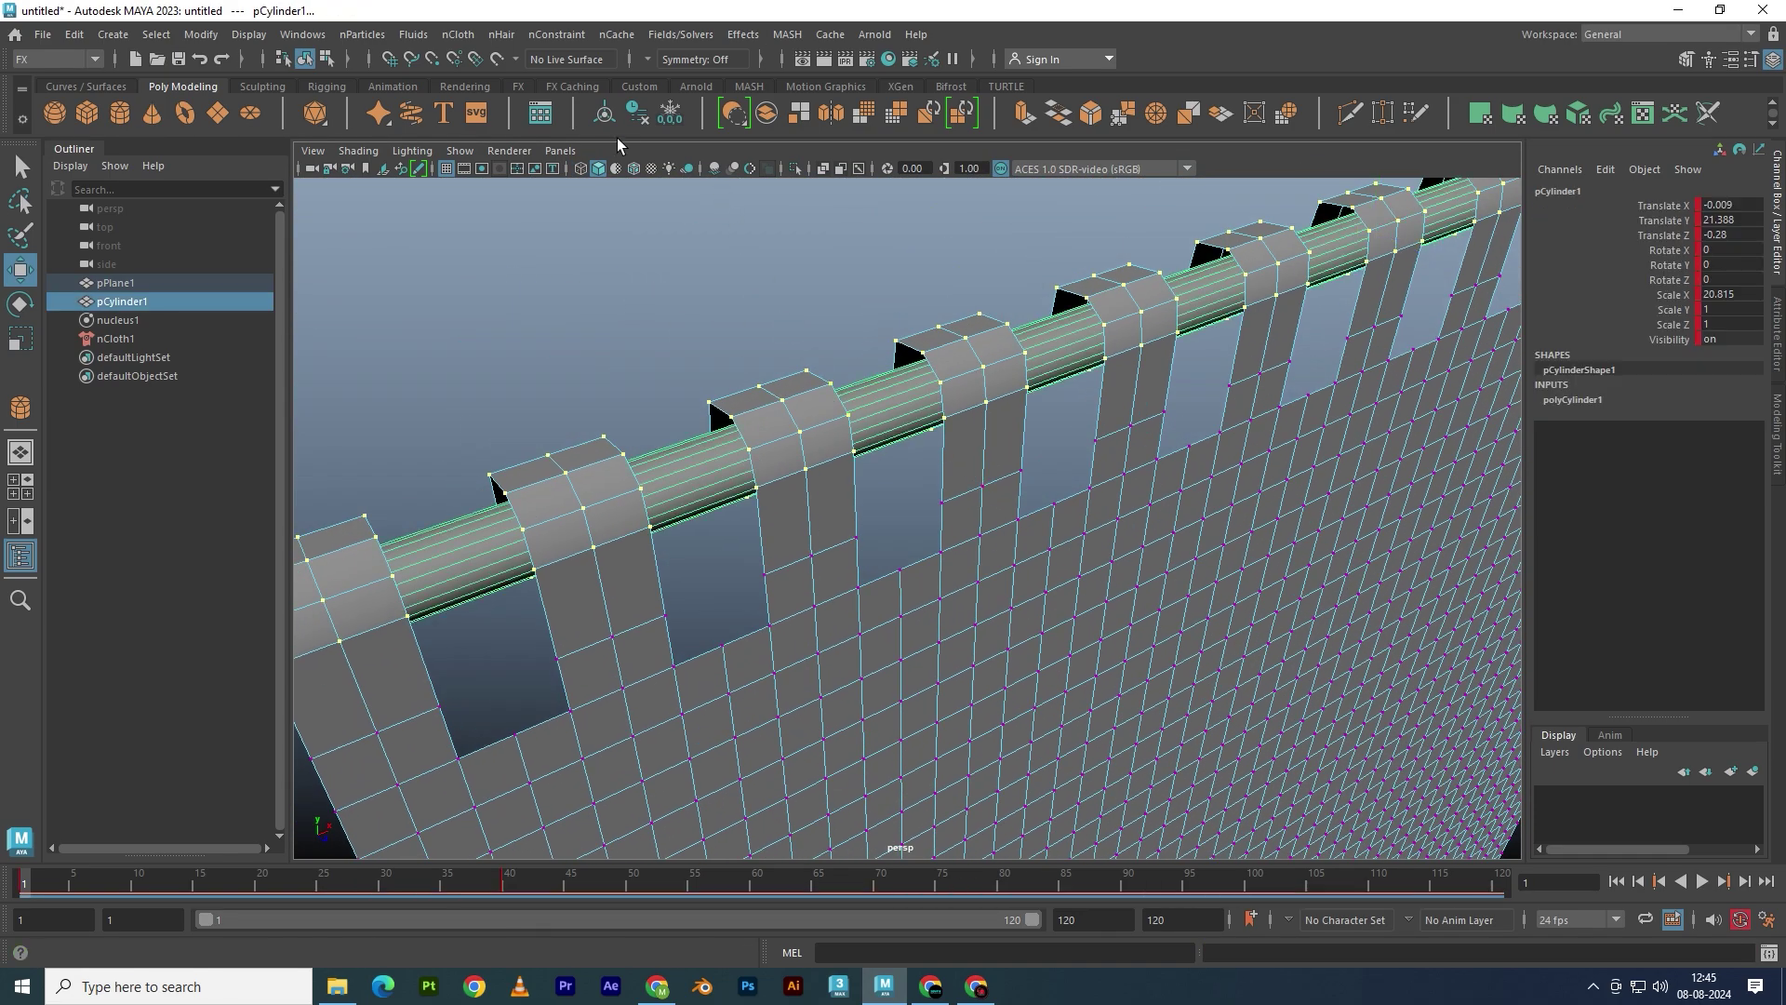
pyautogui.click(544, 37)
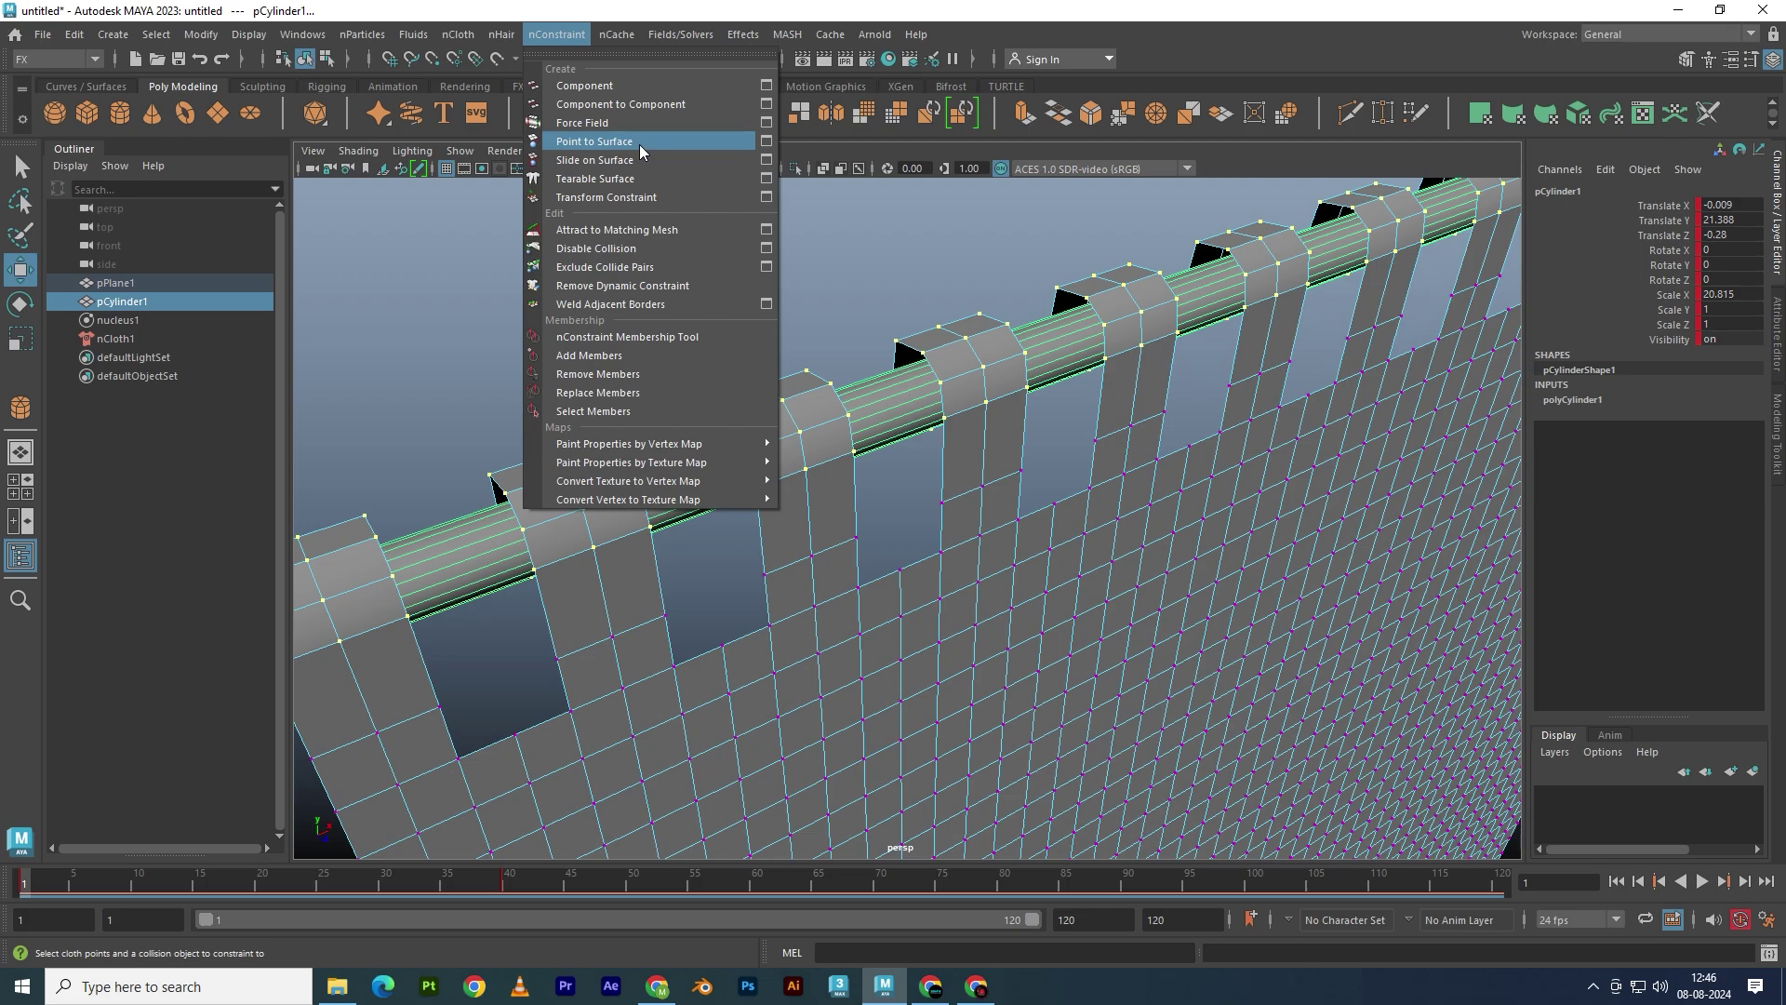
# Pin the tab vertices to the rod surface with a dynamic constraint
pyautogui.click(639, 143)
pyautogui.scroll(-5, 912, 400)
pyautogui.scroll(-3, 1074, 524)
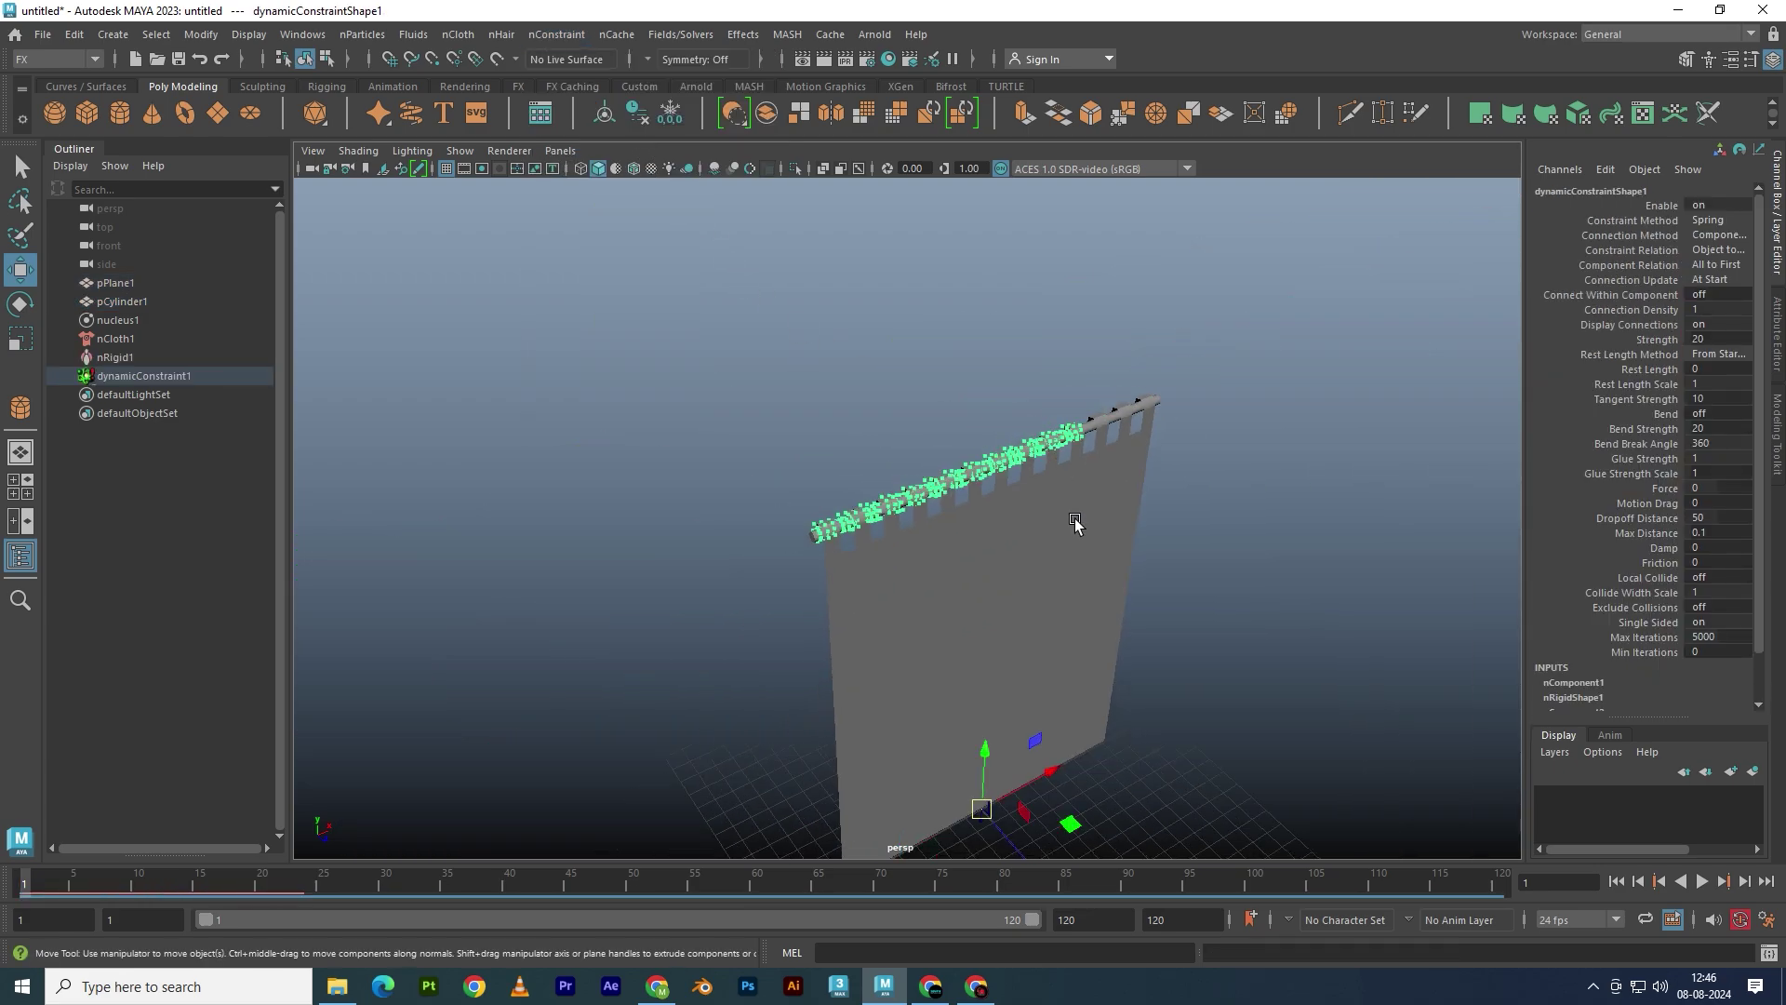
pyautogui.keyDown('alt'); pyautogui.moveTo(1074, 524); pyautogui.dragTo(962, 559); pyautogui.keyUp('alt')
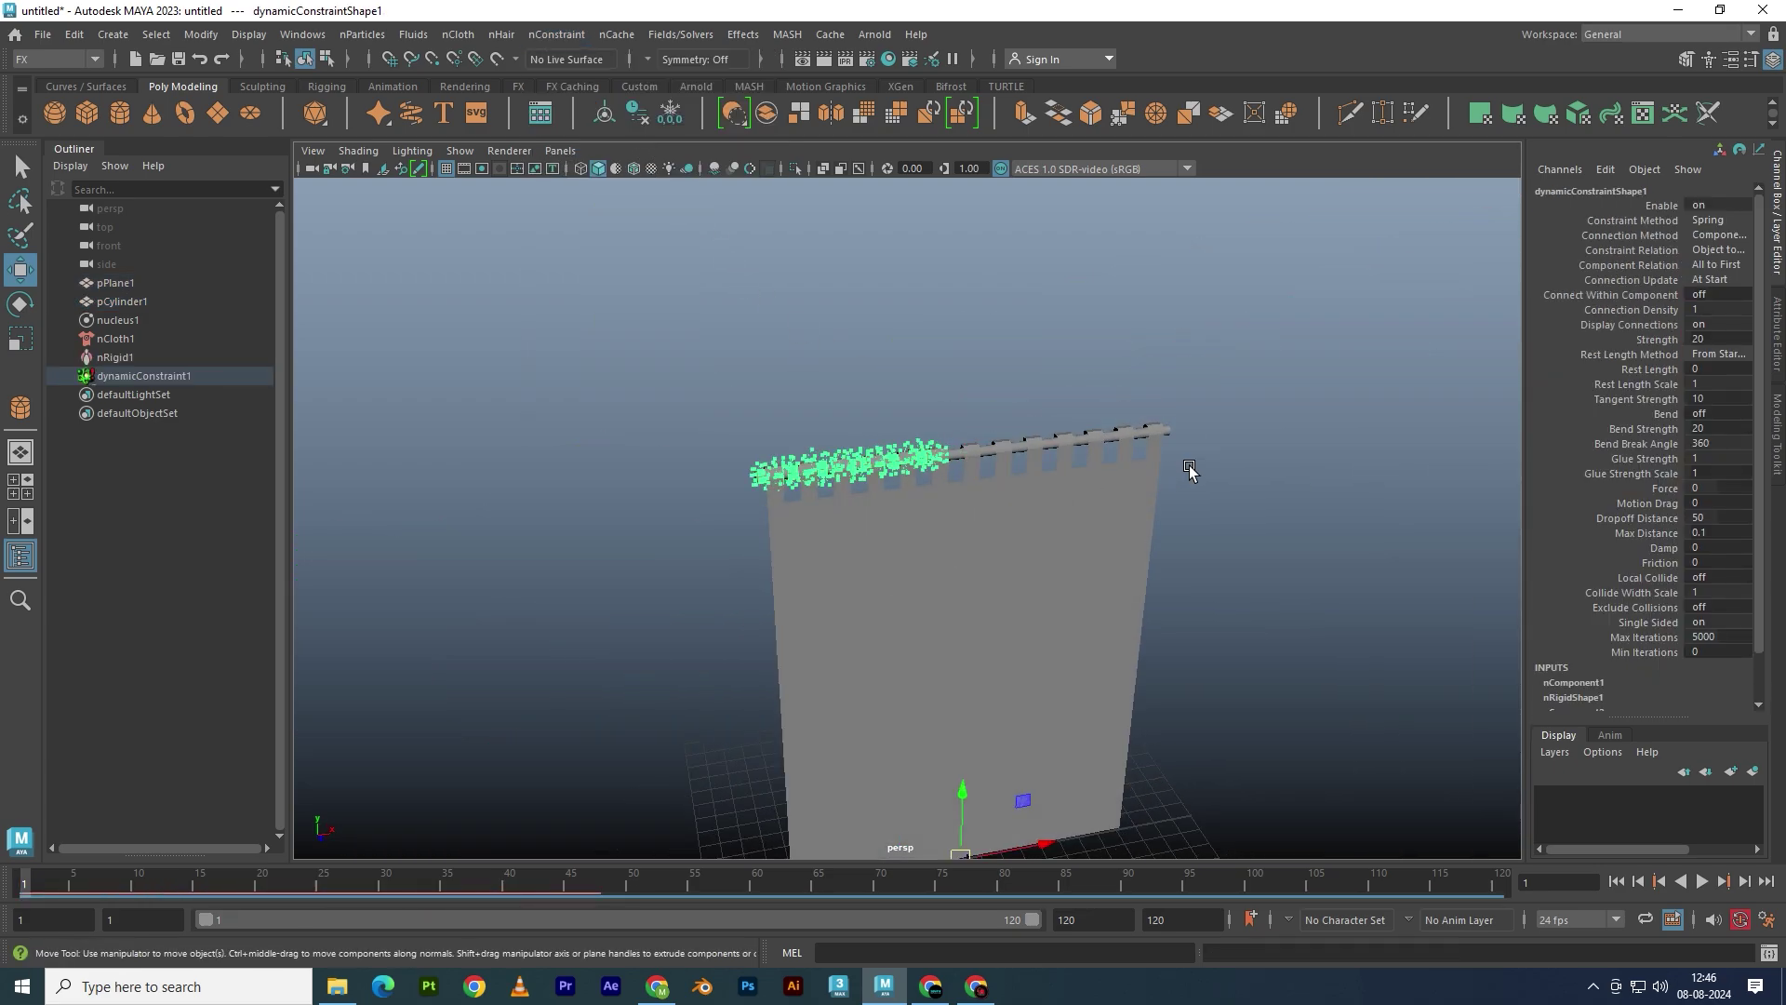
pyautogui.click(1189, 470)
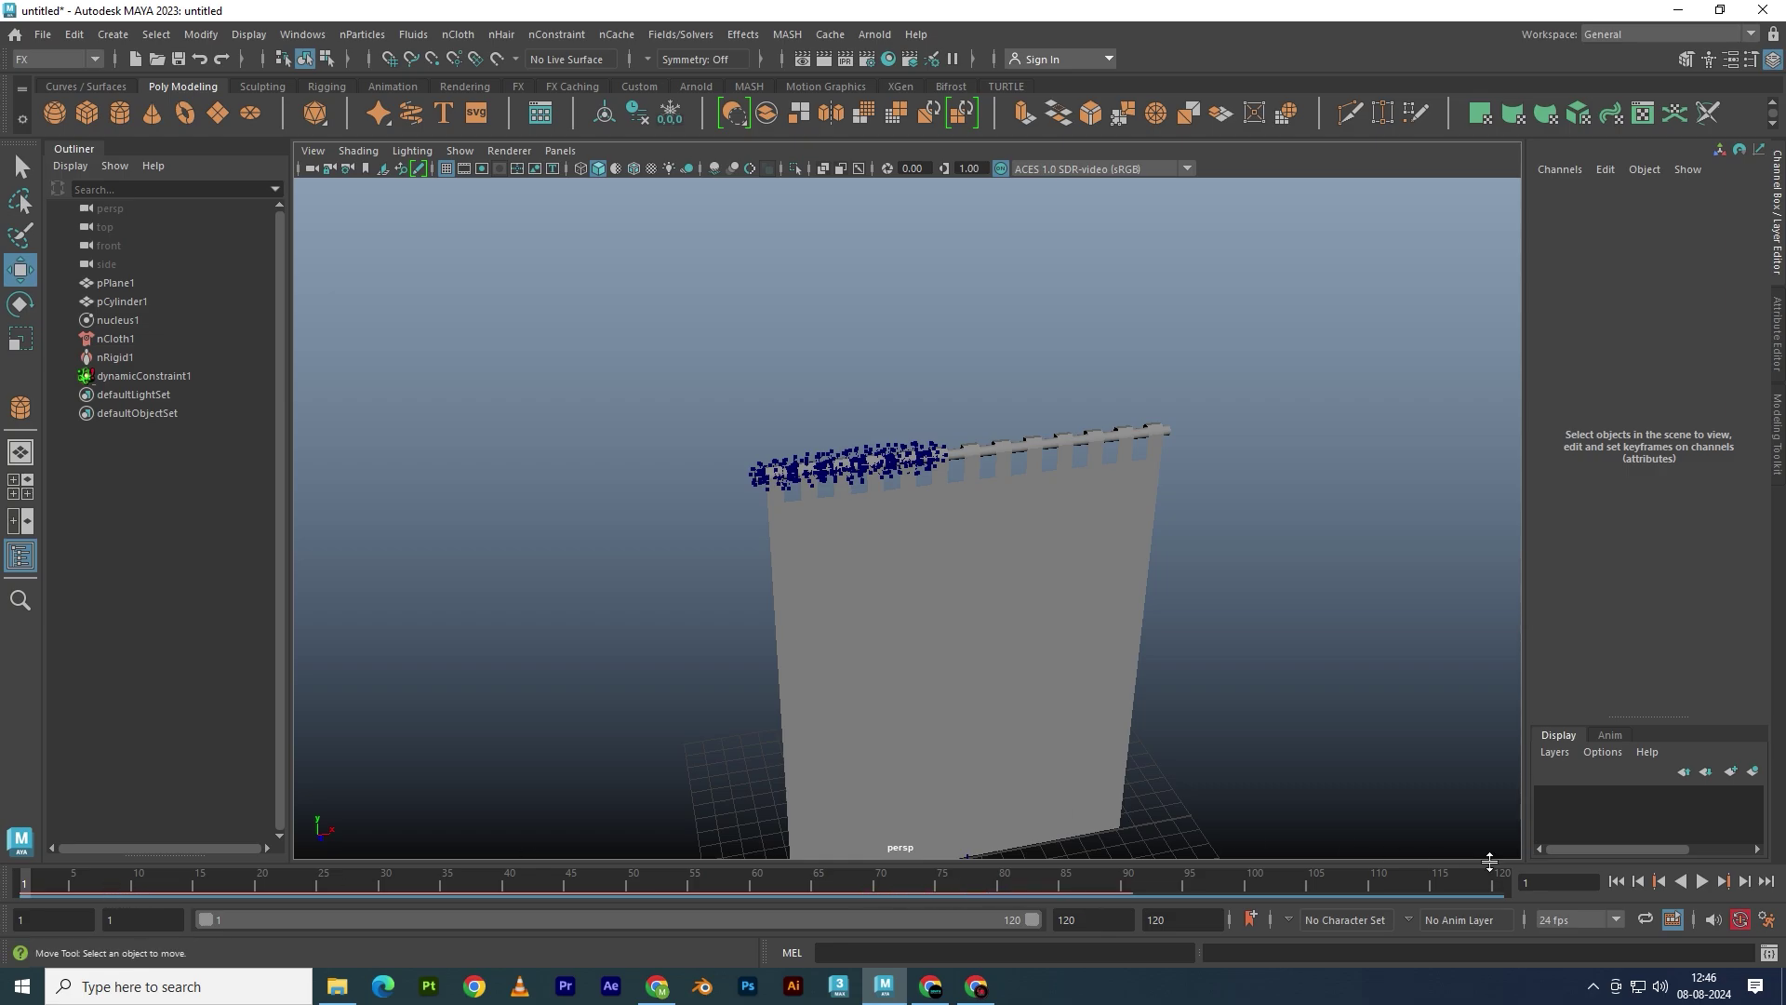
# Play the simulation to frame 76, rewind to frame 1, and select nCloth1
pyautogui.click(1697, 879)
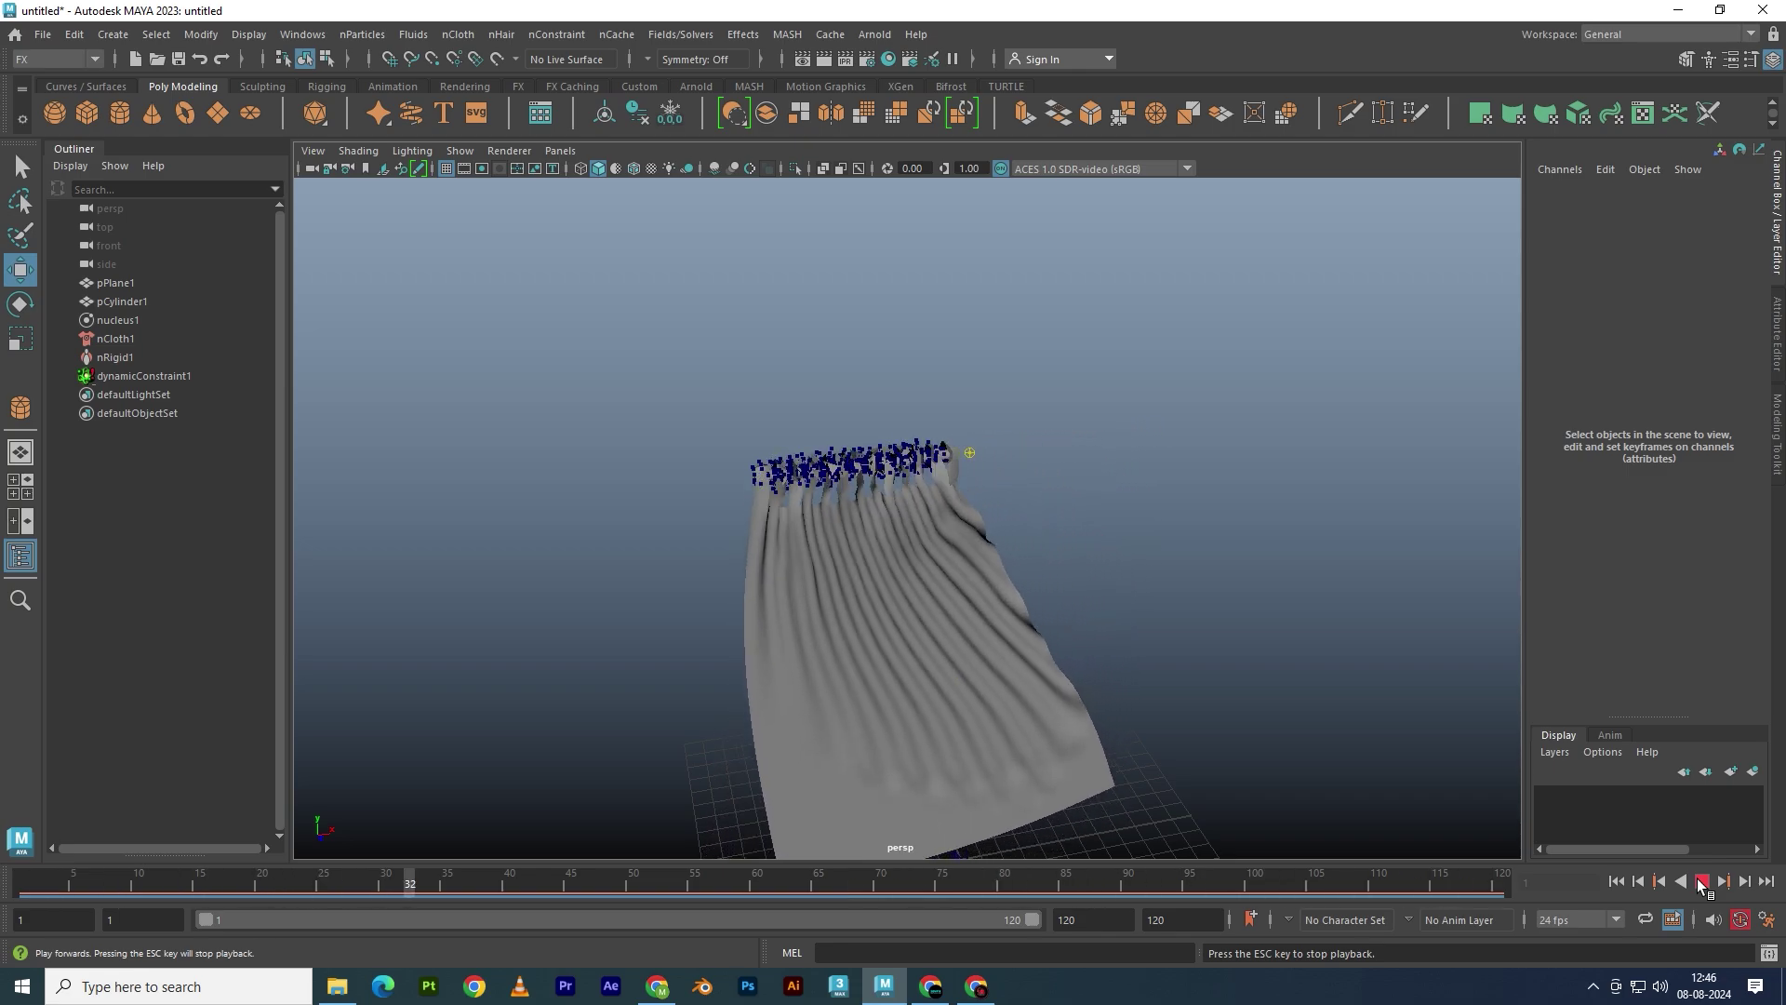
pyautogui.click(1700, 884)
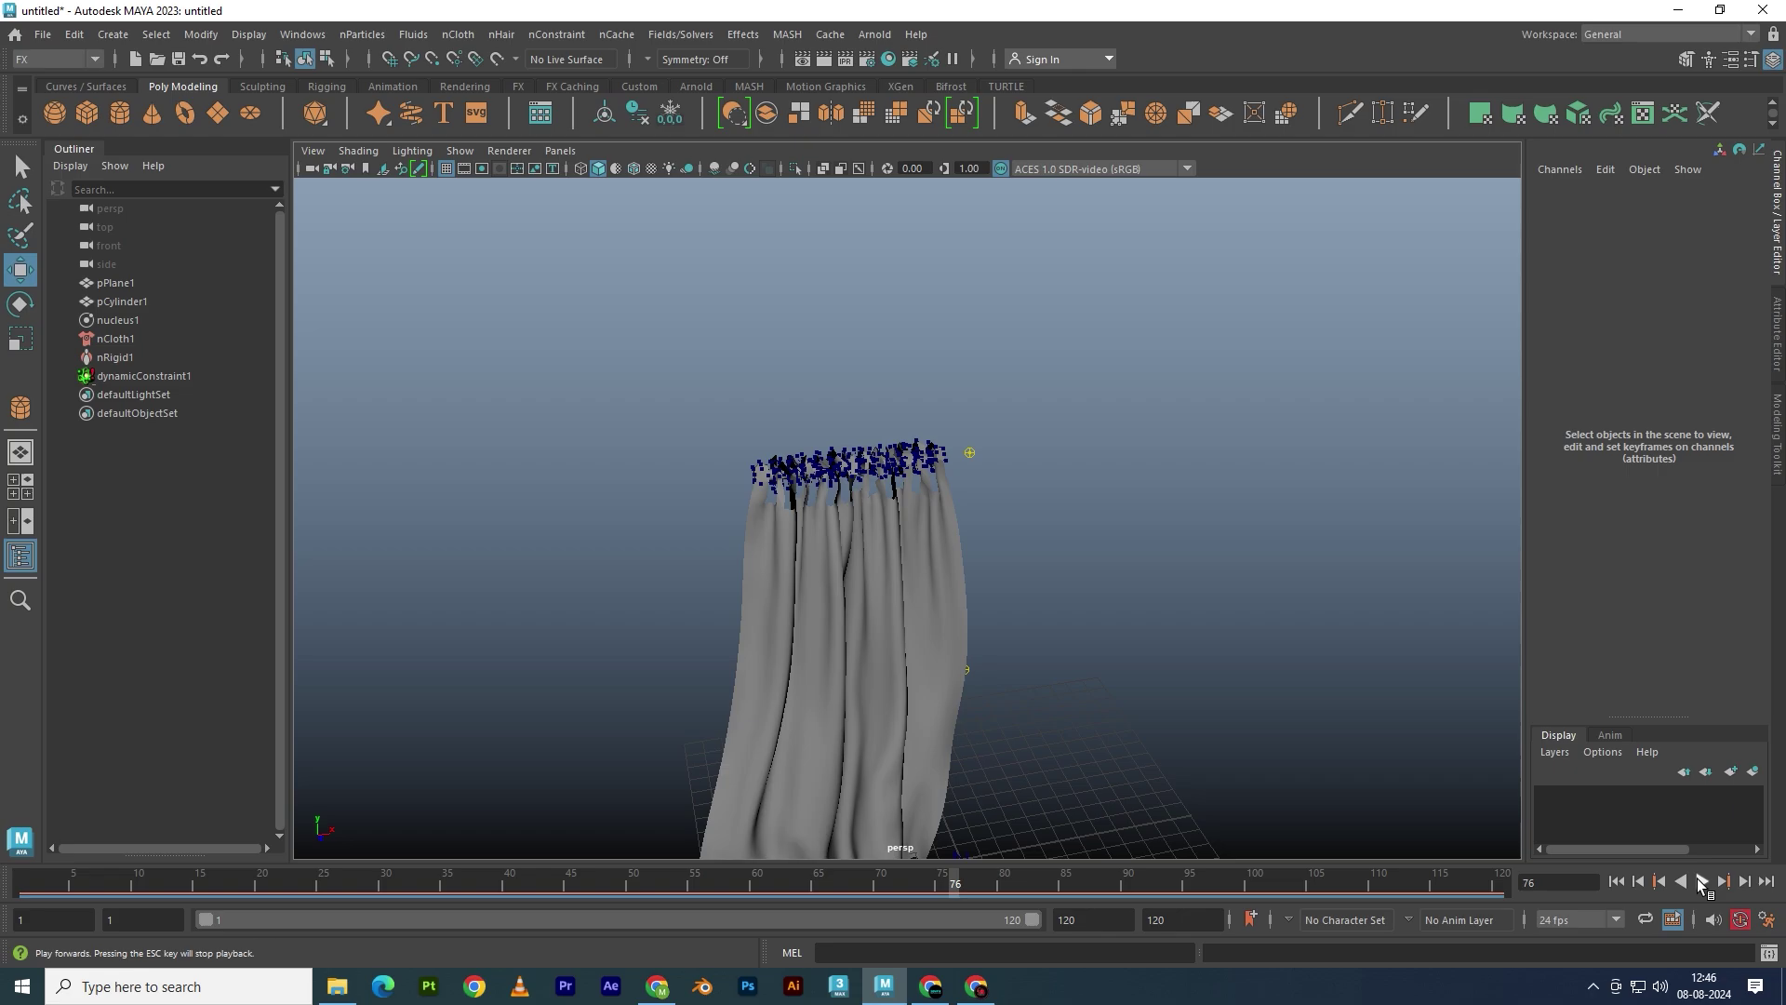
pyautogui.moveTo(973, 657)
pyautogui.keyDown('alt'); pyautogui.mouseDown()
pyautogui.moveTo(890, 666)
pyautogui.moveTo(952, 595)
pyautogui.moveTo(1008, 589)
pyautogui.moveTo(868, 653)
pyautogui.mouseUp(); pyautogui.keyUp('alt')
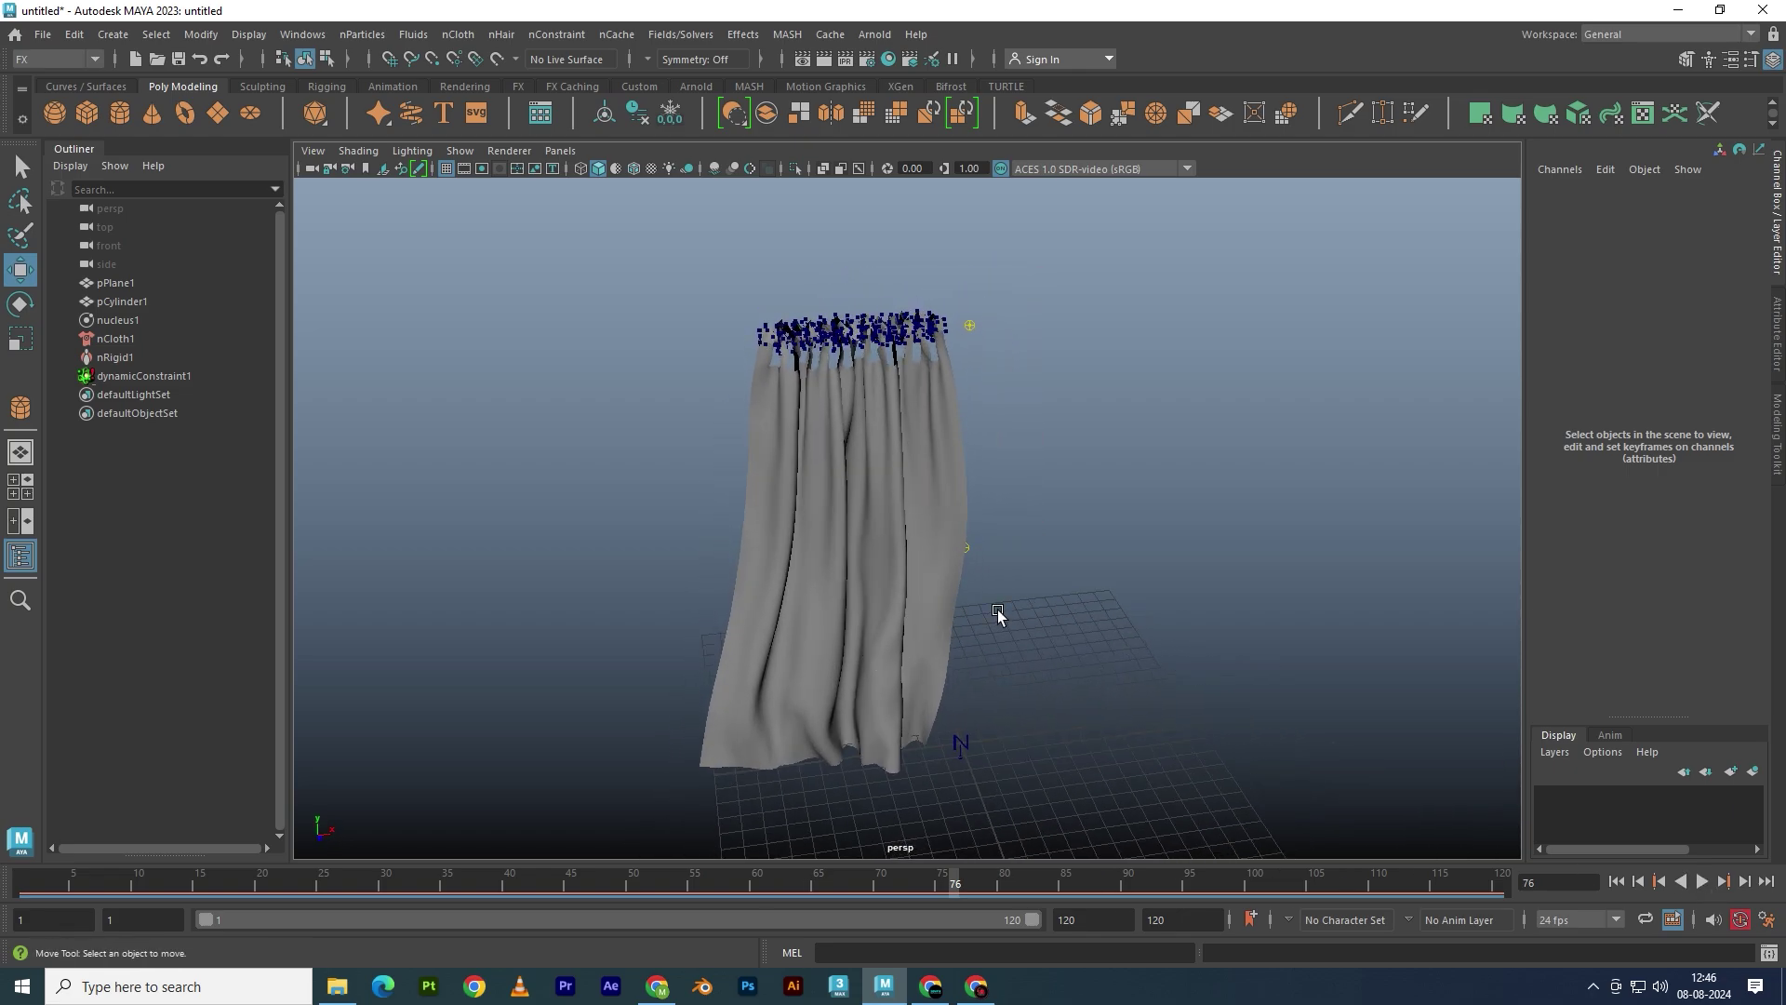
pyautogui.moveTo(796, 599)
pyautogui.keyDown('alt'); pyautogui.mouseDown()
pyautogui.moveTo(981, 606)
pyautogui.moveTo(849, 598)
pyautogui.moveTo(879, 577)
pyautogui.mouseUp(); pyautogui.keyUp('alt')
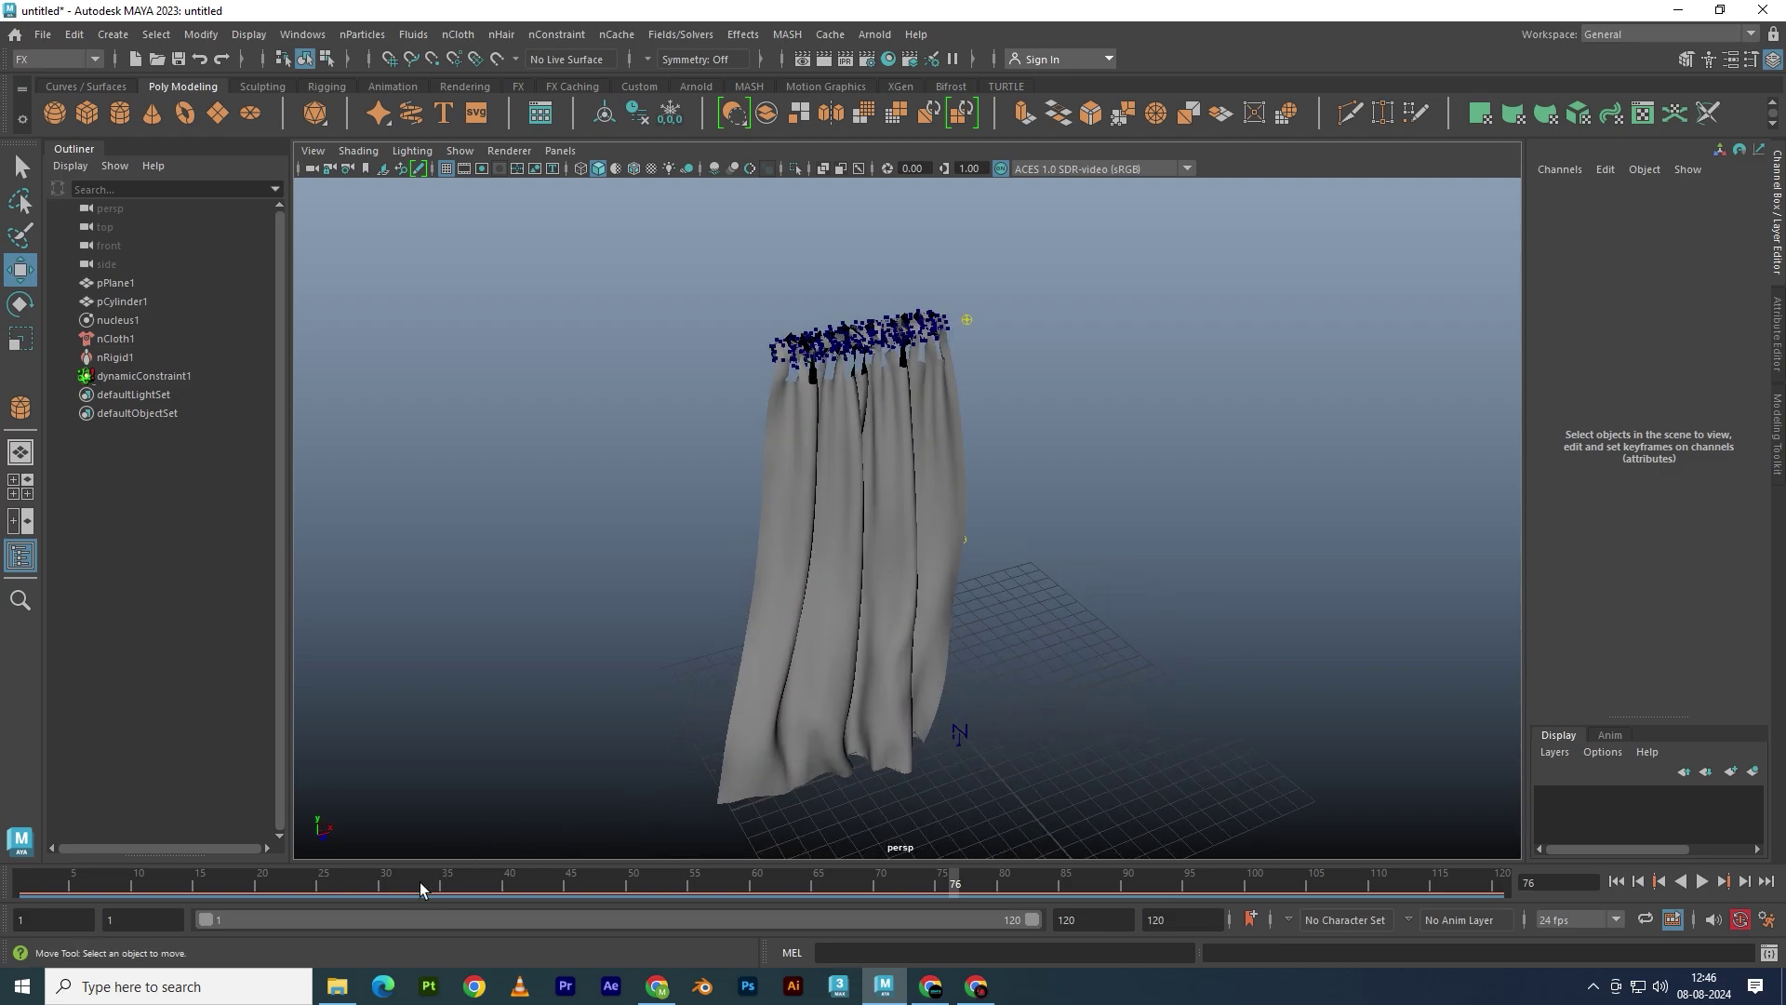
pyautogui.moveTo(413, 881); pyautogui.dragTo(7, 880)
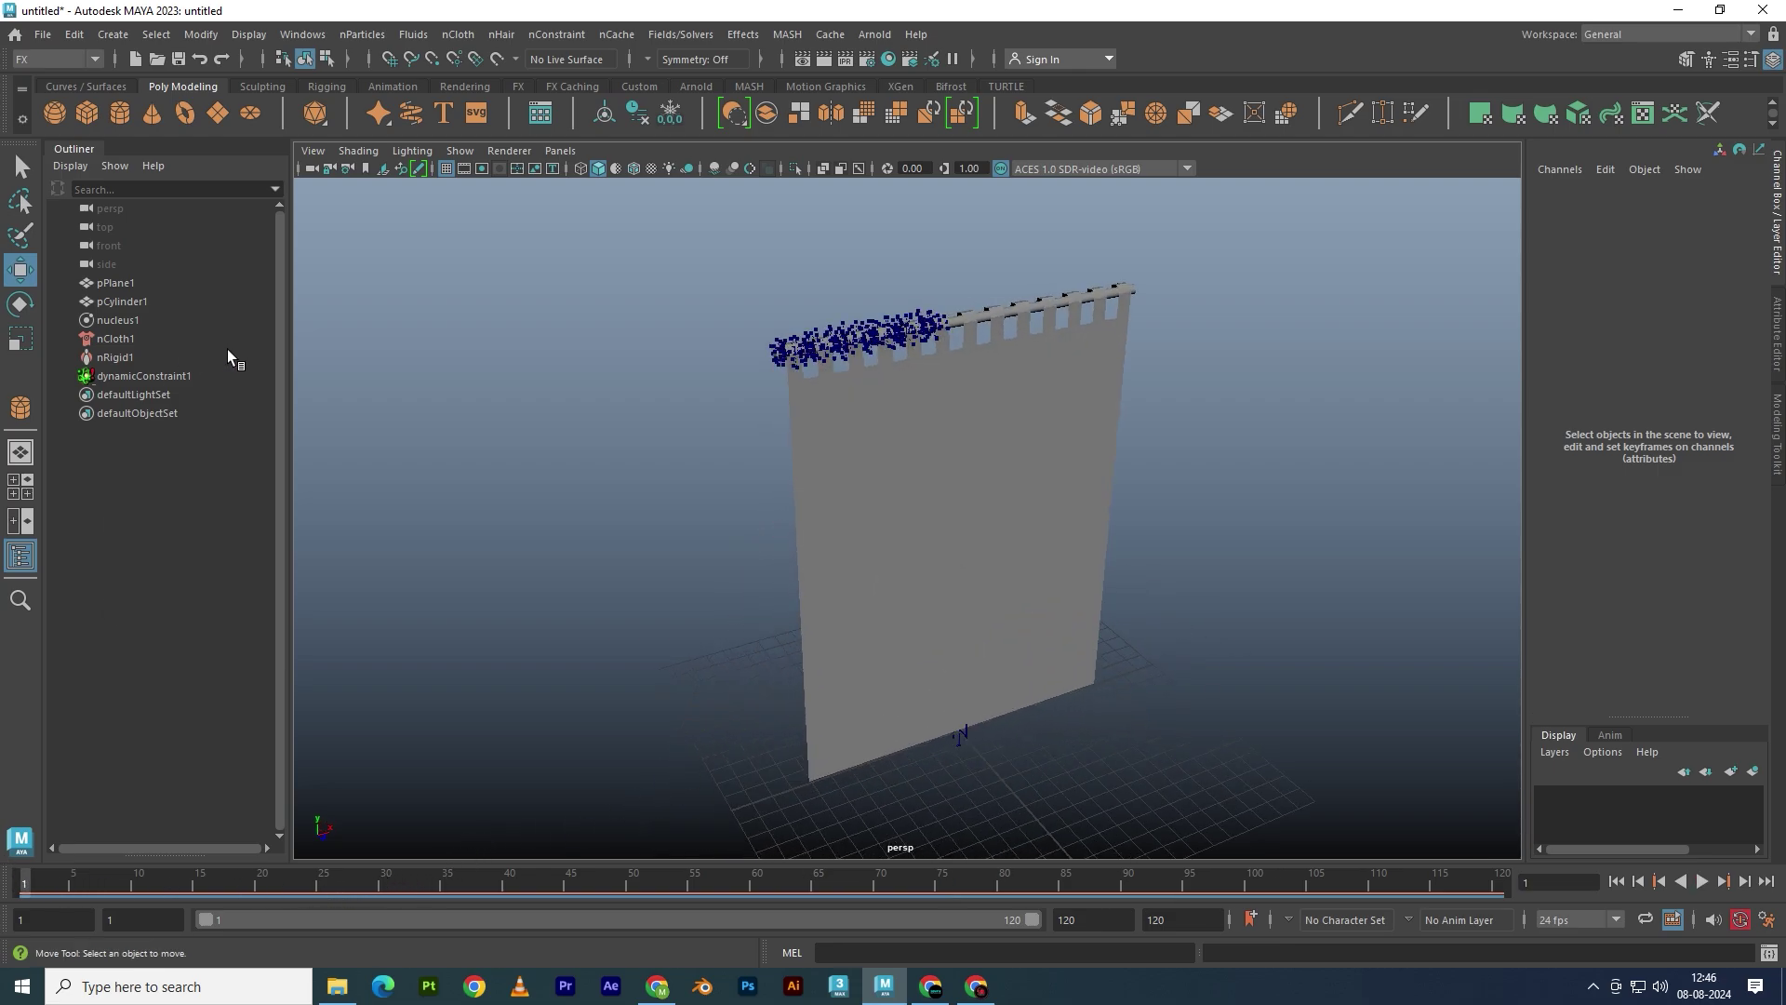
pyautogui.click(116, 339)
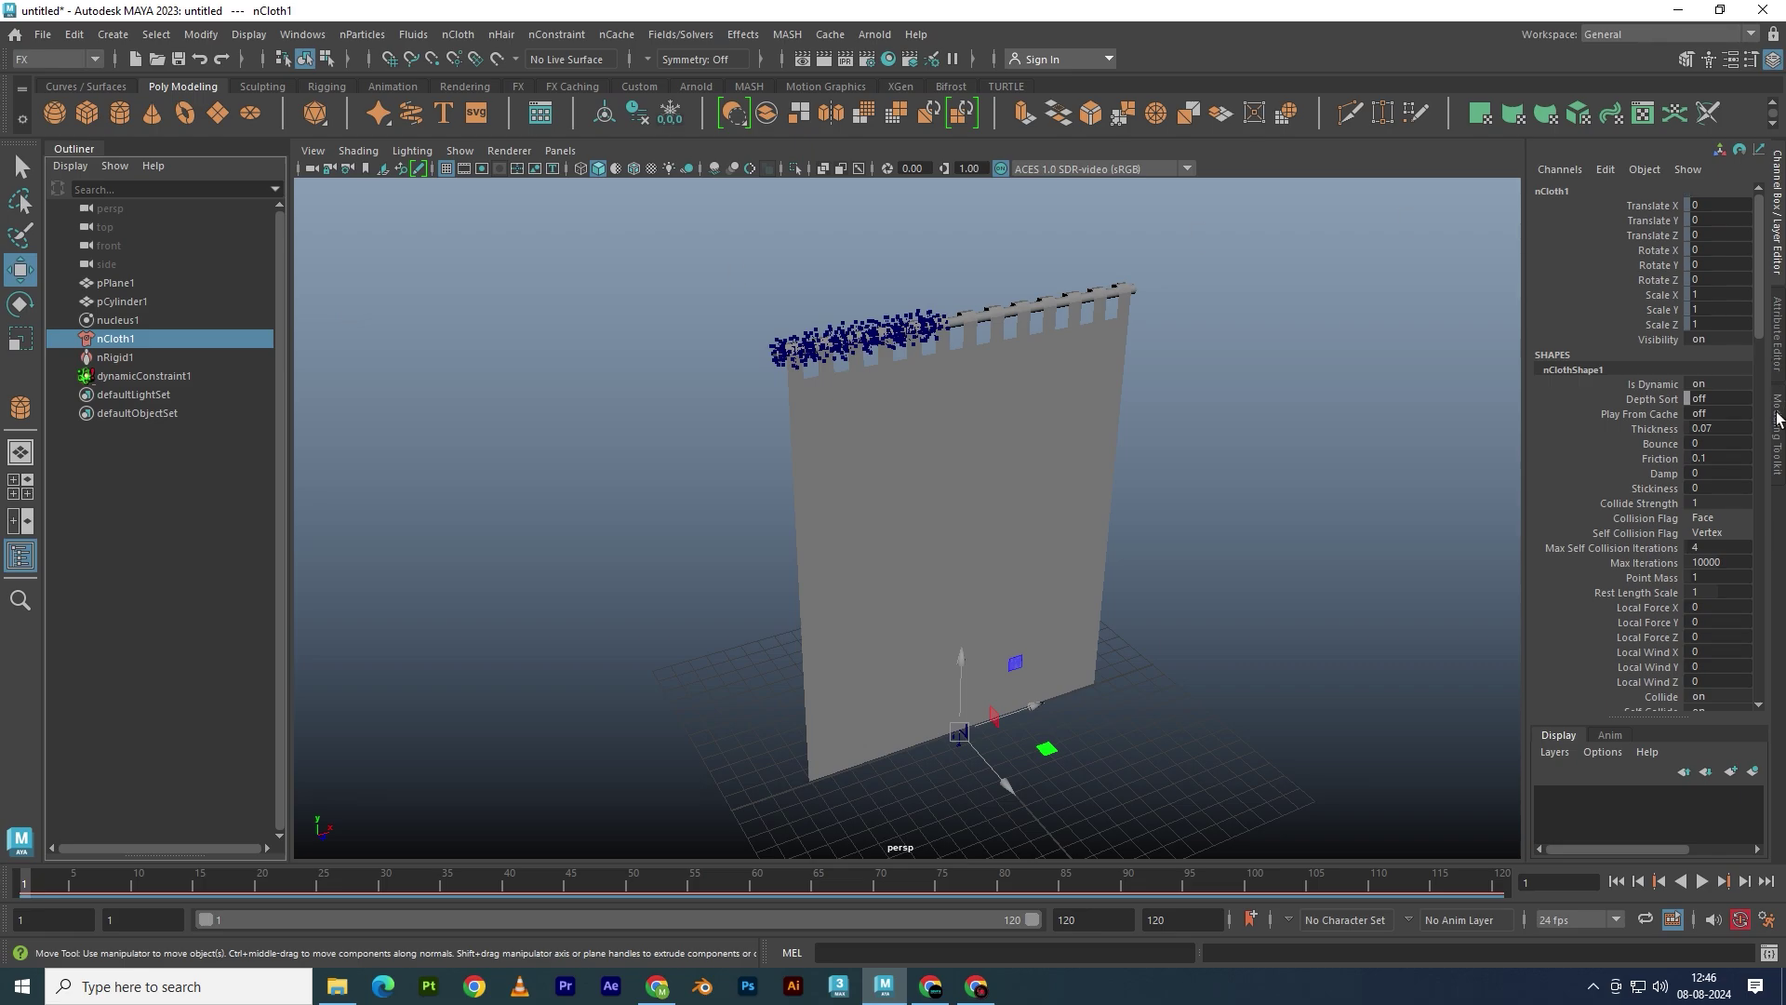
# Set nClothShape1's Stretch Resistance to 50 under Dynamic Properties
pyautogui.click(1772, 341)
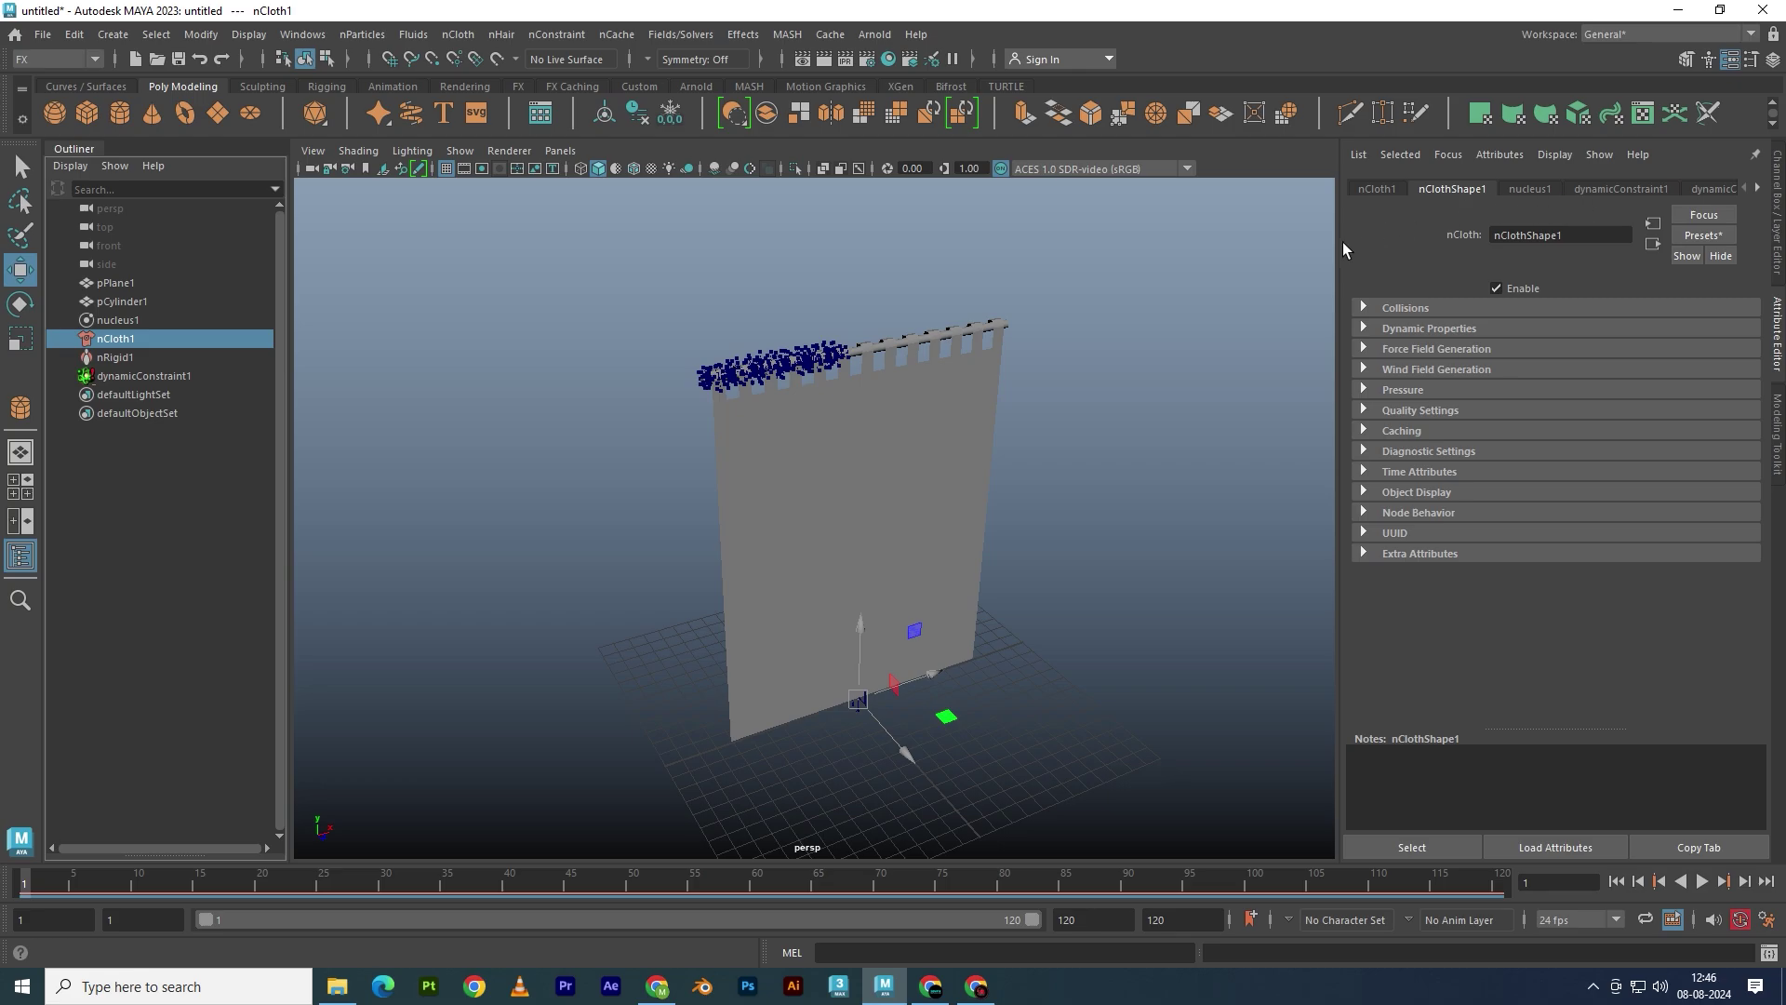
pyautogui.click(1377, 189)
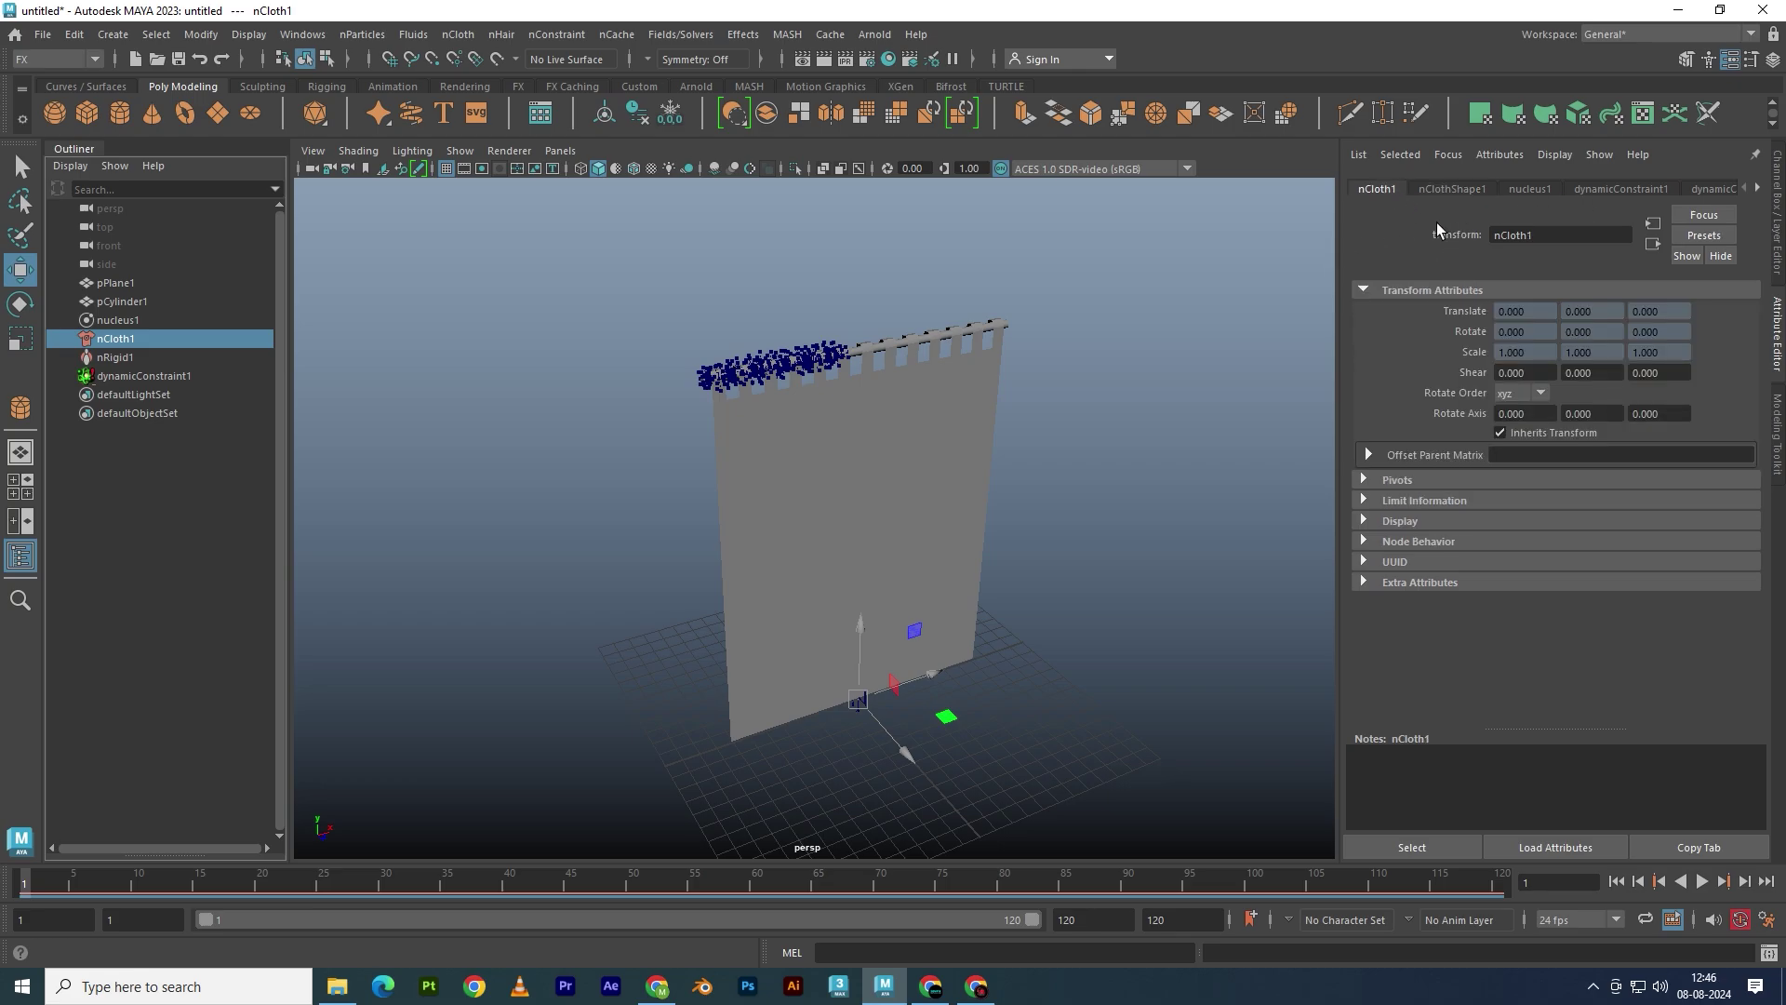
pyautogui.click(1437, 190)
pyautogui.click(1364, 329)
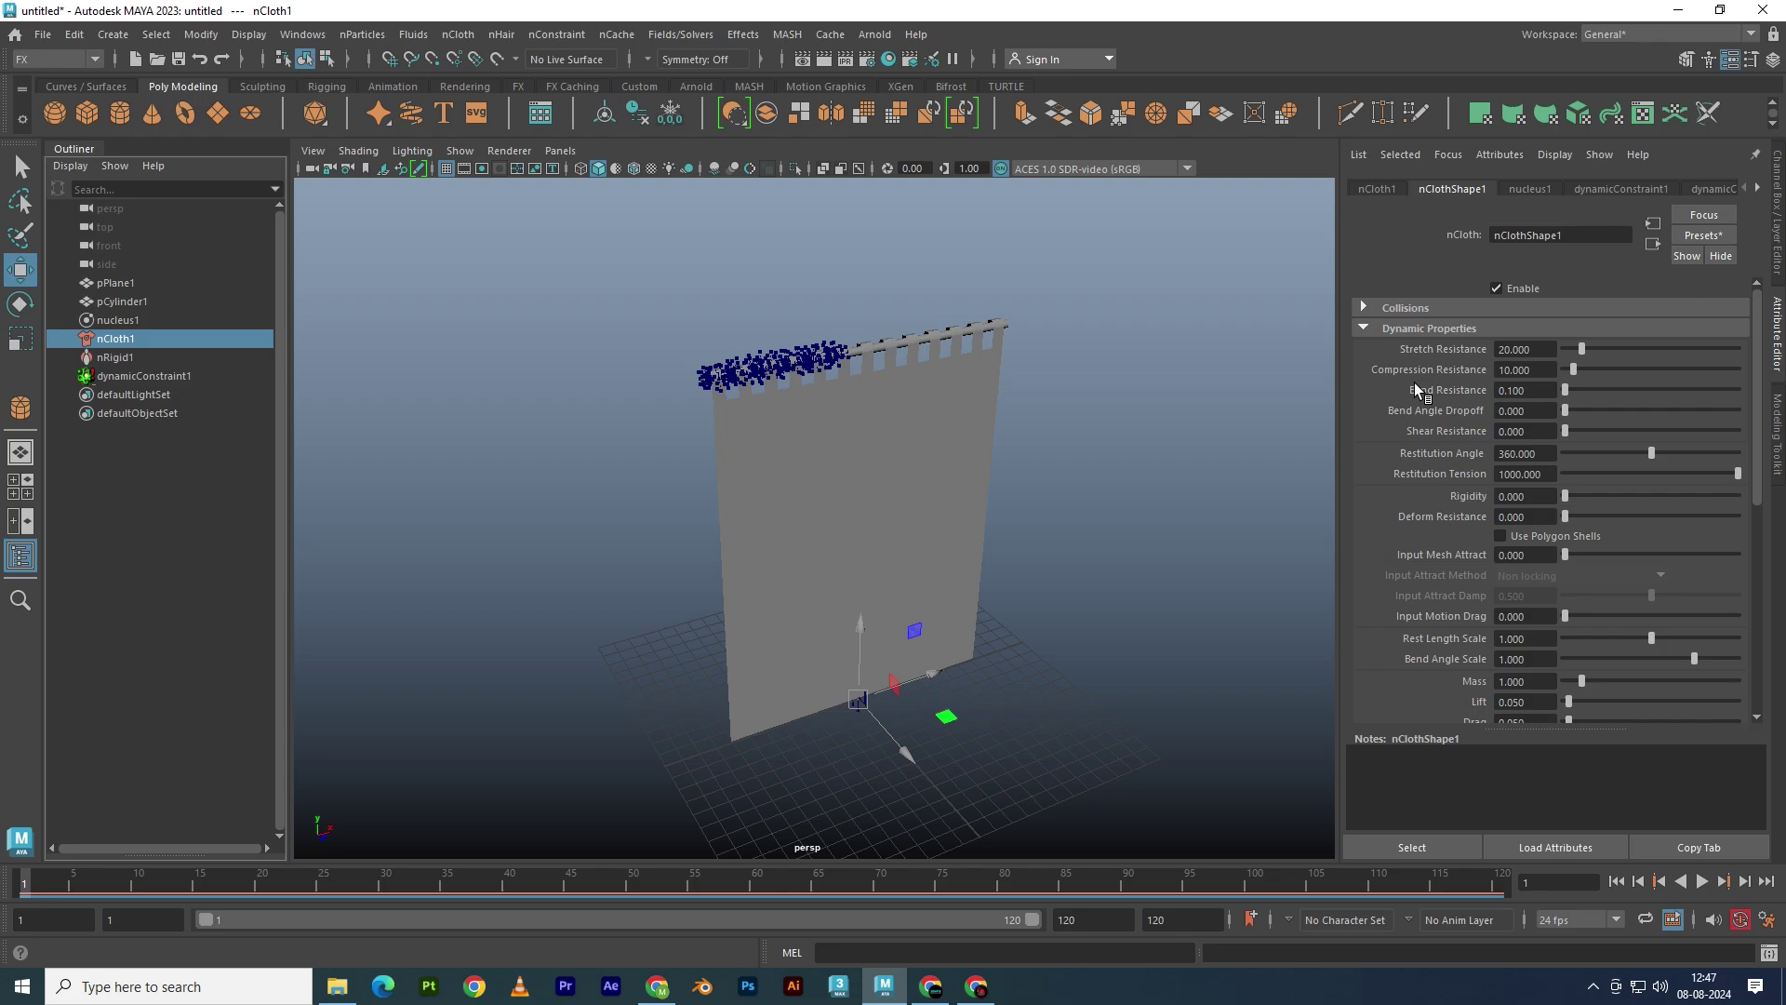
pyautogui.click(1511, 350)
pyautogui.write('0')
pyautogui.press('Return')
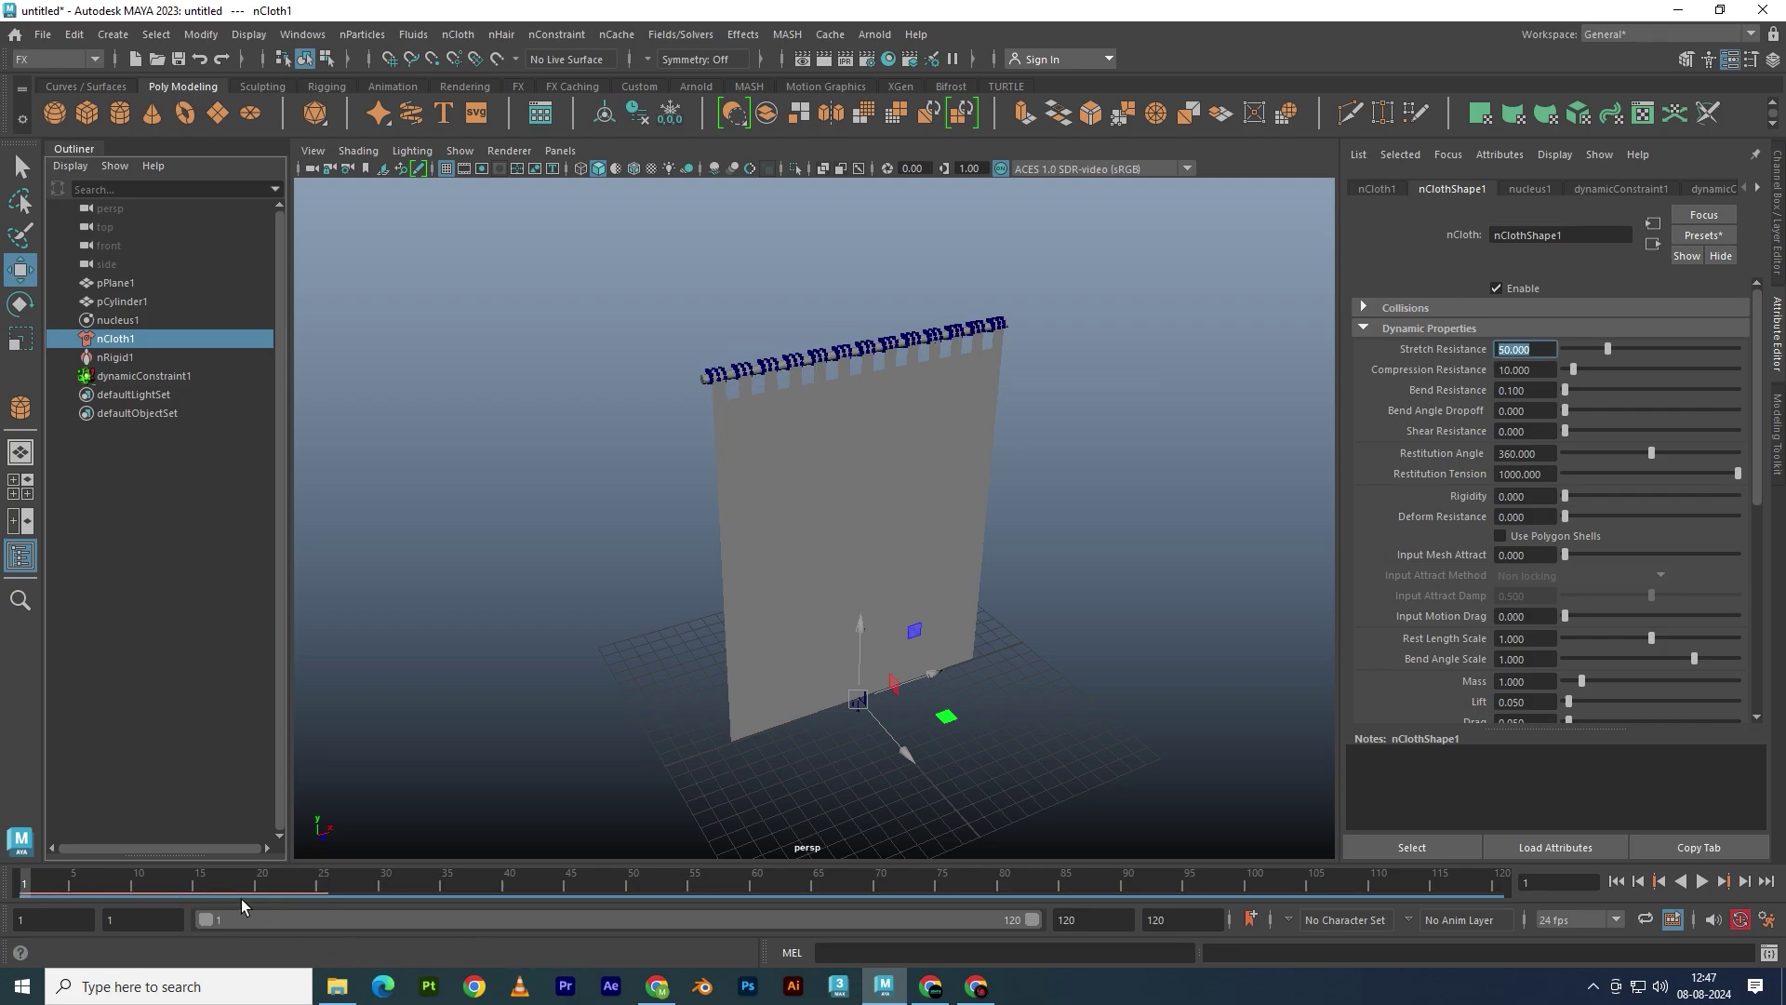
# Replay the stiffer cloth simulation and rewind to frame 1
pyautogui.click(1701, 881)
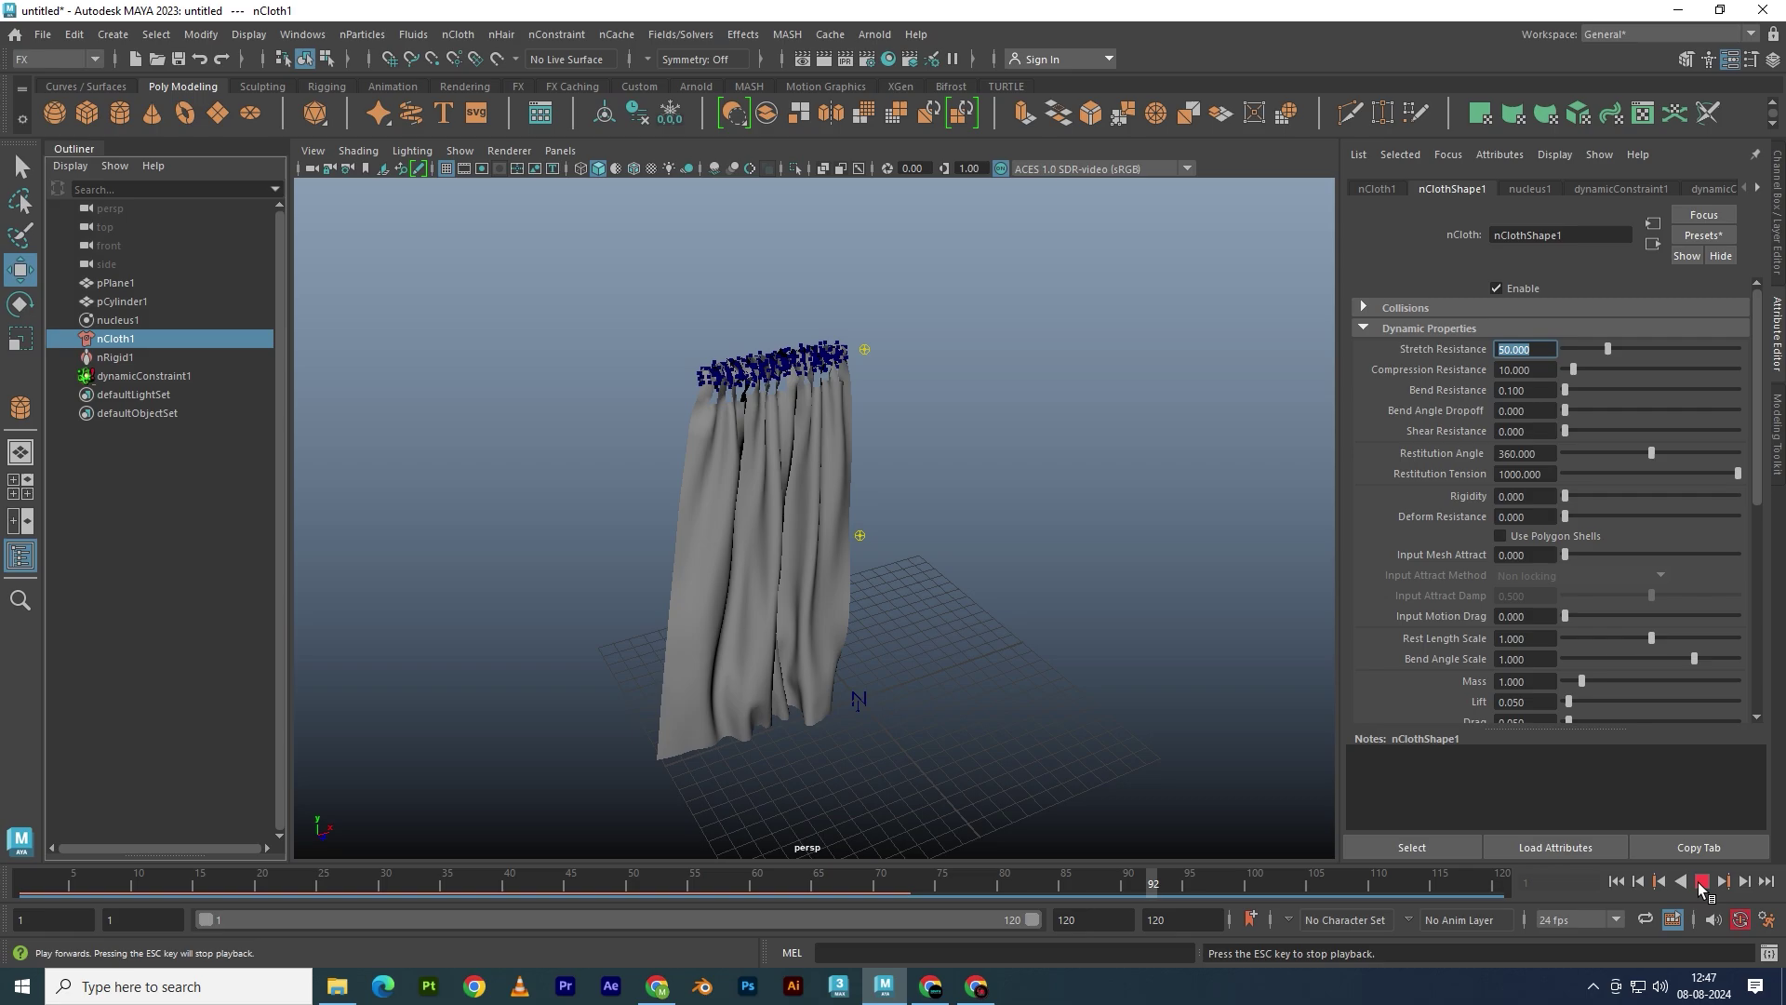
pyautogui.click(1701, 881)
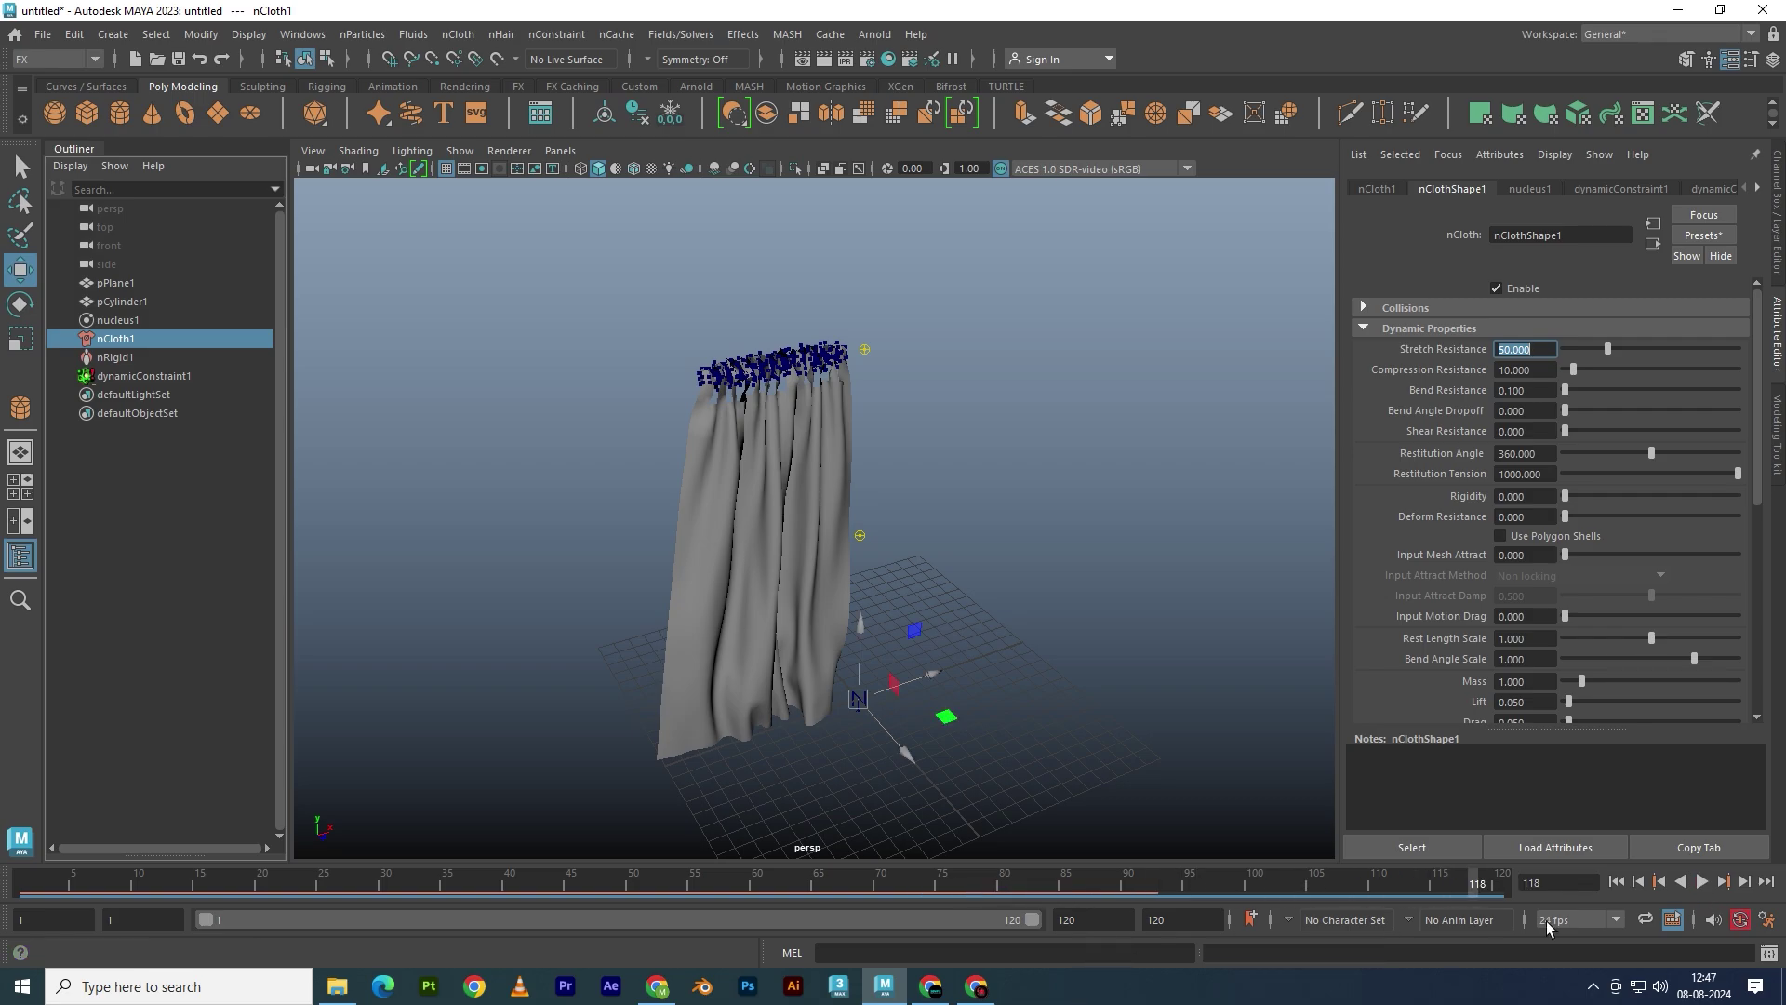
pyautogui.hotkey('alt', 'shift', 'v')
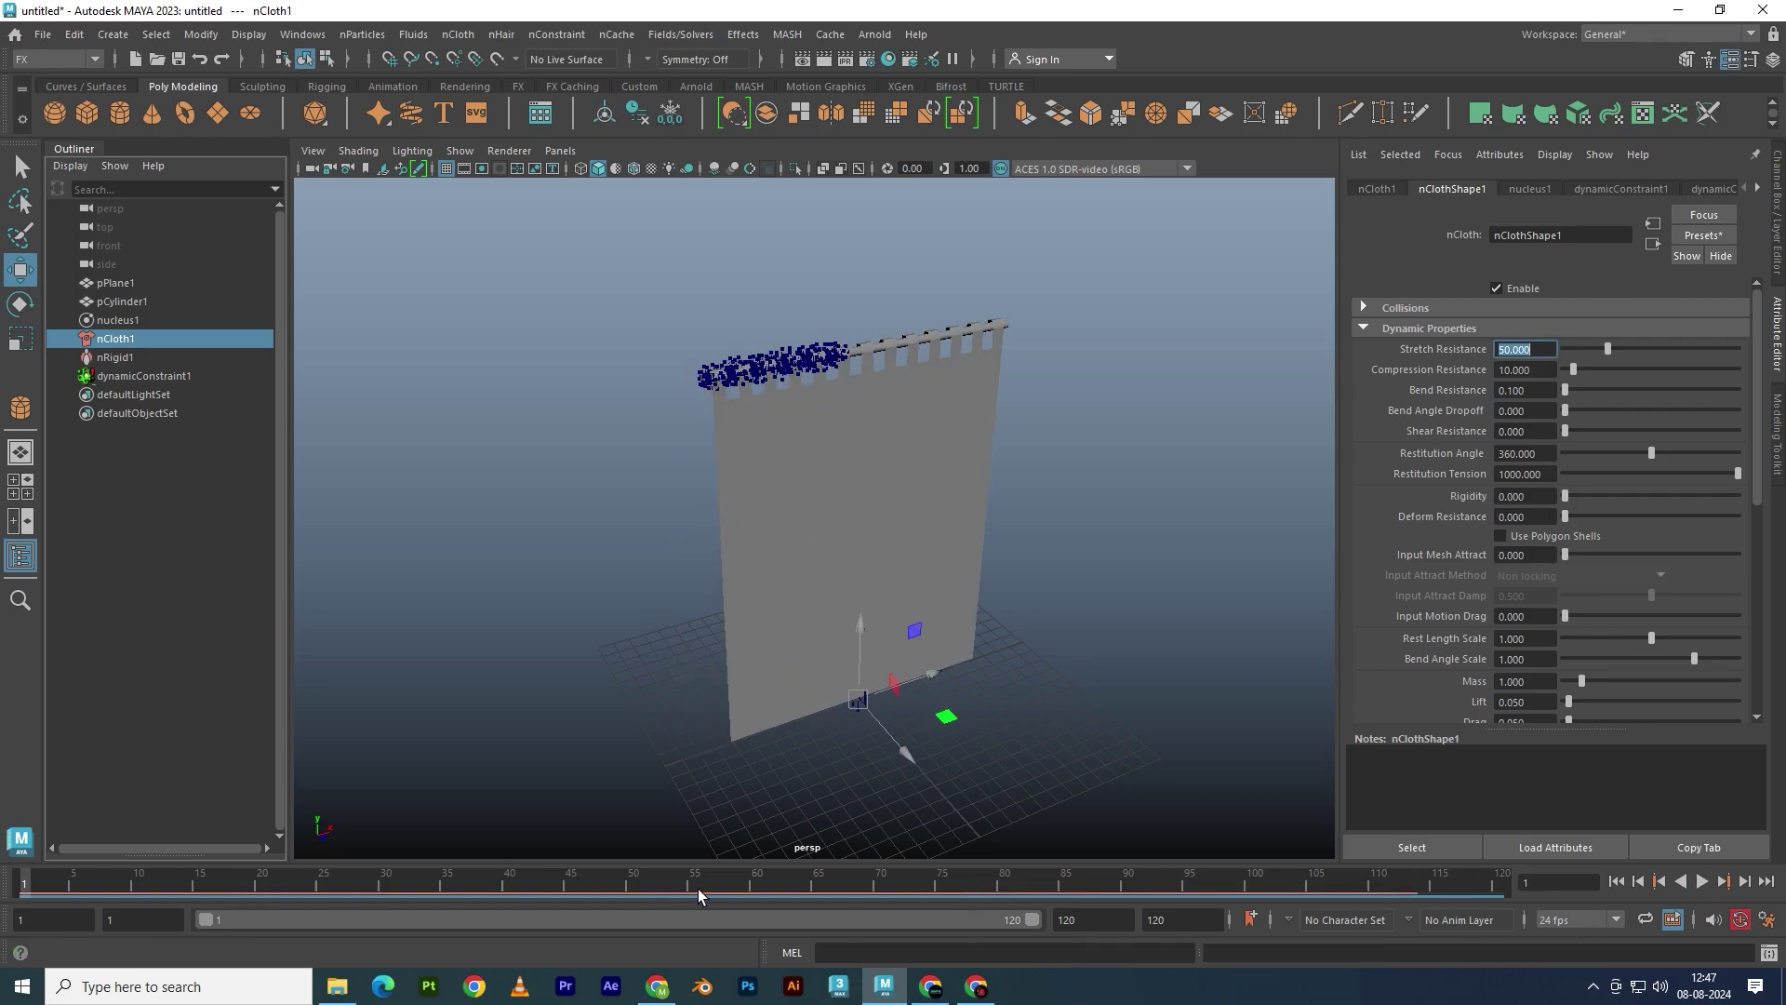
pyautogui.click(617, 34)
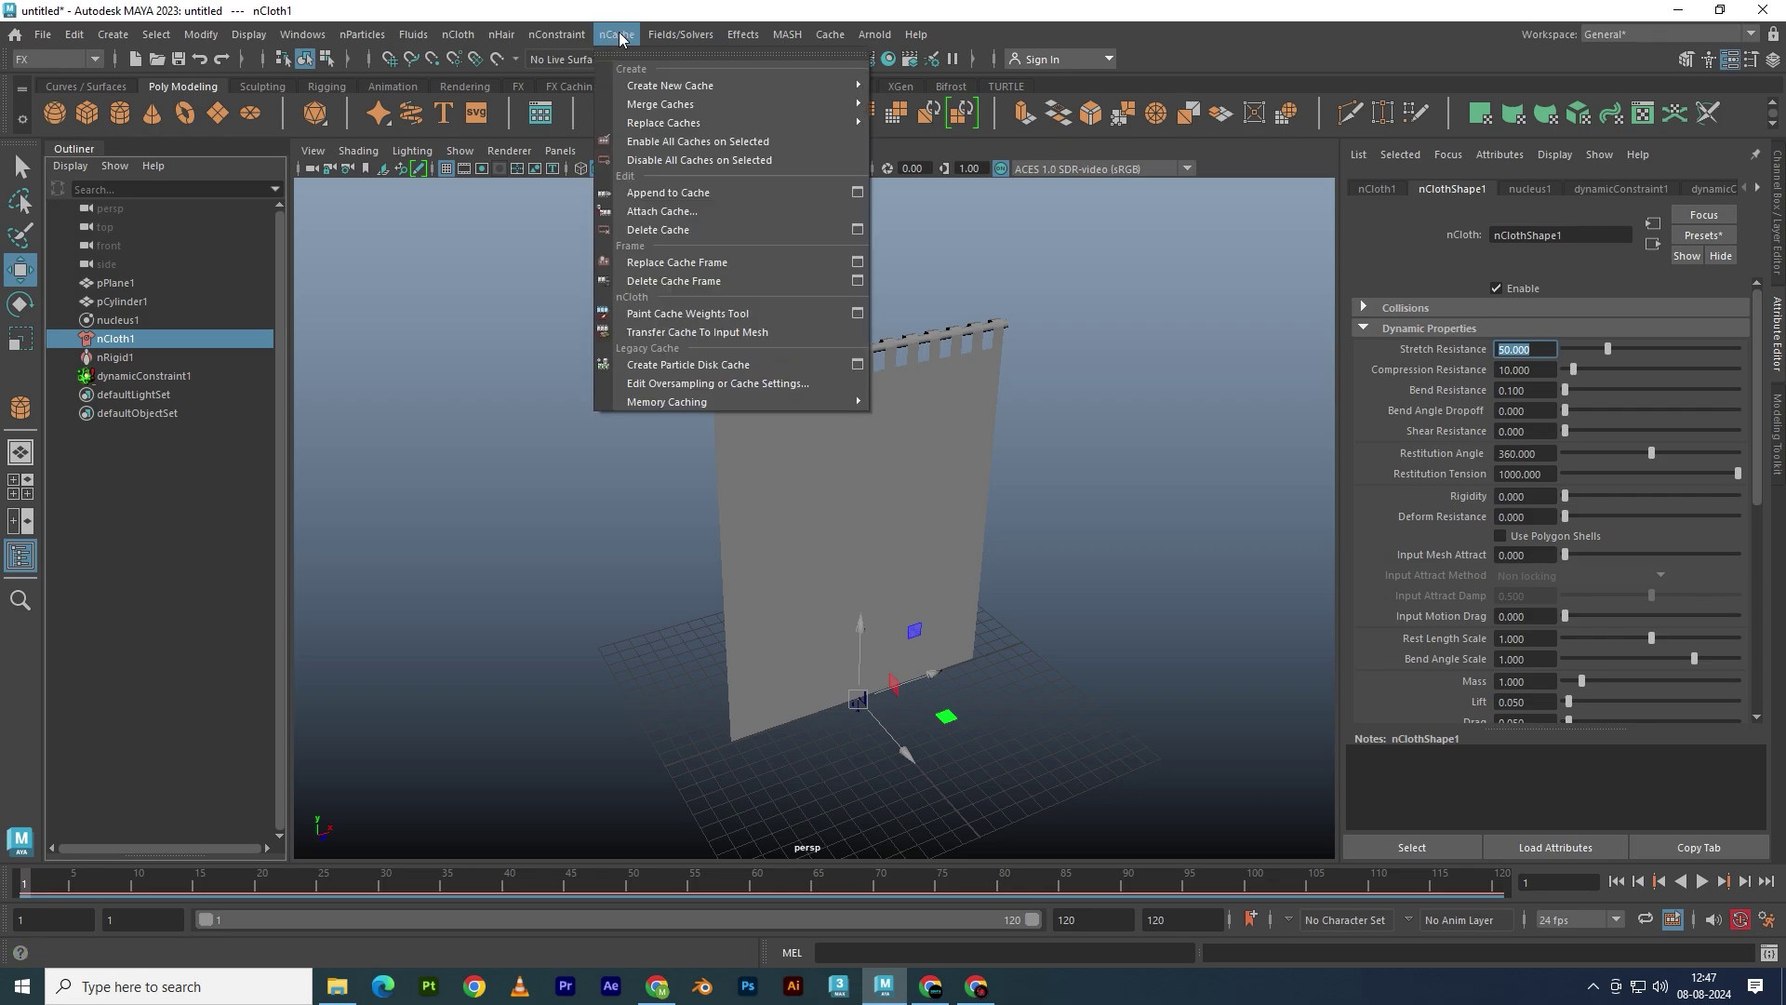
pyautogui.click(106, 370)
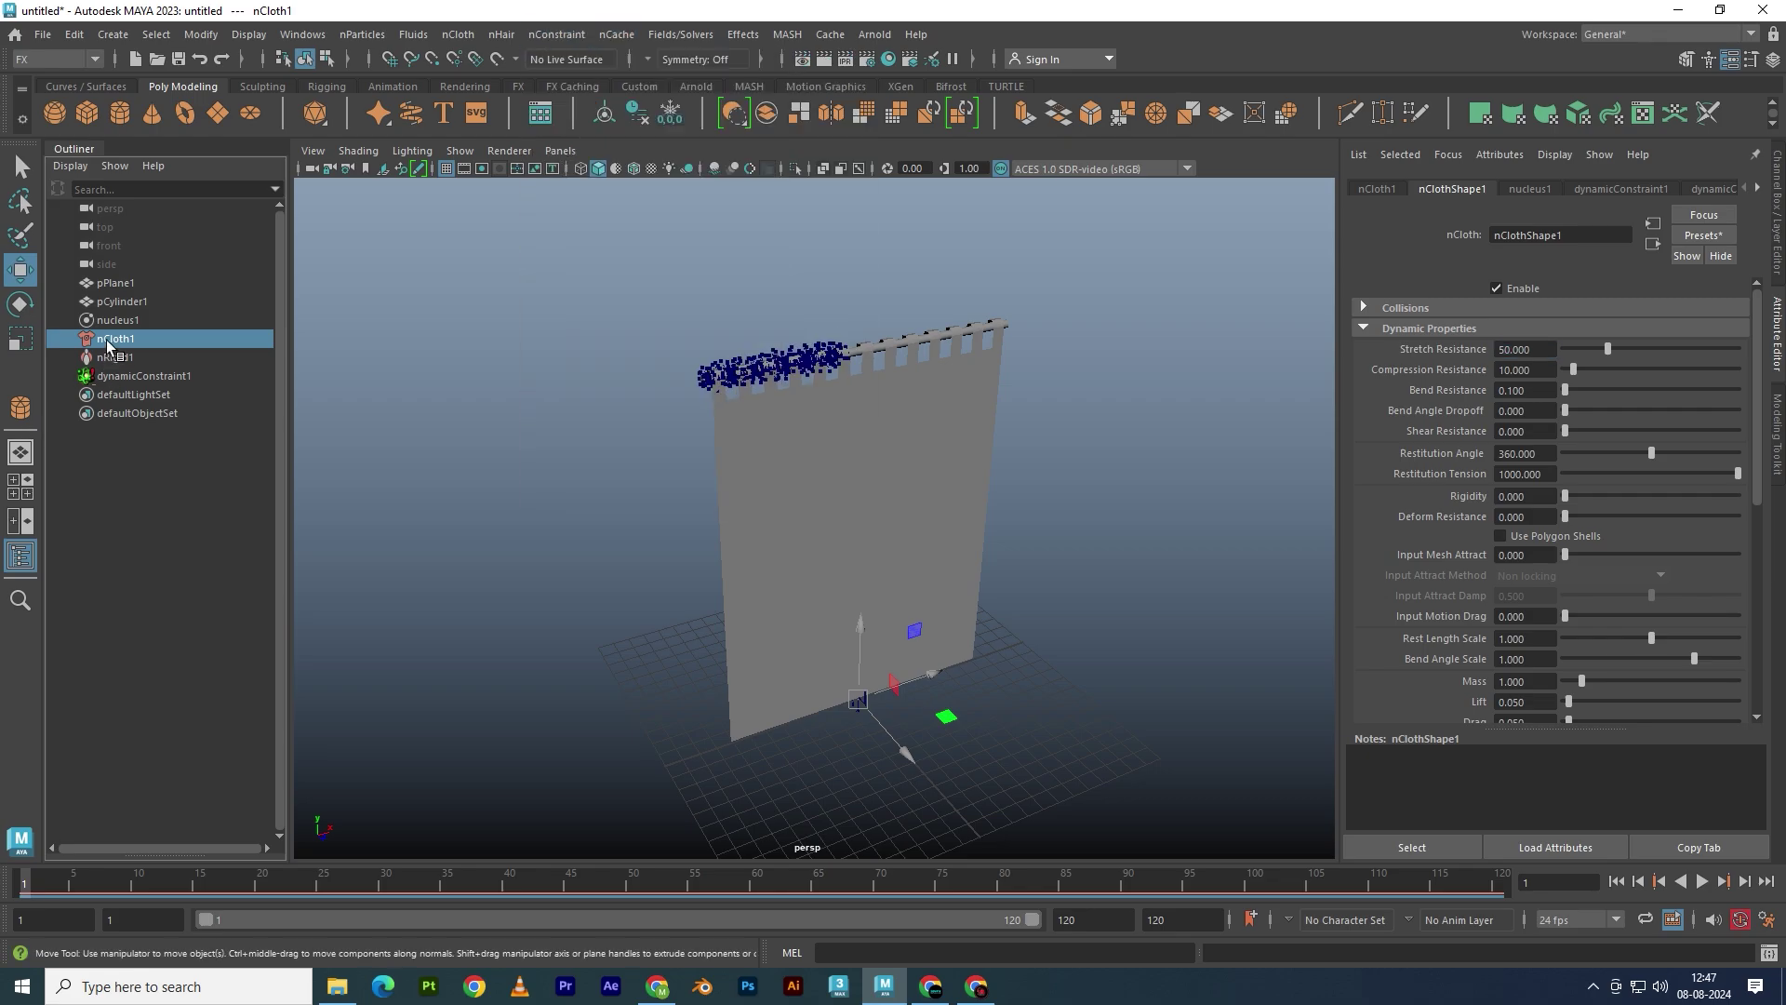
# Create a new nObject cache for nClothShape1 over frames 1–120, replacing the existing file
pyautogui.click(546, 37)
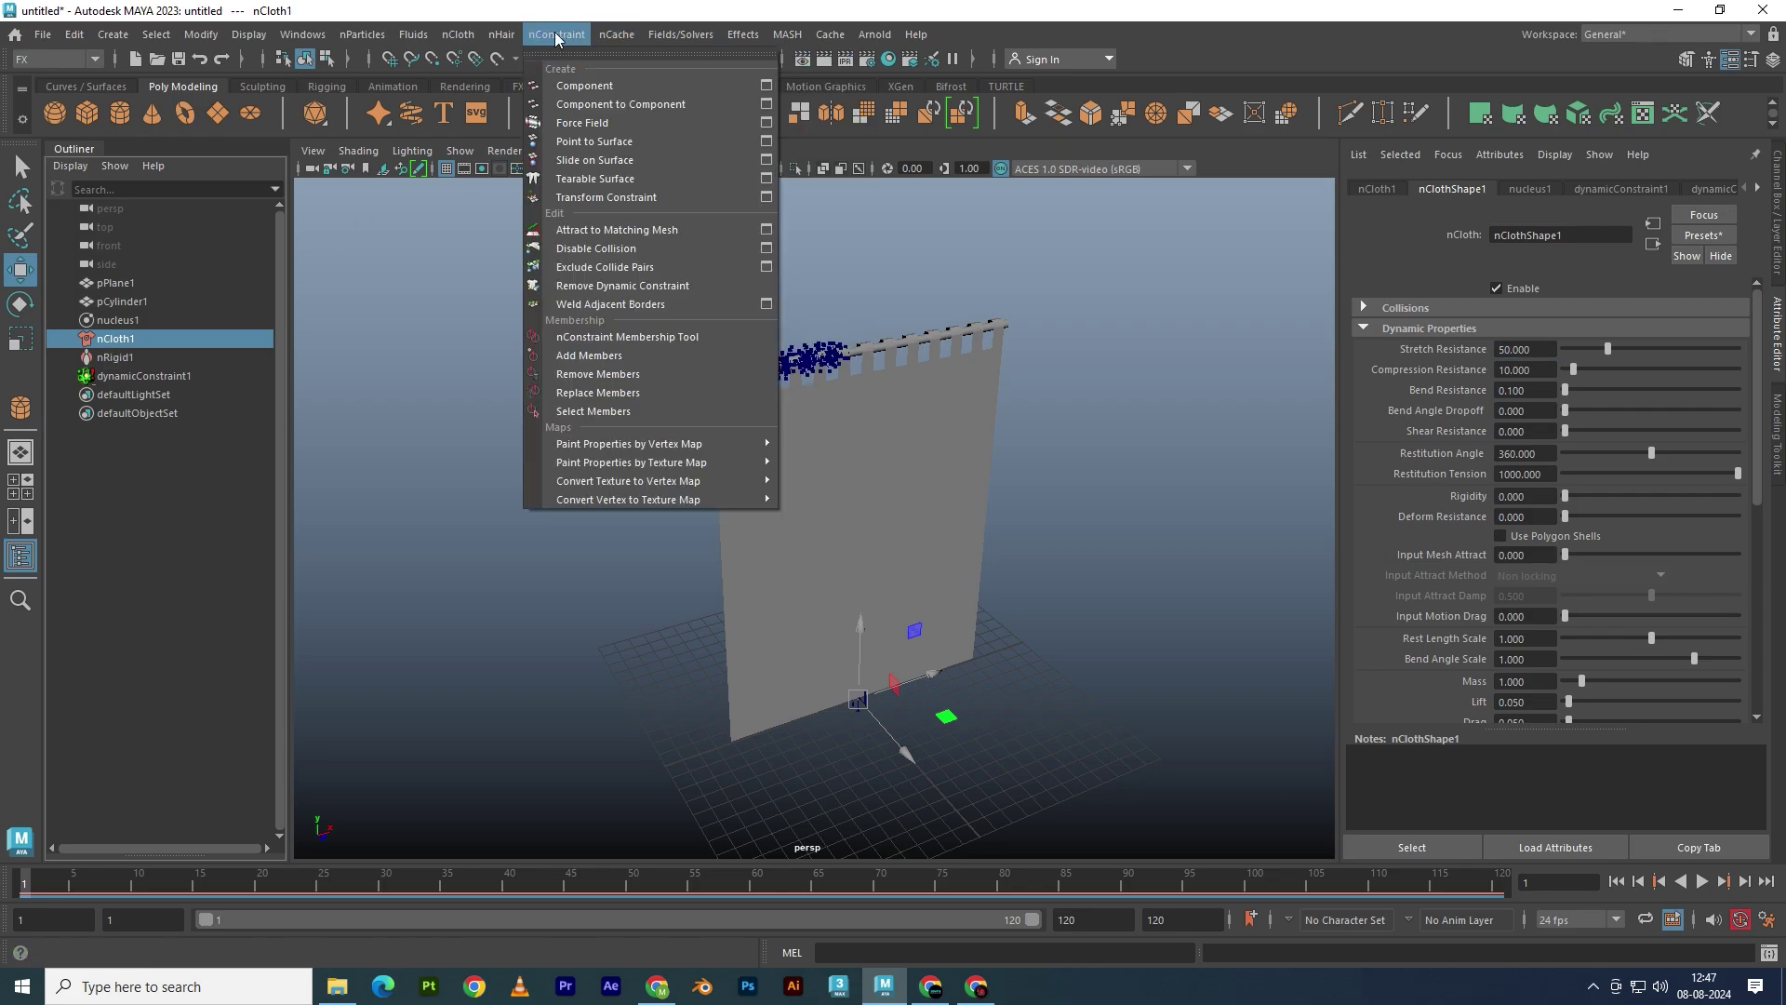
pyautogui.click(549, 36)
pyautogui.click(605, 35)
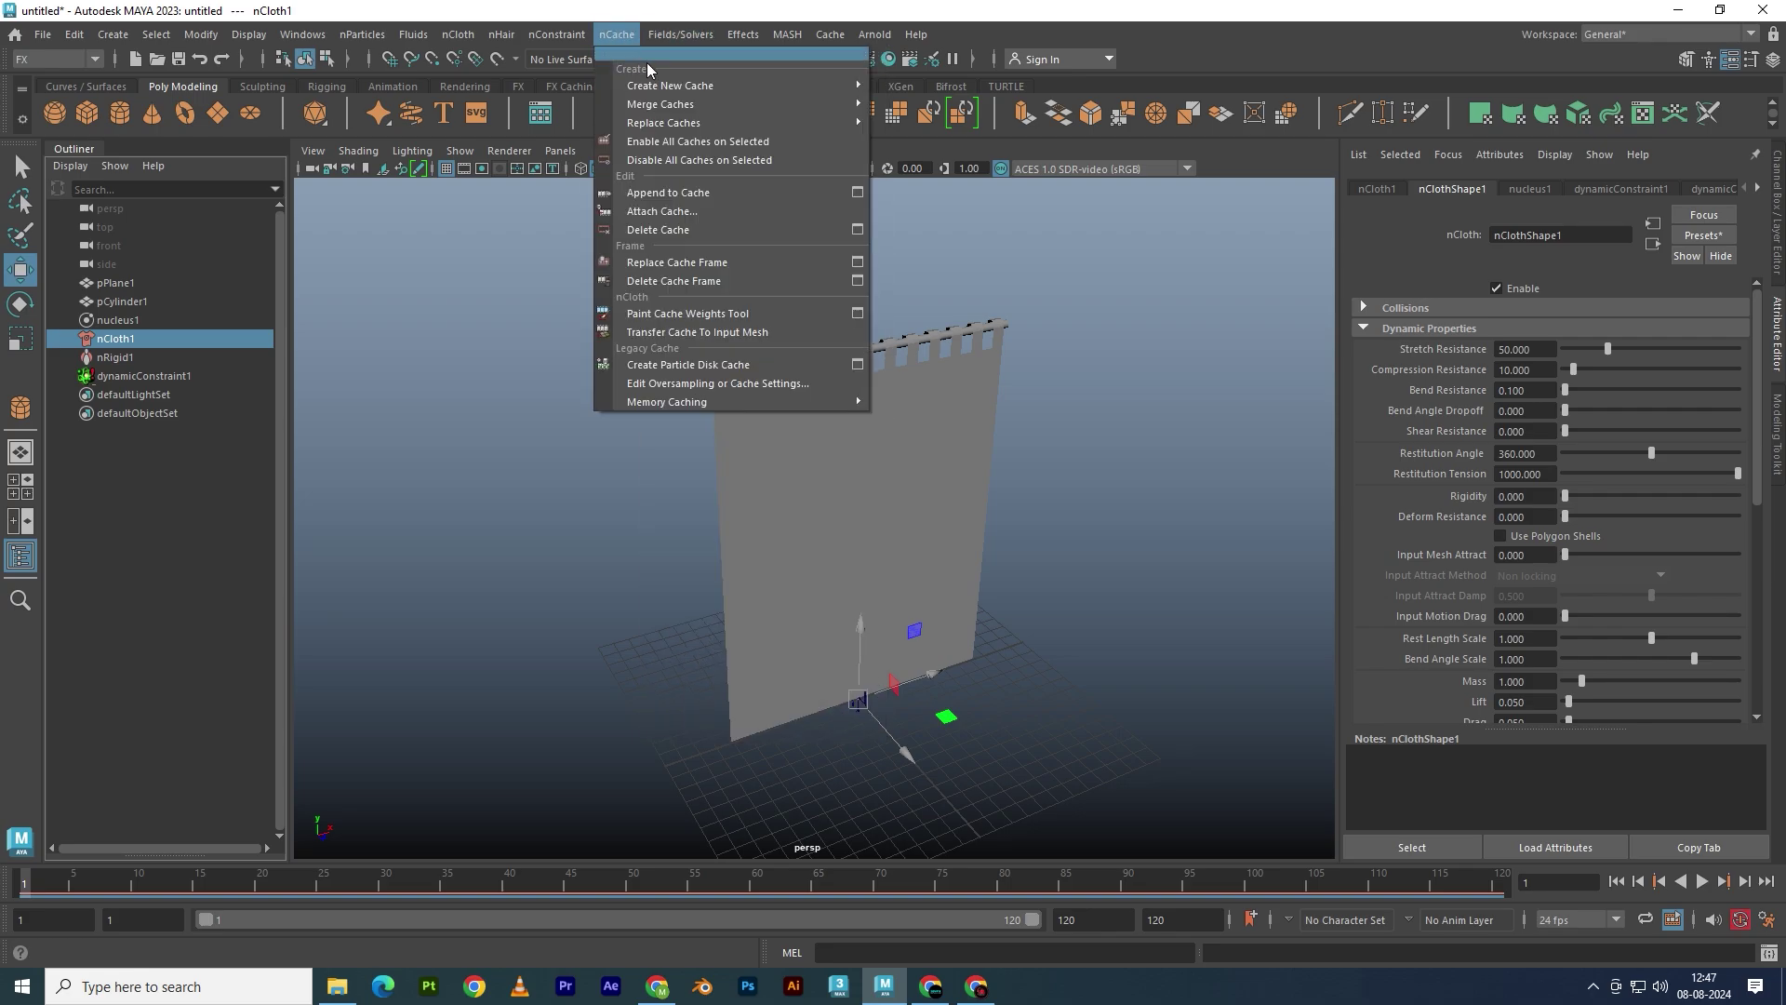
pyautogui.moveTo(670, 86)
pyautogui.click(951, 93)
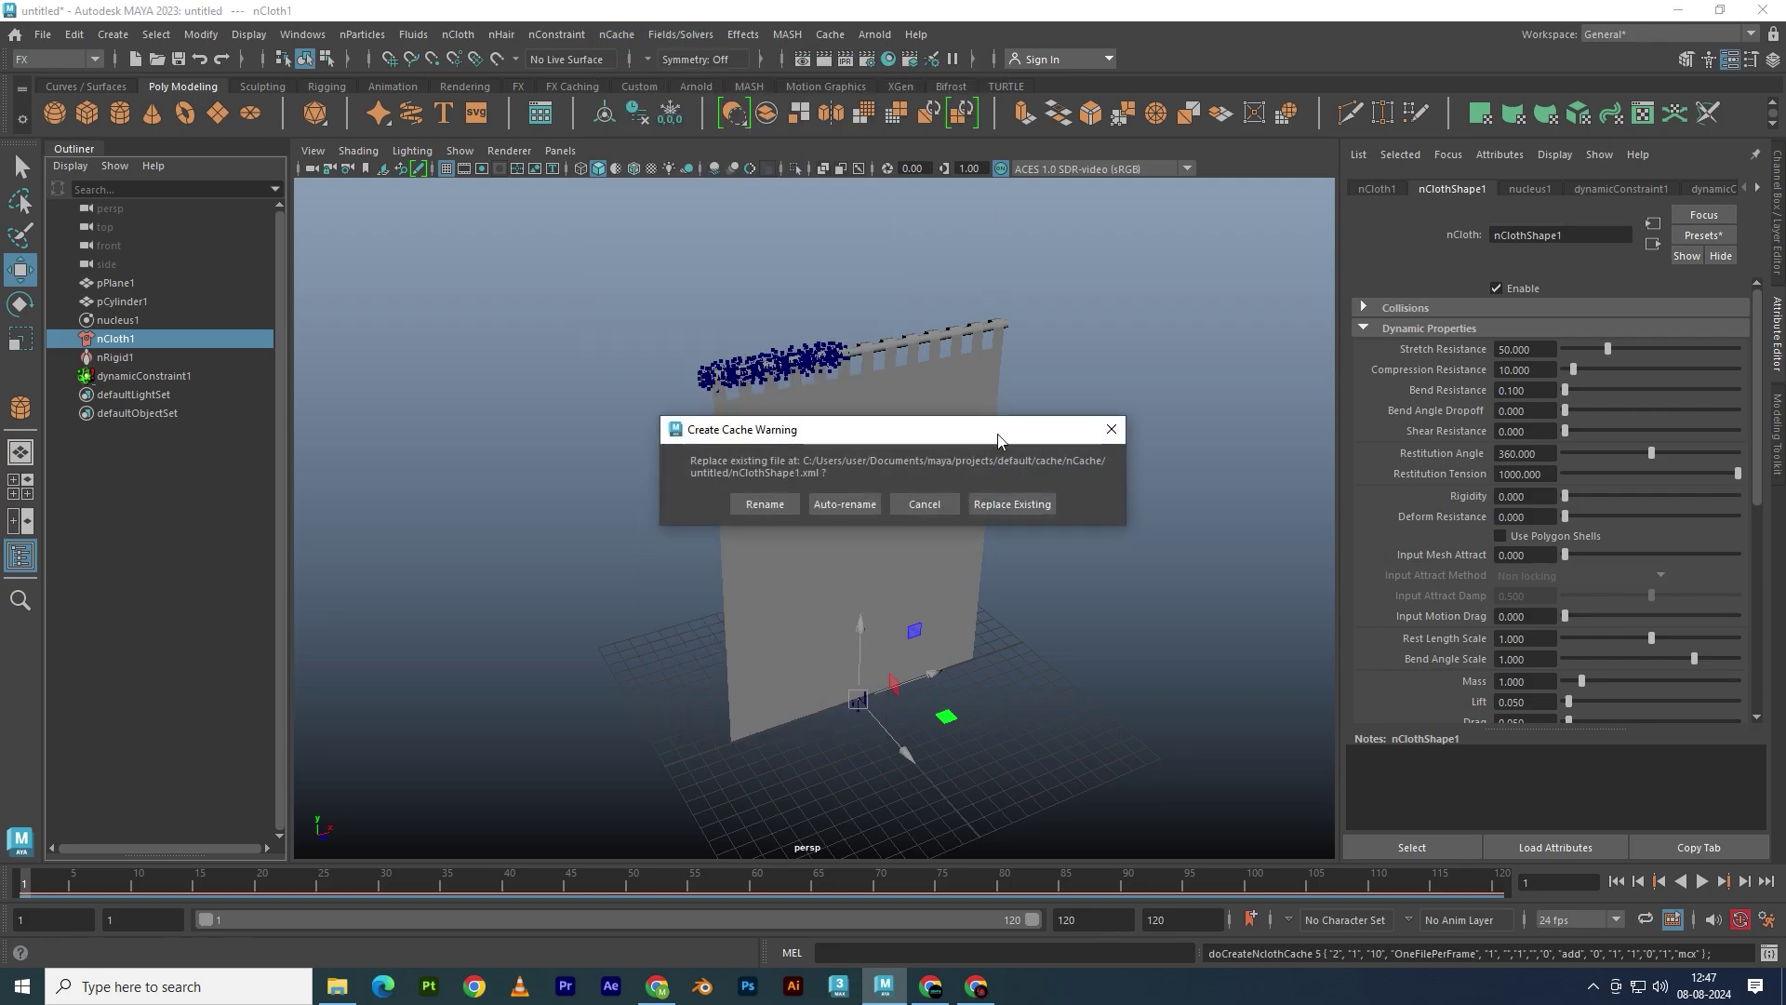
pyautogui.click(1018, 506)
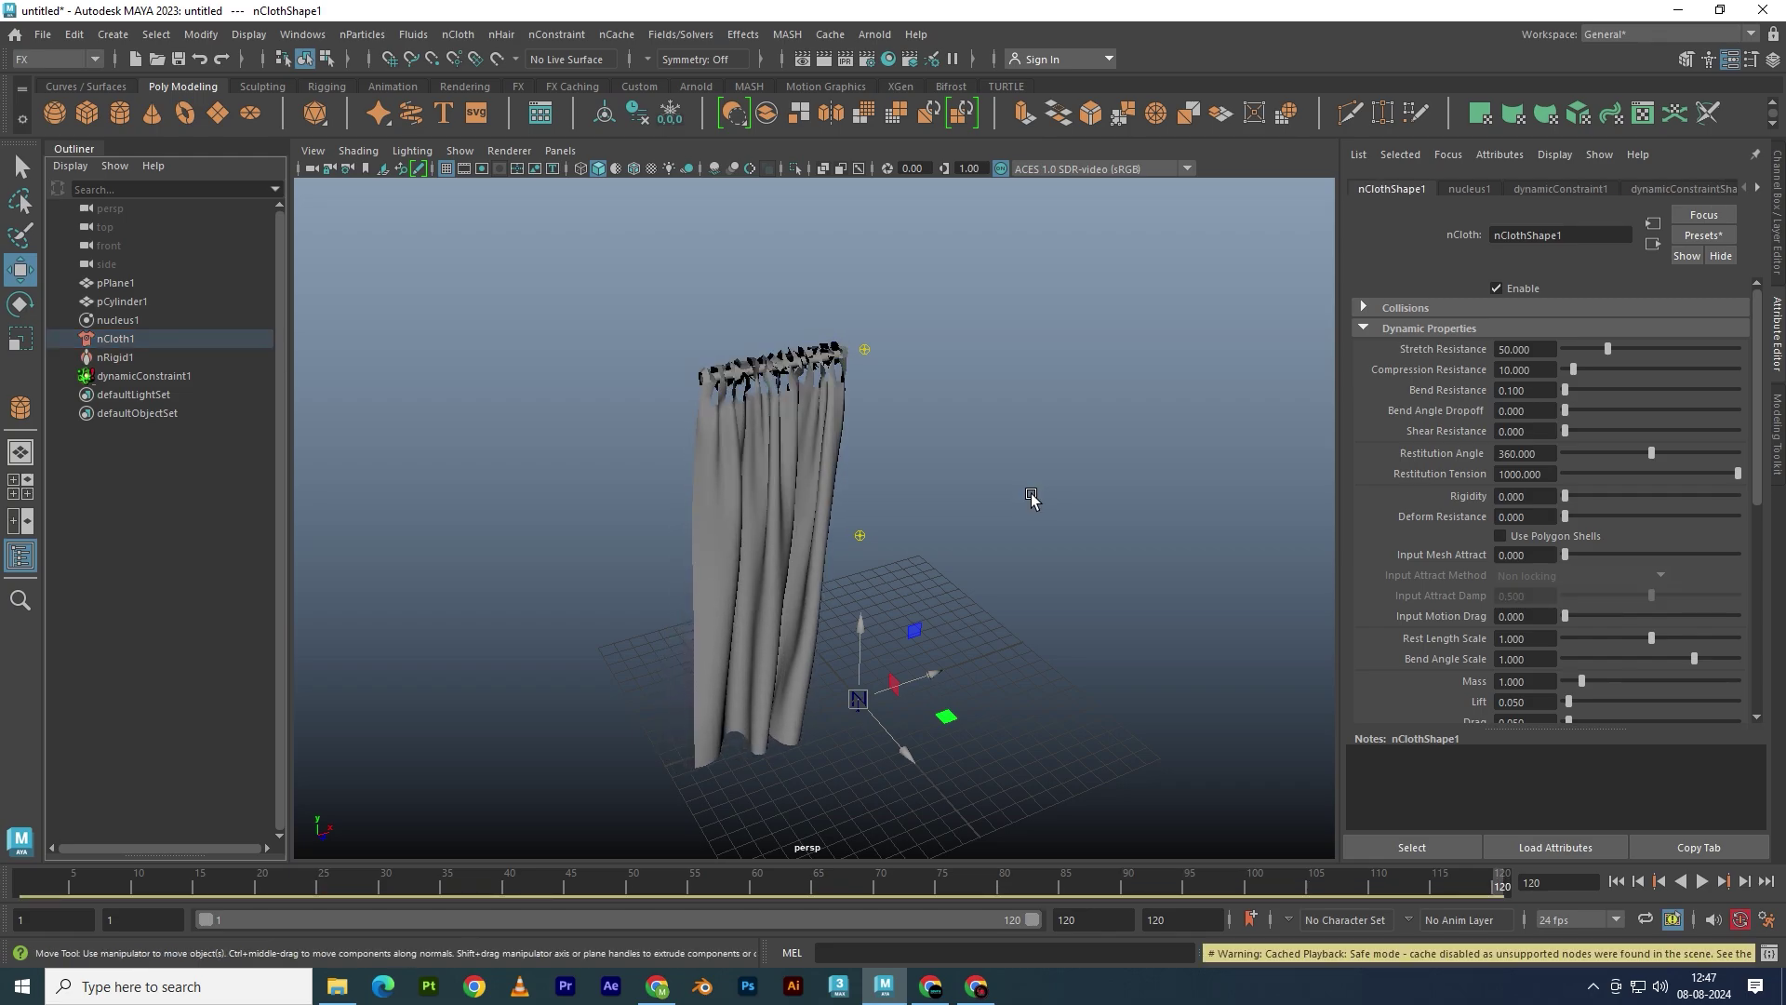
pyautogui.moveTo(774, 579)
pyautogui.keyDown('alt'); pyautogui.mouseDown()
pyautogui.moveTo(614, 558)
pyautogui.moveTo(850, 586)
pyautogui.moveTo(739, 602)
pyautogui.mouseUp(); pyautogui.keyUp('alt')
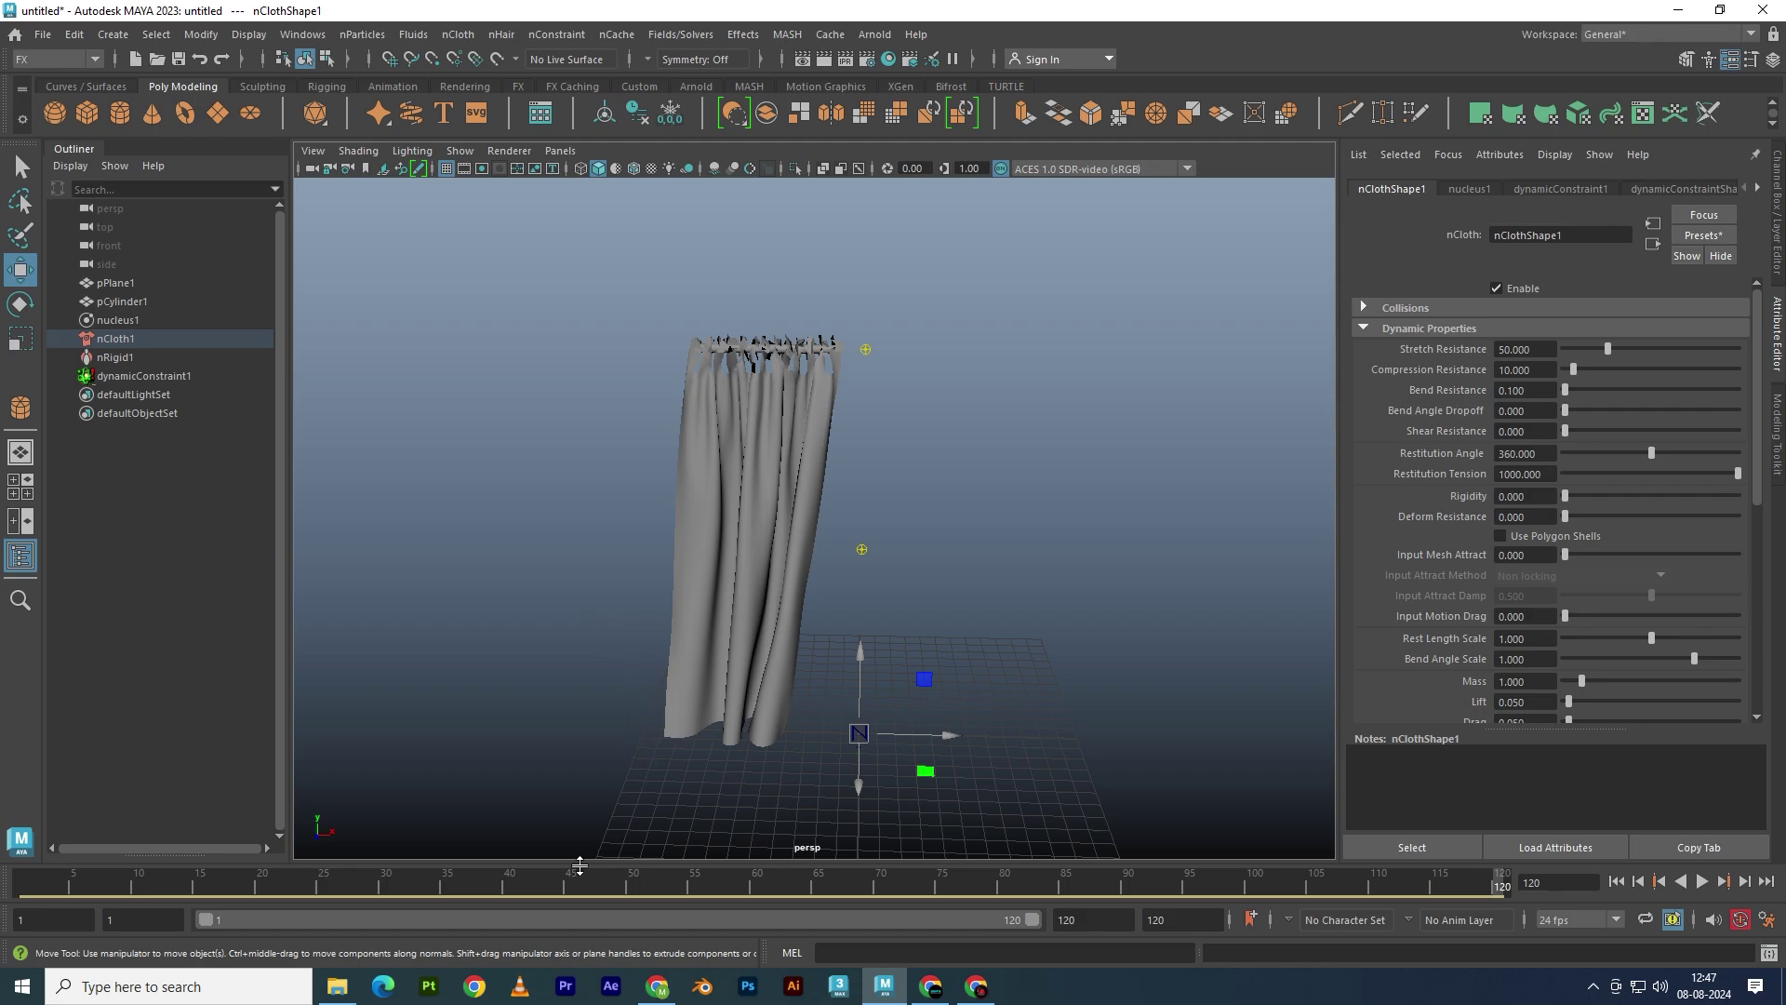
# Render the blast6.avi playblast of the draping curtain, then replay the cache from frame 1
pyautogui.rightClick(612, 886)
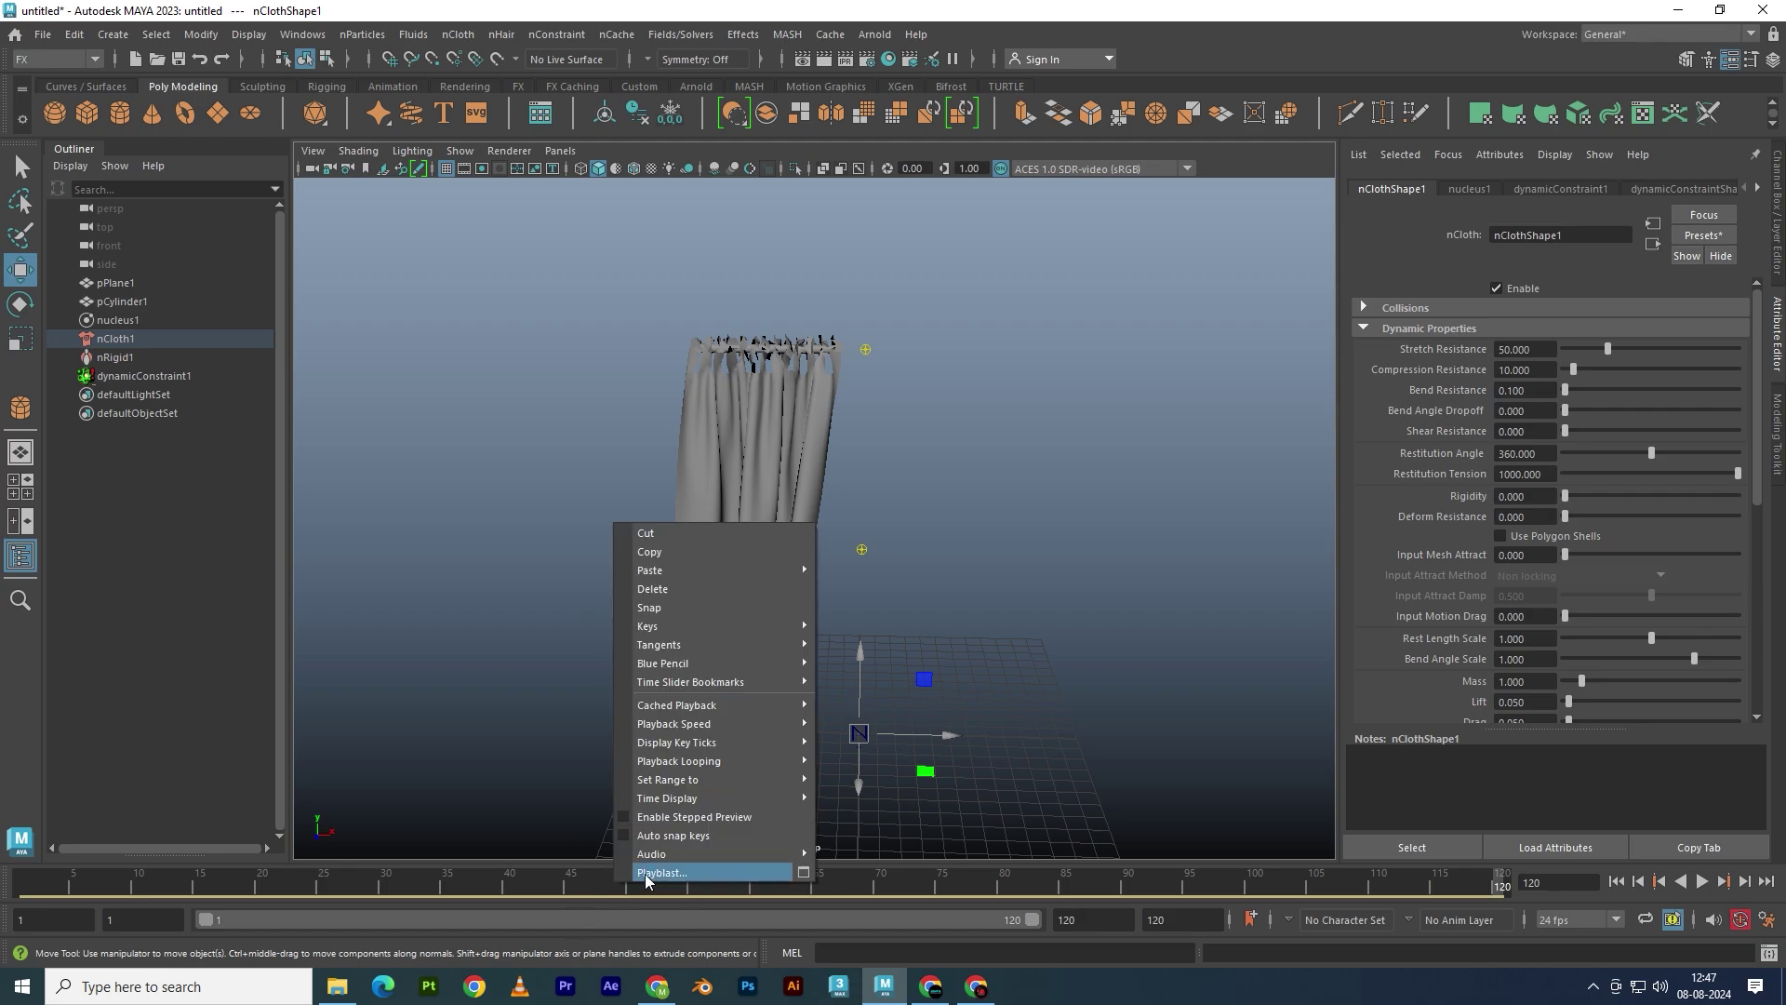
pyautogui.click(804, 872)
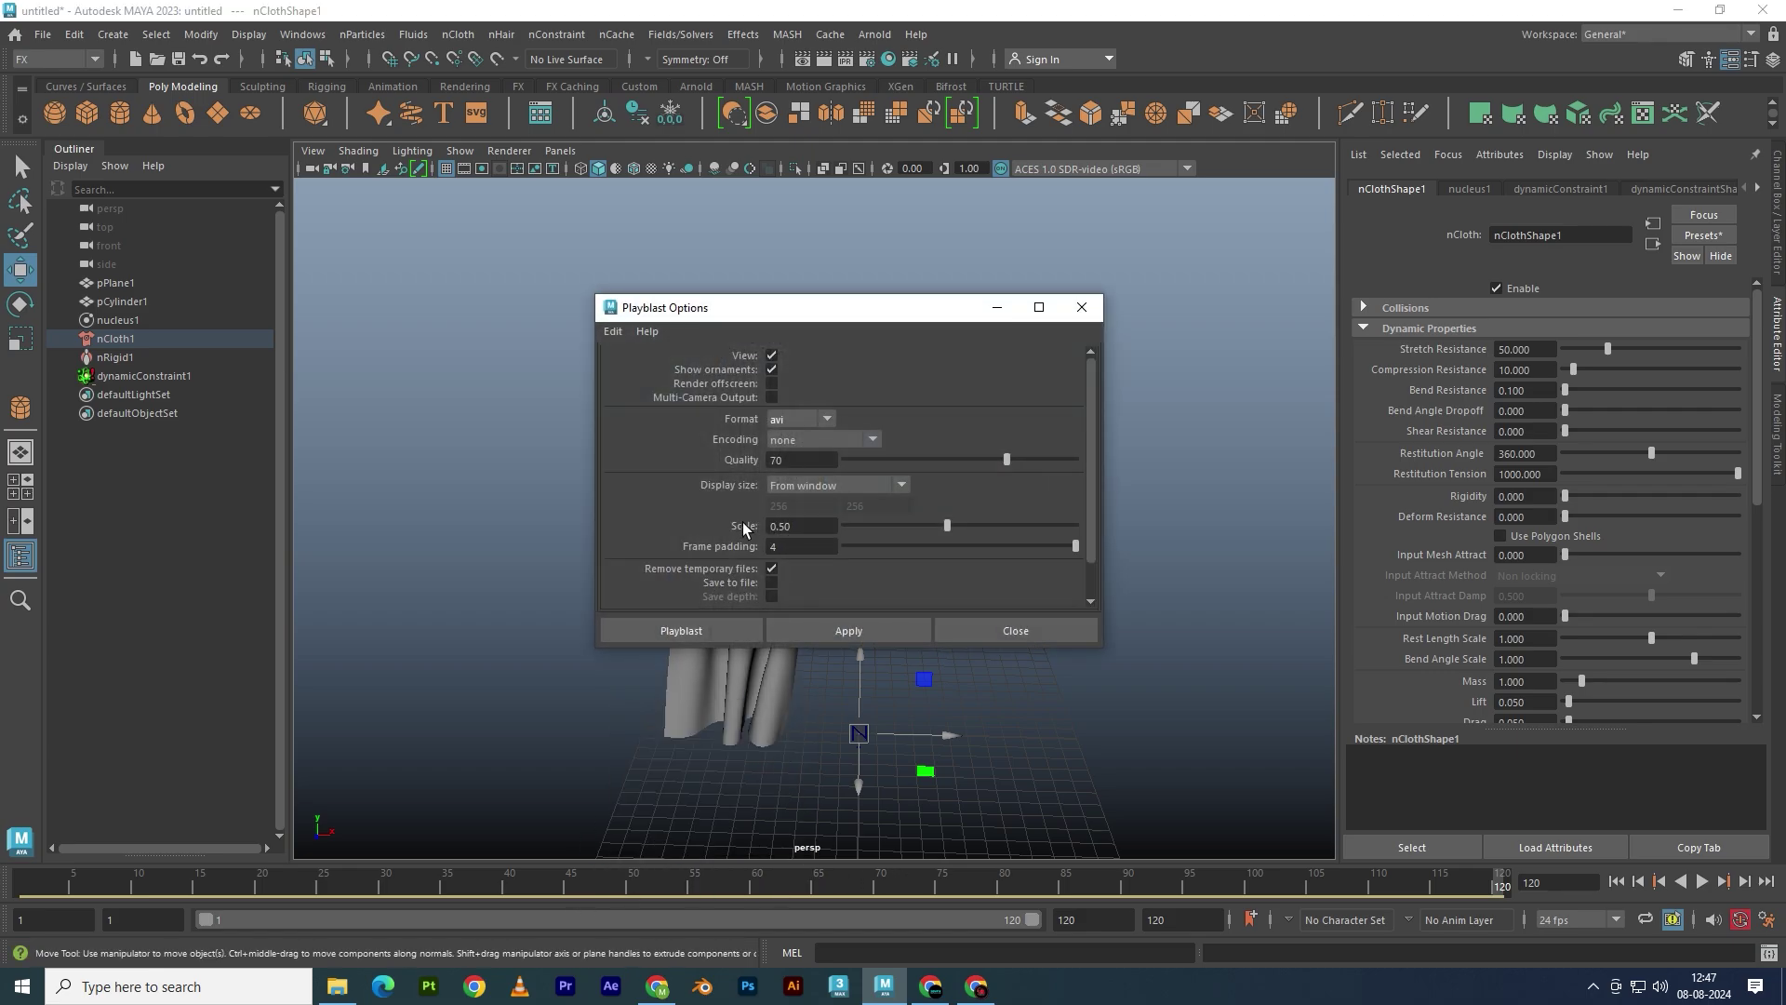
pyautogui.scroll(-2, 672, 506)
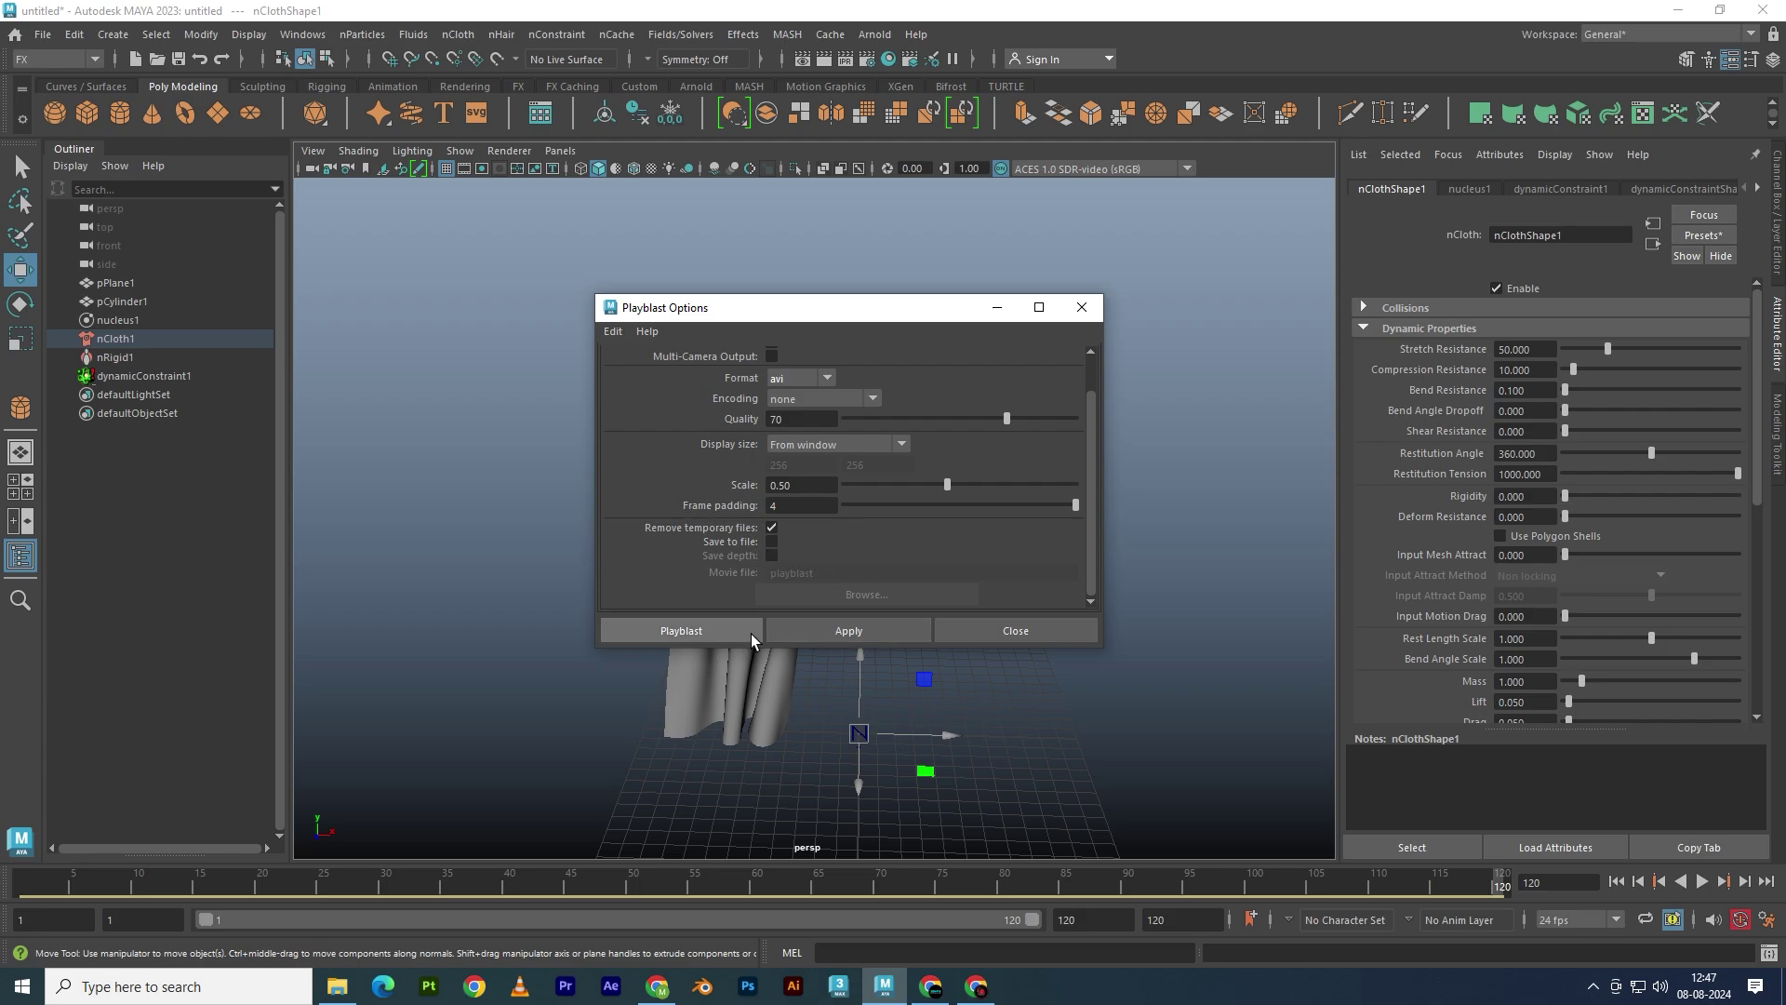
pyautogui.scroll(2, 640, 523)
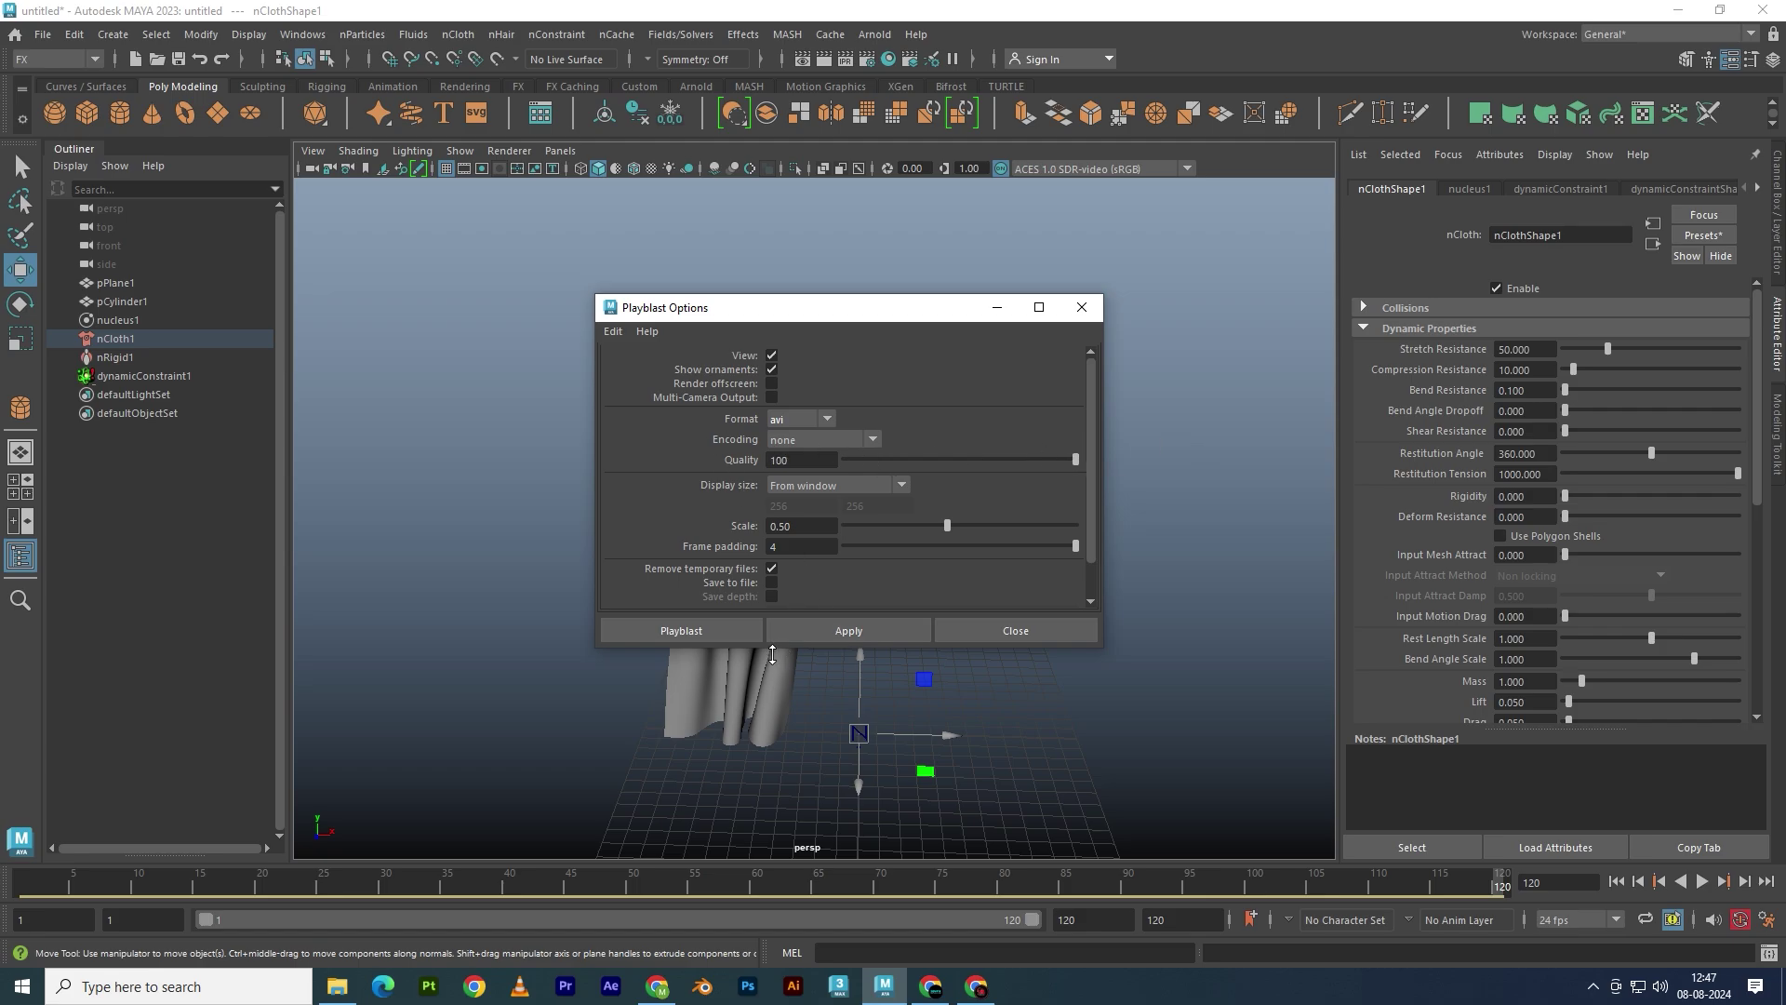
pyautogui.click(678, 630)
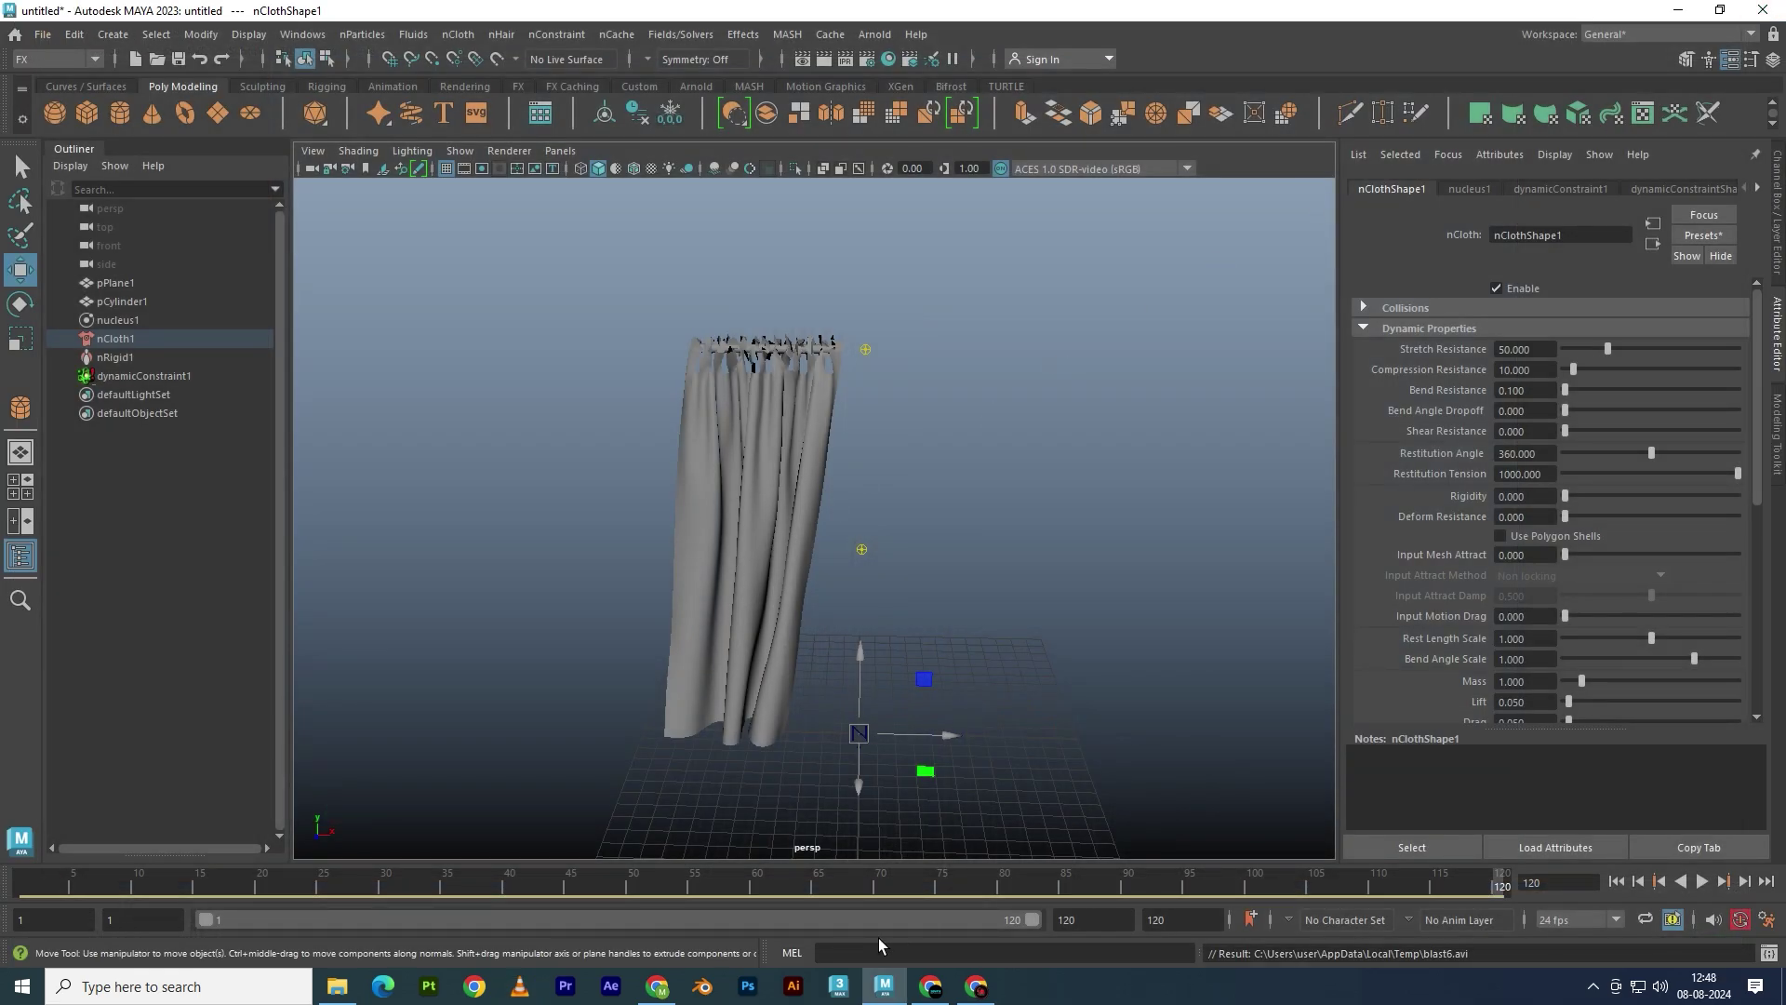
pyautogui.hotkey('alt', 'shift', 'v')
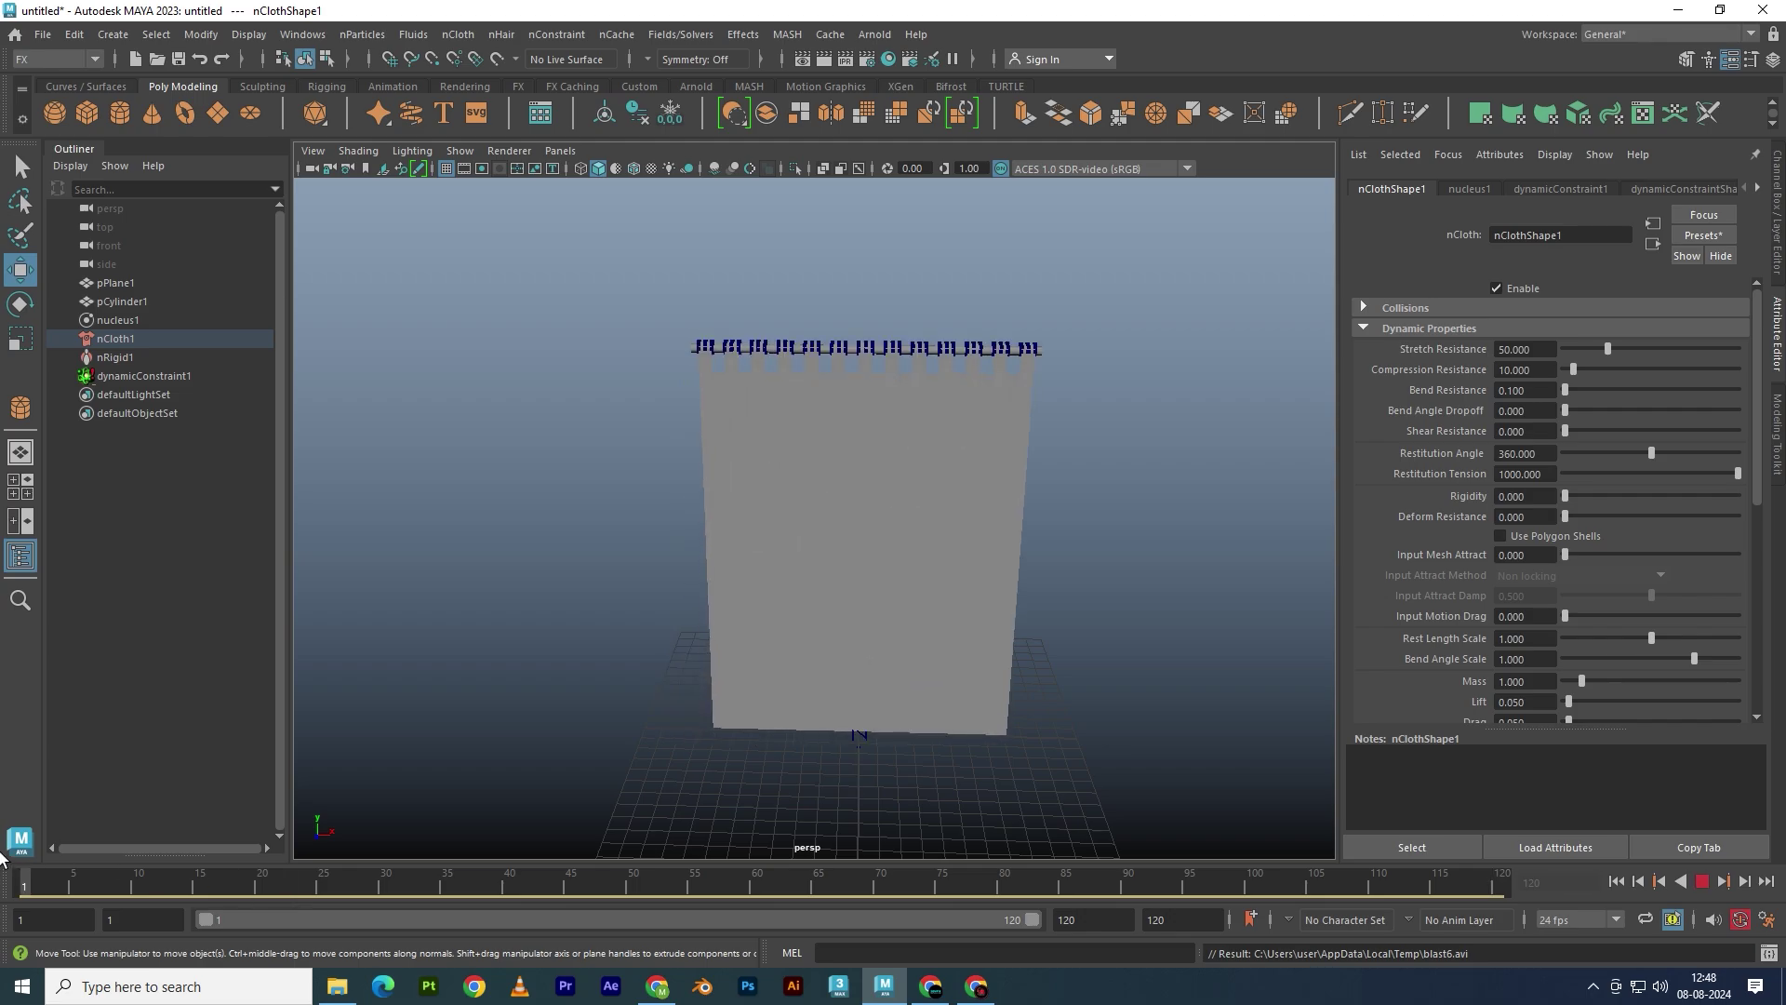
pyautogui.click(1704, 883)
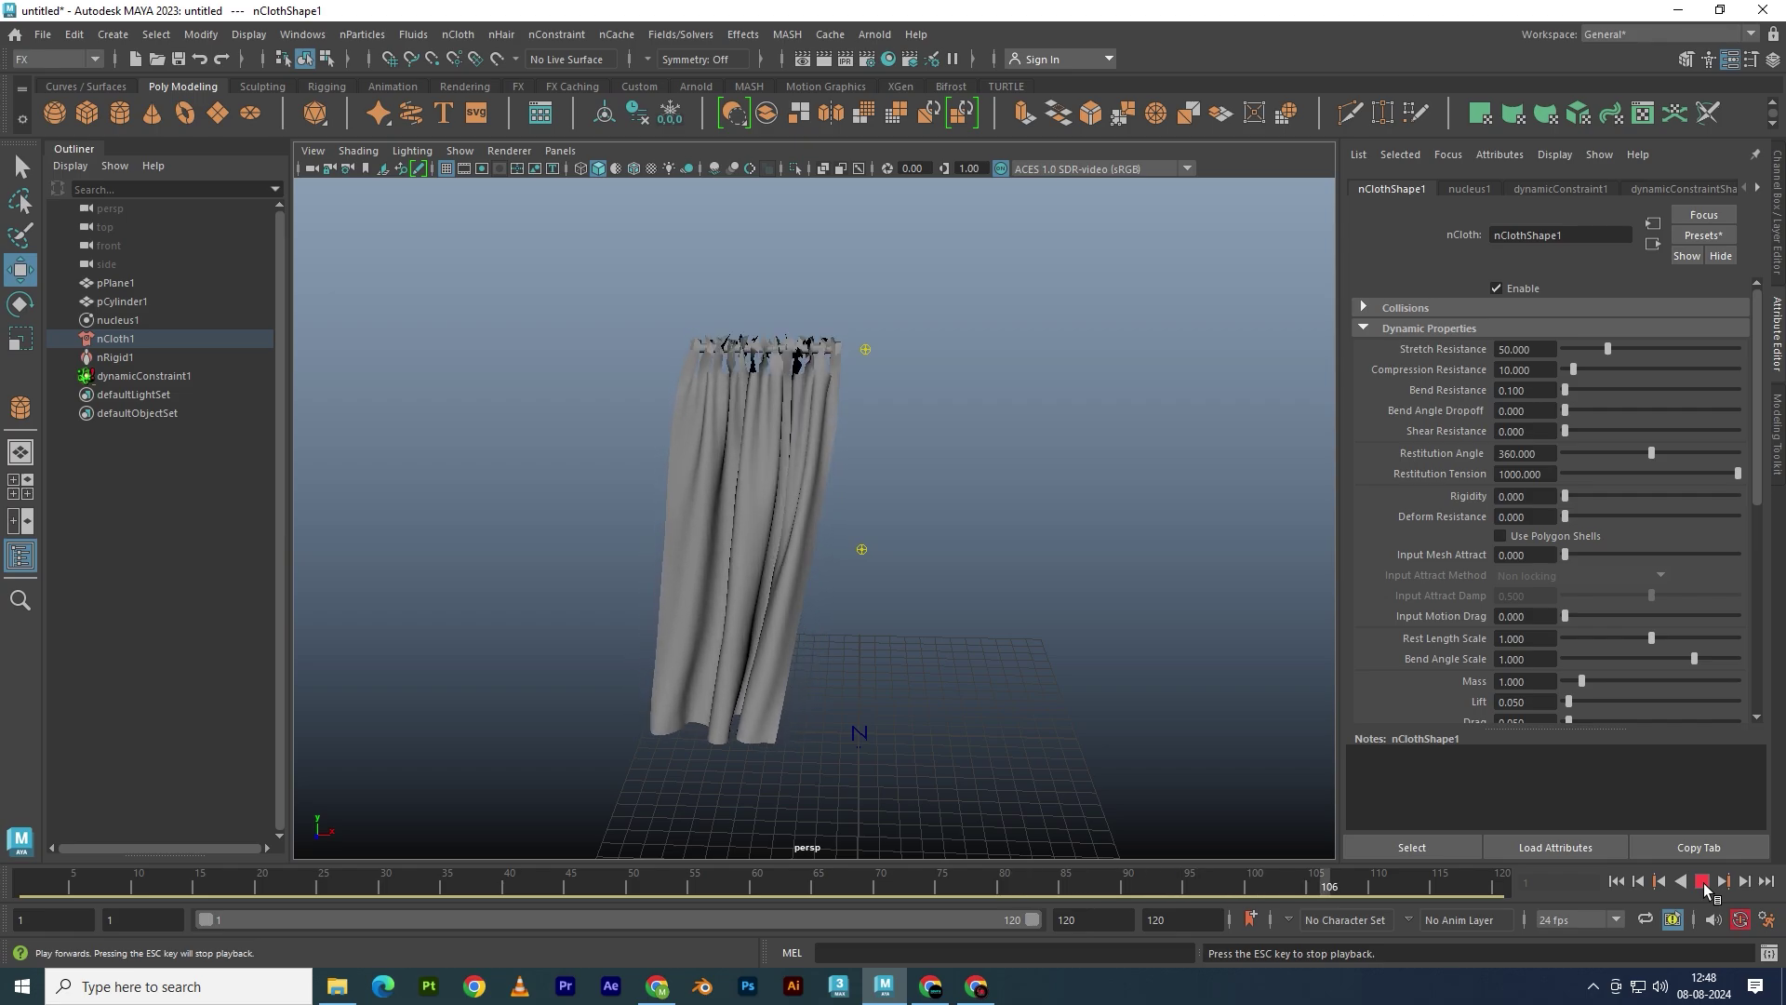
pyautogui.click(1704, 884)
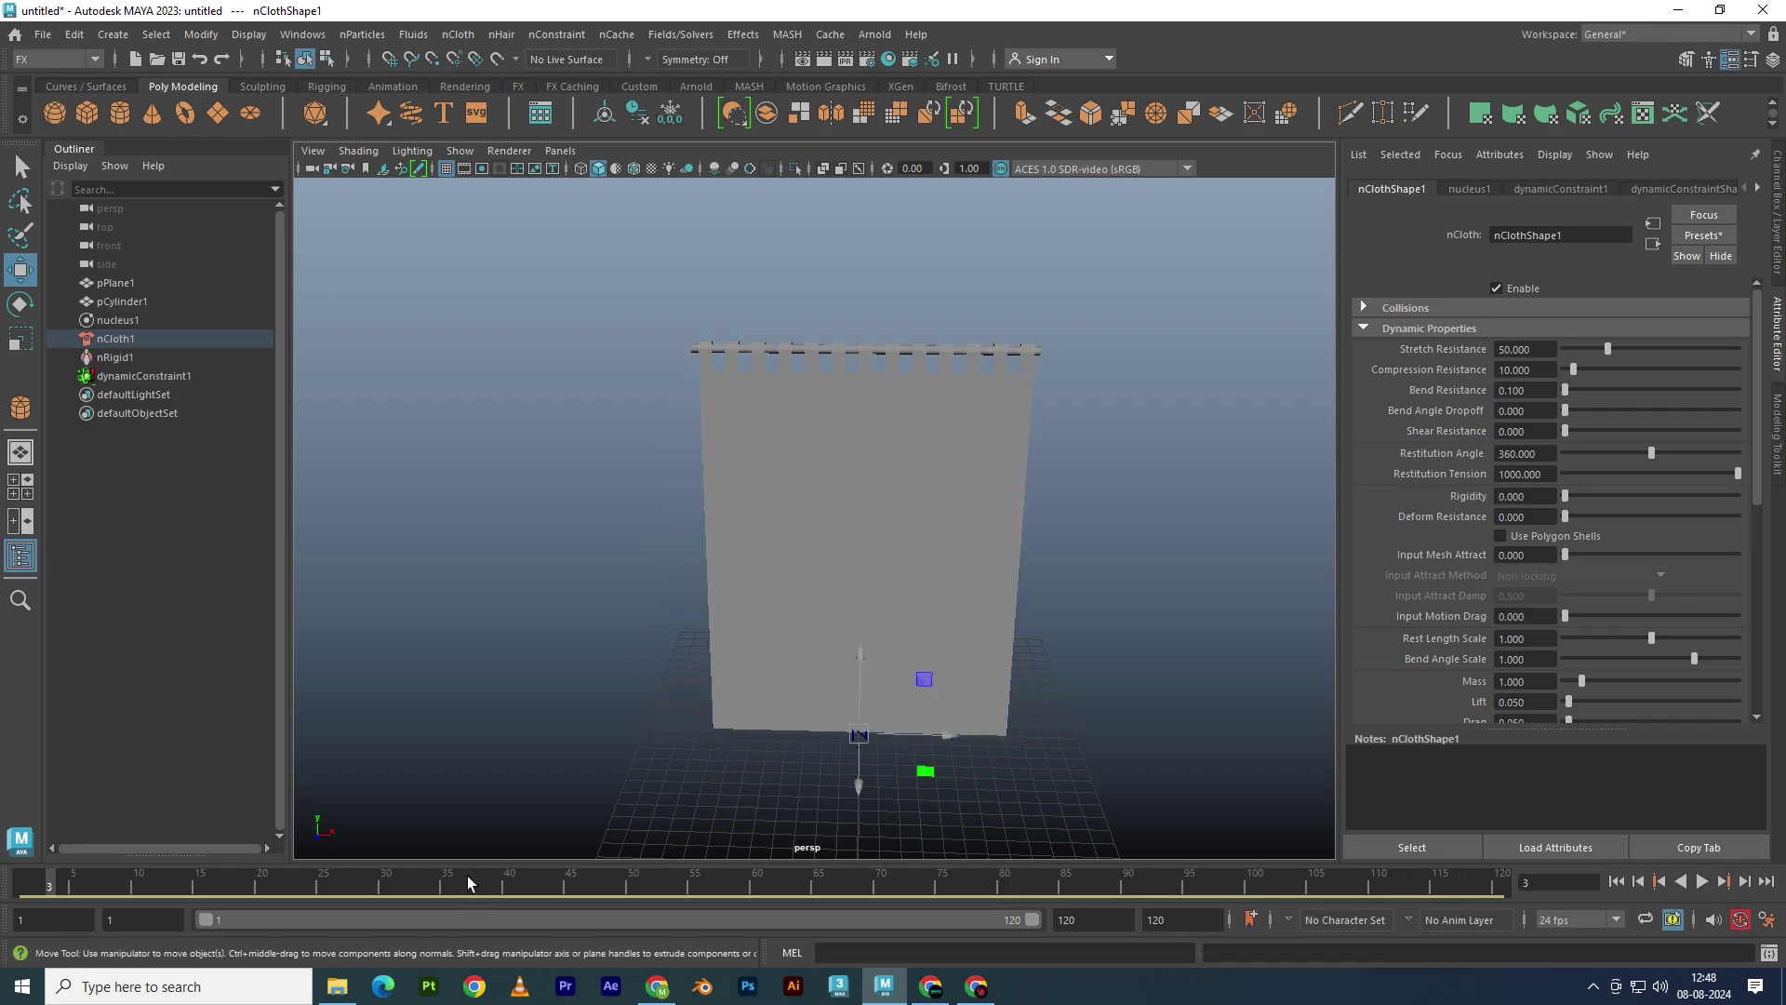
pyautogui.moveTo(445, 891); pyautogui.dragTo(1503, 893)
pyautogui.moveTo(893, 605)
pyautogui.keyDown('alt'); pyautogui.mouseDown()
pyautogui.moveTo(930, 493)
pyautogui.moveTo(714, 389)
pyautogui.mouseUp(); pyautogui.keyUp('alt')
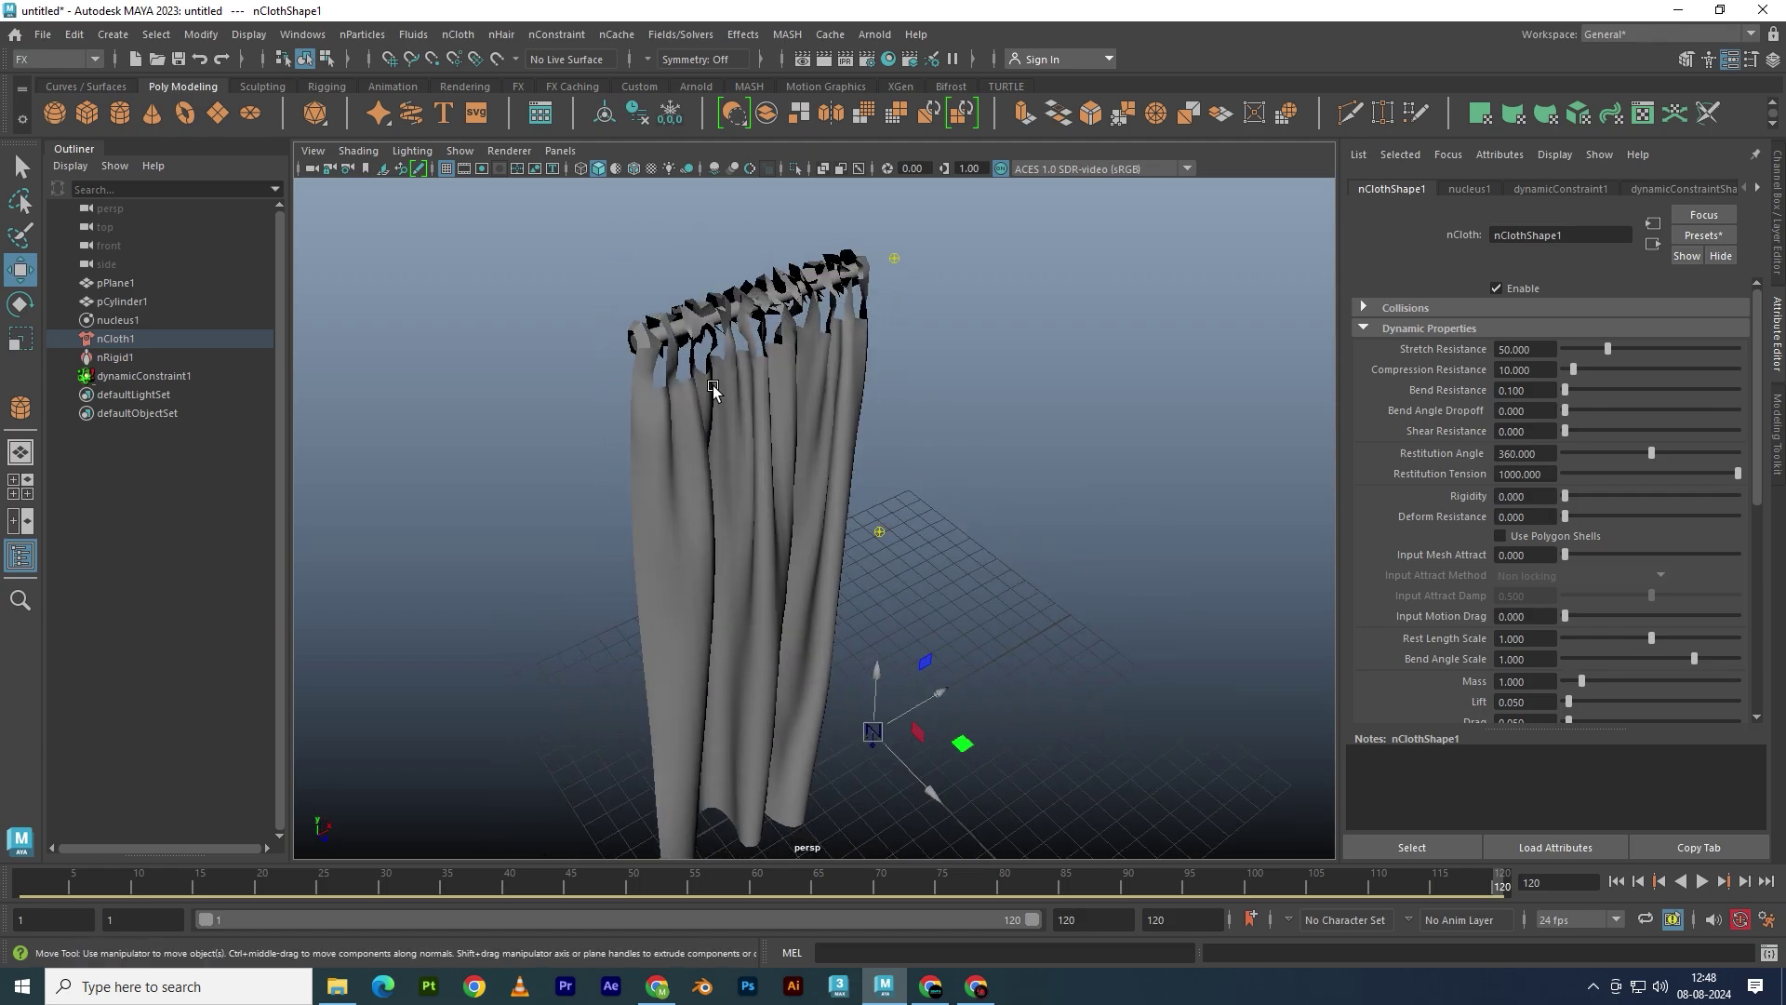
pyautogui.keyDown('alt'); pyautogui.moveTo(713, 389); pyautogui.dragTo(747, 509); pyautogui.keyUp('alt')
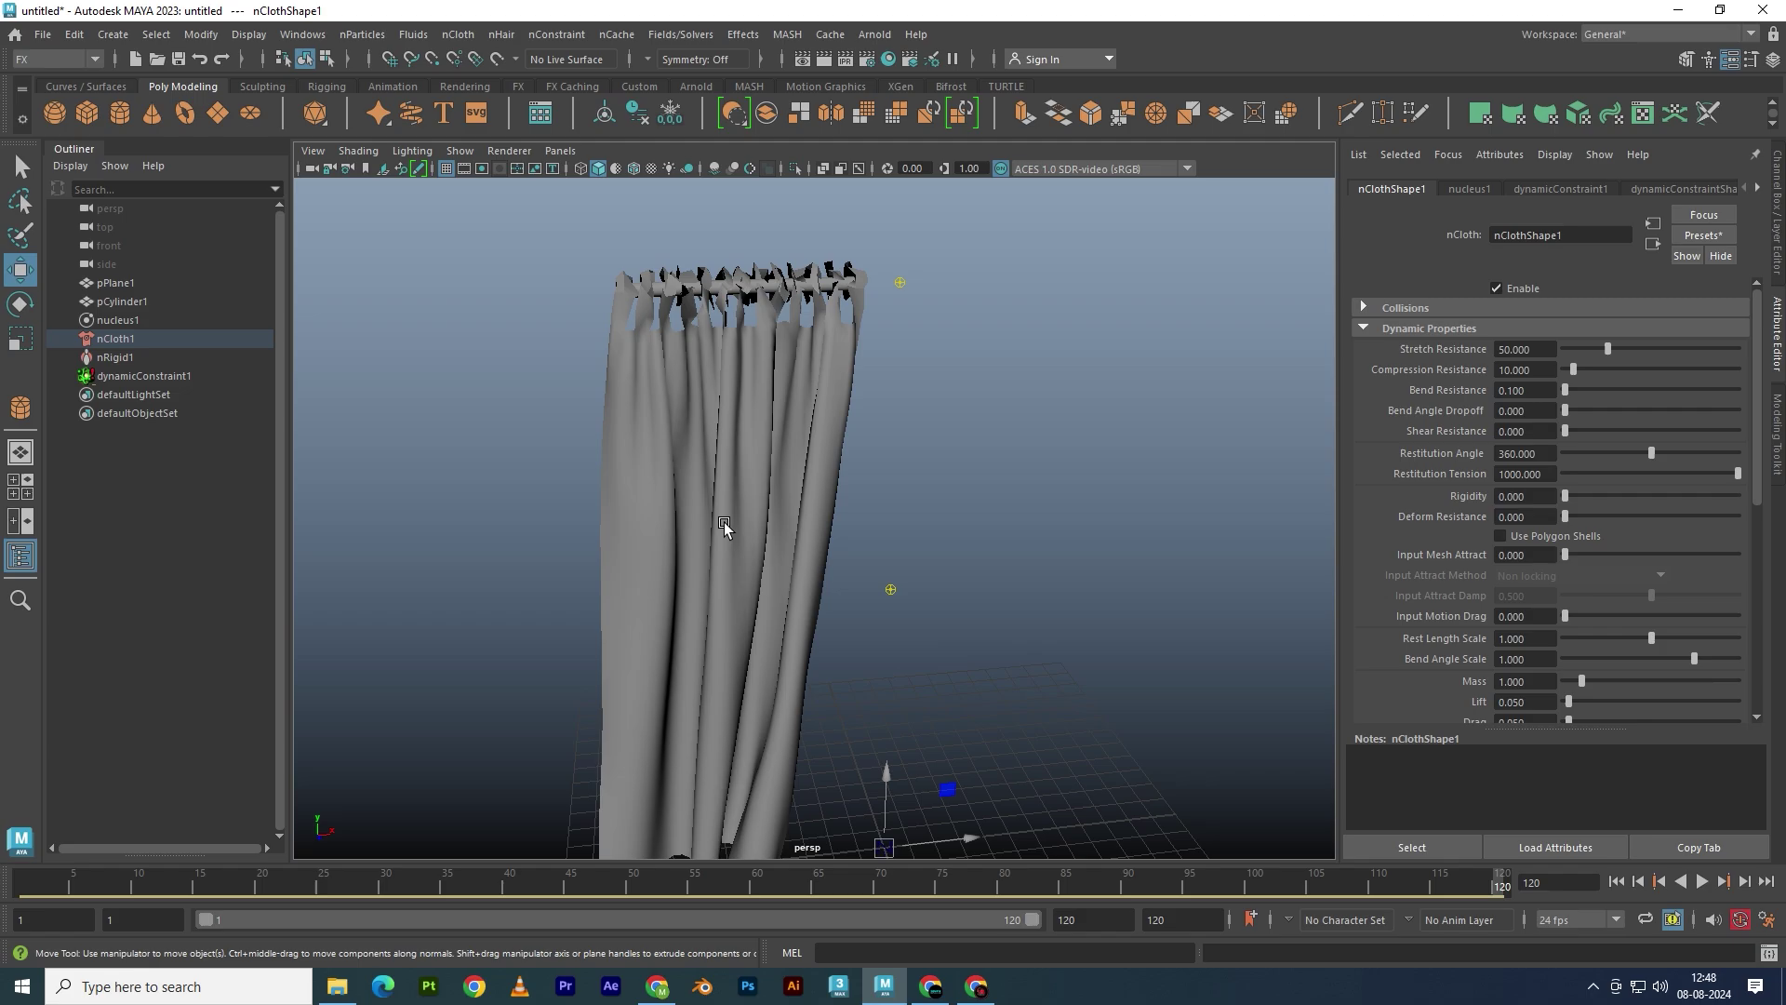
pyautogui.scroll(1, 746, 509)
pyautogui.scroll(1, 849, 618)
pyautogui.scroll(1, 909, 538)
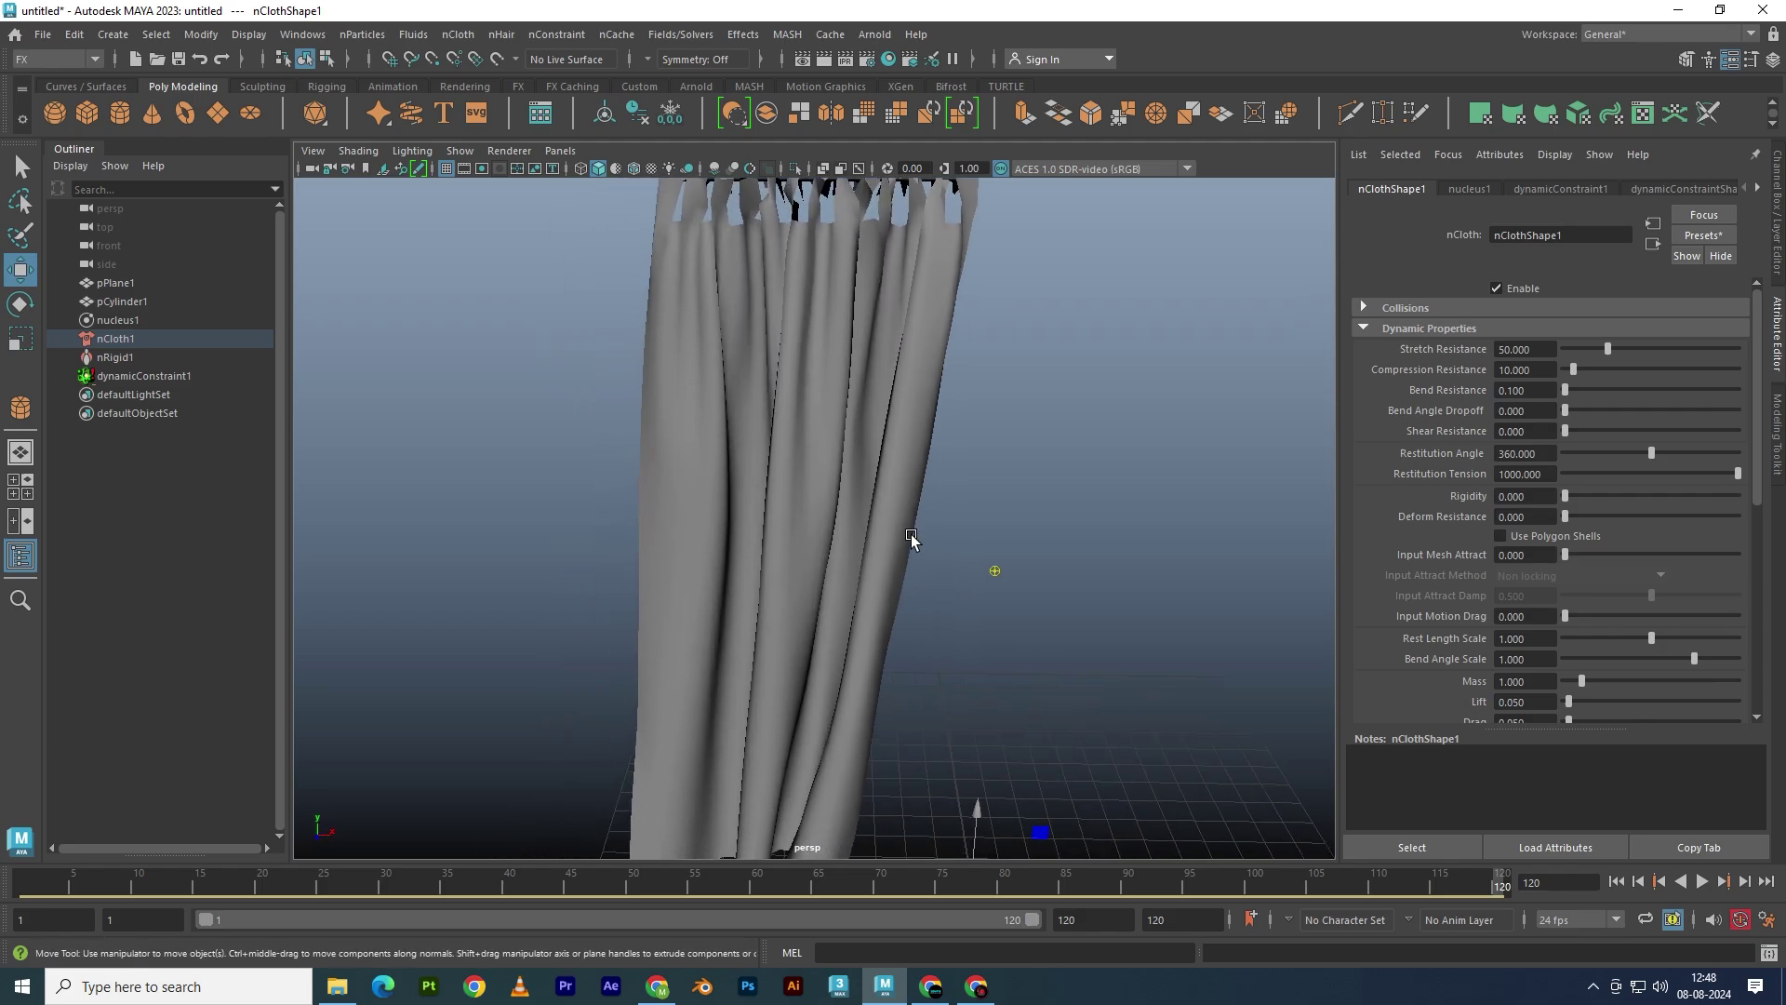
pyautogui.scroll(-1, 955, 338)
pyautogui.click(849, 459)
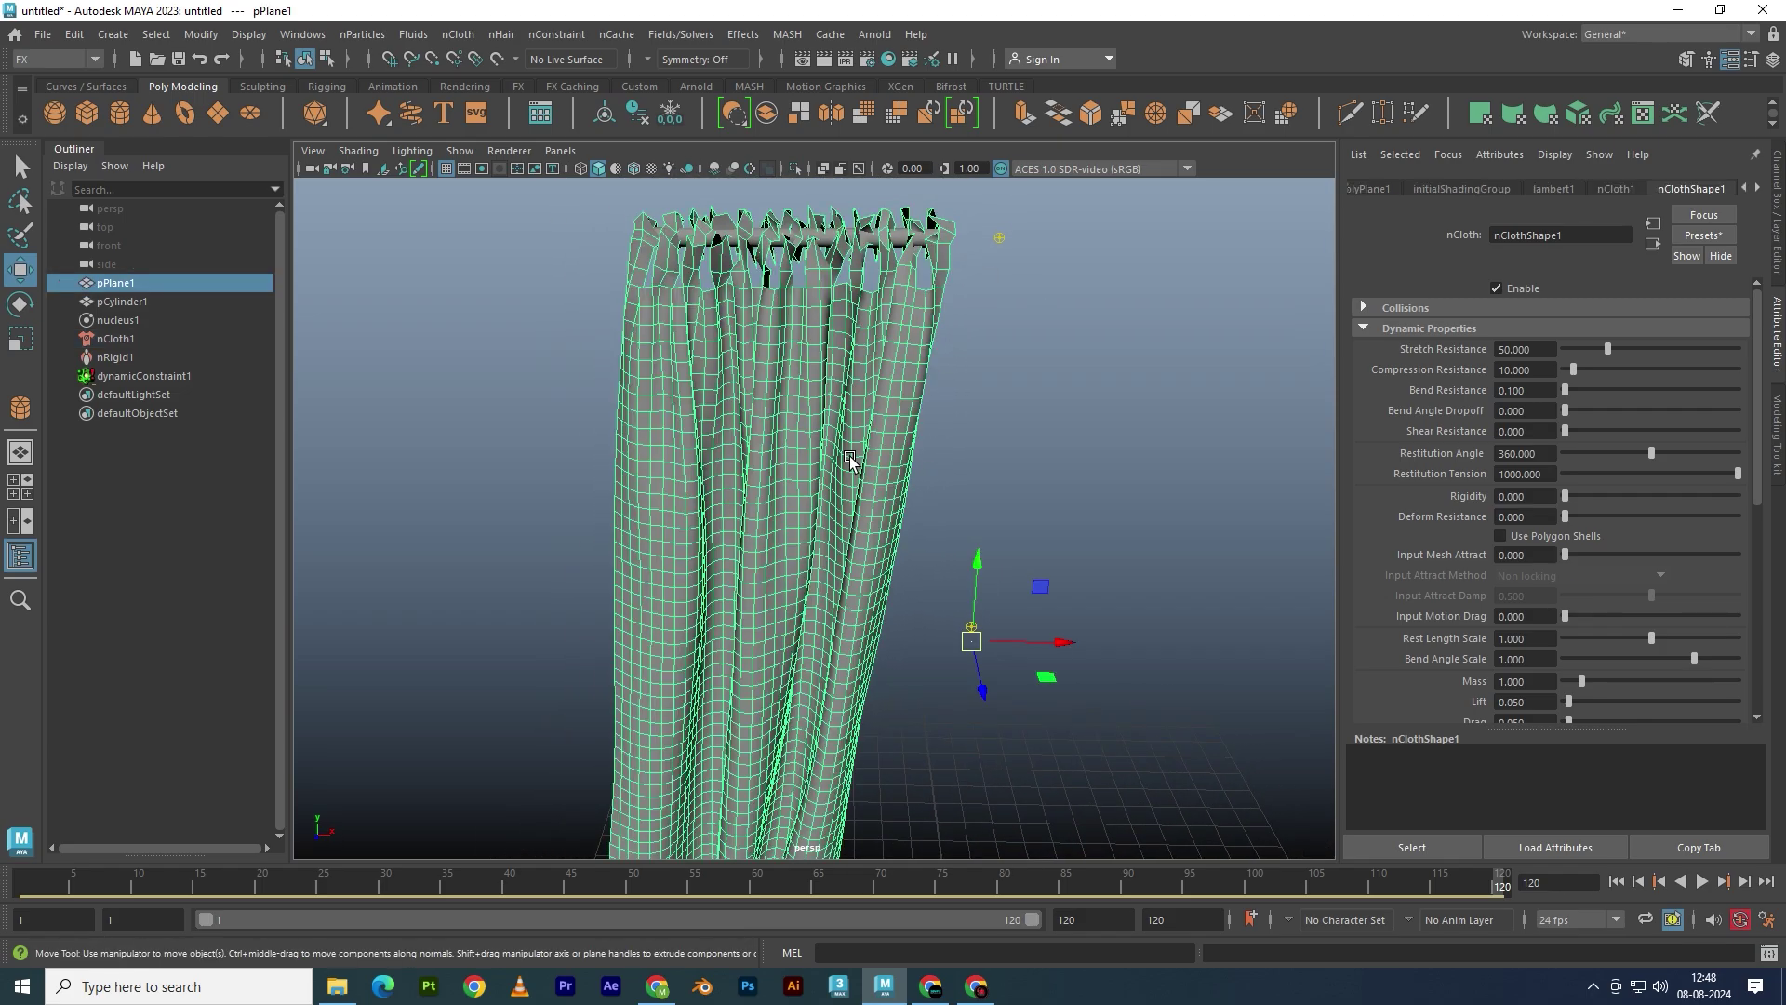
pyautogui.click(998, 488)
pyautogui.click(782, 510)
pyautogui.keyDown('alt'); pyautogui.moveTo(977, 558); pyautogui.dragTo(968, 586); pyautogui.keyUp('alt')
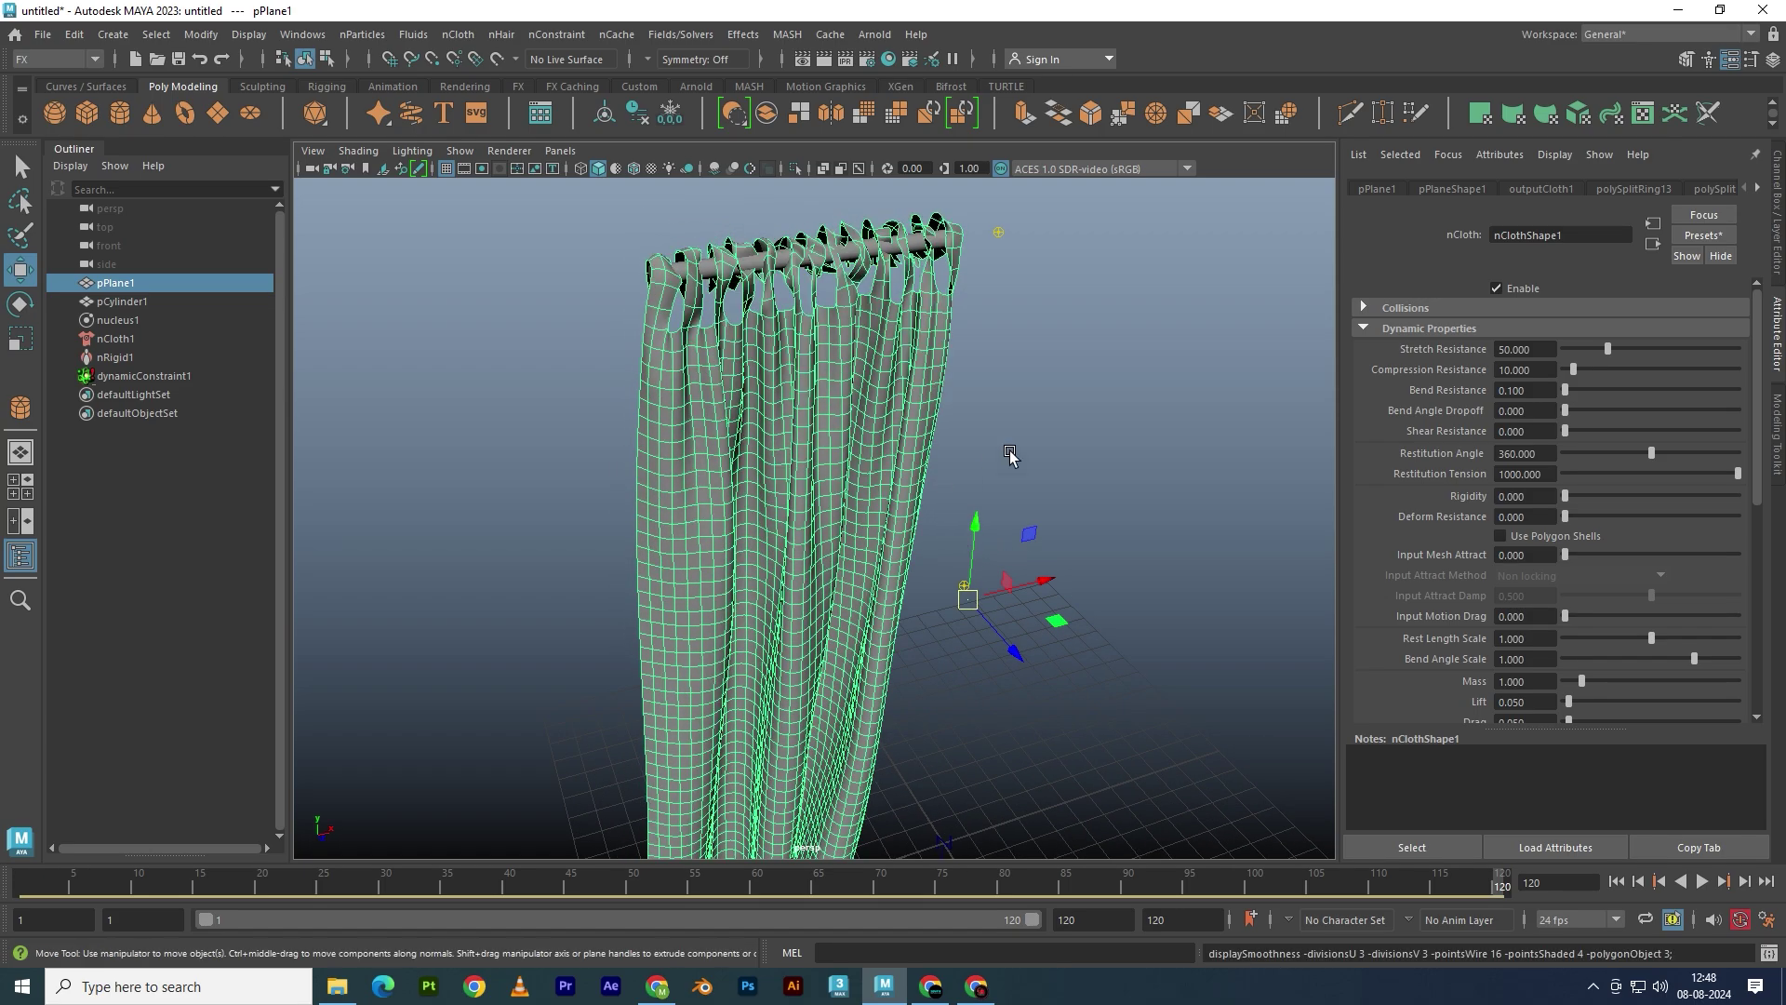
pyautogui.click(1008, 576)
pyautogui.moveTo(1007, 577)
pyautogui.keyDown('alt'); pyautogui.mouseDown()
pyautogui.moveTo(897, 567)
pyautogui.moveTo(1006, 574)
pyautogui.moveTo(909, 550)
pyautogui.moveTo(918, 499)
pyautogui.moveTo(918, 586)
pyautogui.moveTo(649, 553)
pyautogui.moveTo(885, 538)
pyautogui.moveTo(741, 538)
pyautogui.mouseUp(); pyautogui.keyUp('alt')
pyautogui.hotkey('alt', 'v')
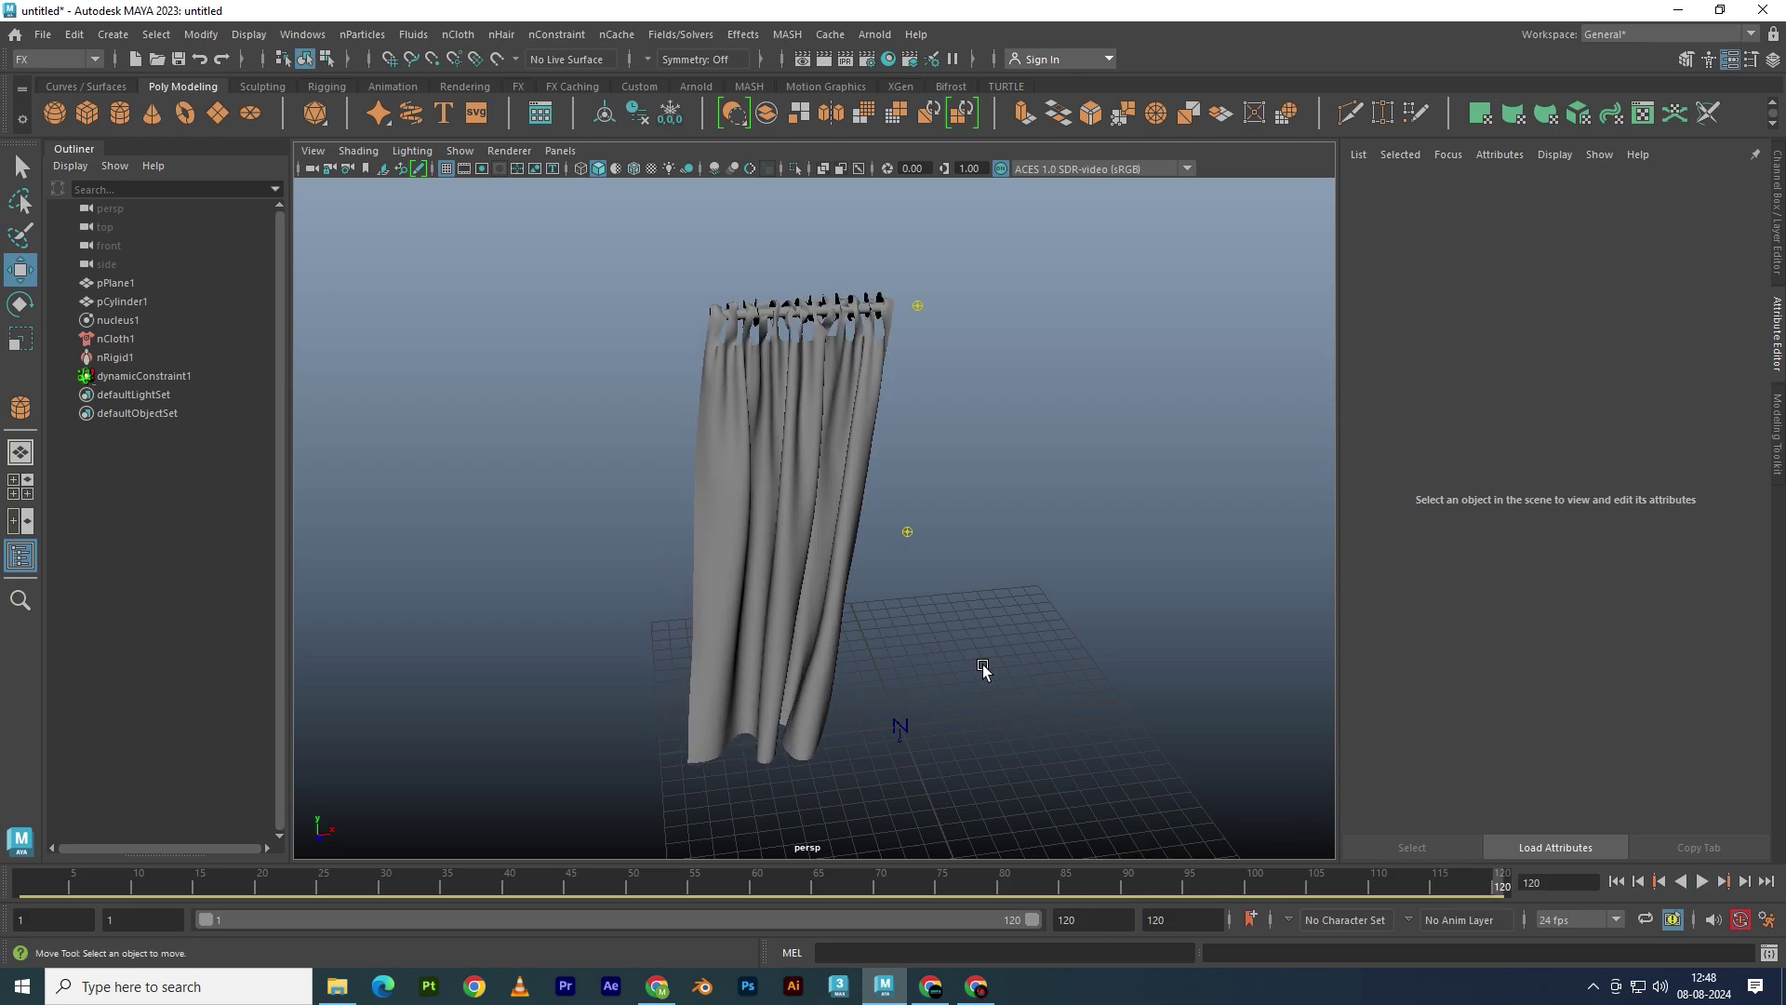
# Set nucleus1's Wind Speed to about 11.7 and Air Density to about 1.6, then rewind to frame 1
pyautogui.hotkey('alt', 'v')
pyautogui.click(1174, 924)
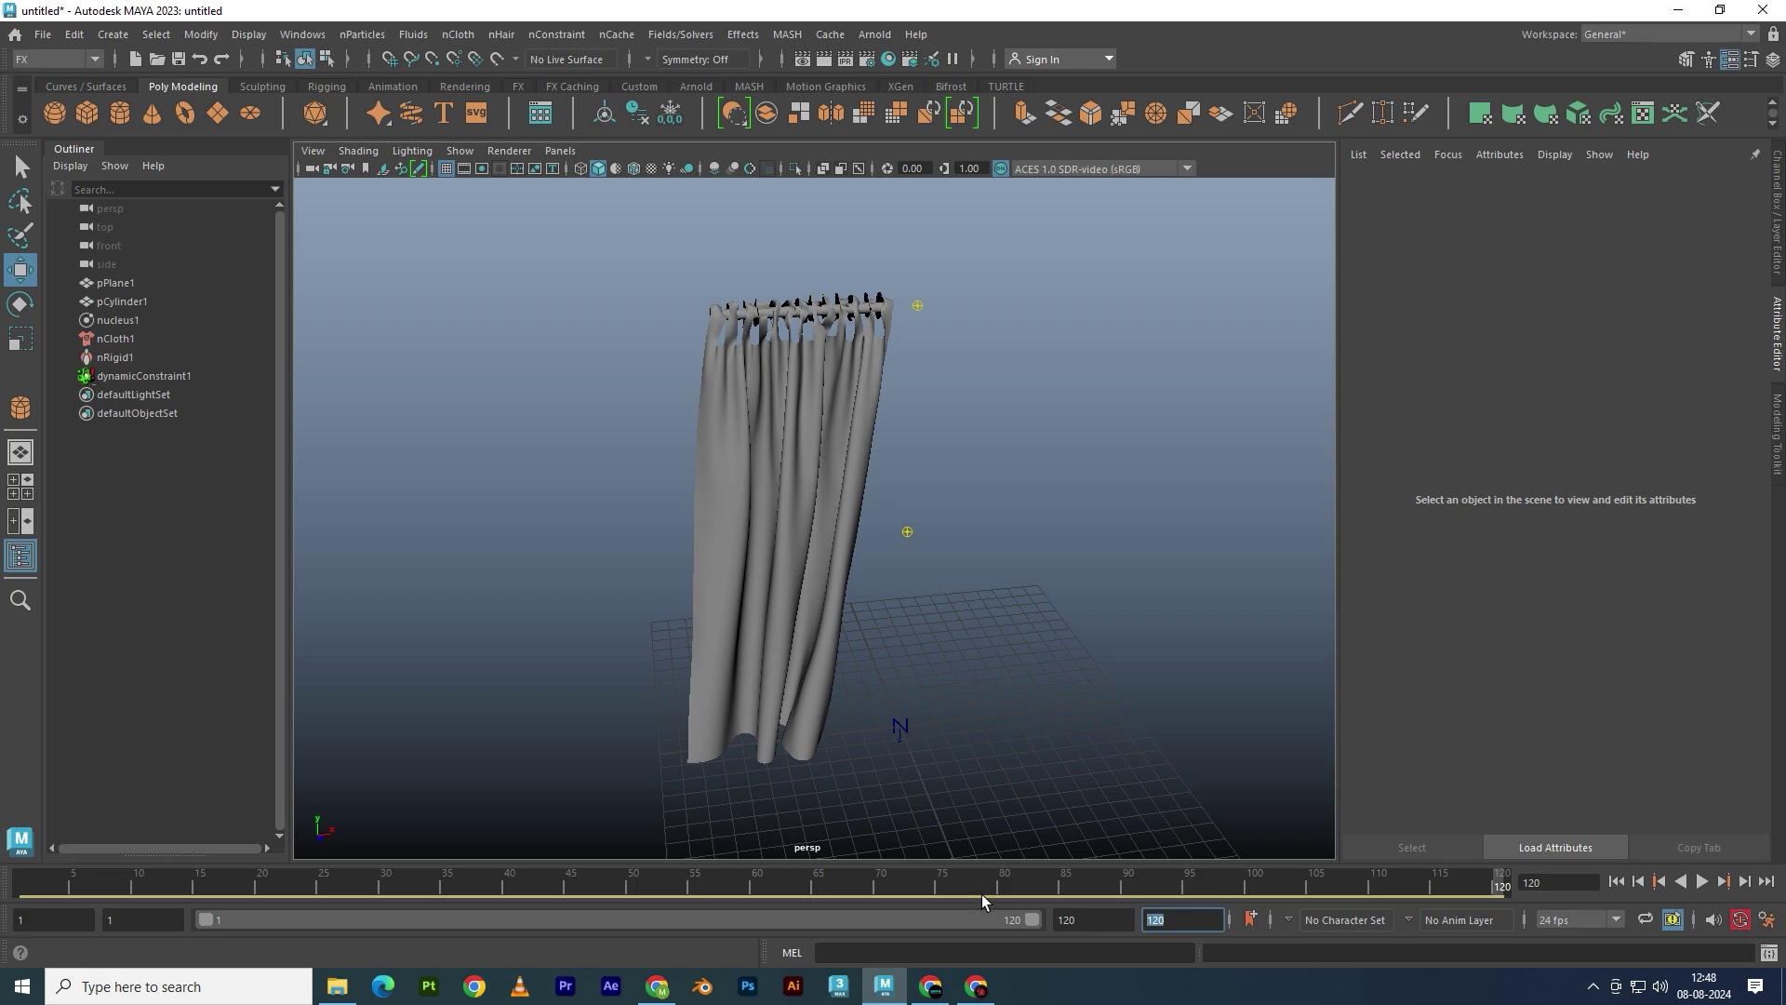
pyautogui.hotkey('alt', 'v')
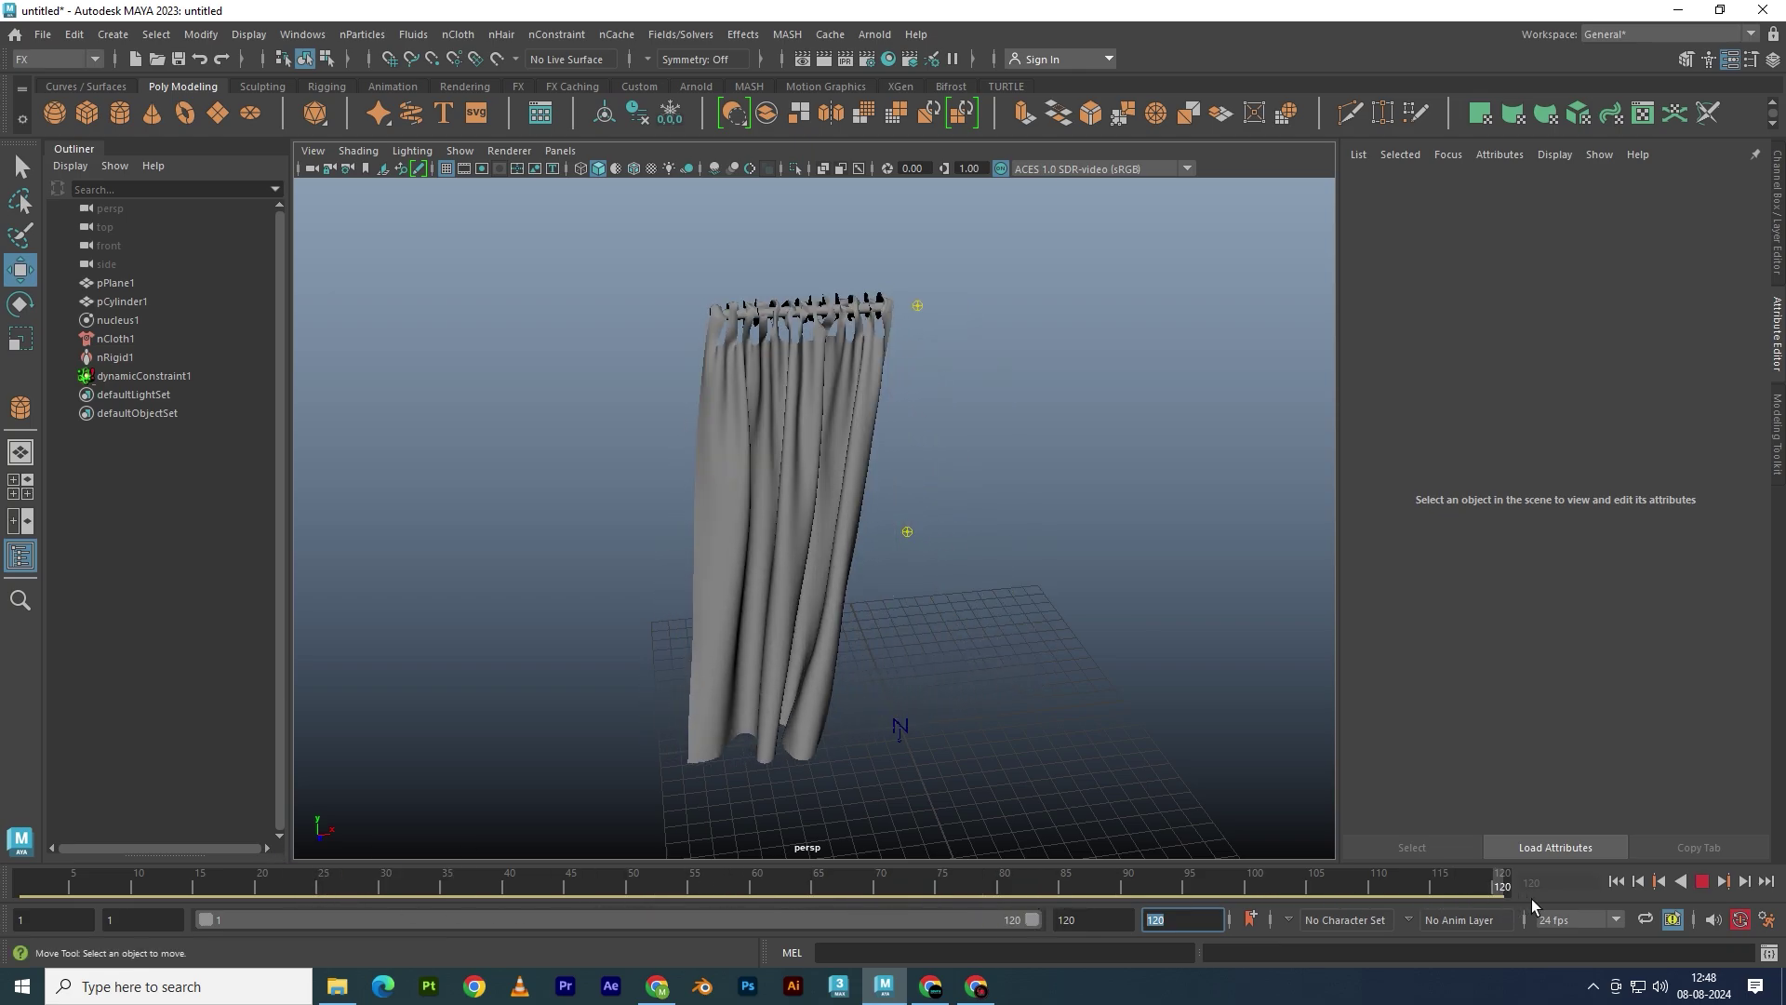
pyautogui.click(119, 320)
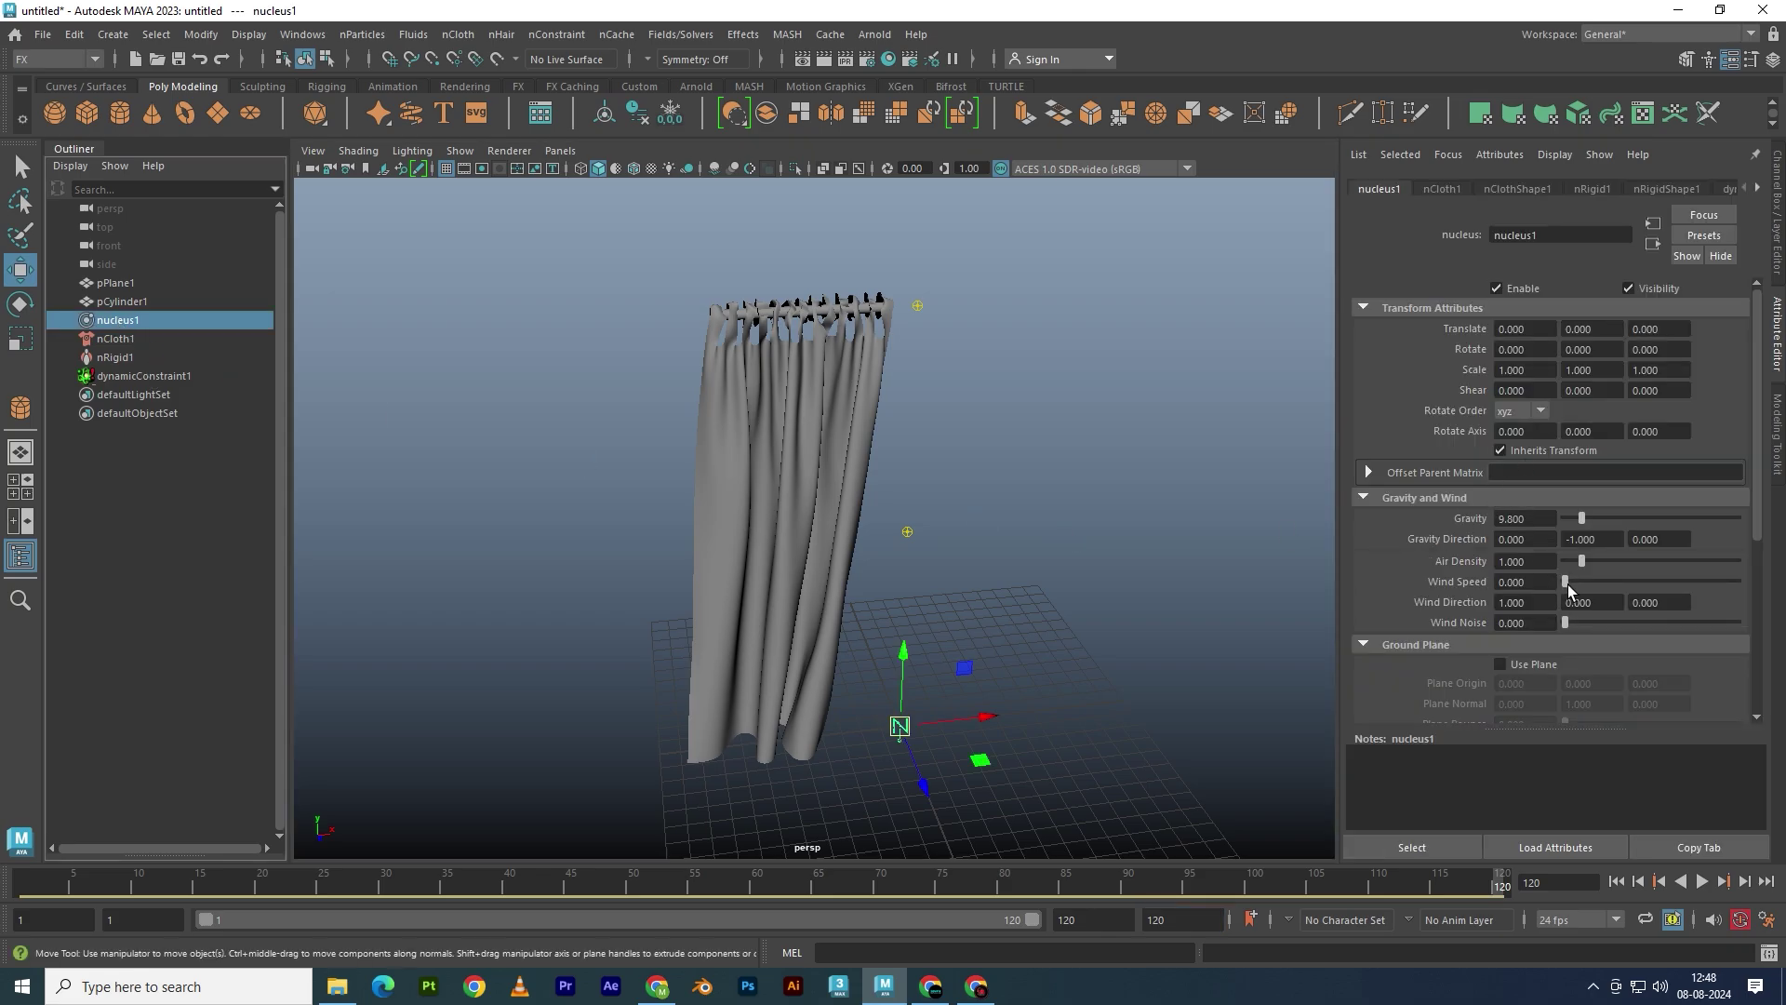
pyautogui.moveTo(1567, 581)
pyautogui.mouseDown()
pyautogui.moveTo(1597, 581)
pyautogui.moveTo(1593, 559)
pyautogui.moveTo(1604, 582)
pyautogui.mouseUp()
pyautogui.hotkey('alt', 'shift', 'v')
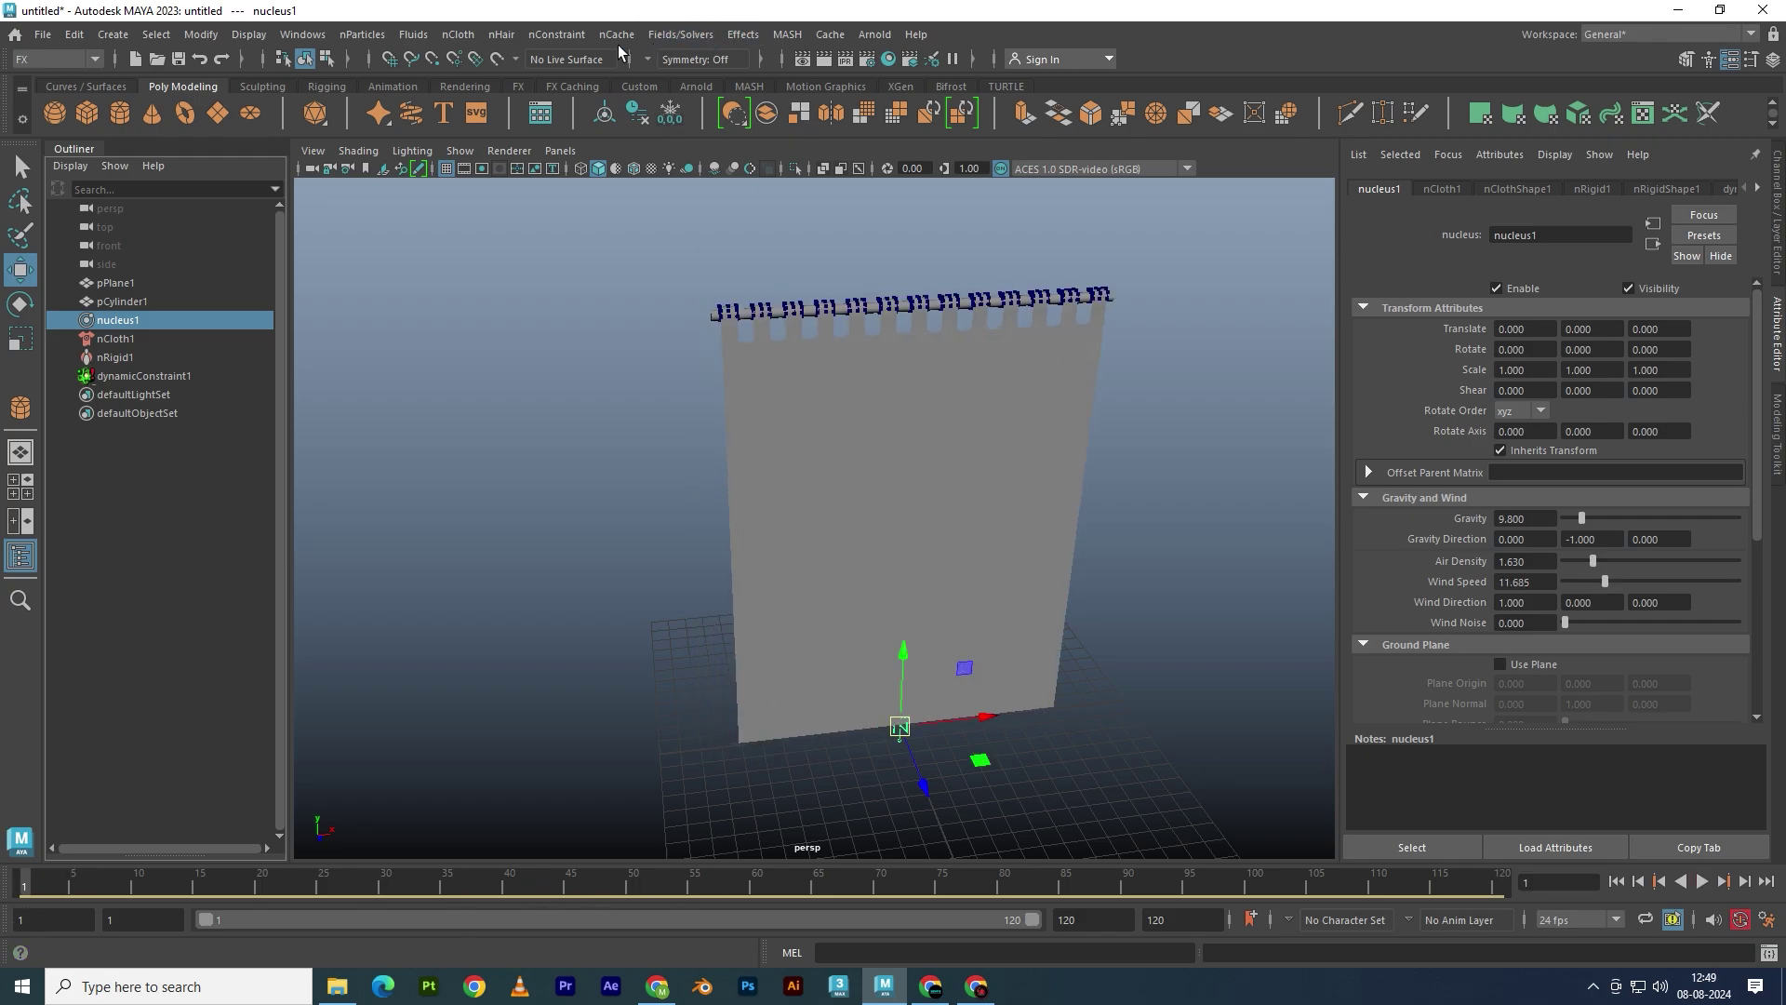
# Add-and-blend a new nObject cache for nCloth1, review it, and select nucleus1 for the wind
pyautogui.click(118, 340)
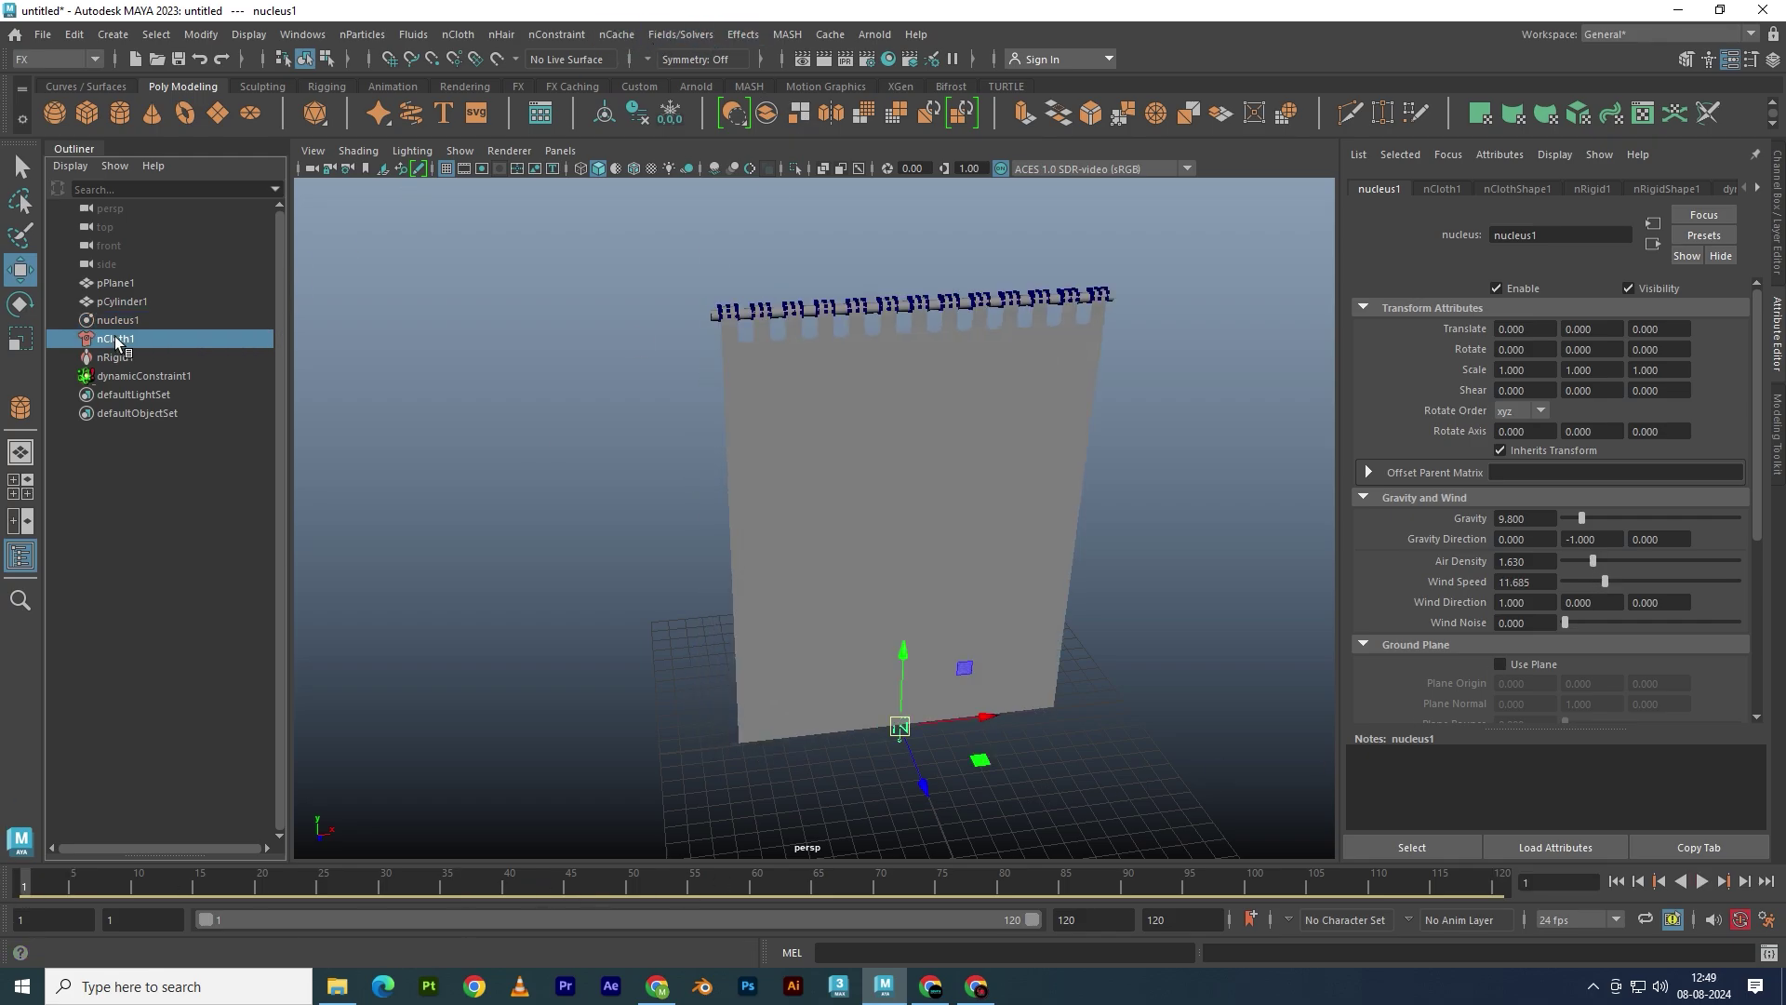
pyautogui.click(616, 37)
pyautogui.moveTo(669, 86)
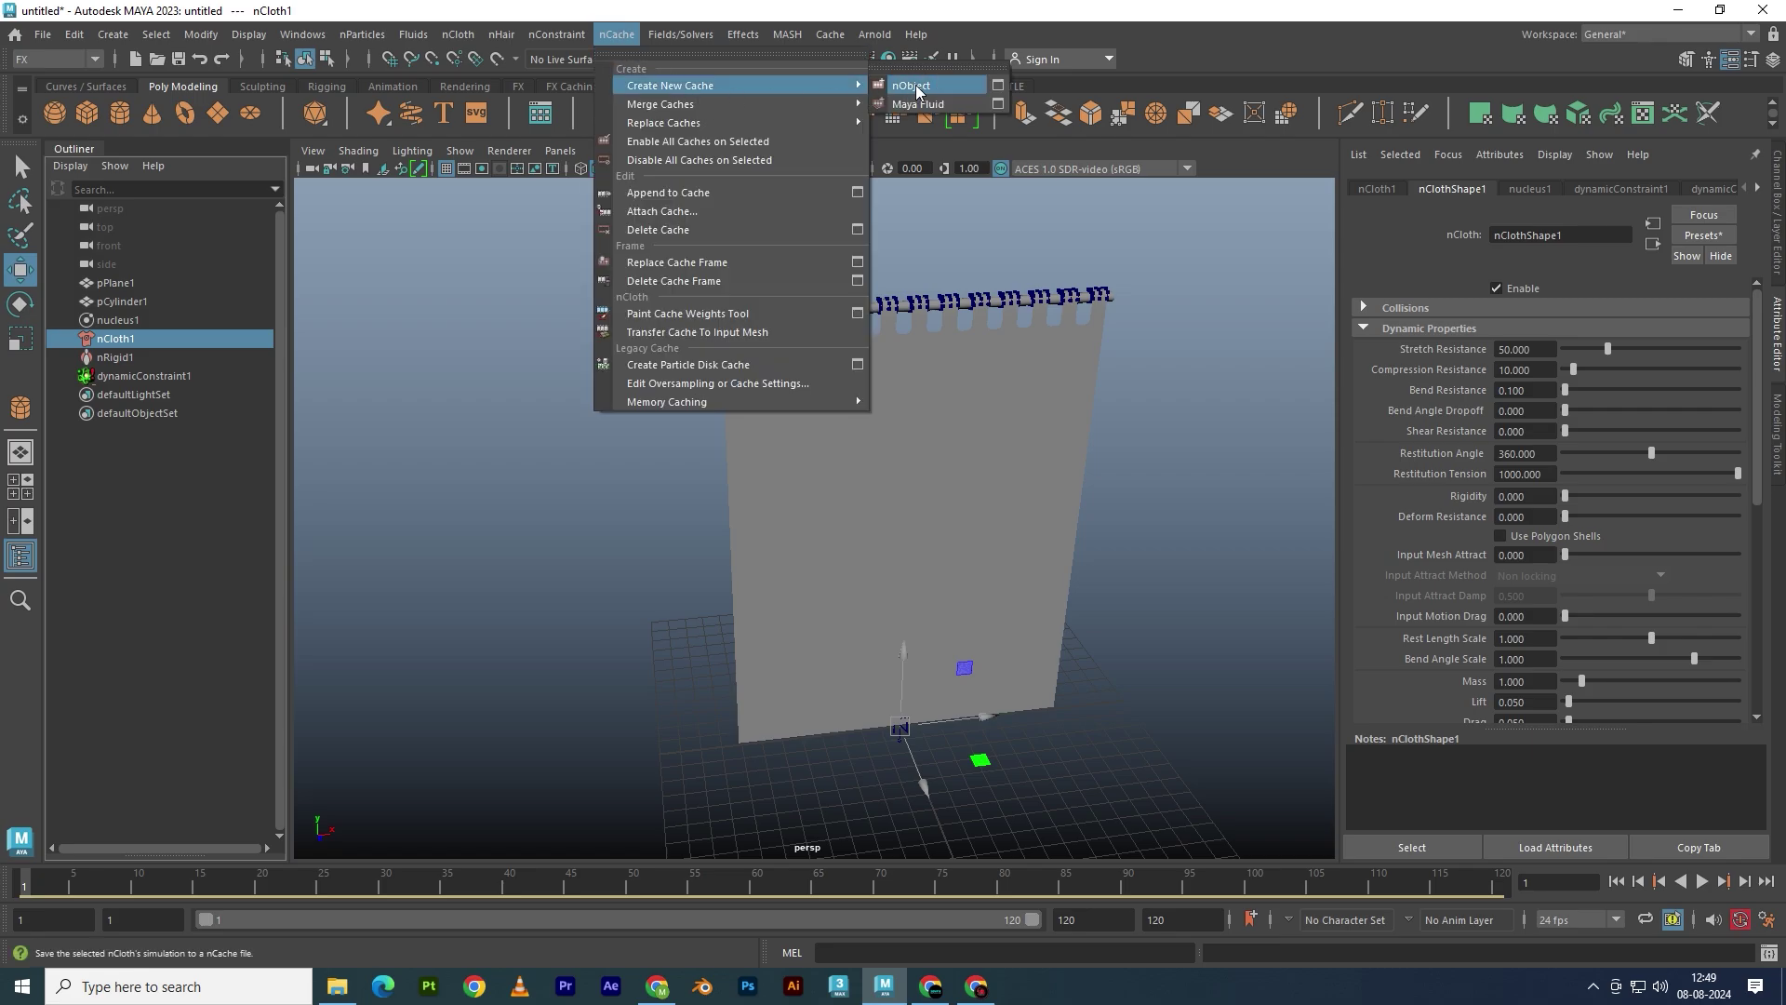
pyautogui.click(912, 85)
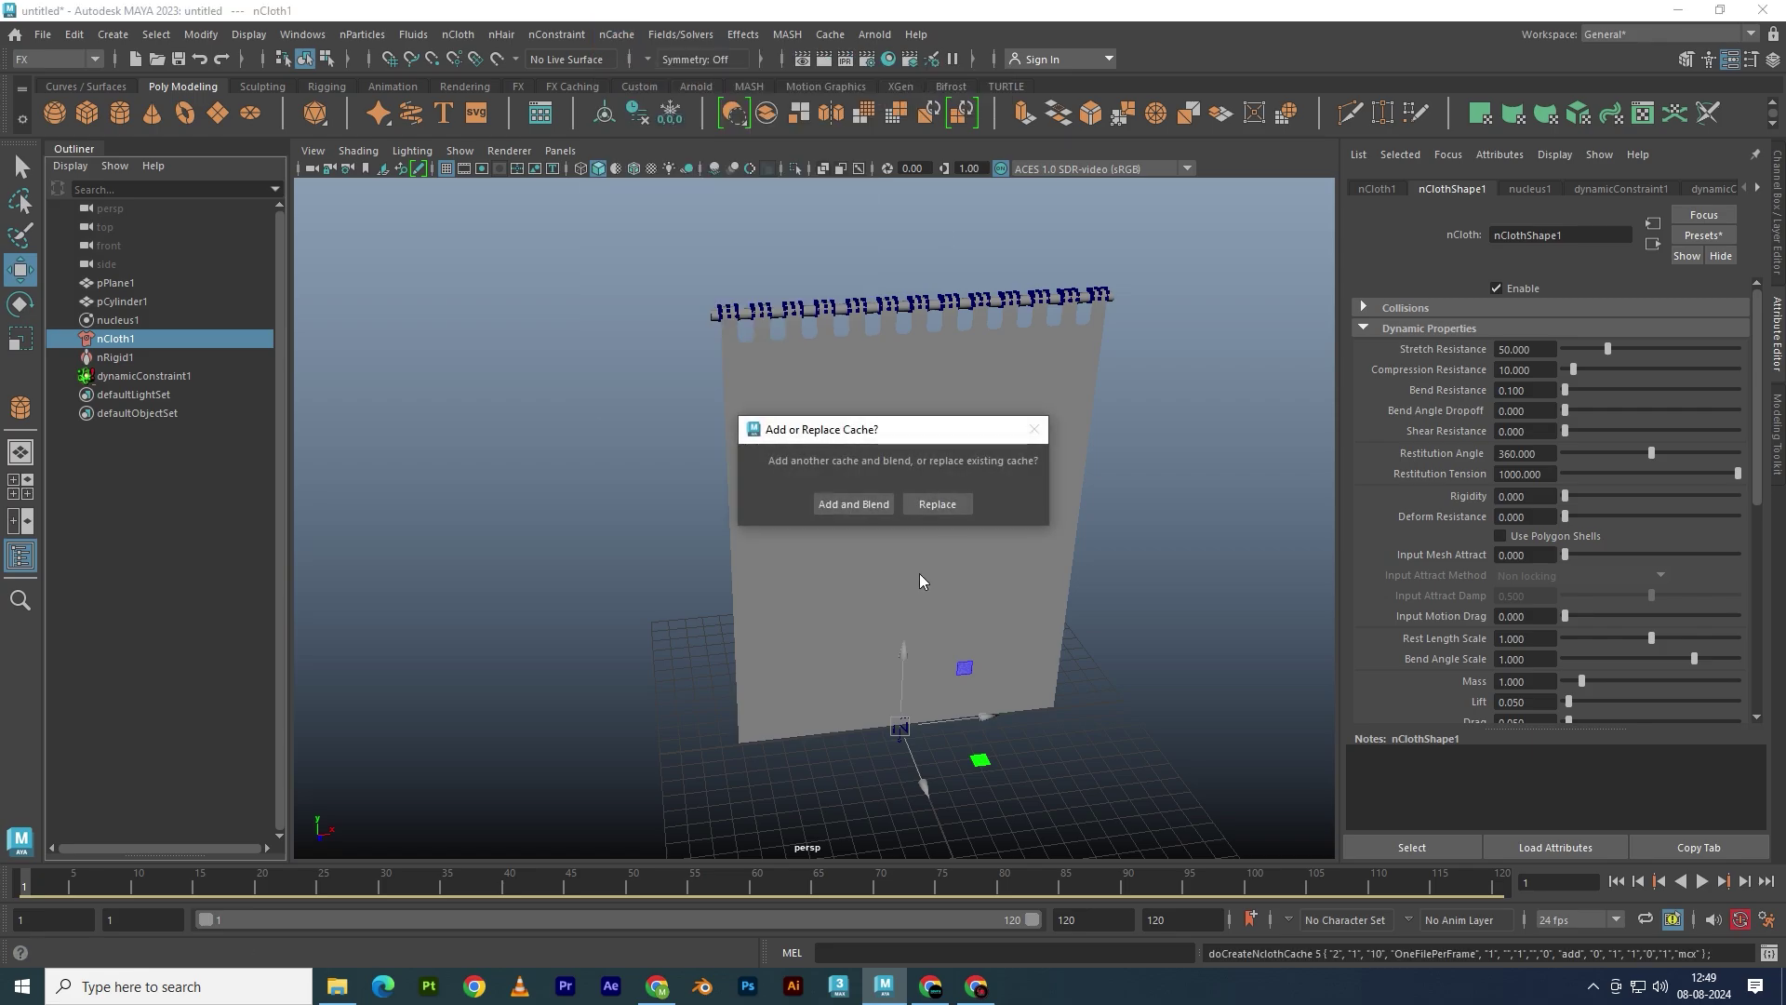
pyautogui.click(838, 502)
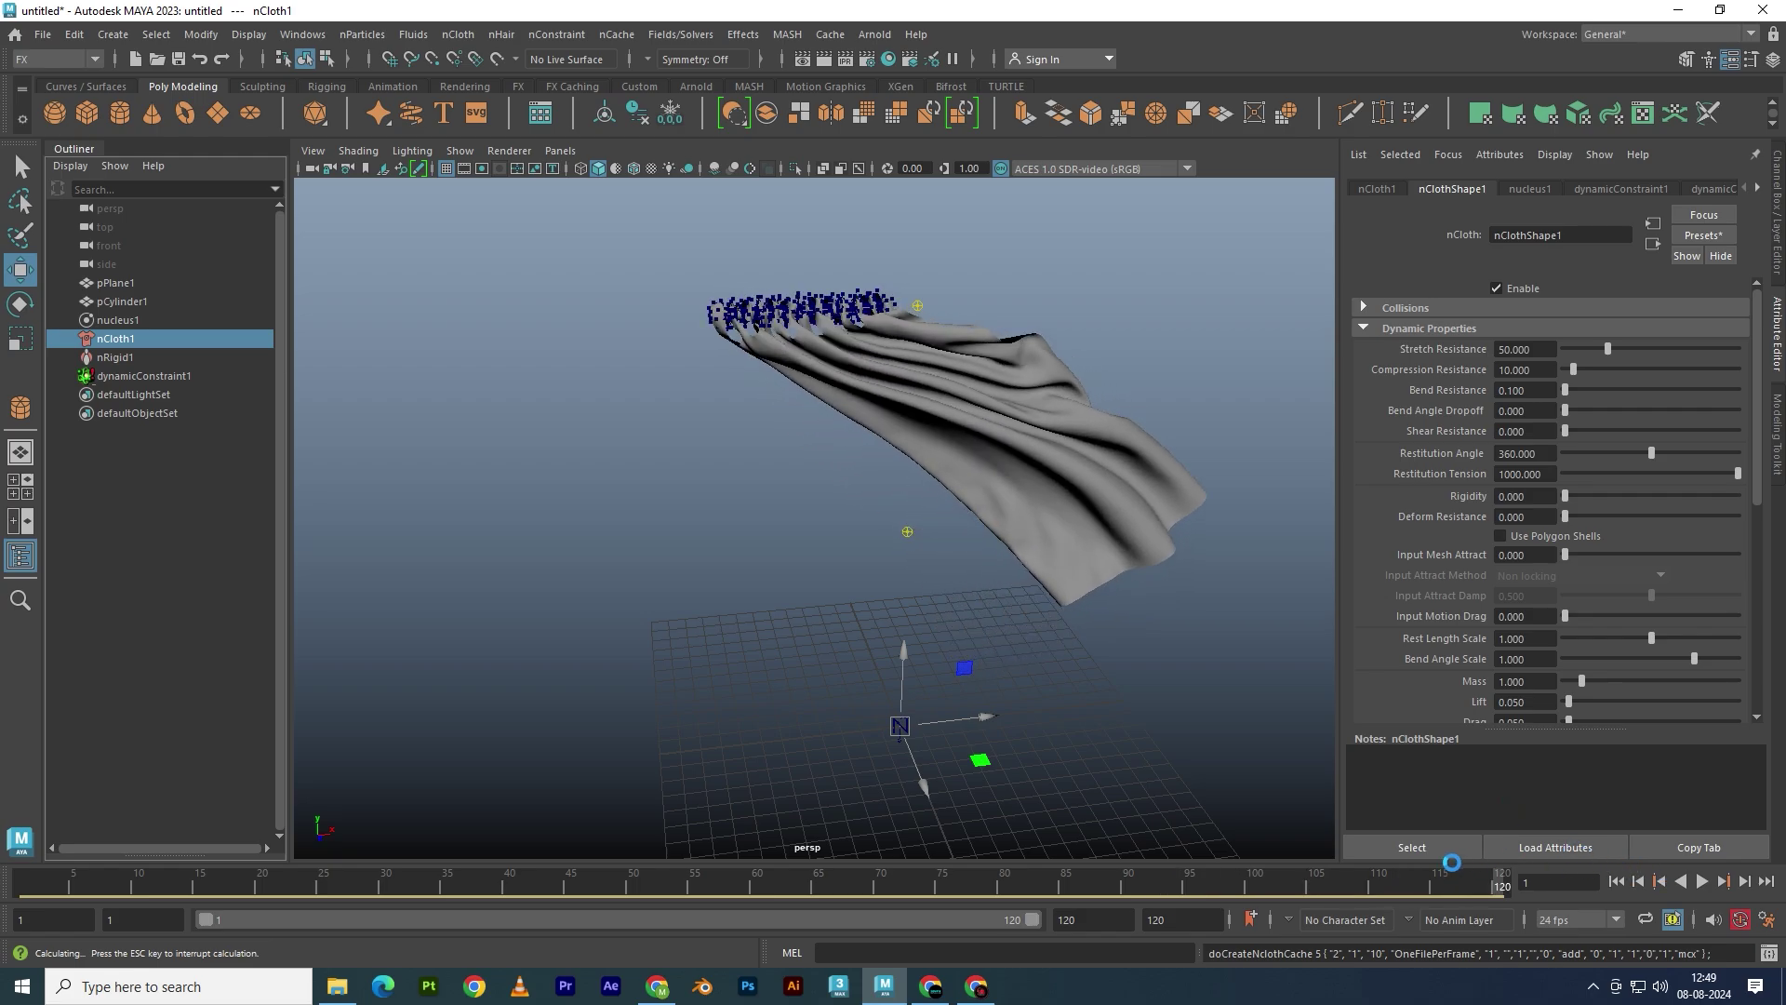
pyautogui.moveTo(642, 873)
pyautogui.mouseDown()
pyautogui.moveTo(789, 884)
pyautogui.moveTo(24, 879)
pyautogui.mouseUp()
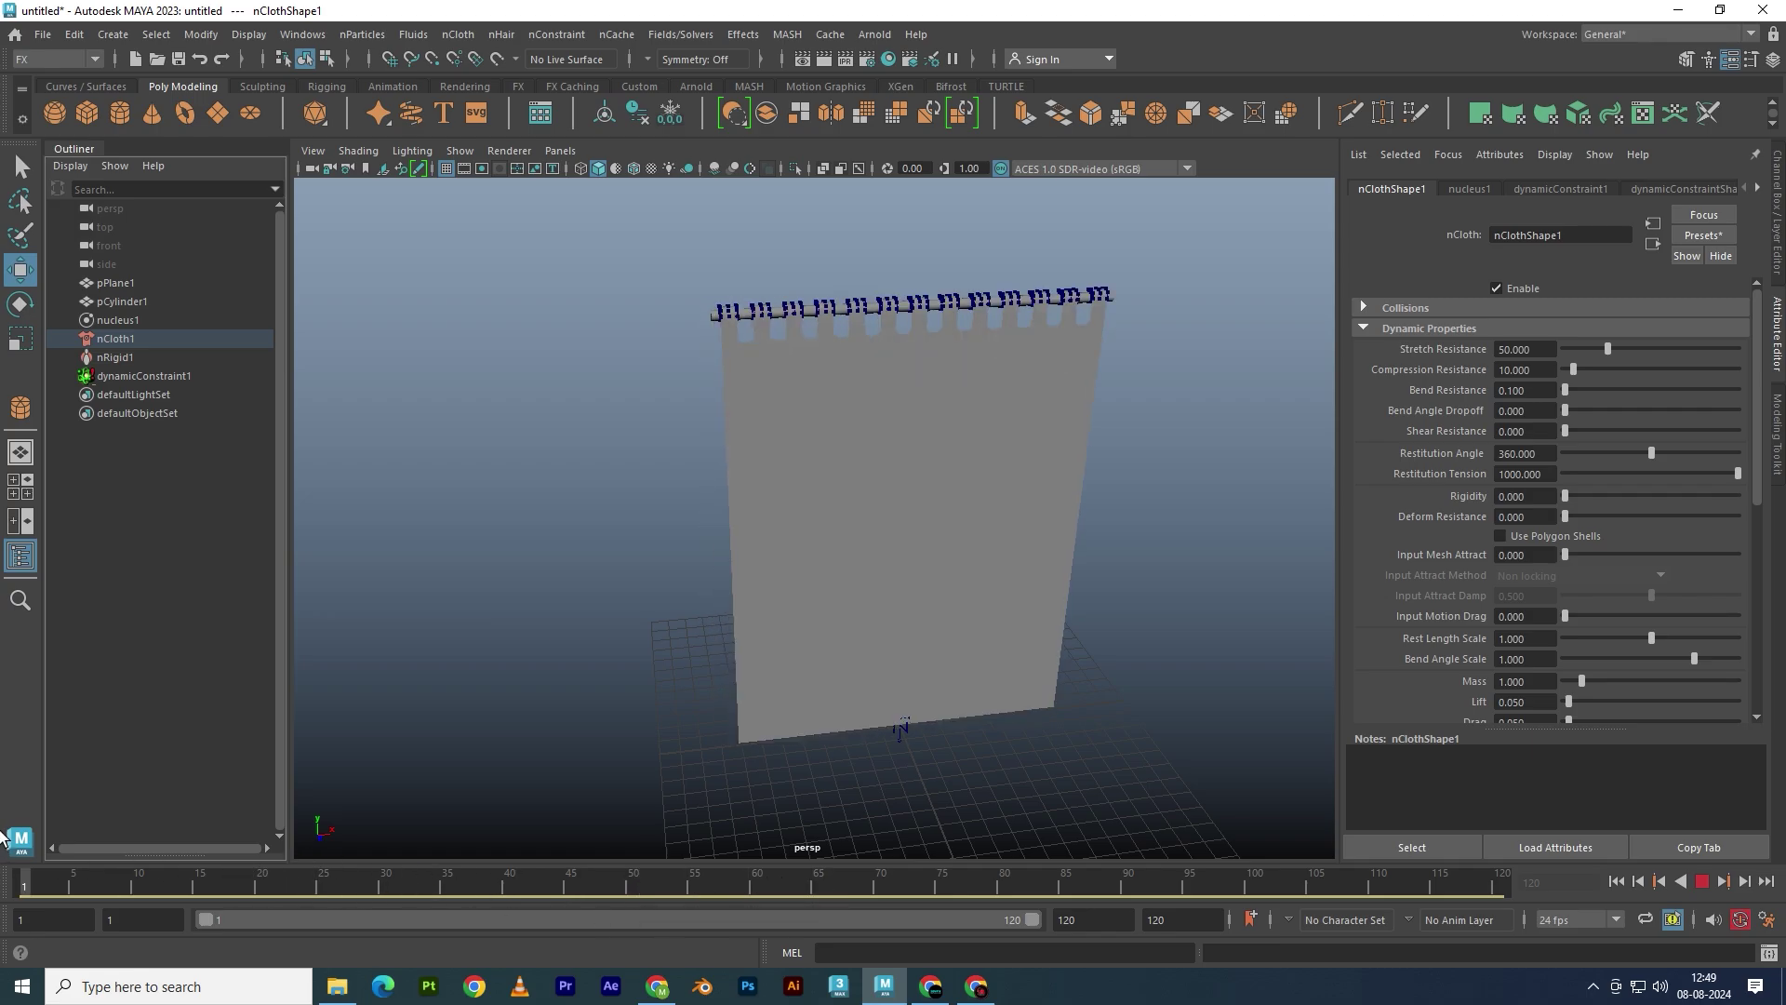
pyautogui.click(112, 320)
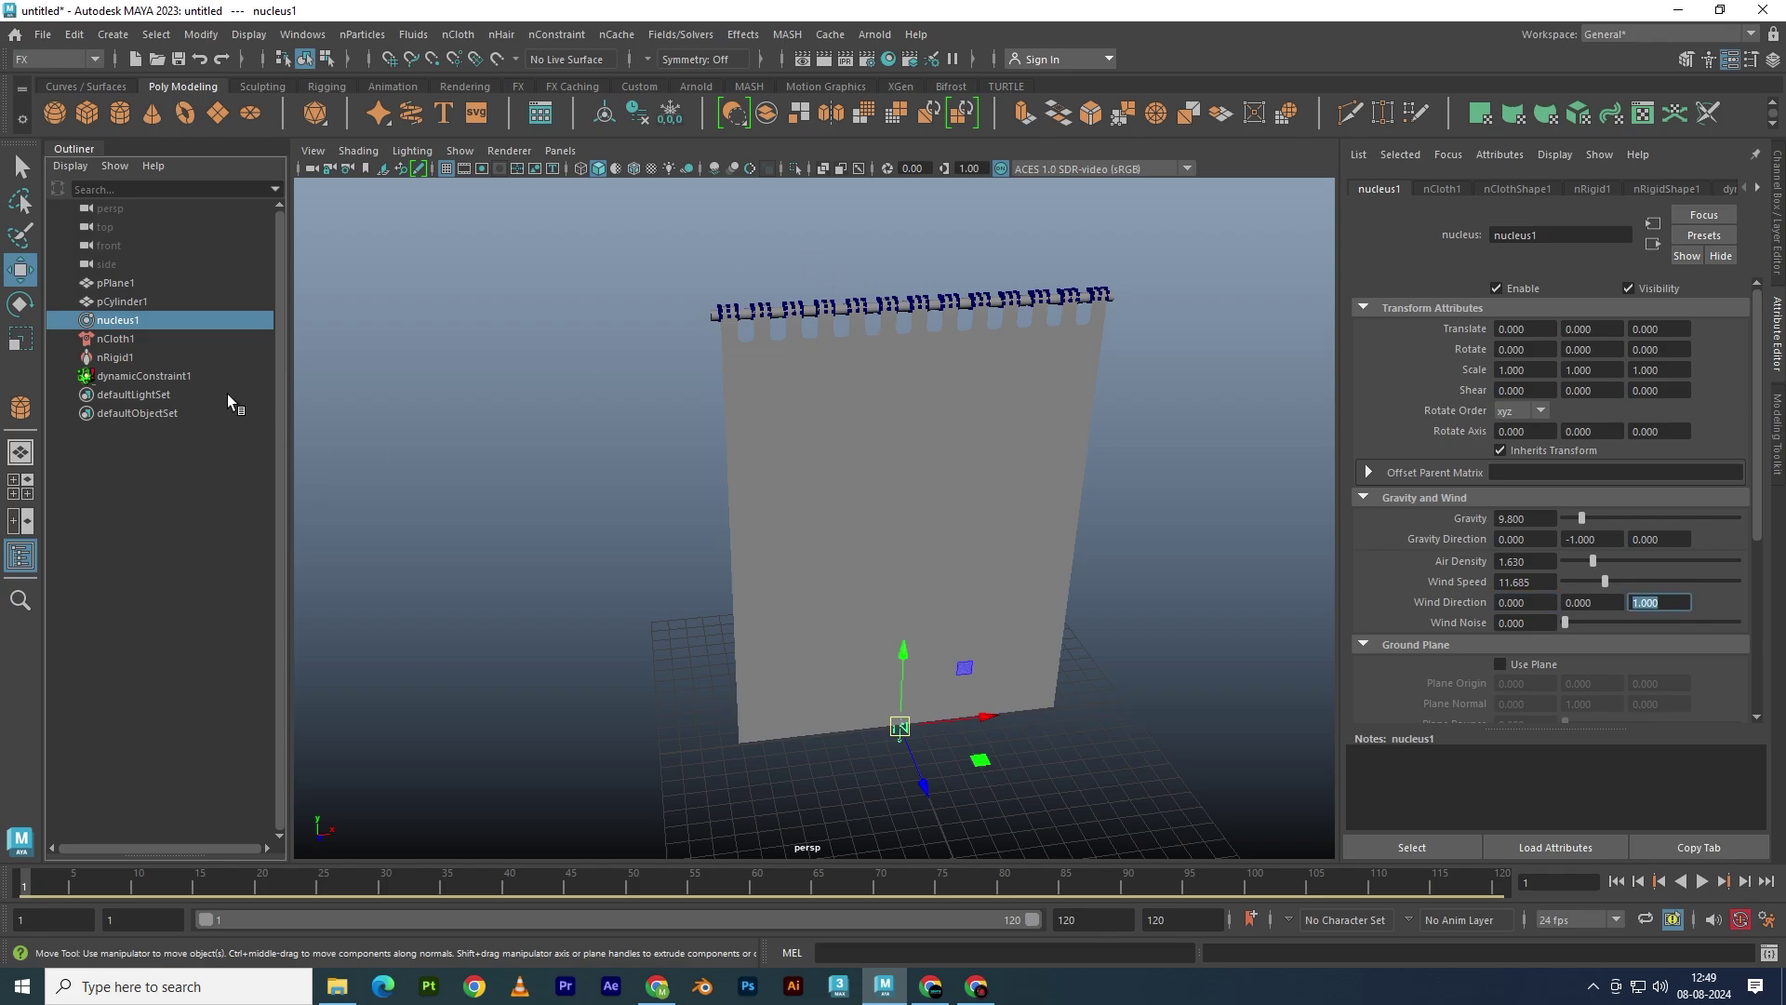
# Create a fresh nObject cache for nCloth1 through frame 120 using the Z-direction wind
pyautogui.click(110, 339)
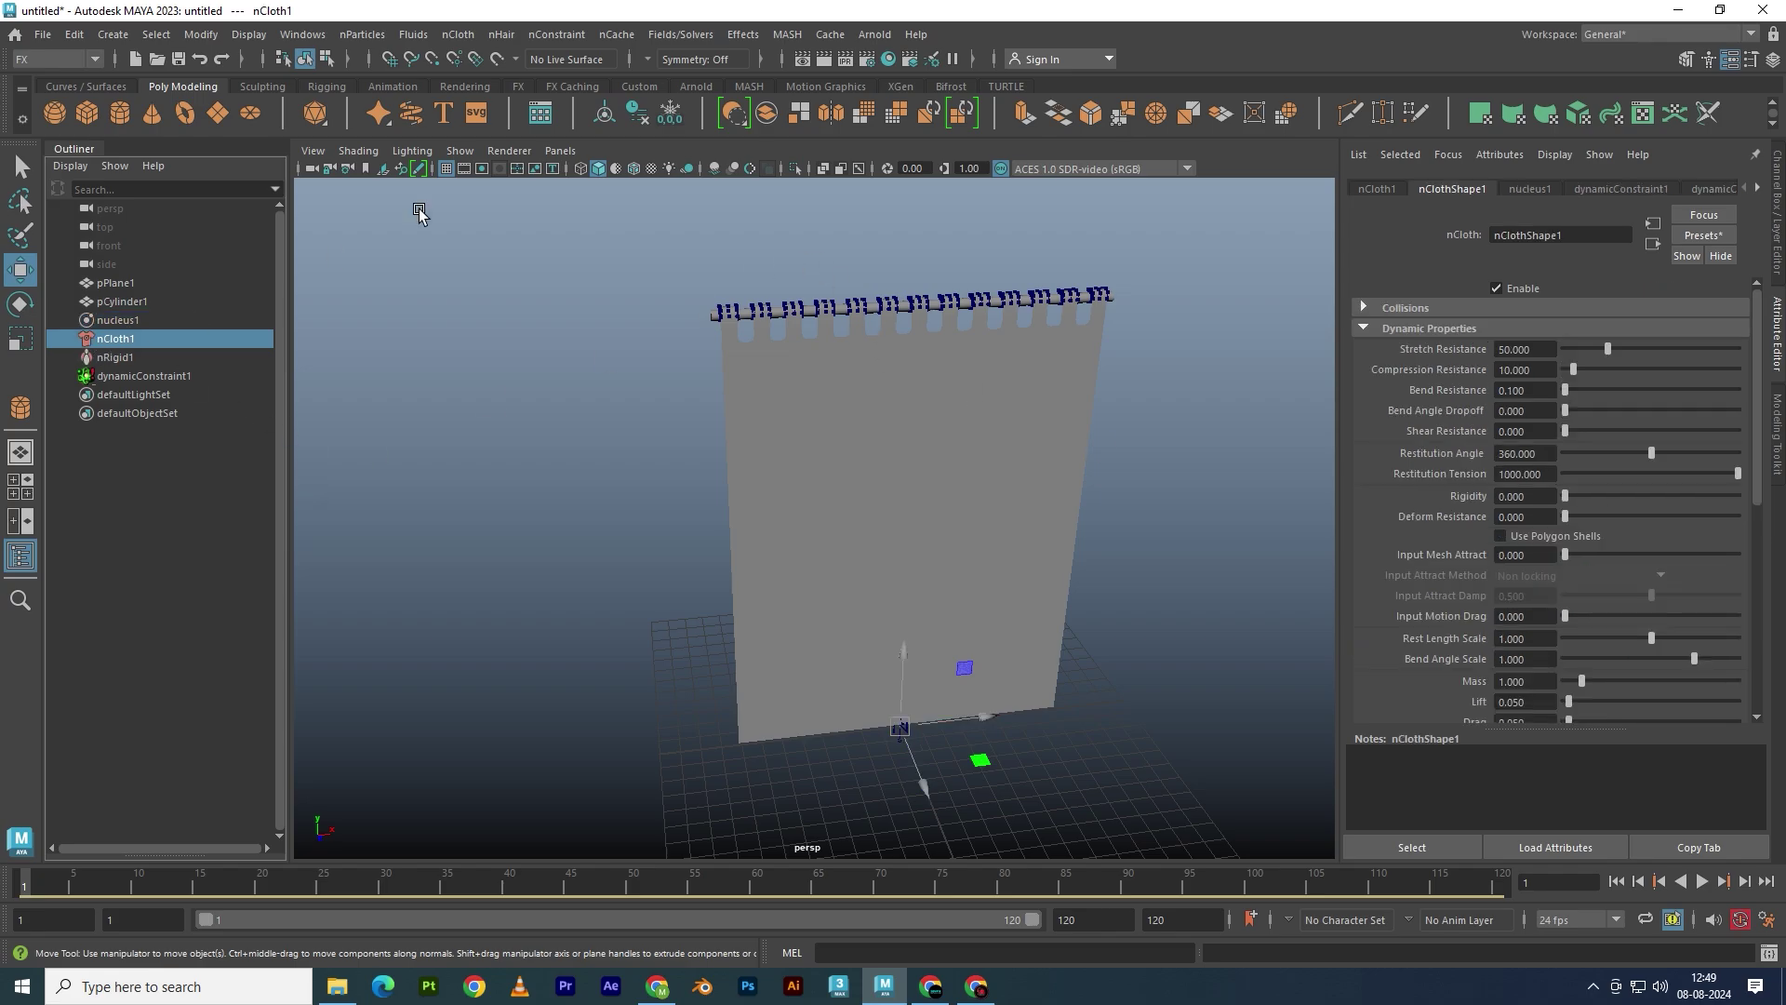
pyautogui.click(614, 35)
pyautogui.click(907, 85)
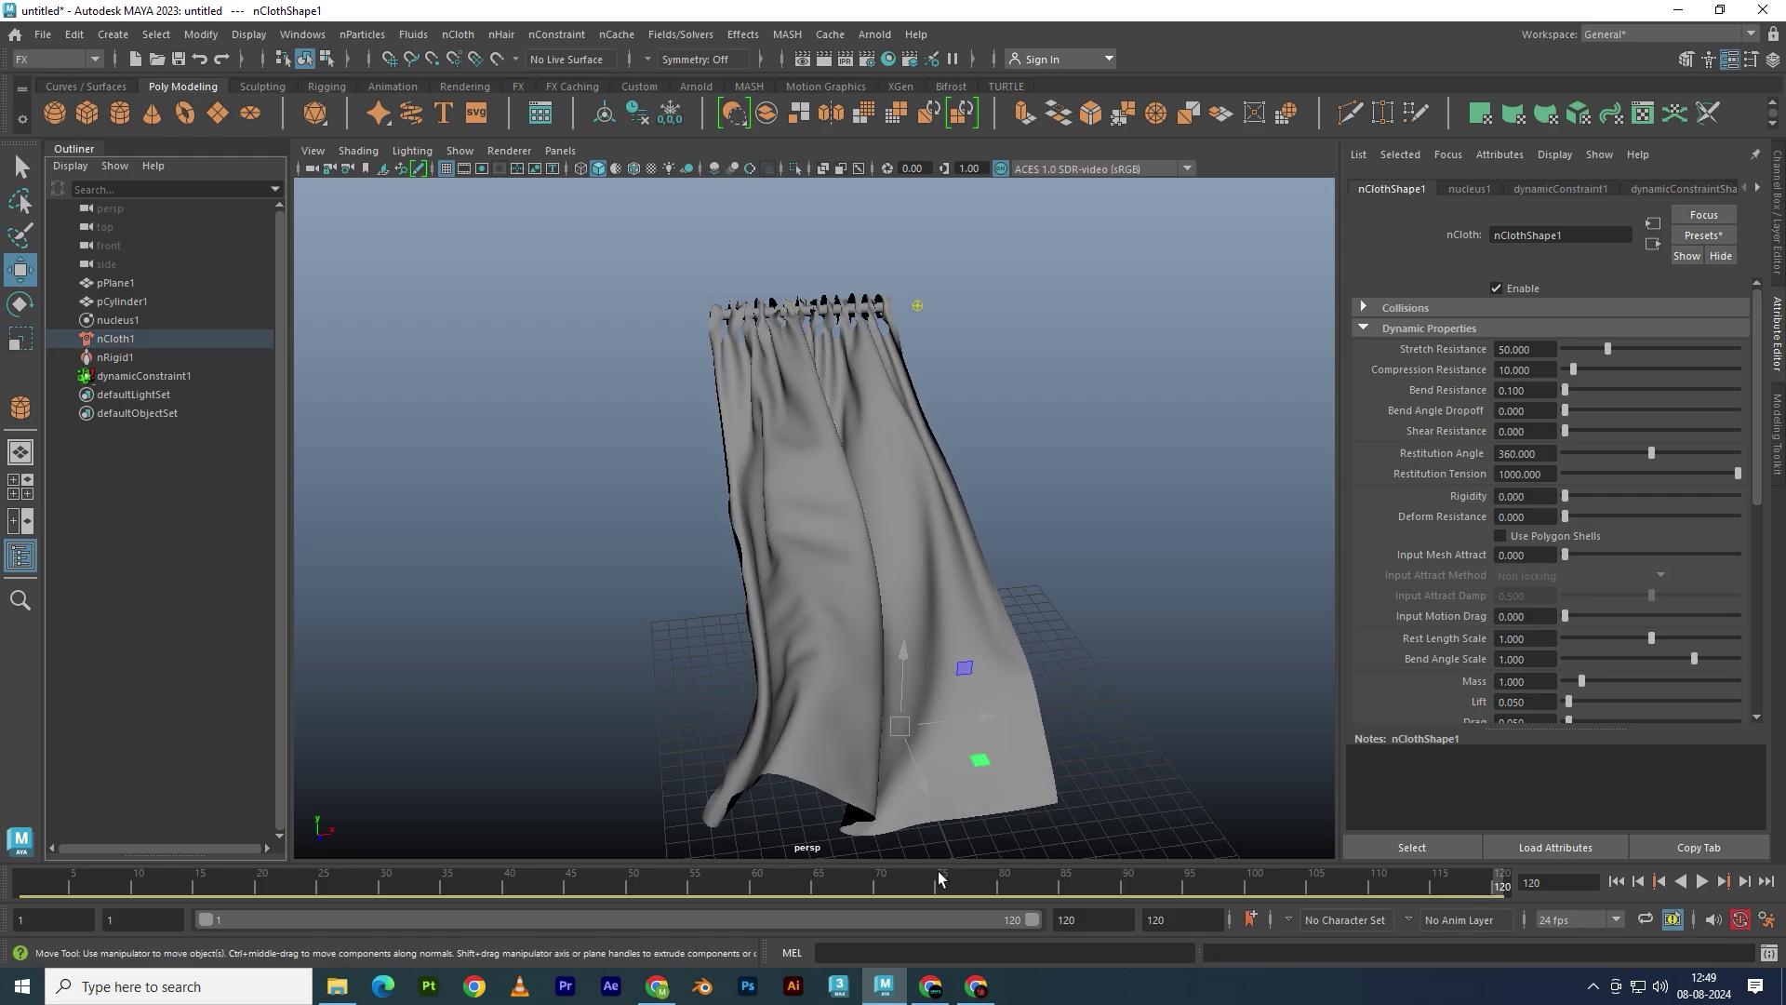
pyautogui.keyDown('alt'); pyautogui.moveTo(685, 657); pyautogui.dragTo(897, 686); pyautogui.keyUp('alt')
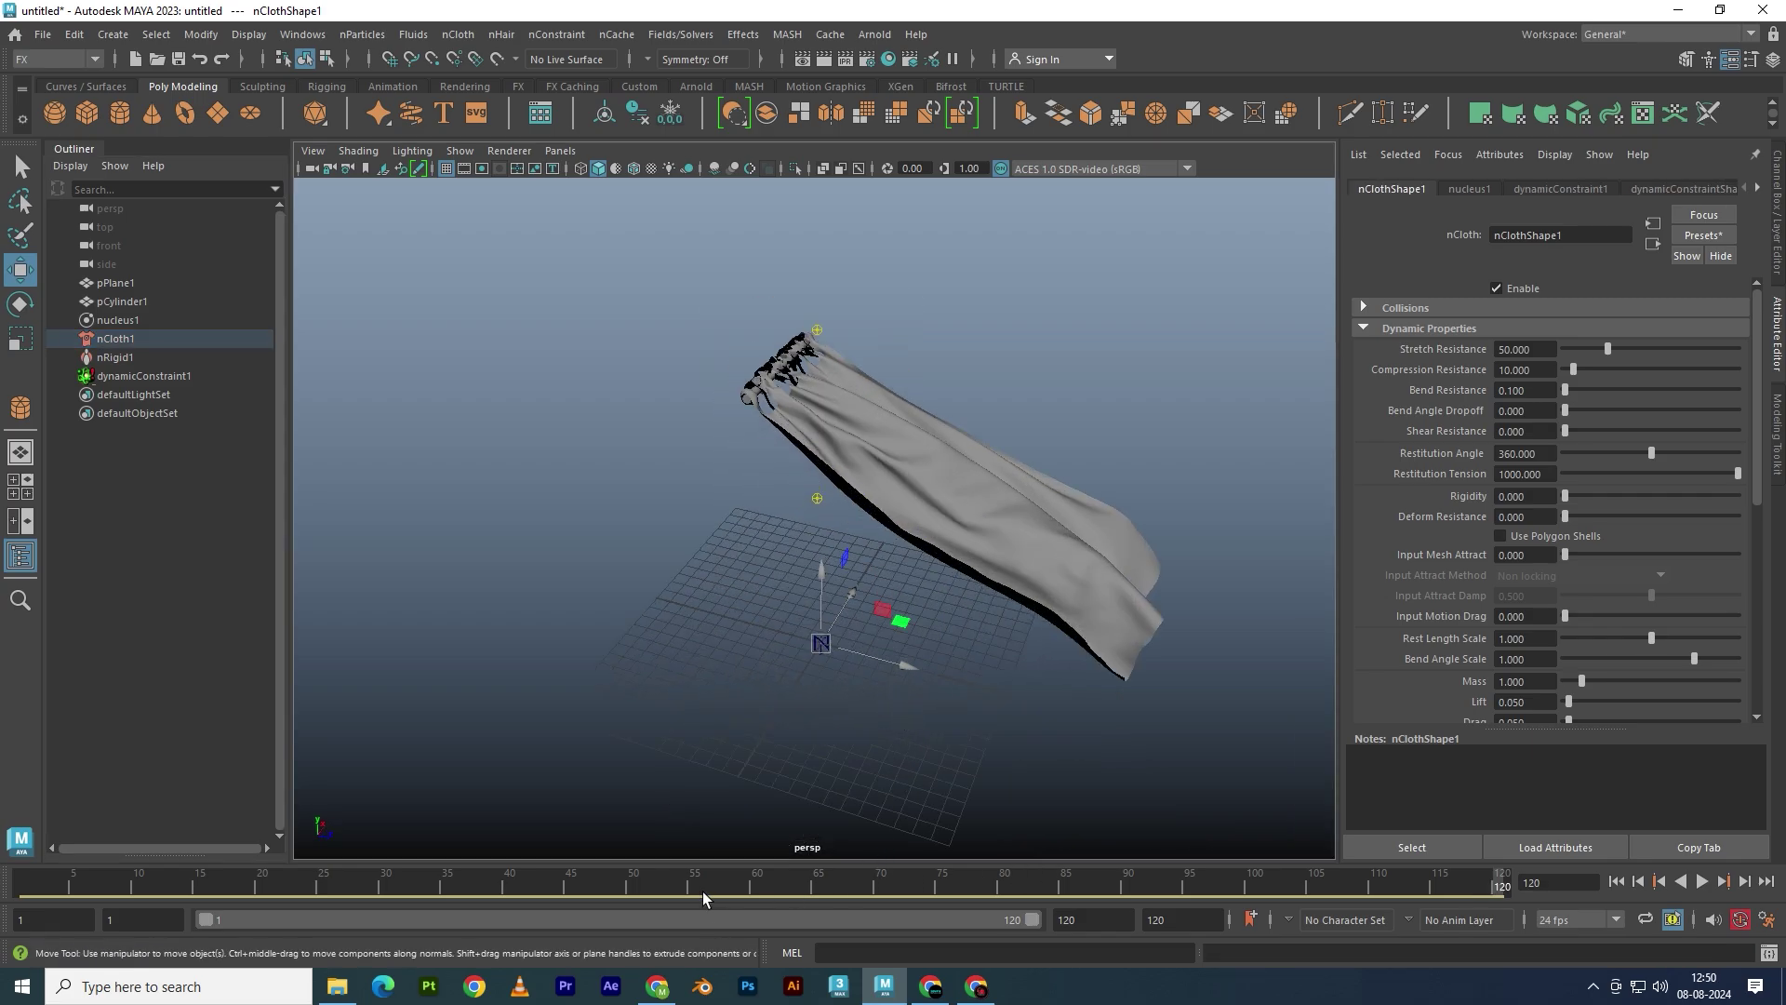
pyautogui.moveTo(701, 891)
pyautogui.mouseDown()
pyautogui.moveTo(1419, 884)
pyautogui.moveTo(489, 869)
pyautogui.moveTo(143, 836)
pyautogui.mouseUp()
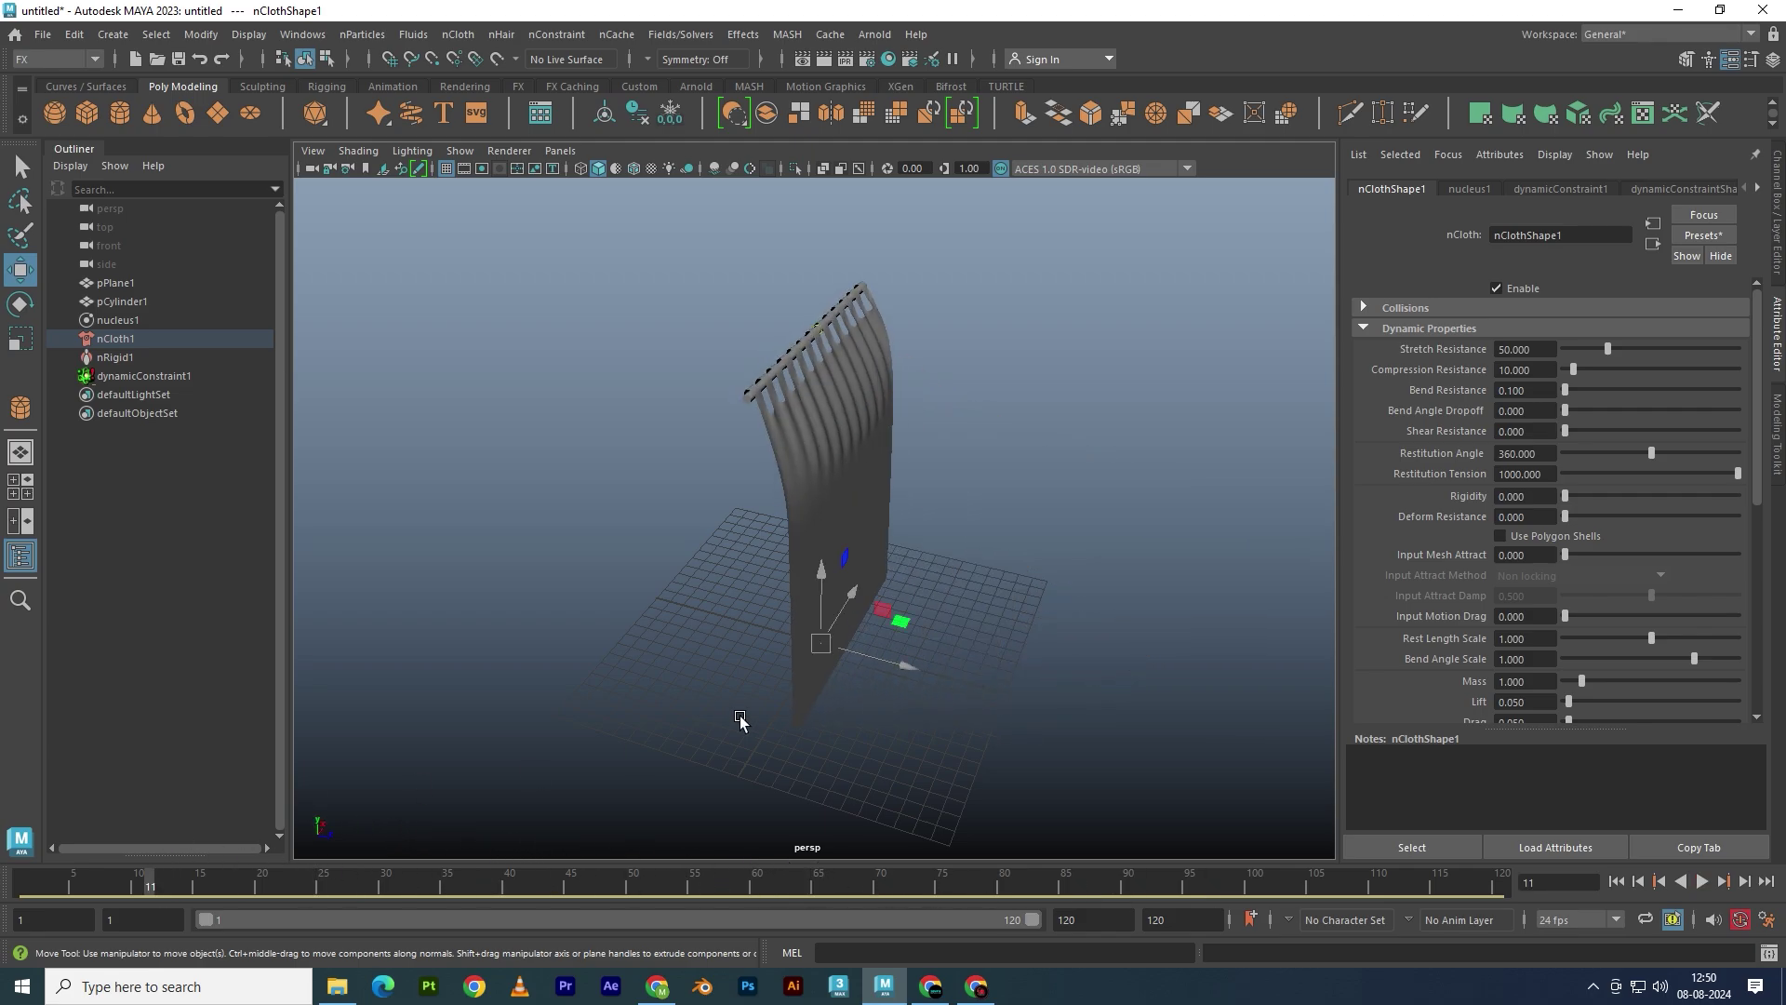
pyautogui.hotkey('alt', 'v')
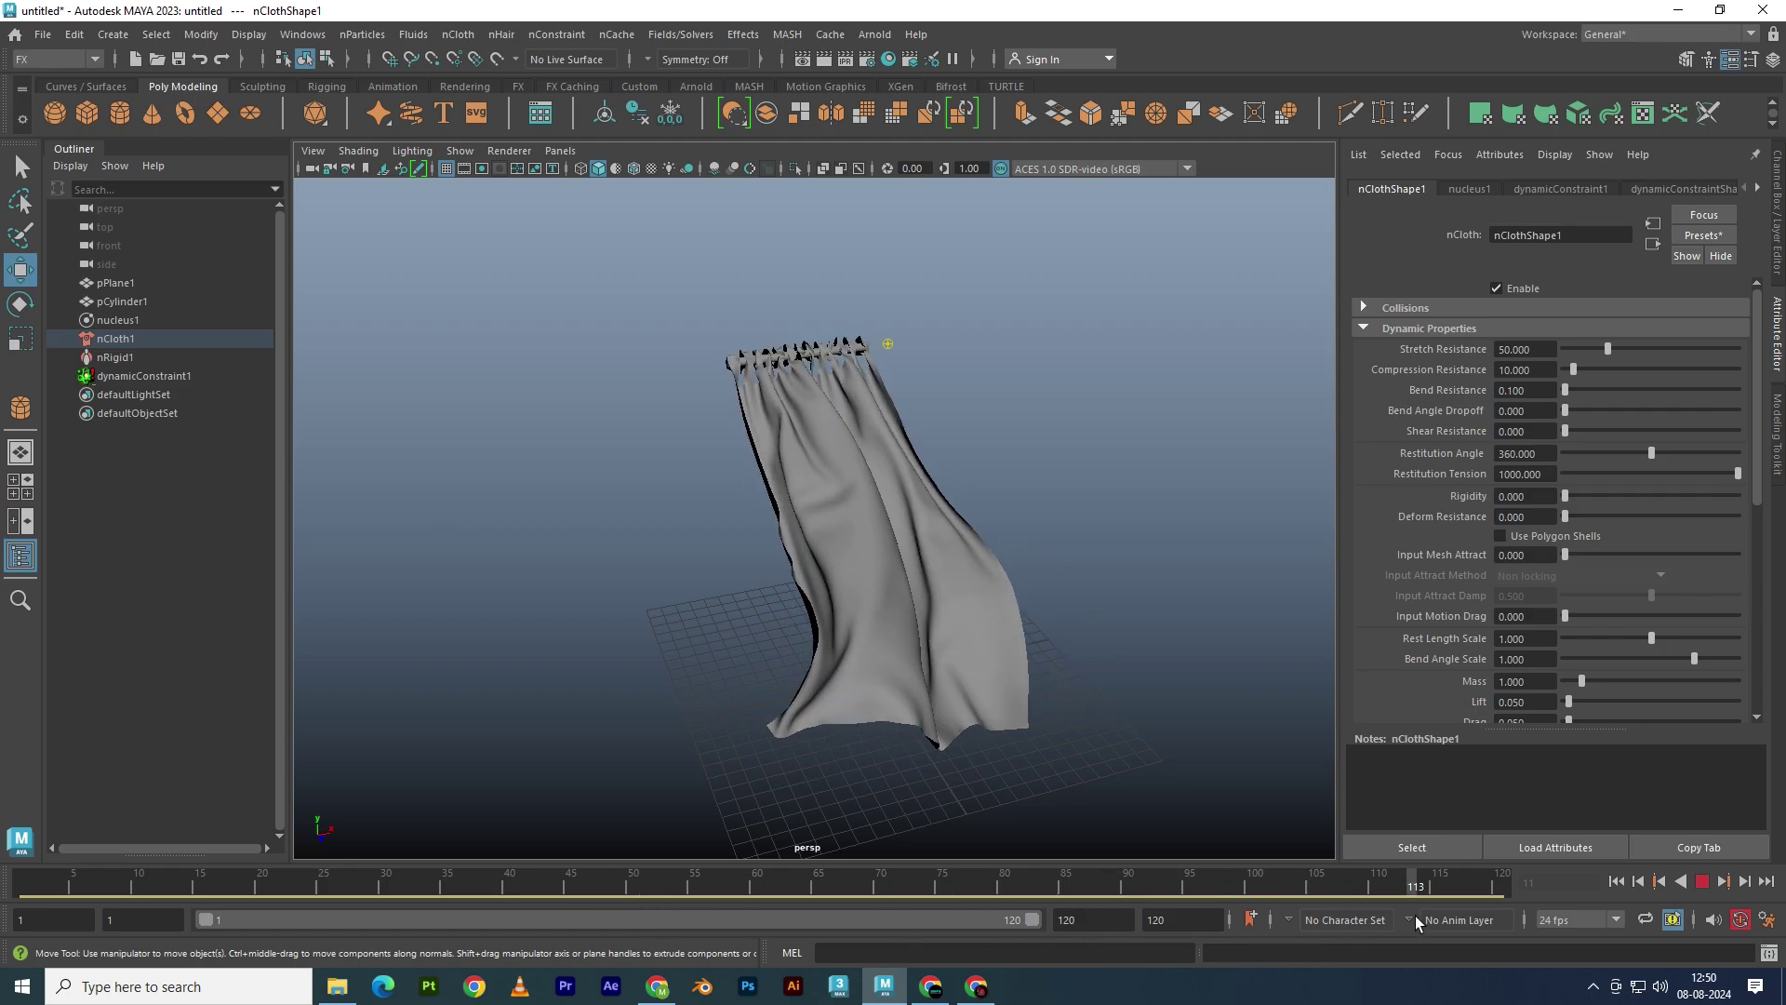
pyautogui.press('Escape')
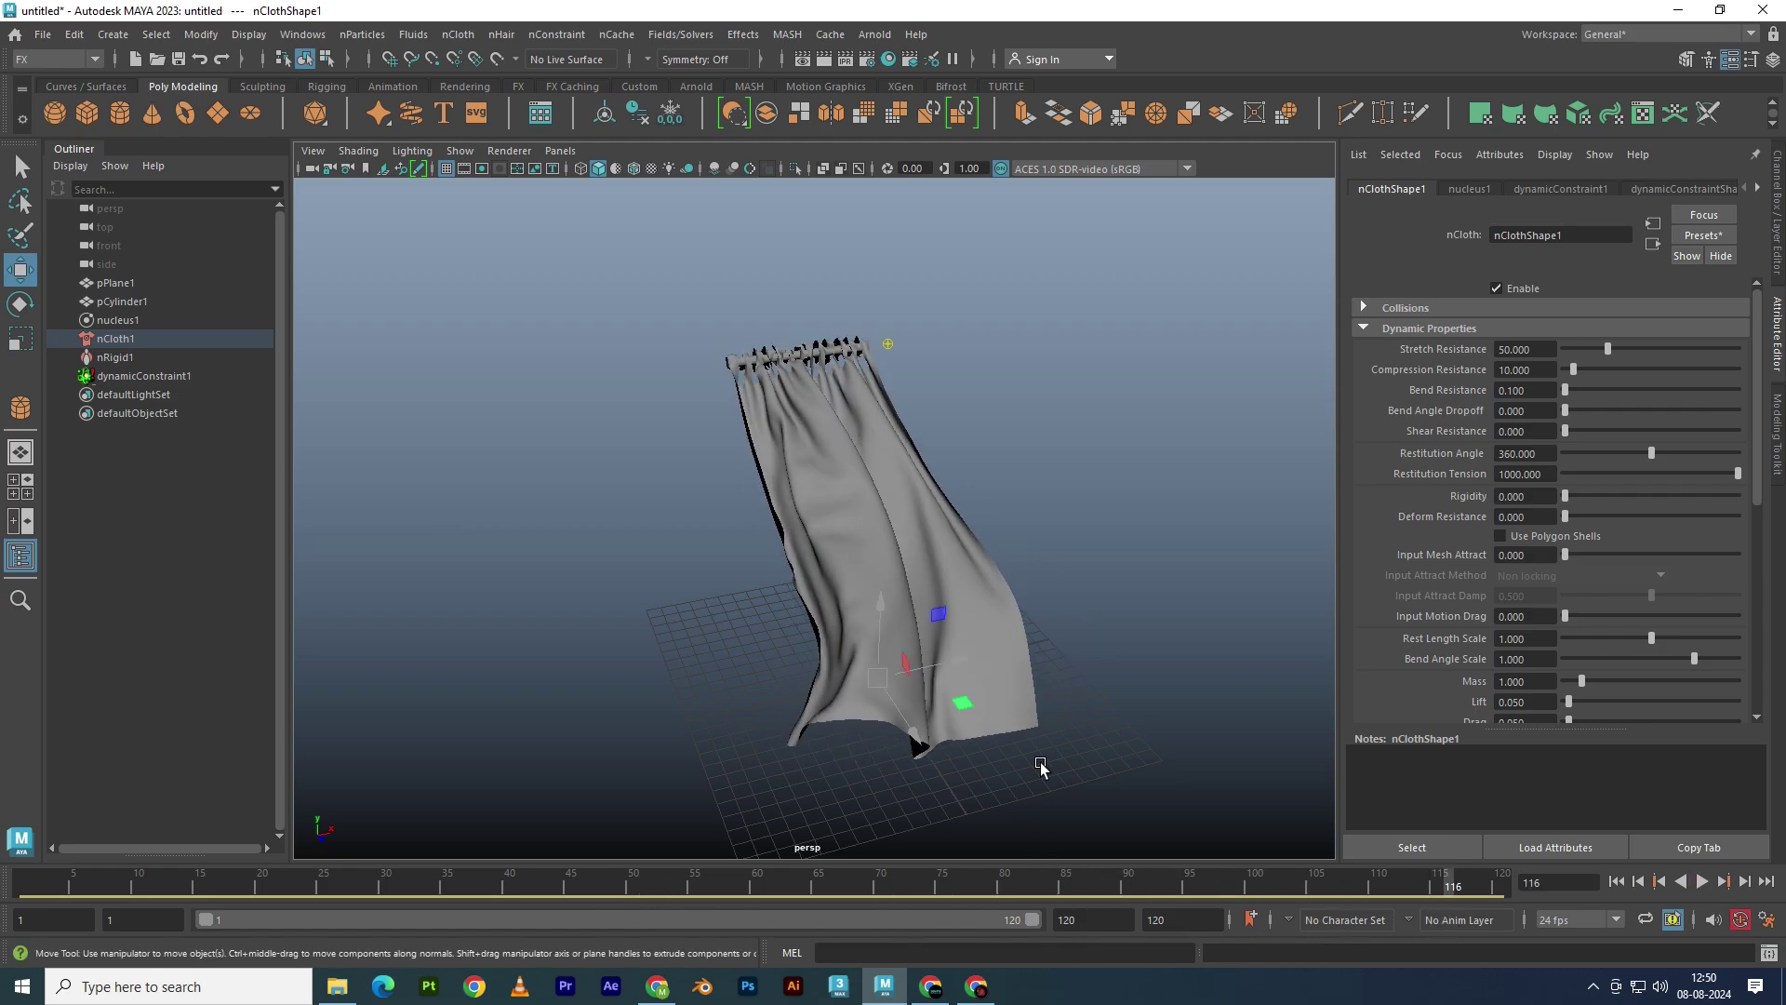
pyautogui.keyDown('alt'); pyautogui.moveTo(1070, 717); pyautogui.dragTo(950, 707); pyautogui.keyUp('alt')
pyautogui.hotkey('alt', 'v')
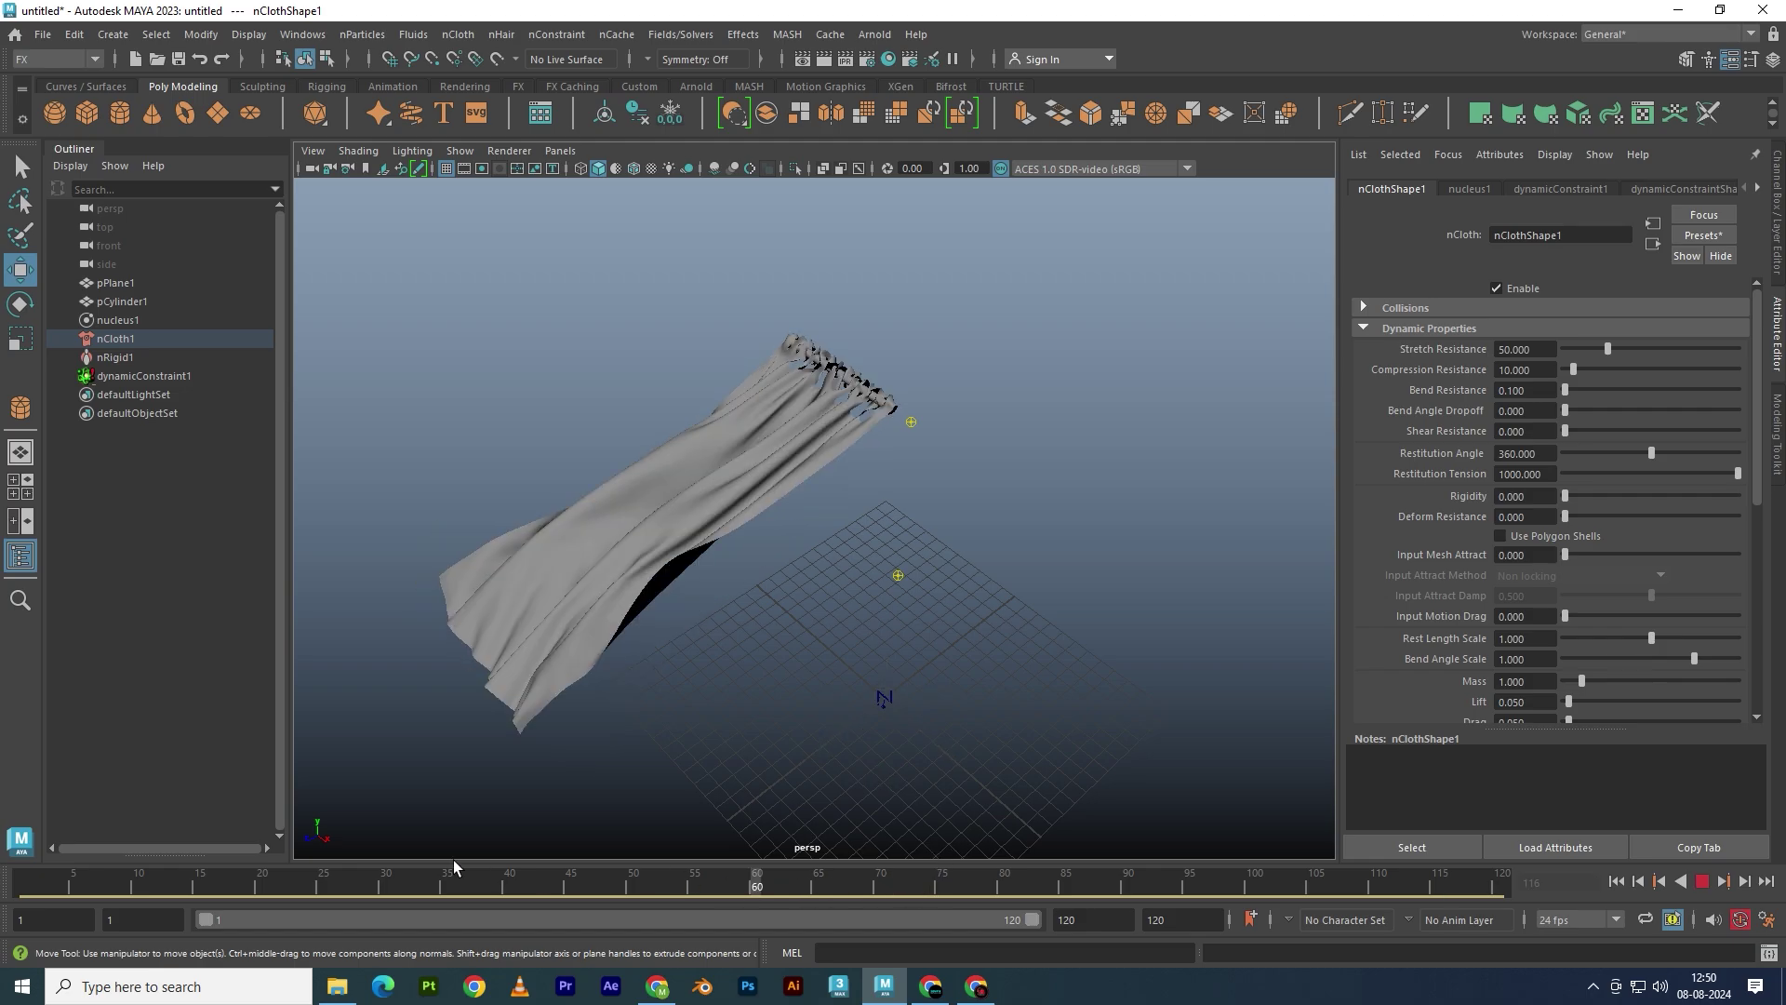
pyautogui.press('Escape')
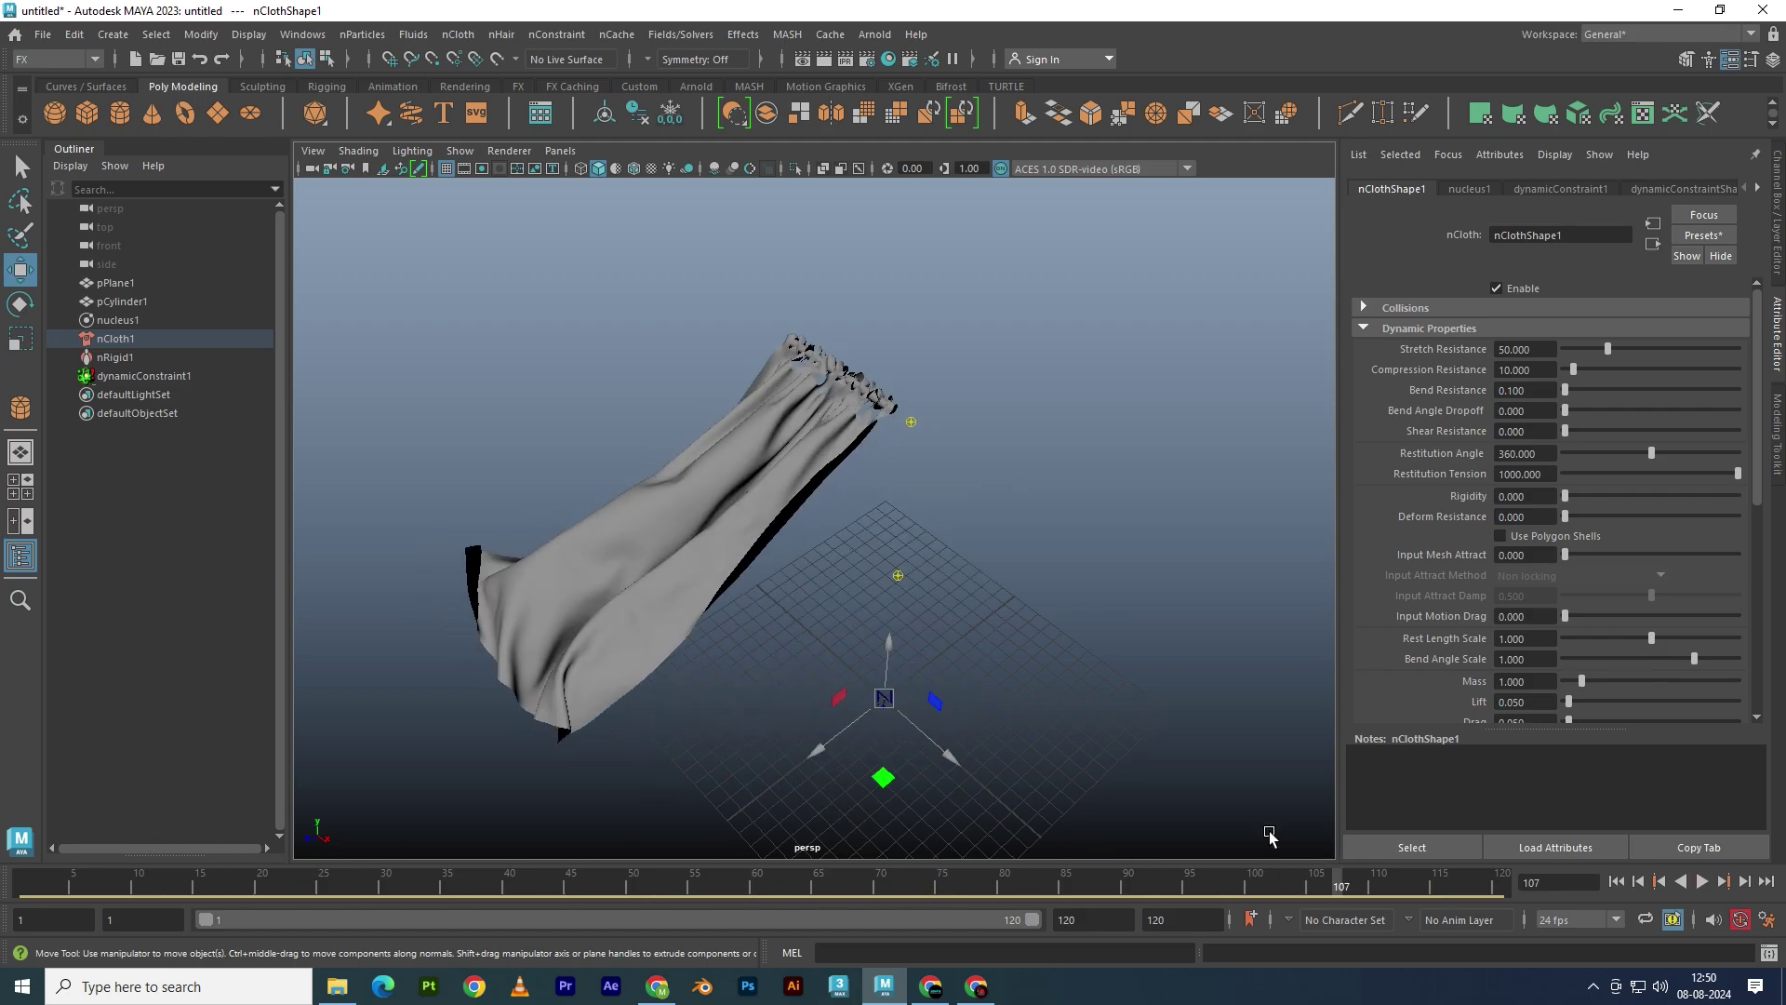